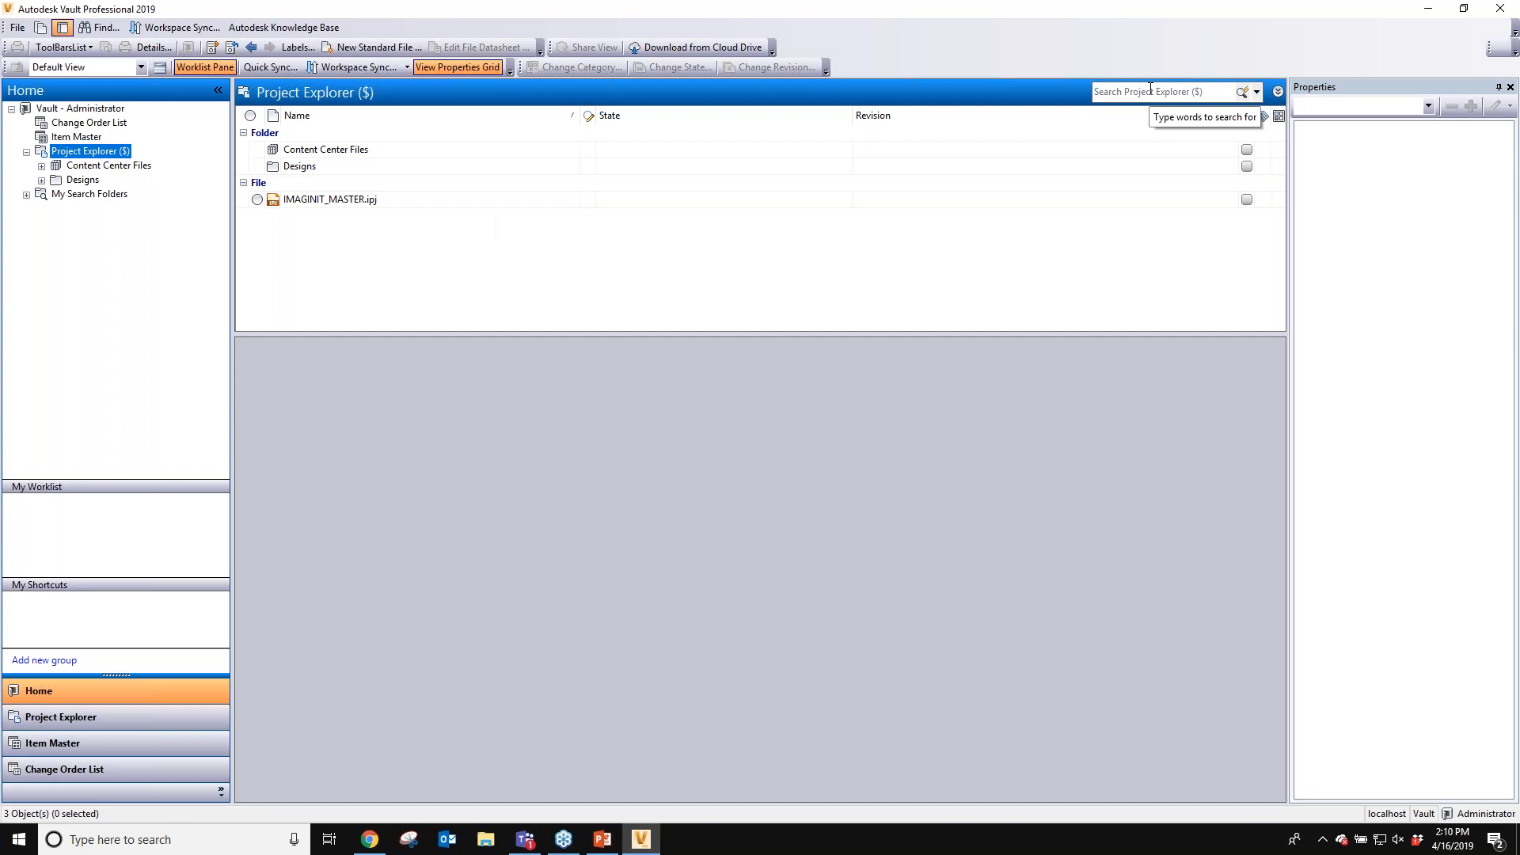
- Browse the vault's Content Center Files, Designs and CarSeat folders in the Project Explorer
click(1150, 89)
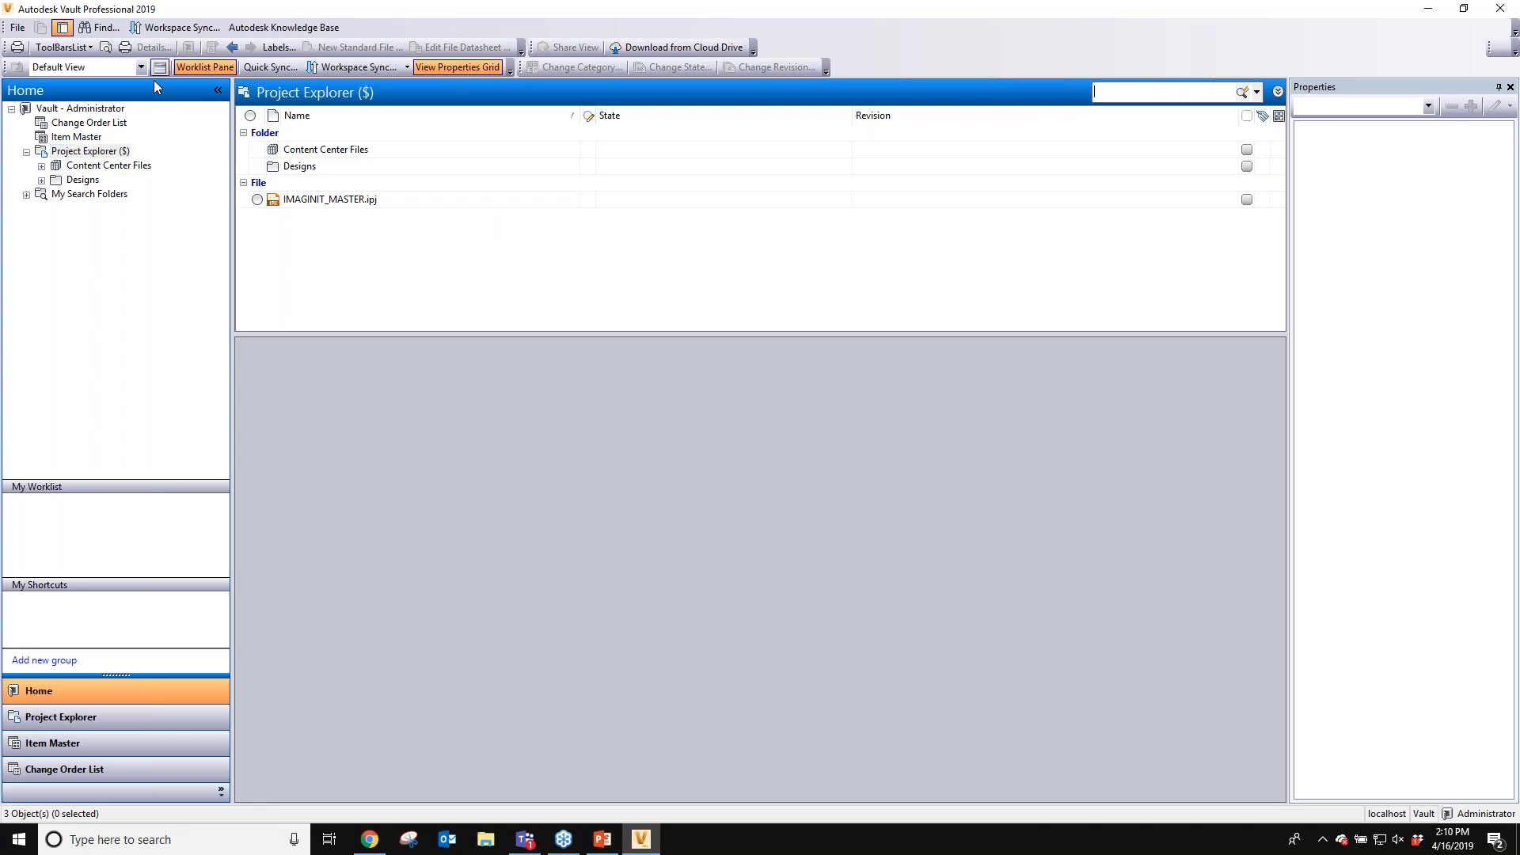
click(91, 167)
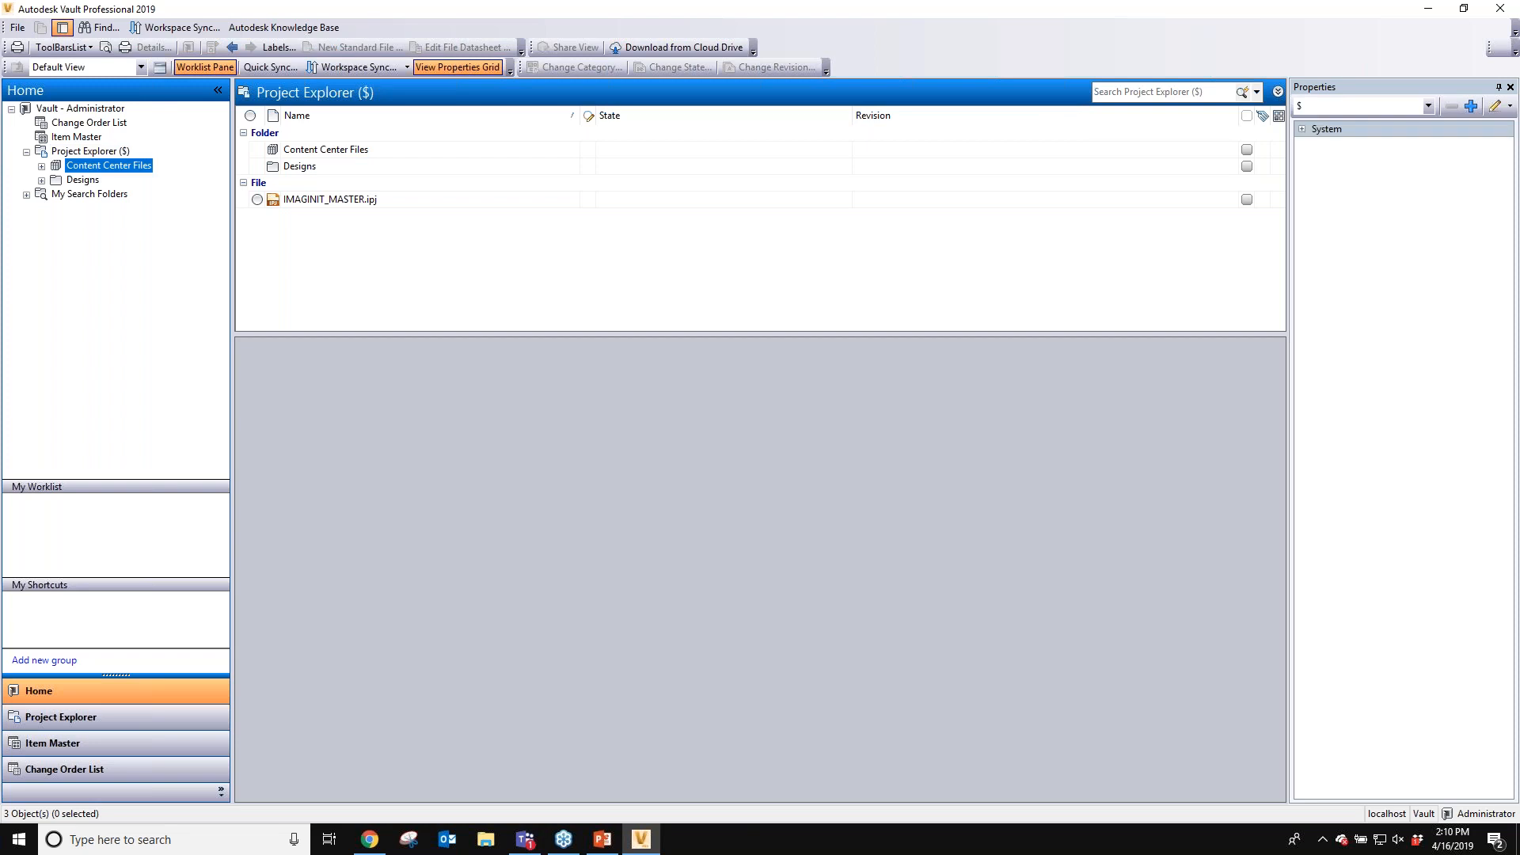
click(89, 151)
click(41, 180)
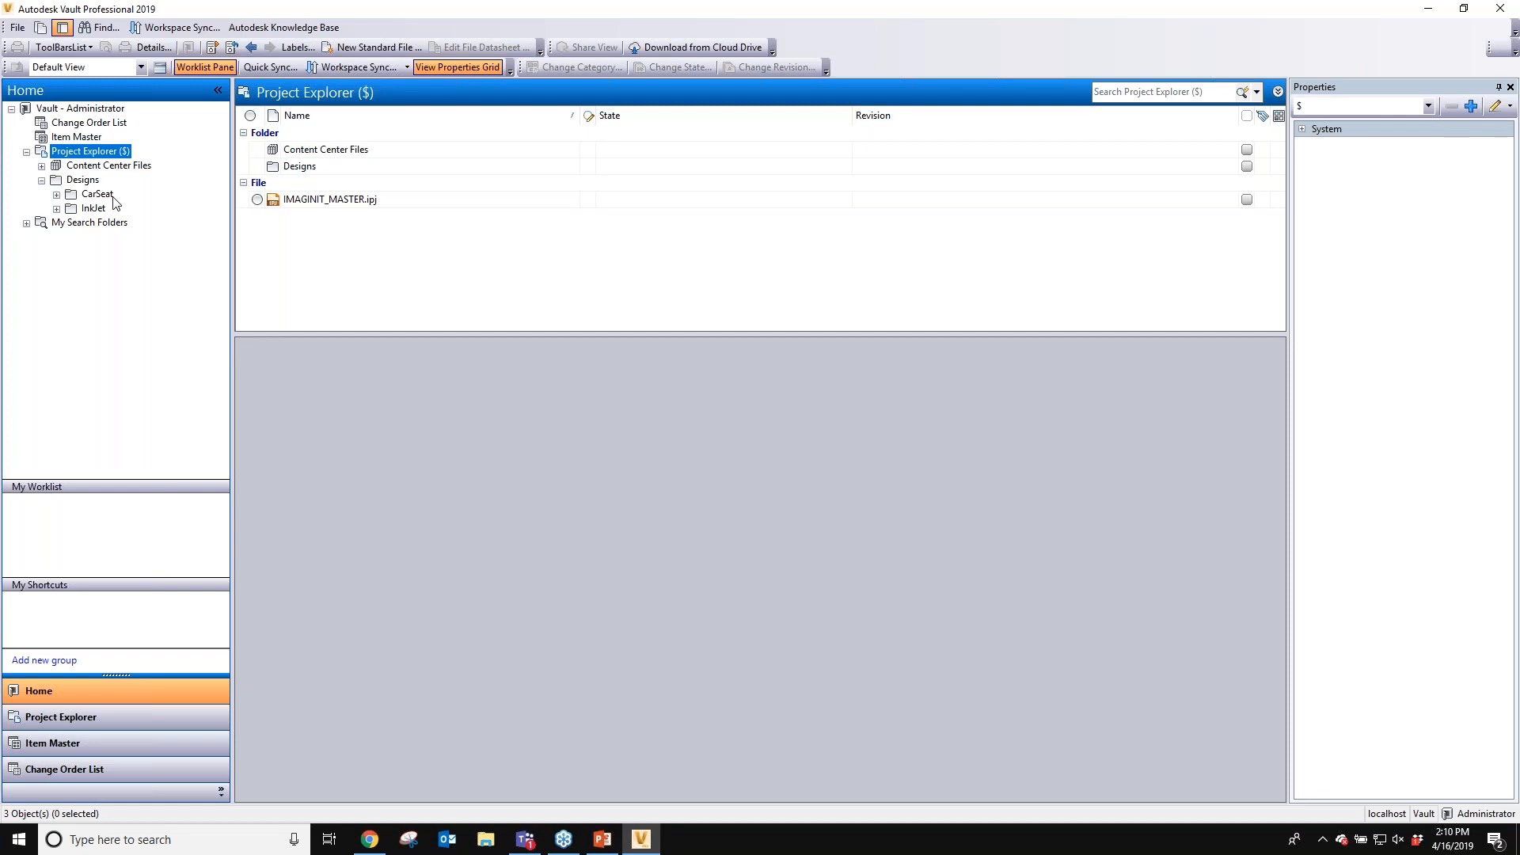
click(97, 194)
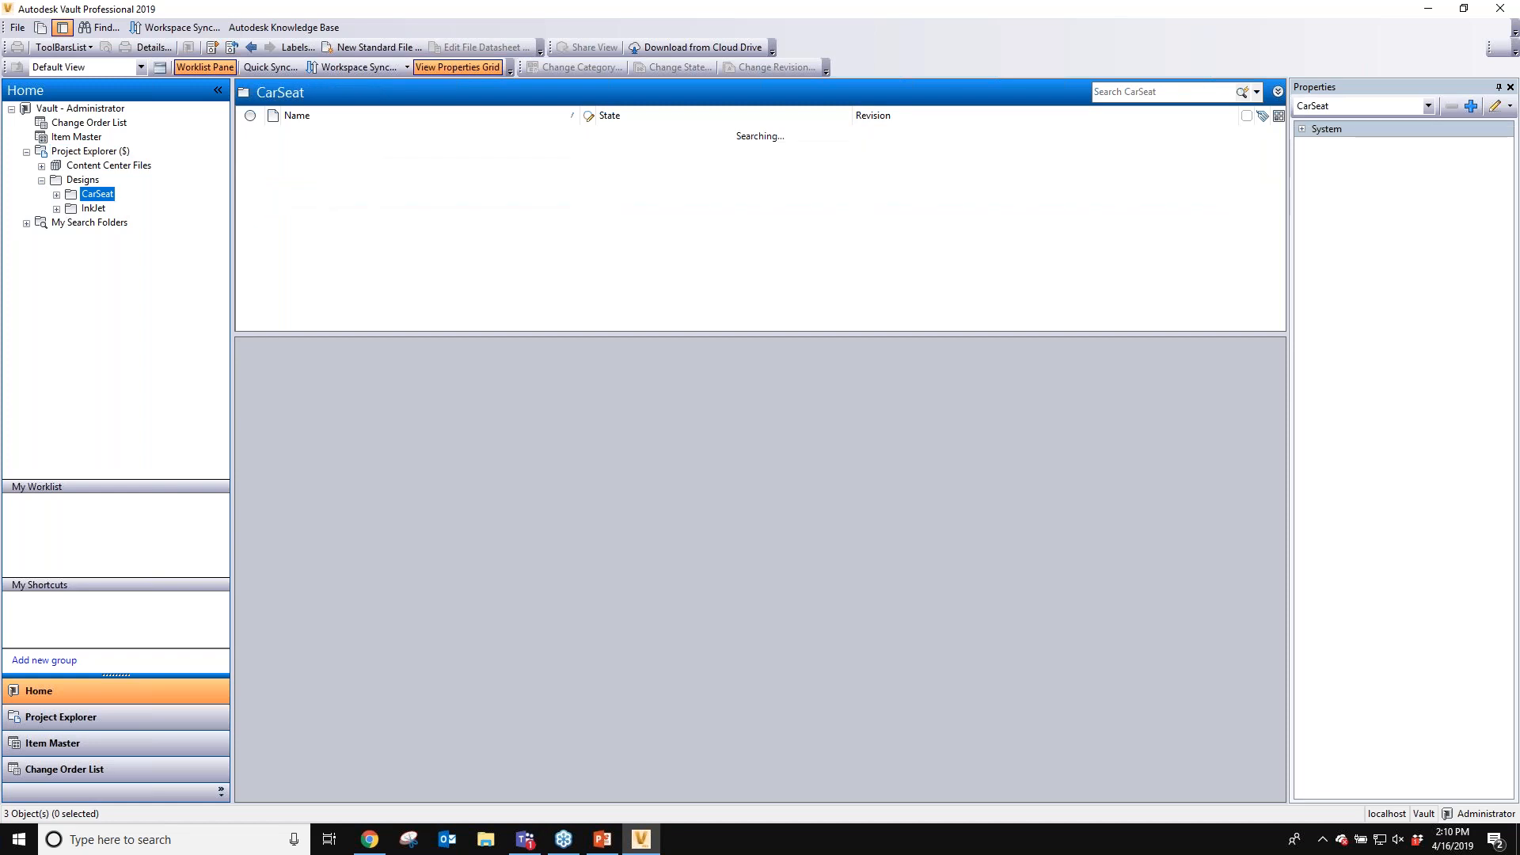
click(84, 179)
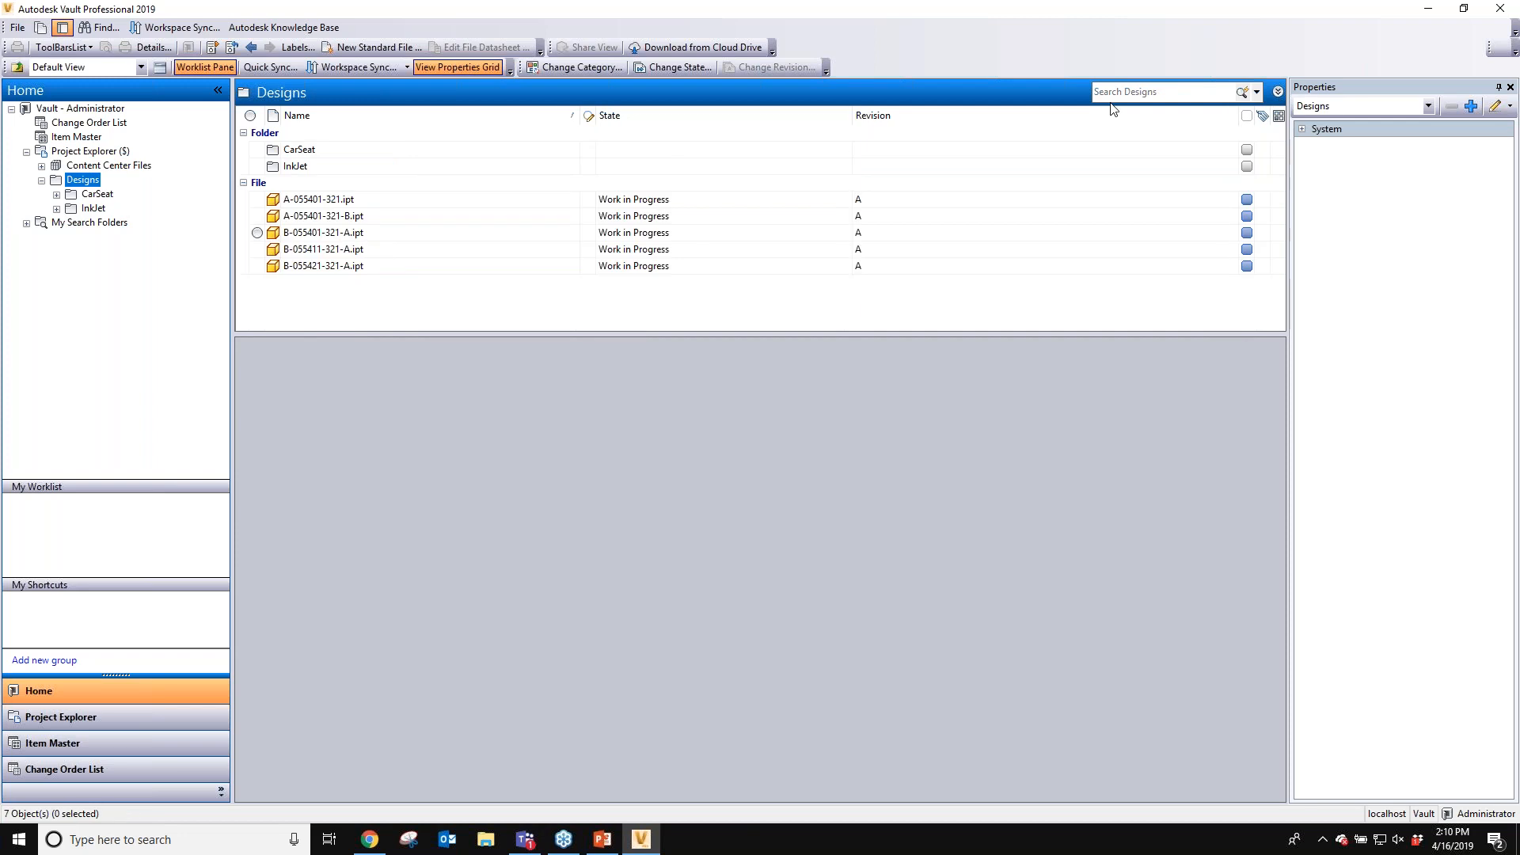
click(90, 151)
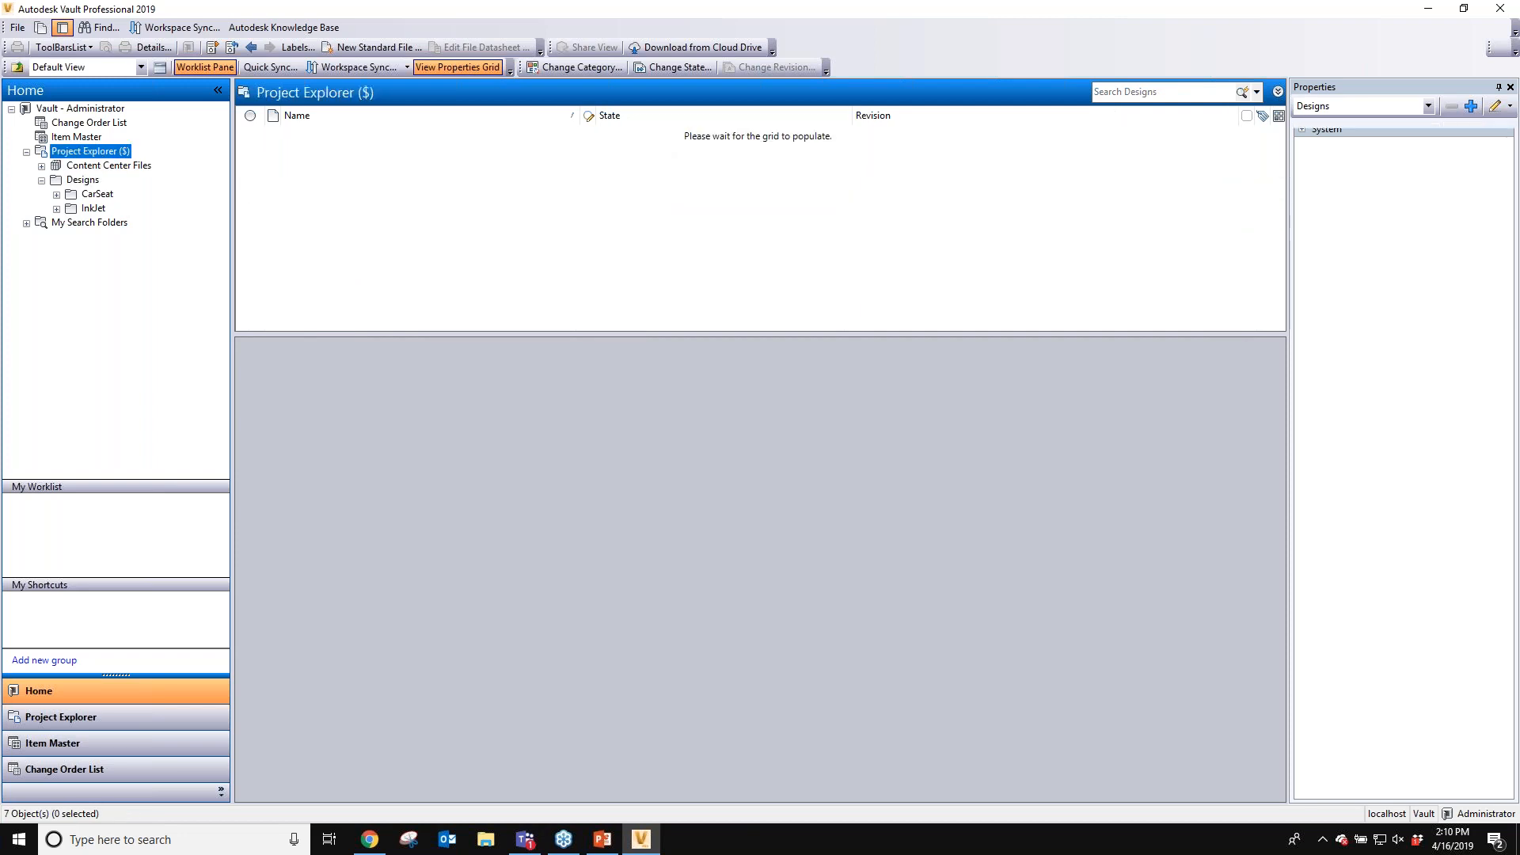
- Run a quick search of the Project Explorer for 321 and expand the System properties group
click(1199, 94)
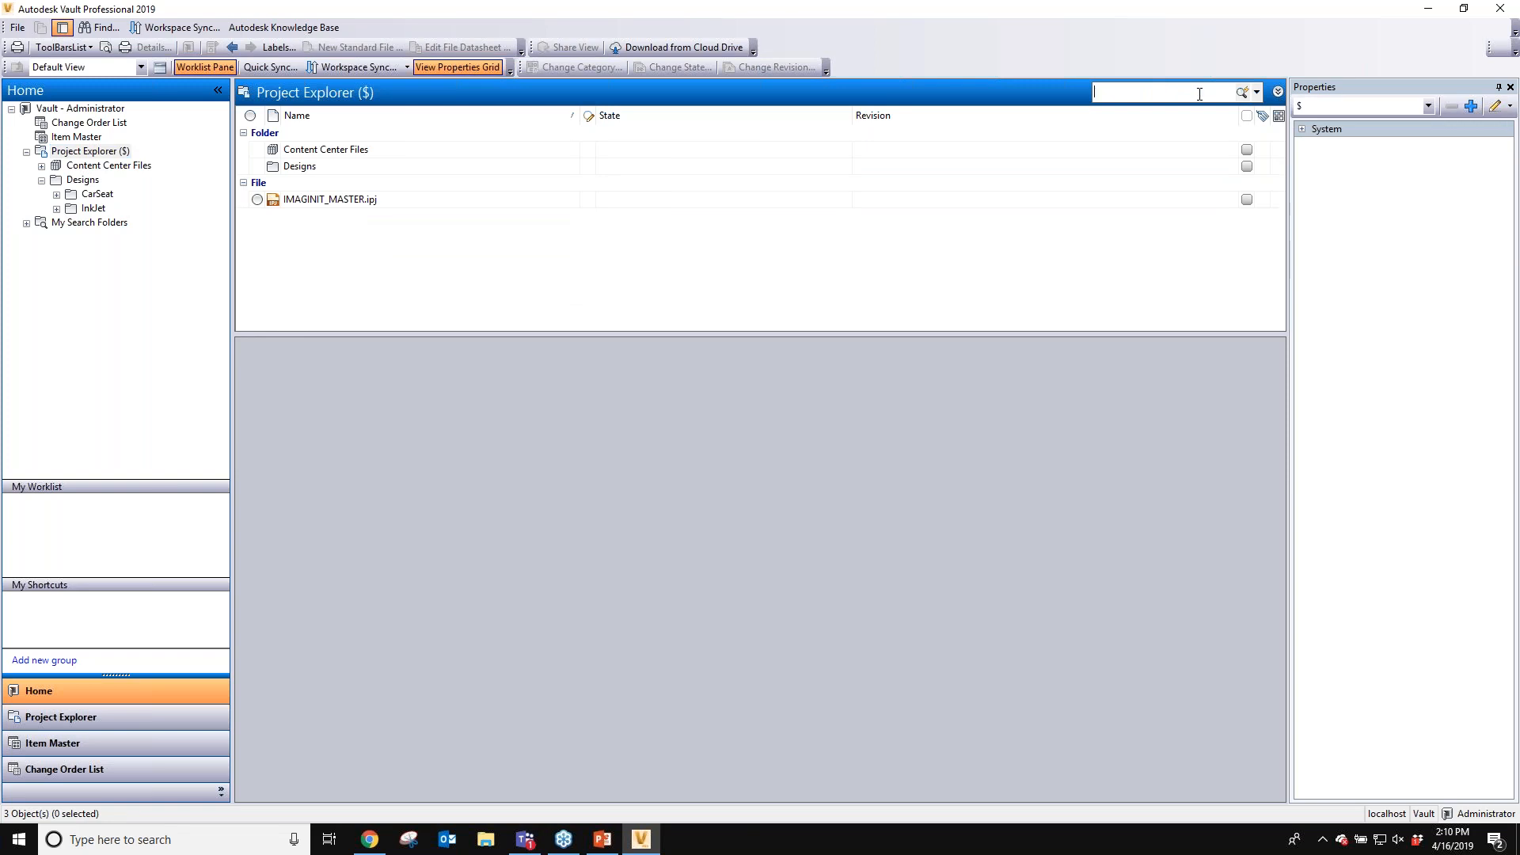
text(321)
key(Return)
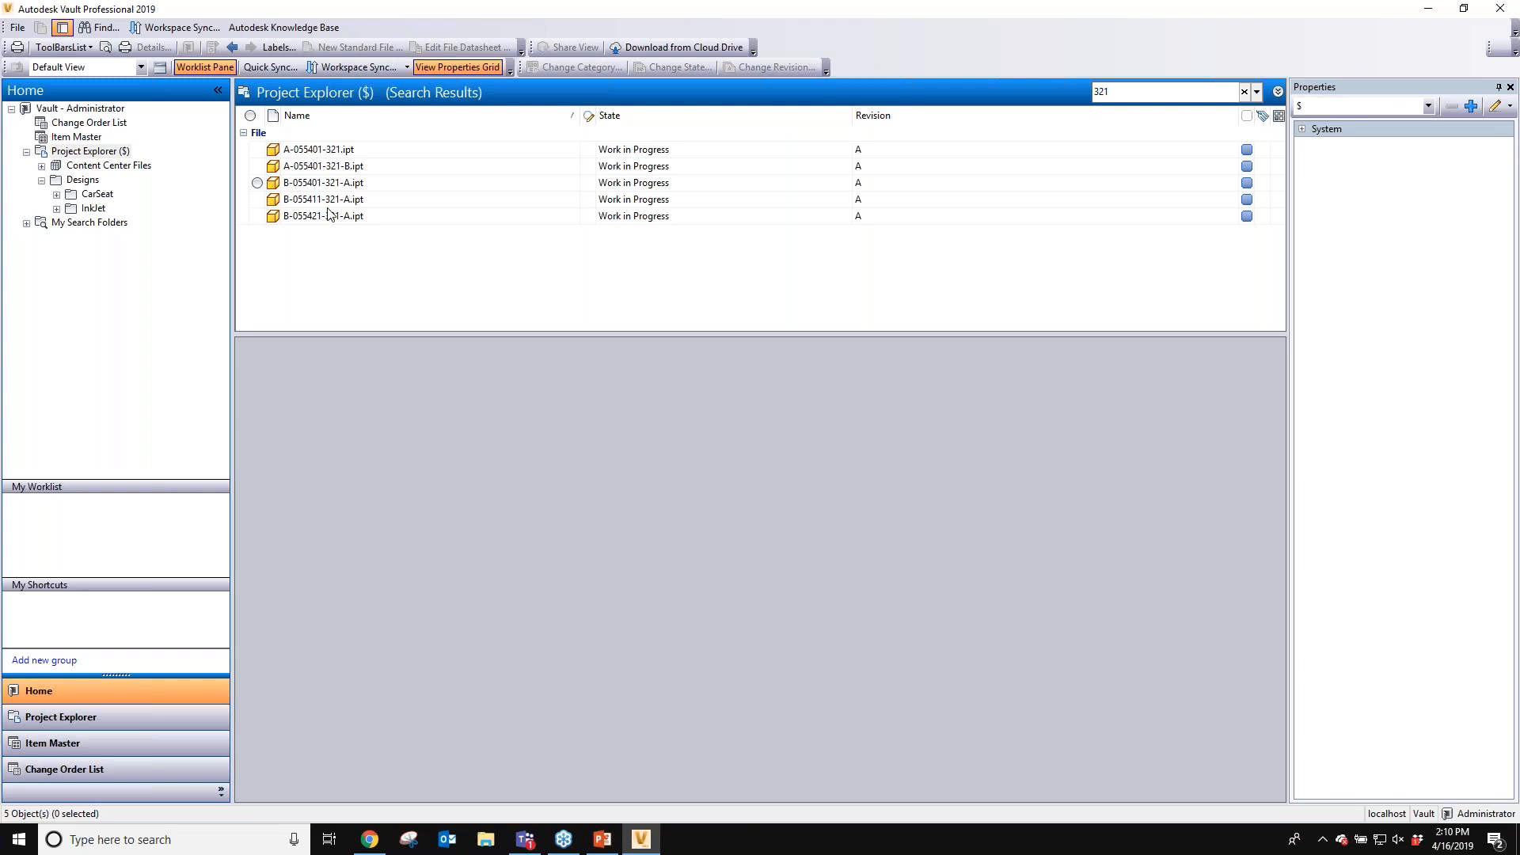
click(1302, 129)
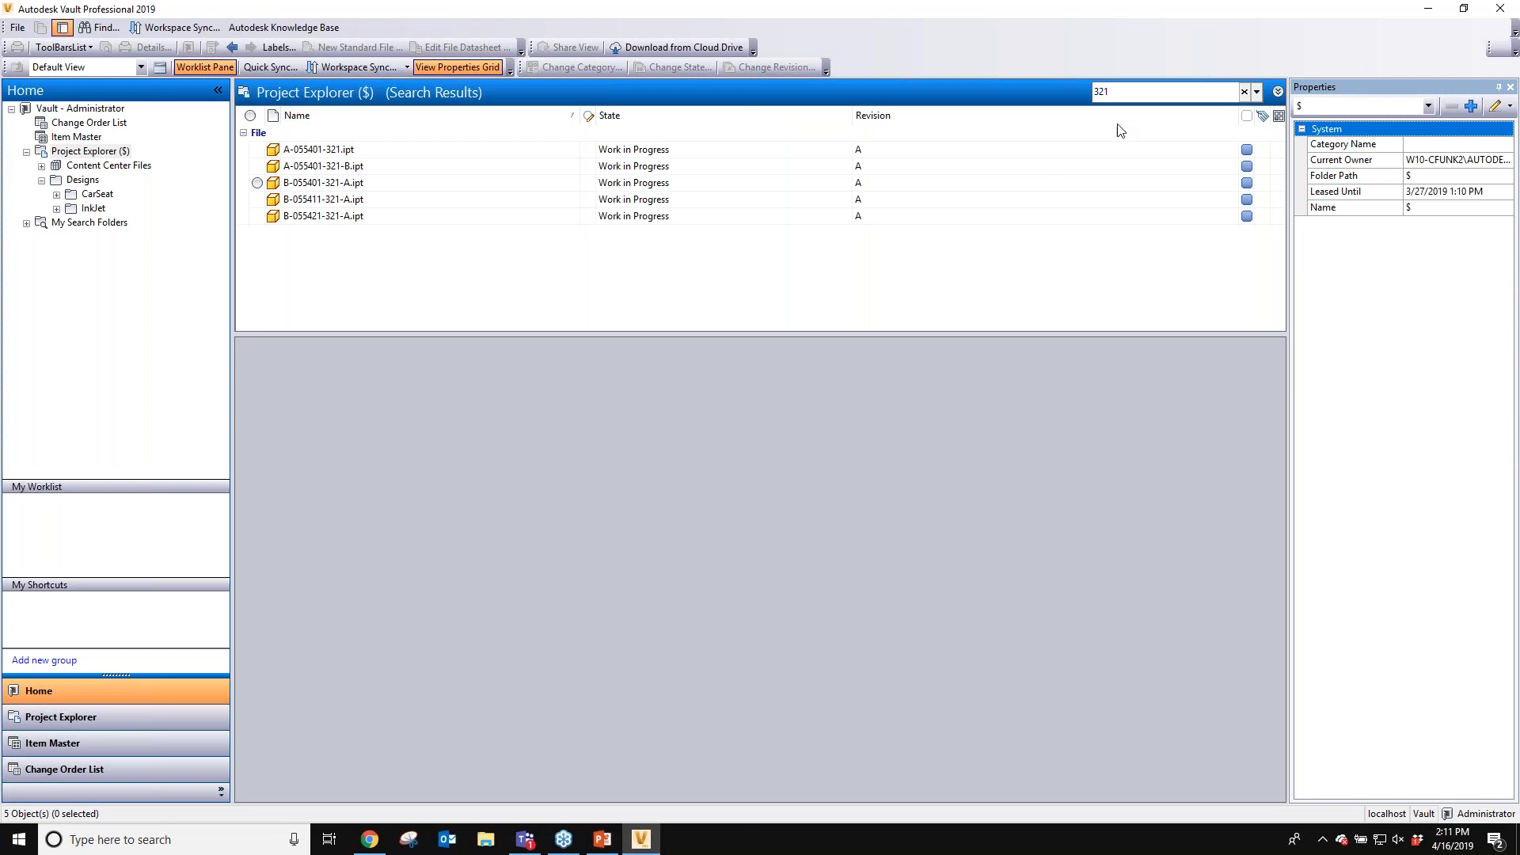
- Clear the quick search and search the vault for steel
click(1243, 94)
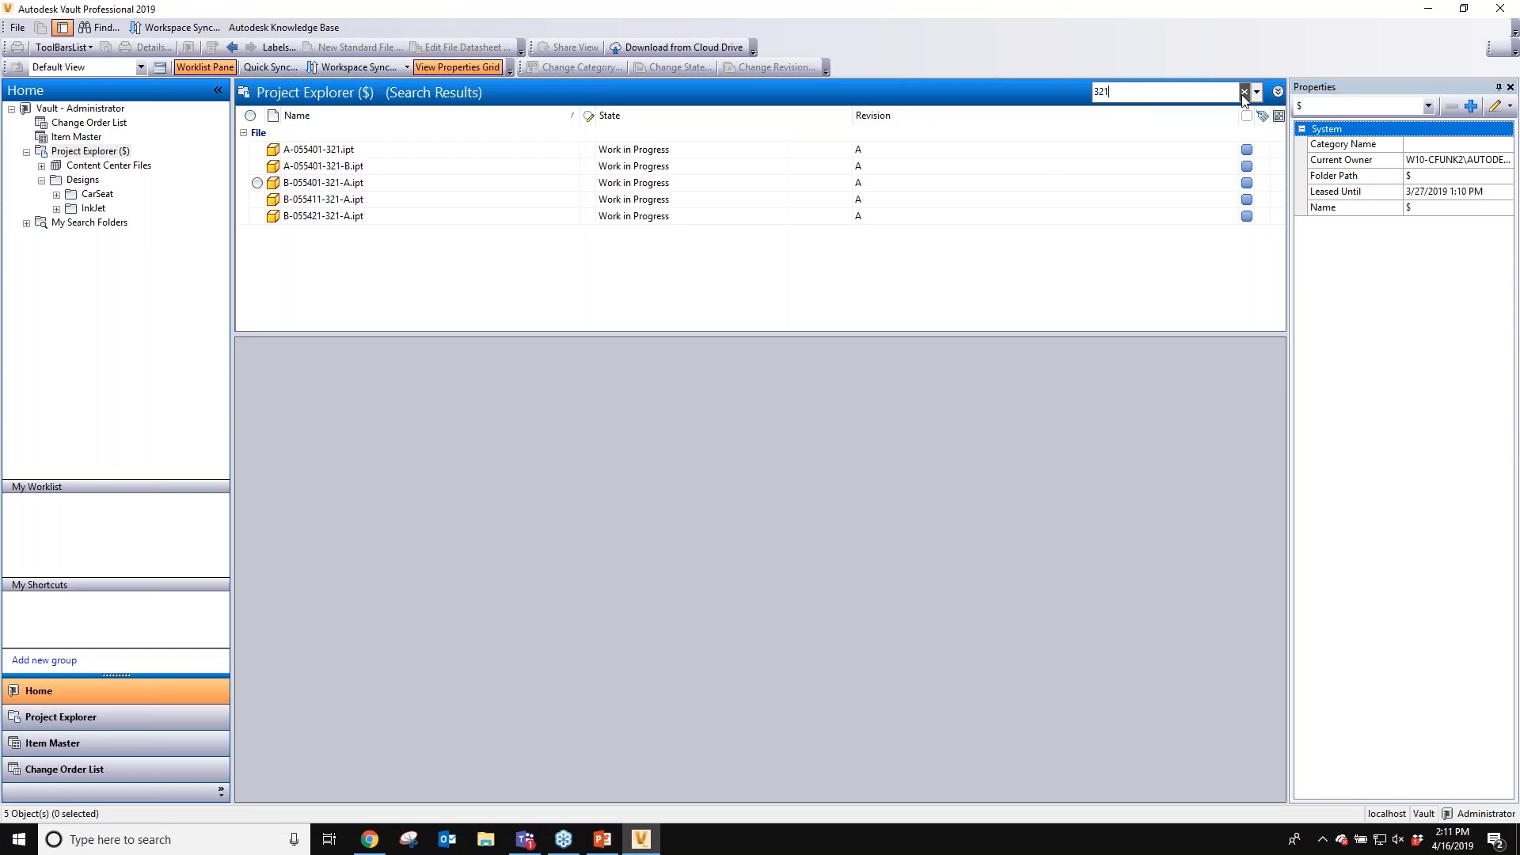
click(1243, 92)
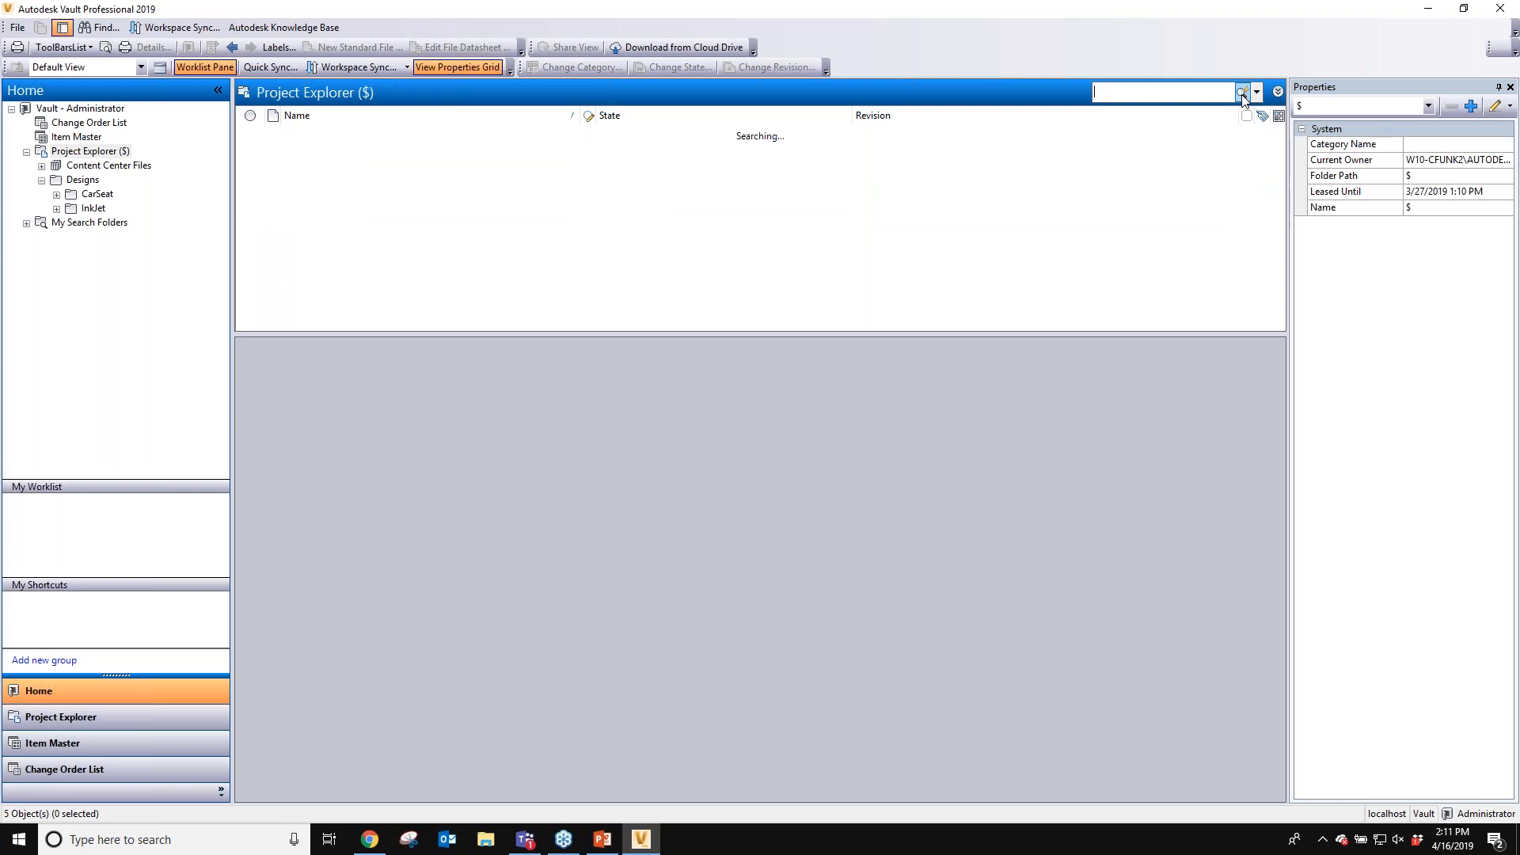
text(steel)
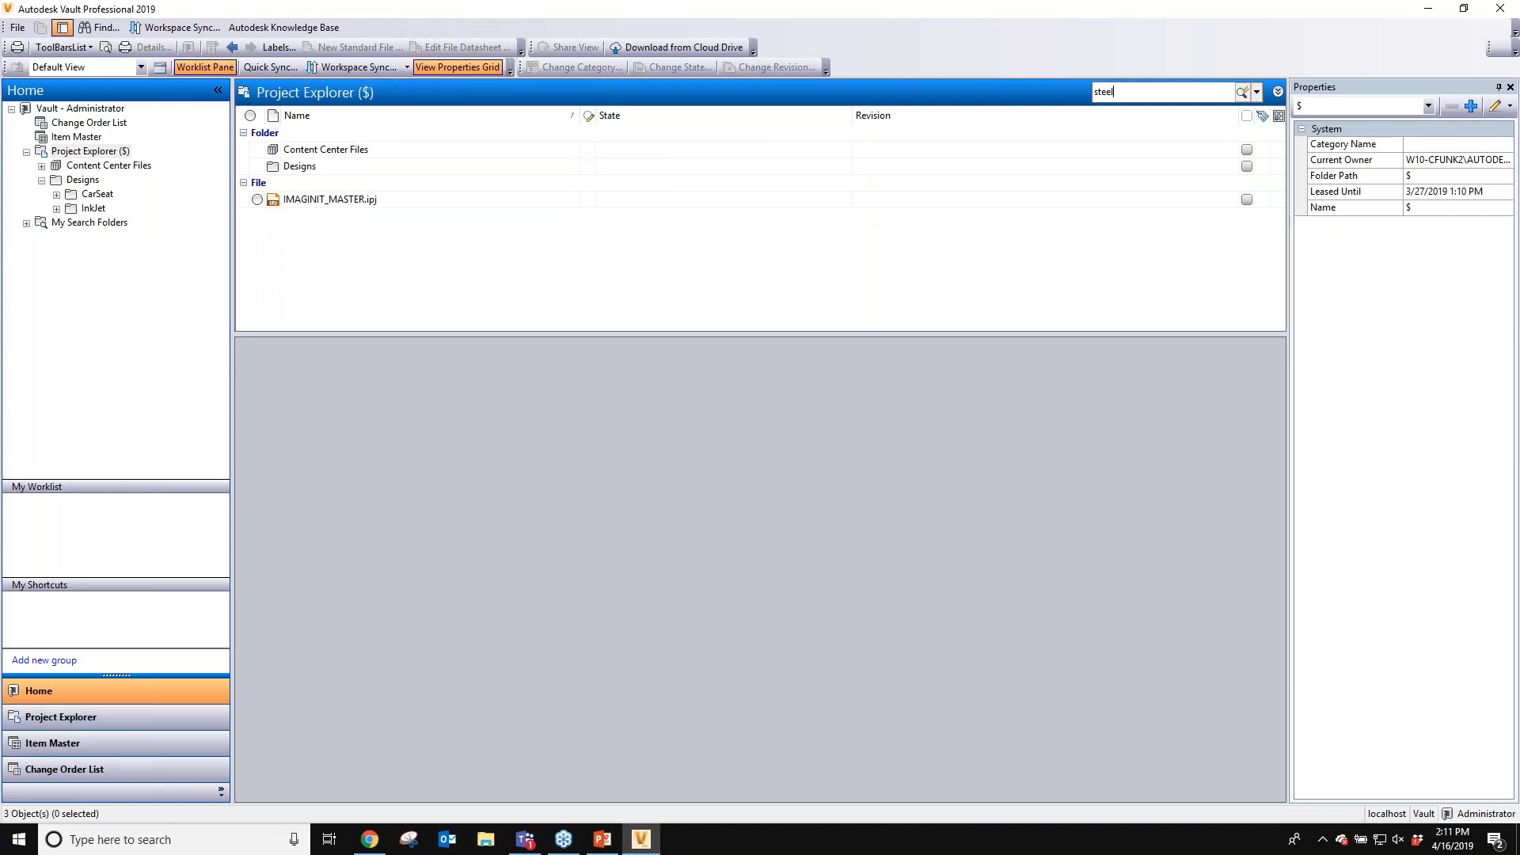
key(Return)
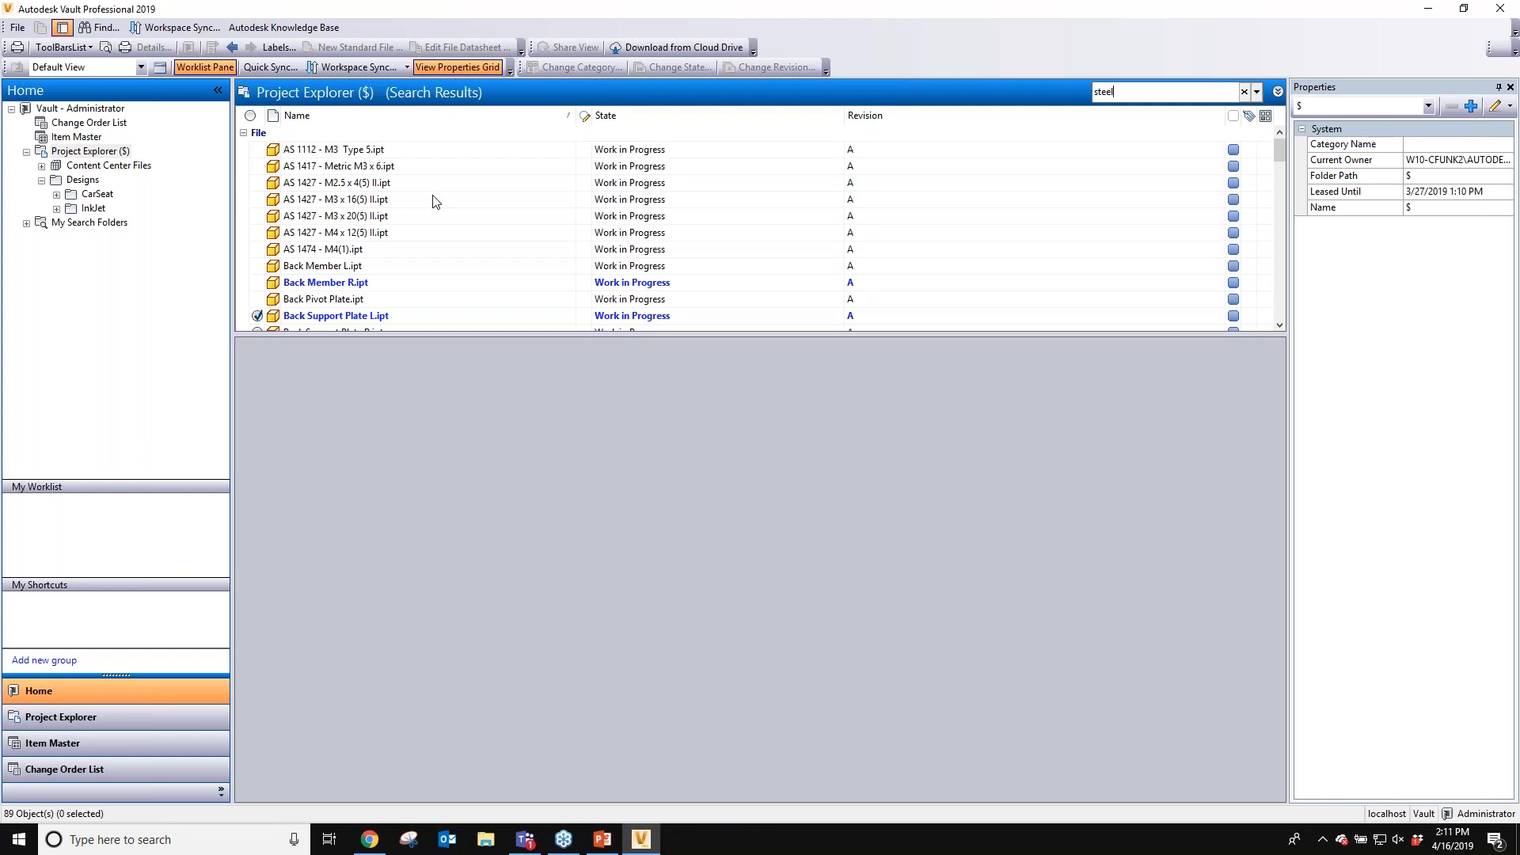
- Select Back Member L.ipt in the results and review its properties down to Material
click(334, 267)
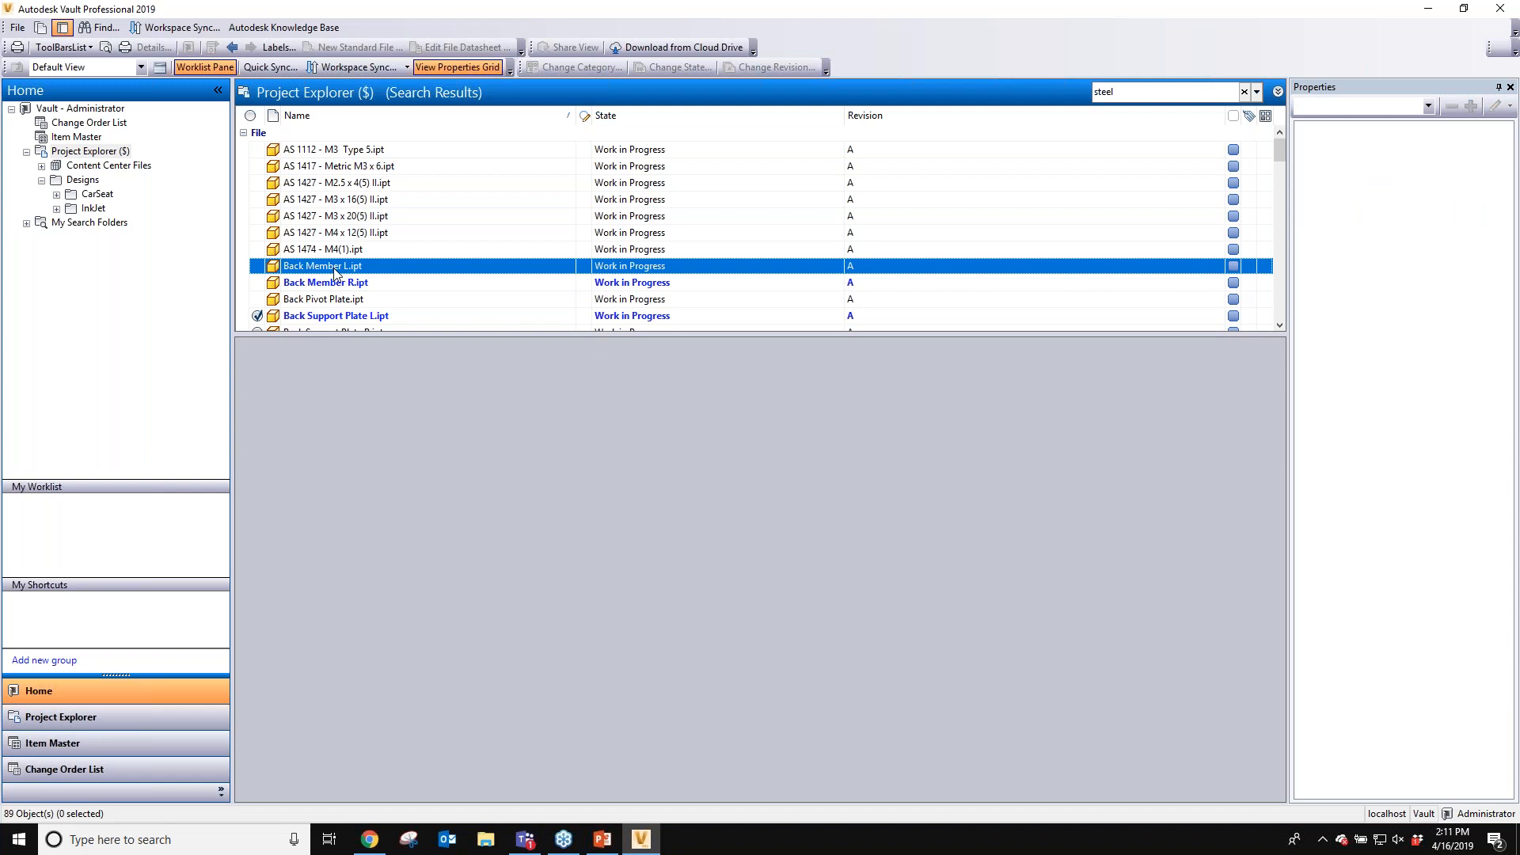
click(334, 268)
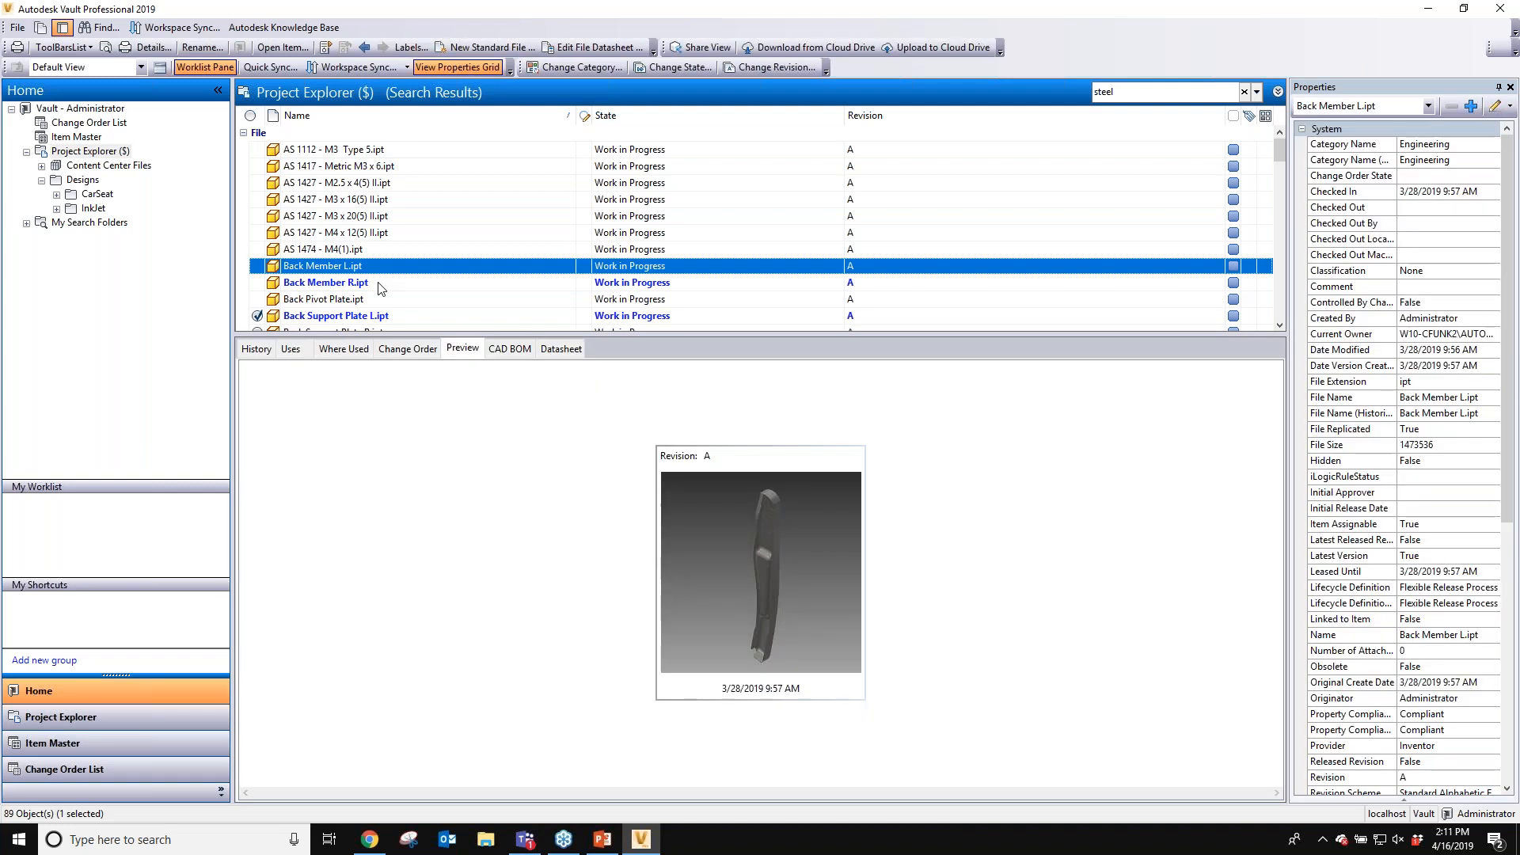
drag(1507, 417, 1508, 625)
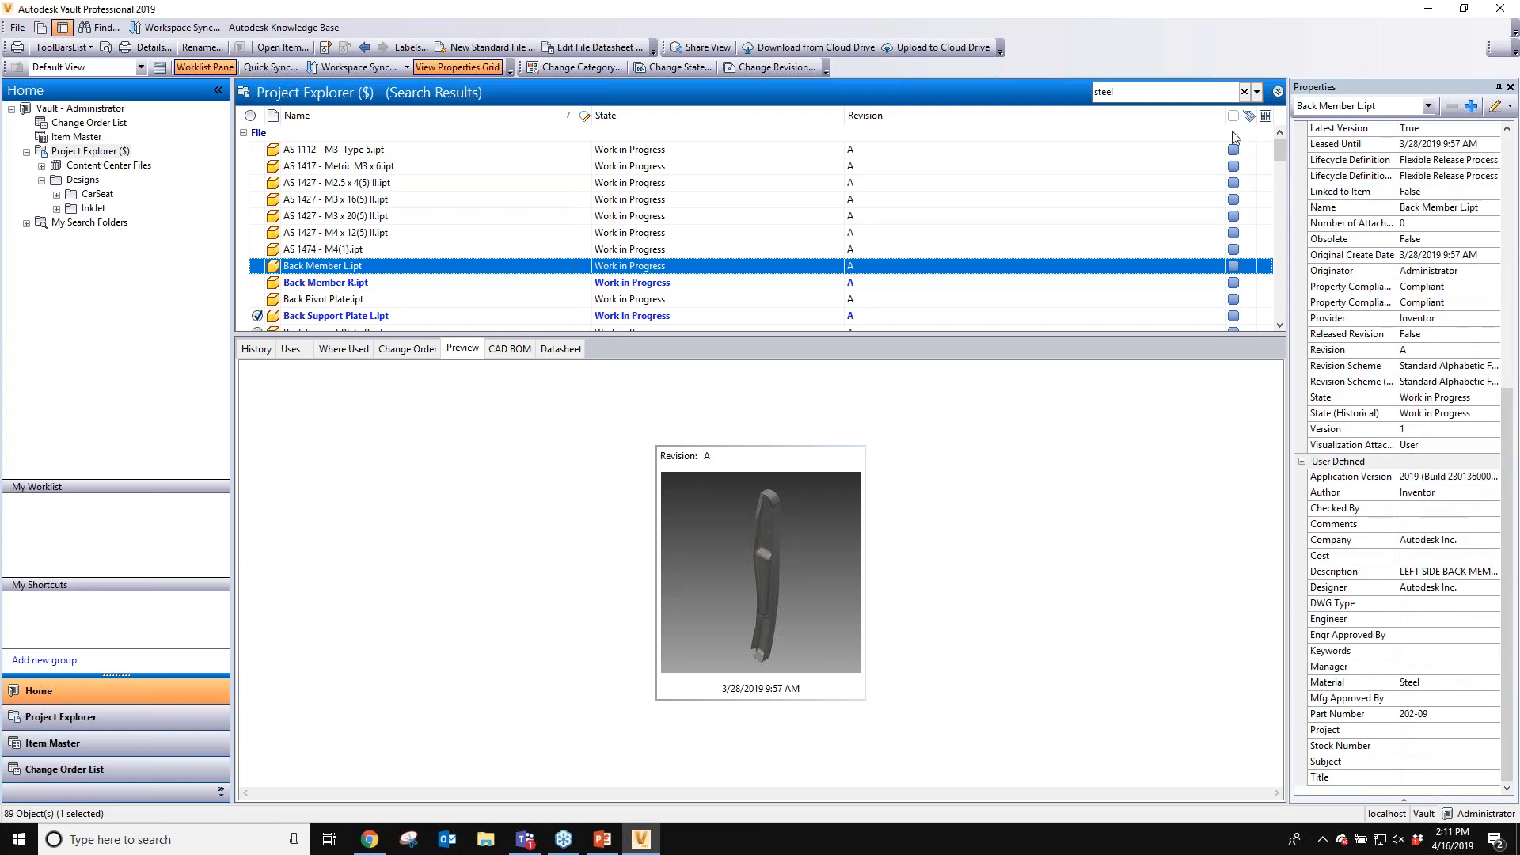
- Replace the search text with 09 to search for that value
click(1145, 90)
double_click(1145, 90)
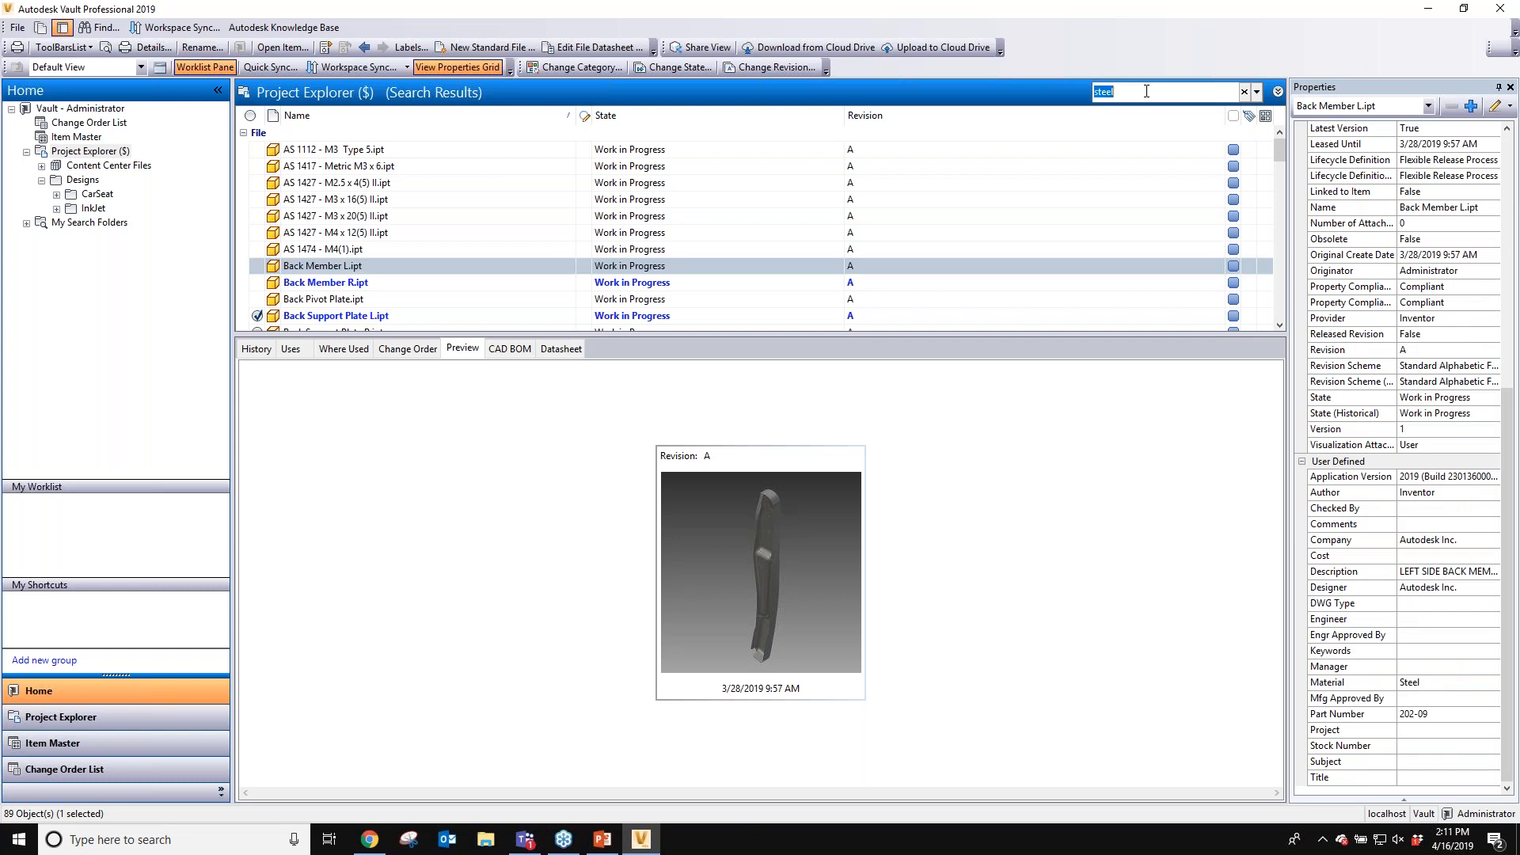
text(09)
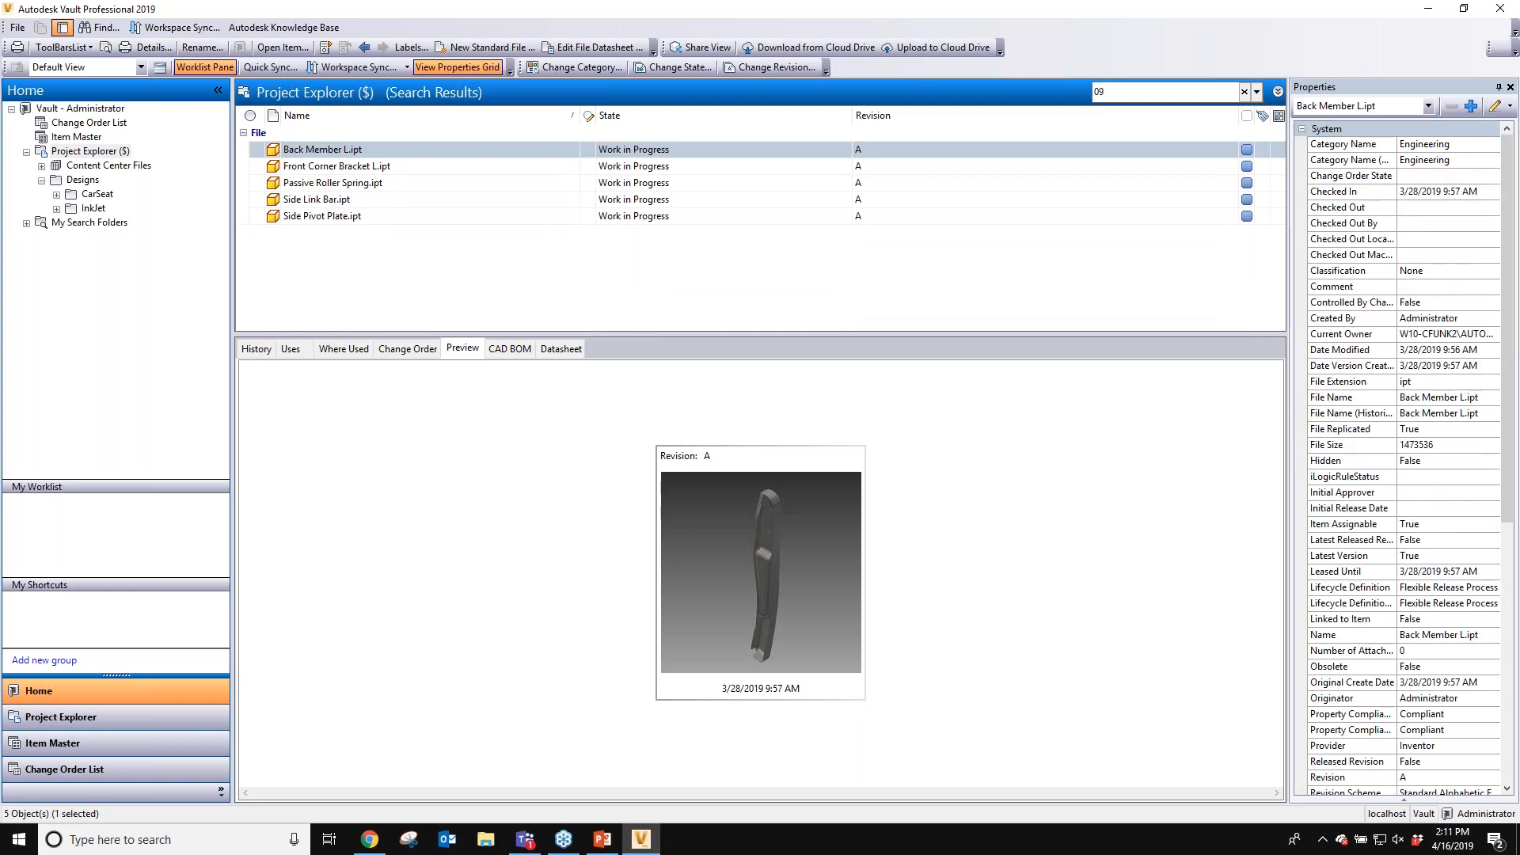
- Replace the search text with 55 and run the search
double_click(1124, 90)
text(55)
key(Return)
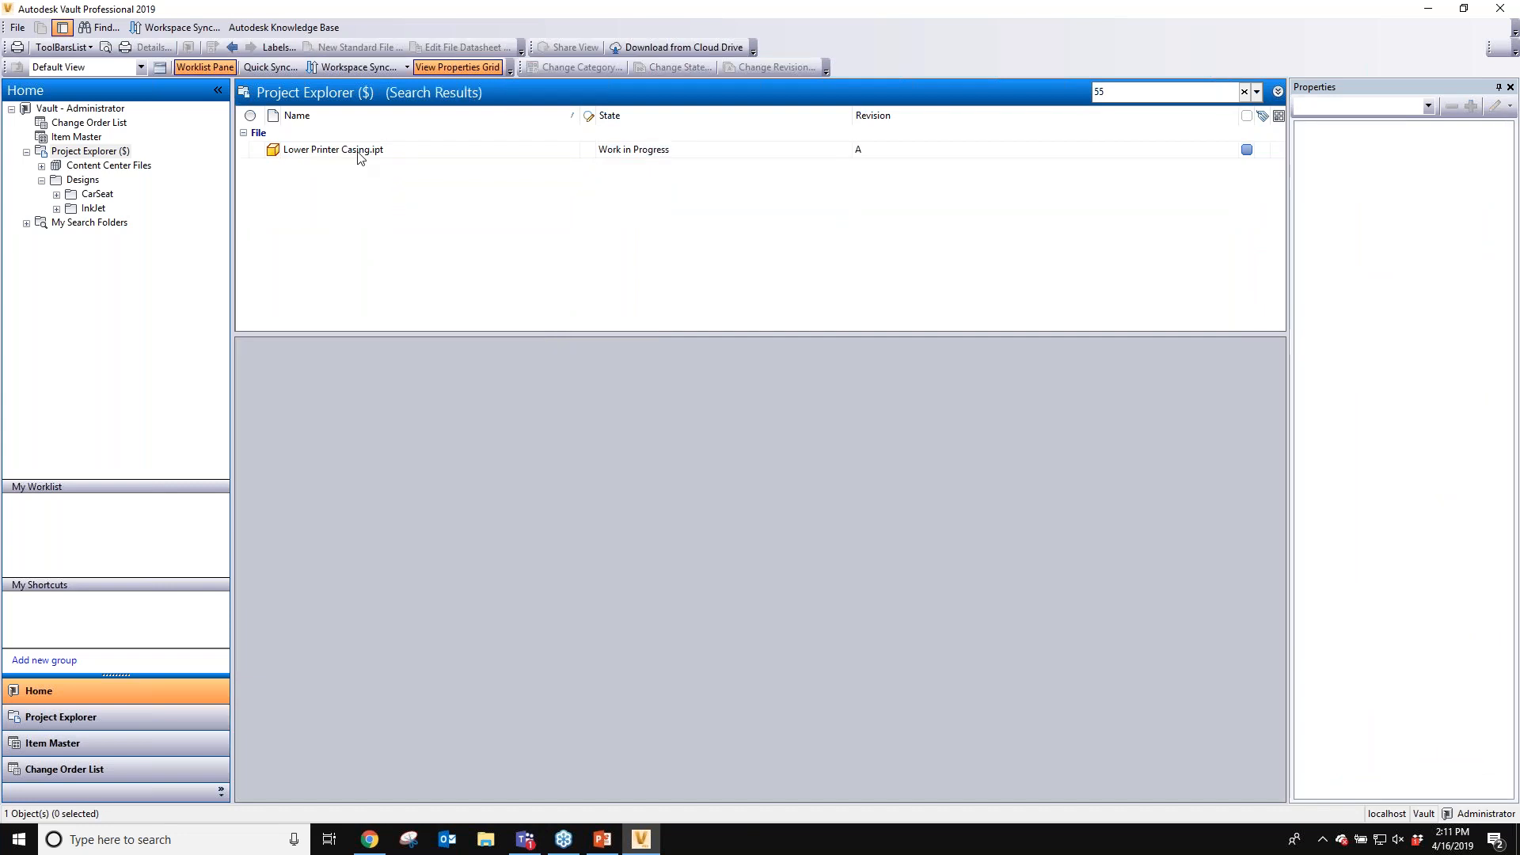
- Select Lower Printer Casing.ipt and review its properties down to Part Number
click(360, 157)
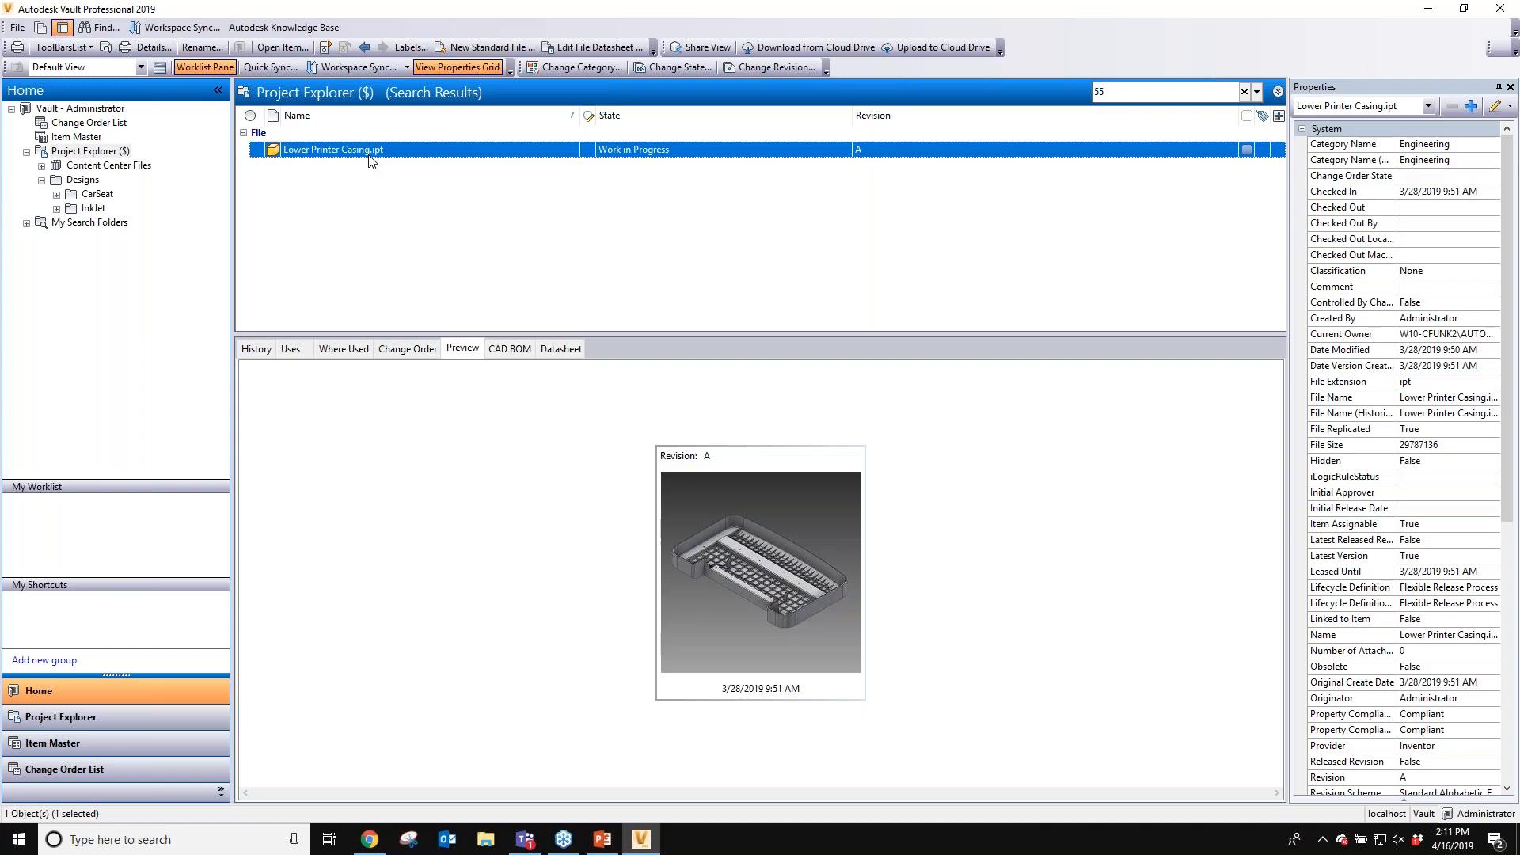
scroll(1409, 475, down, 9)
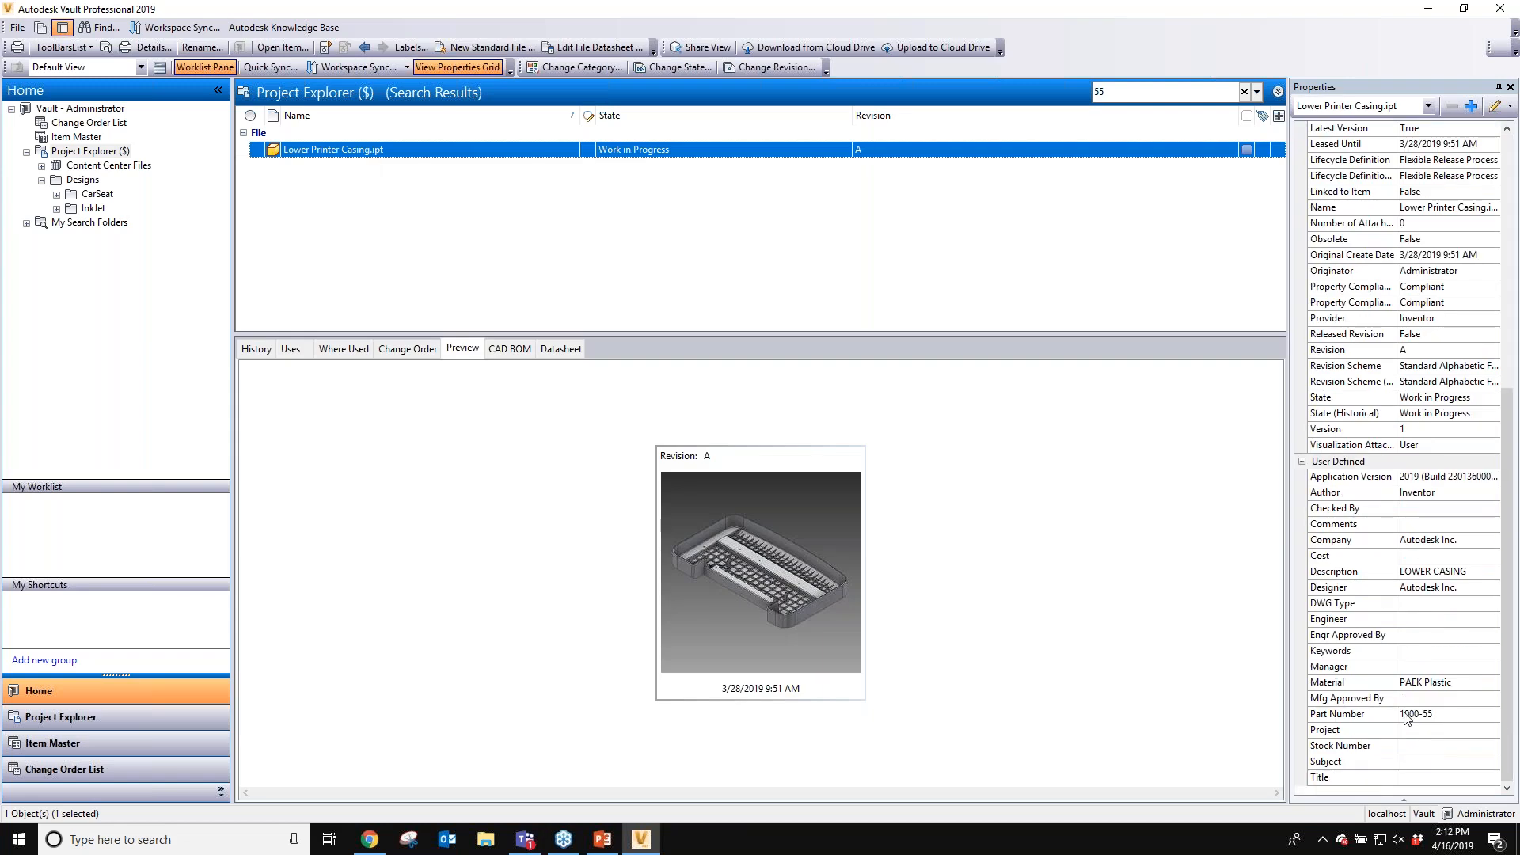
scroll(1407, 718, up, 9)
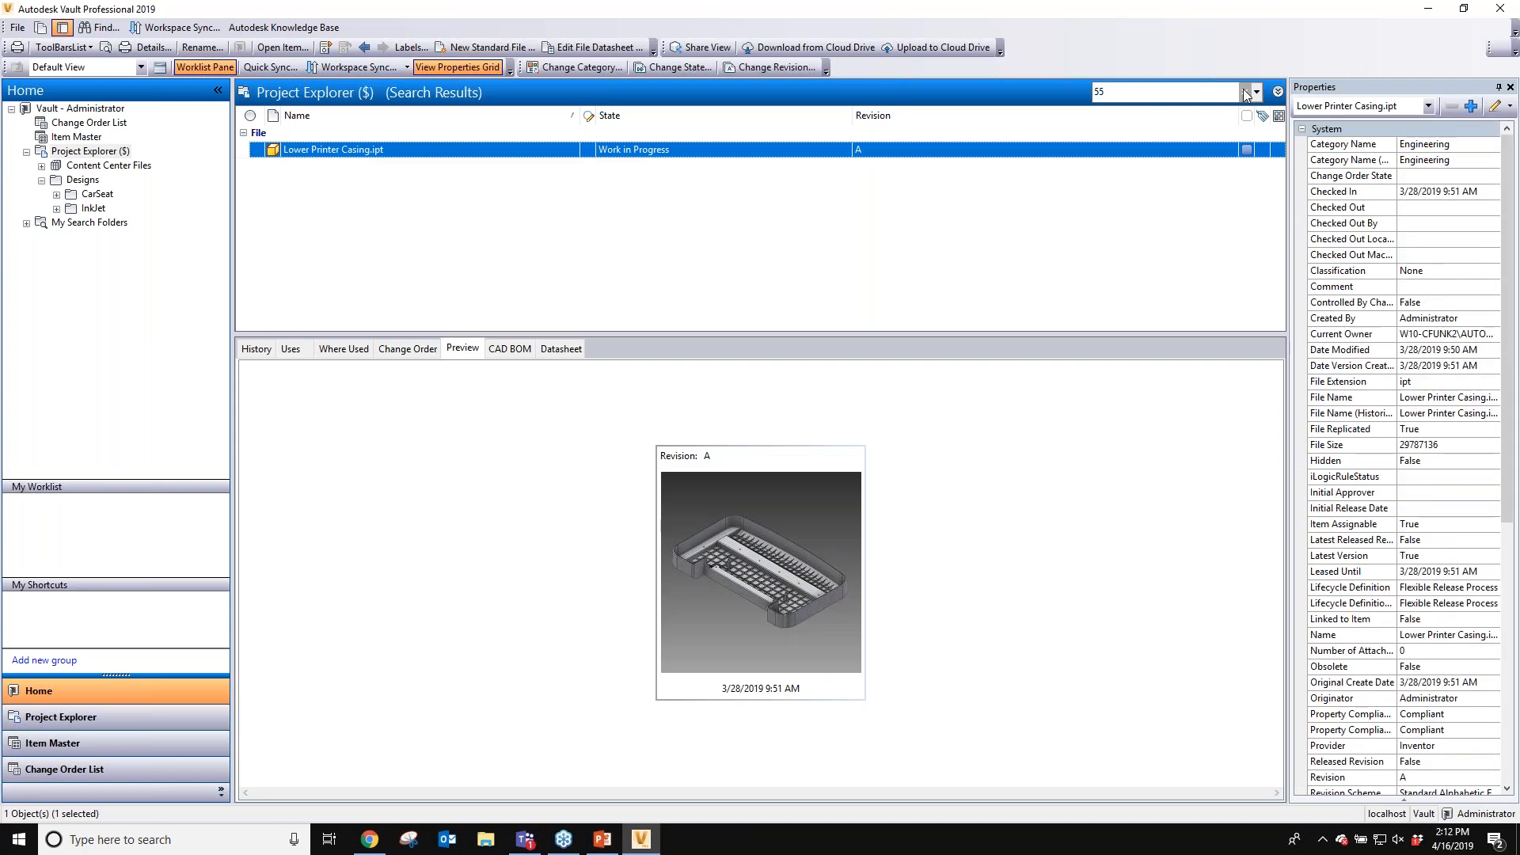
- Clear the quick search, show the advanced search fields and browse the CarSeat and Inklet folders
click(1245, 93)
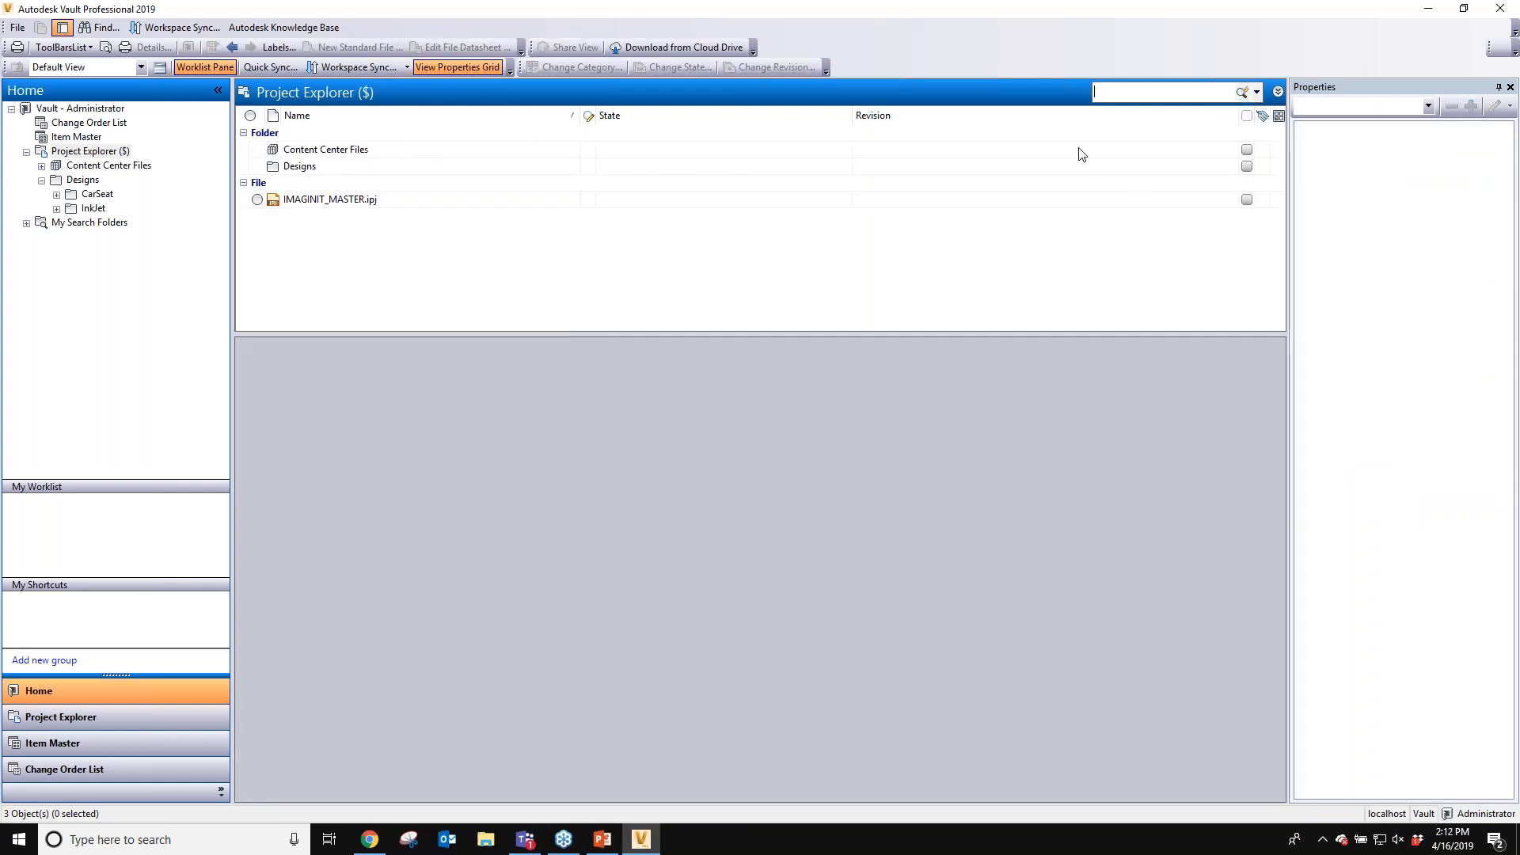
click(1277, 93)
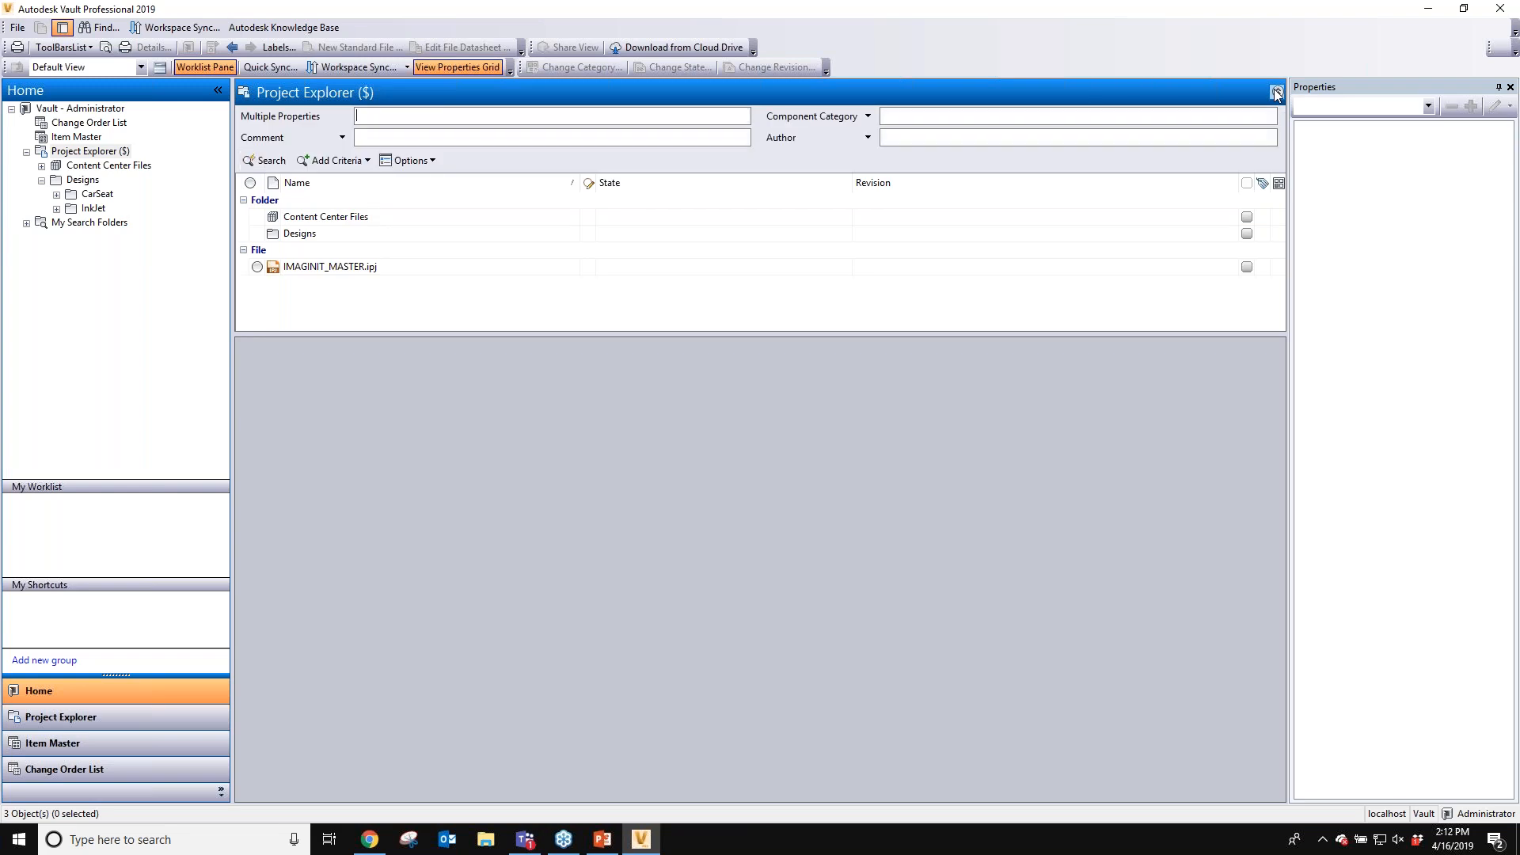
click(99, 196)
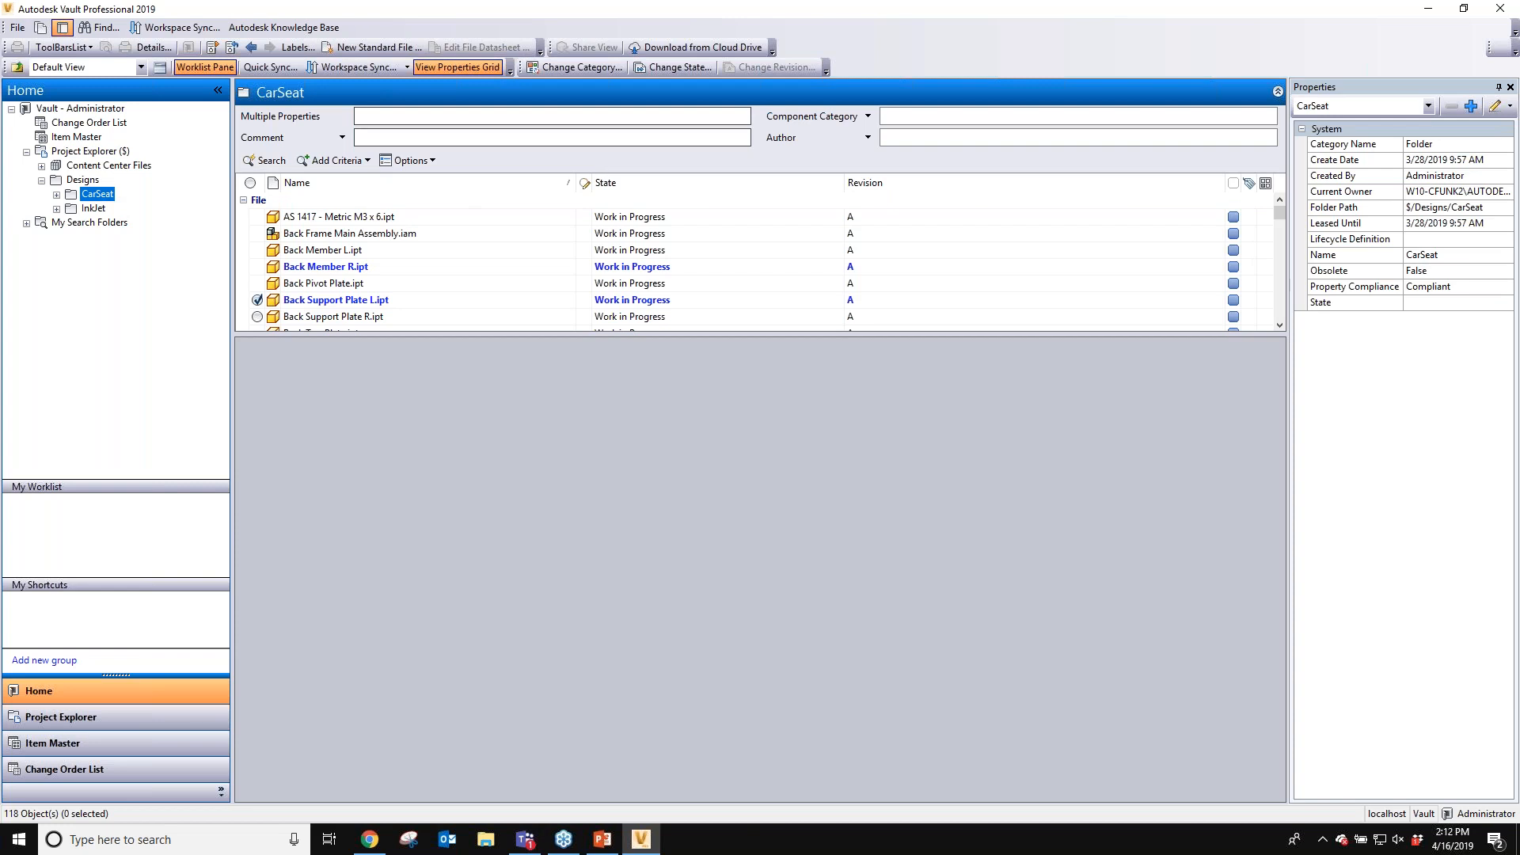
key(Down)
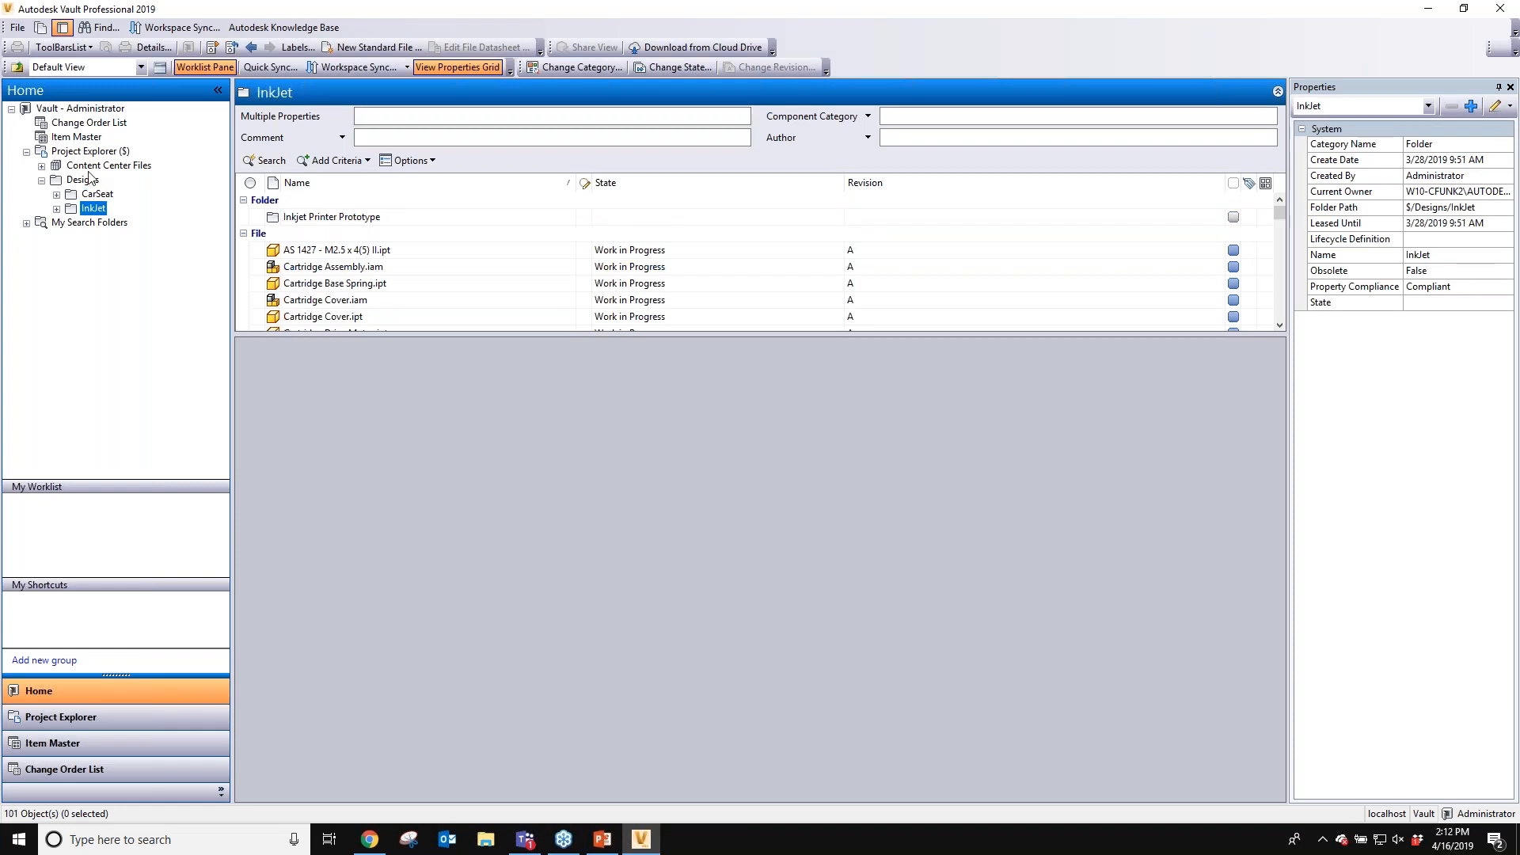
click(87, 151)
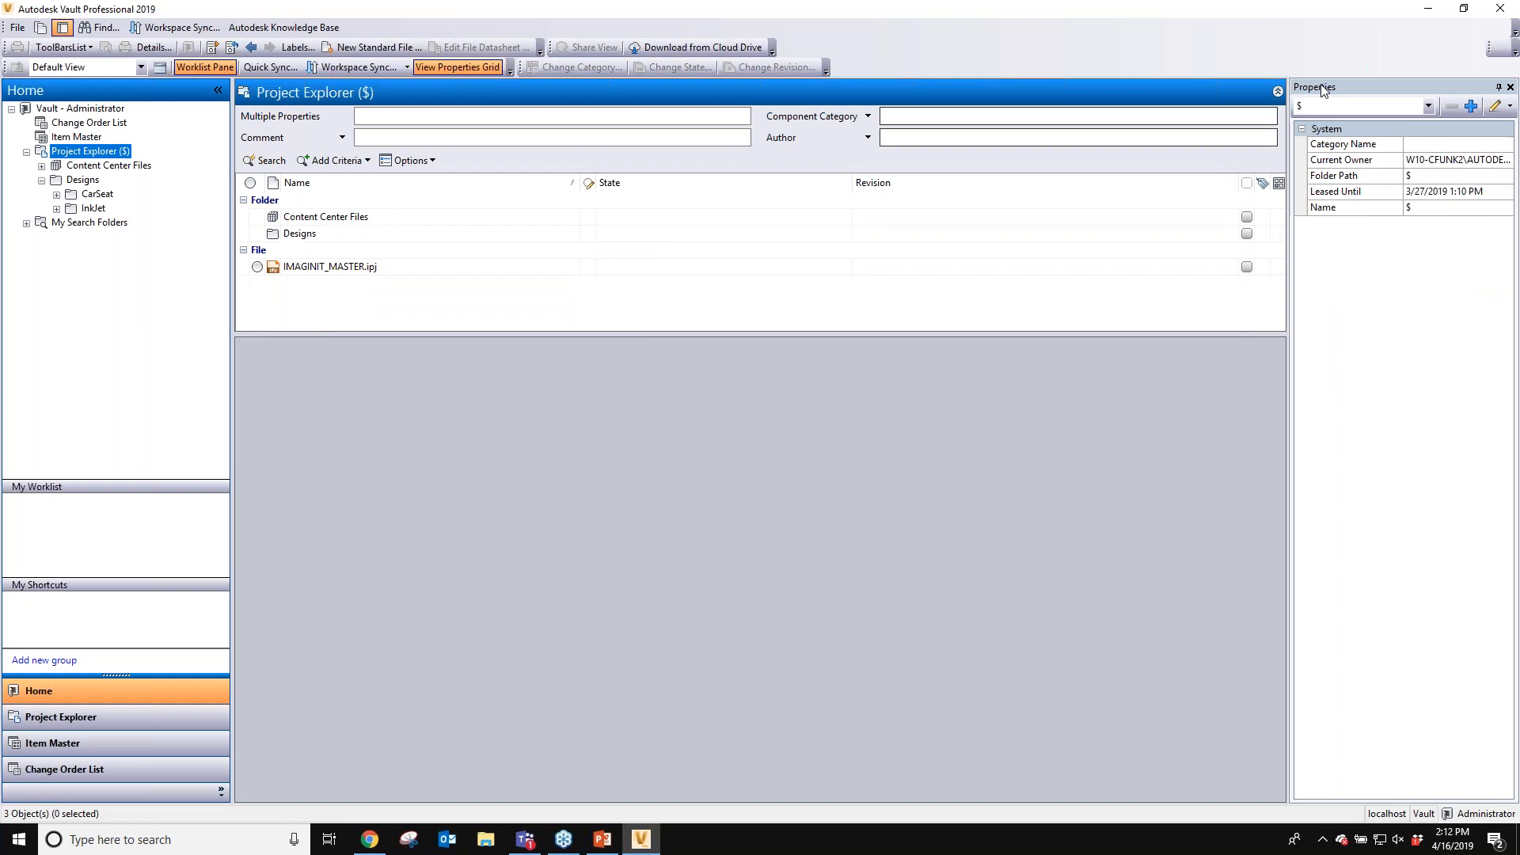
- Return to the basic search bar and examine the search options, including Search Subfolders and Search File Content
click(1276, 94)
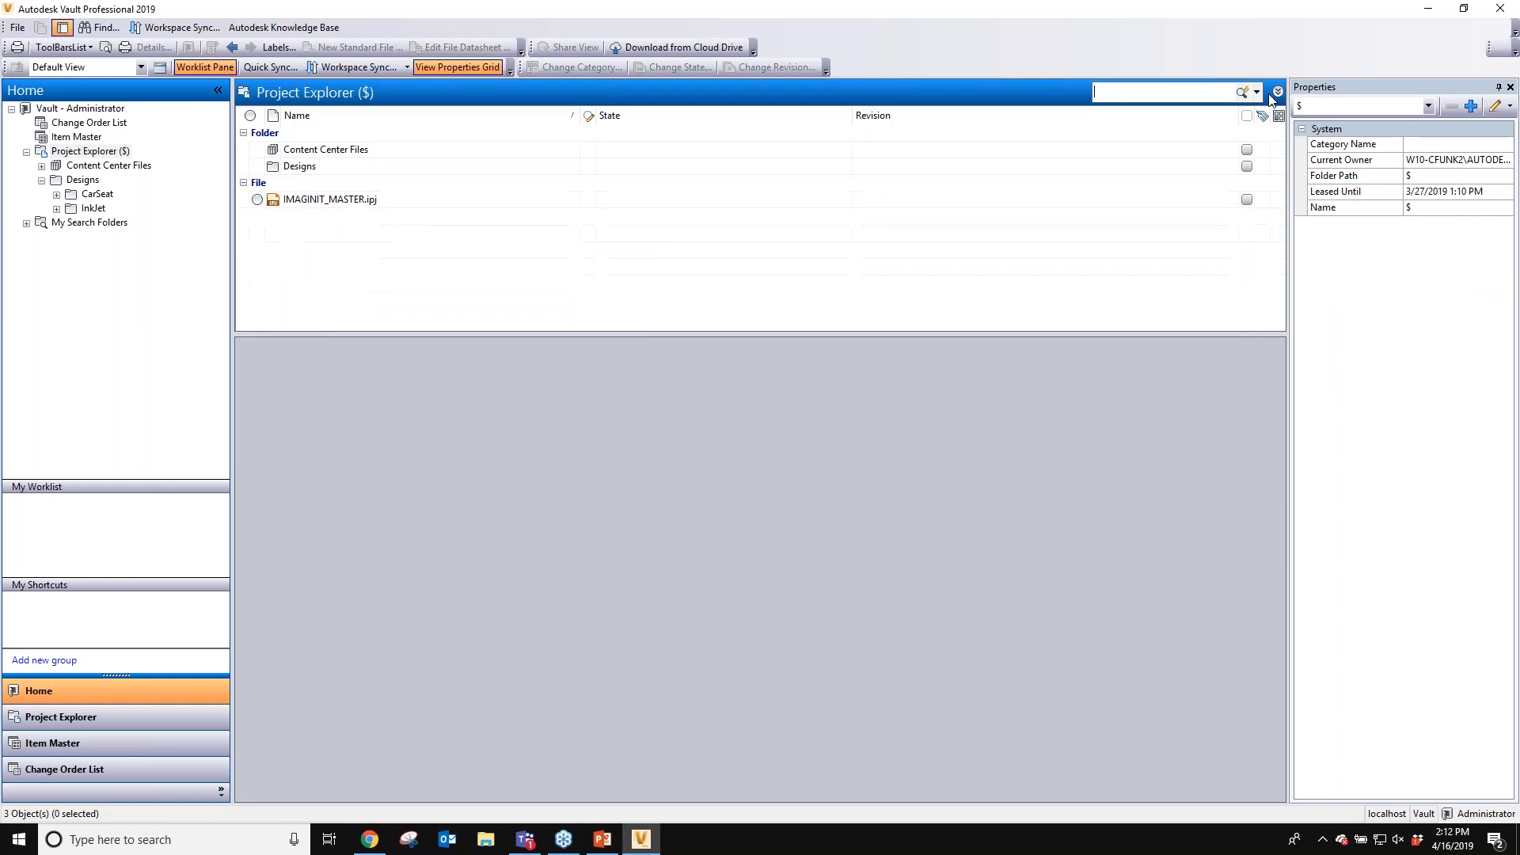
click(1256, 92)
click(1156, 458)
click(1257, 92)
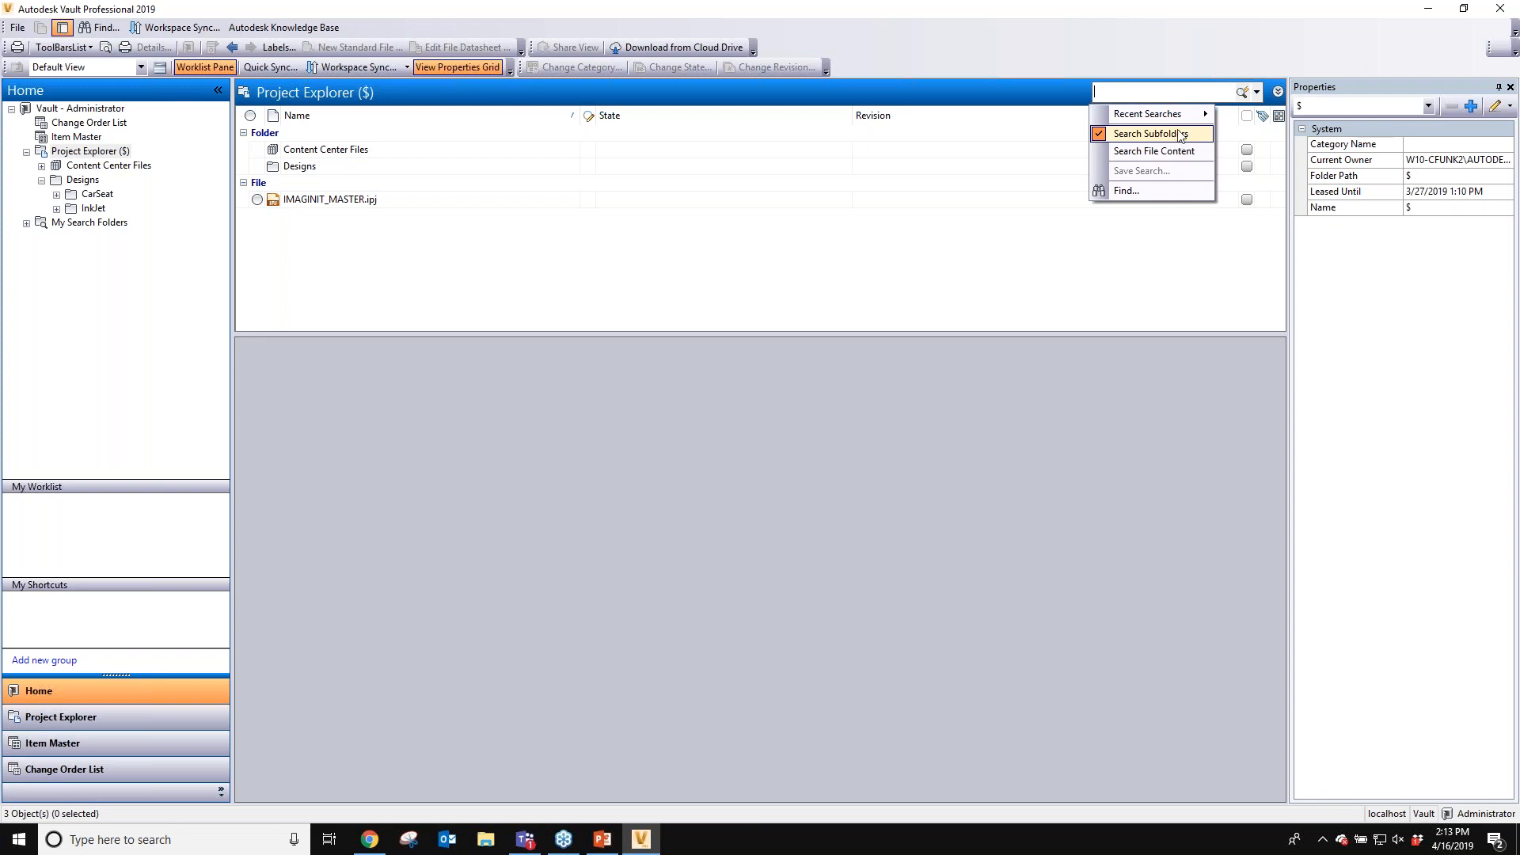
mouse_move(1183, 115)
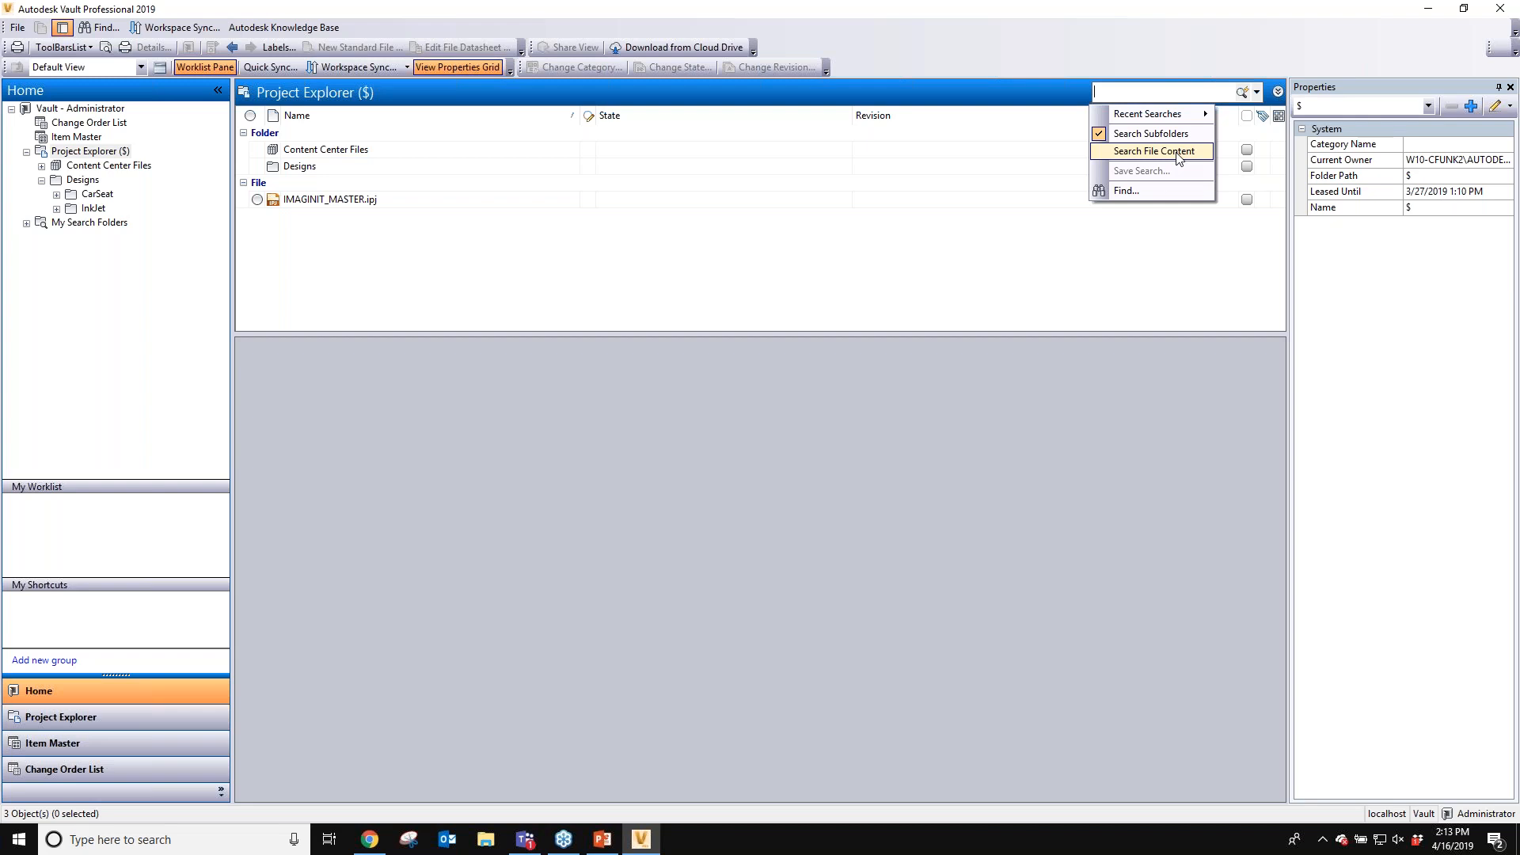
click(1180, 100)
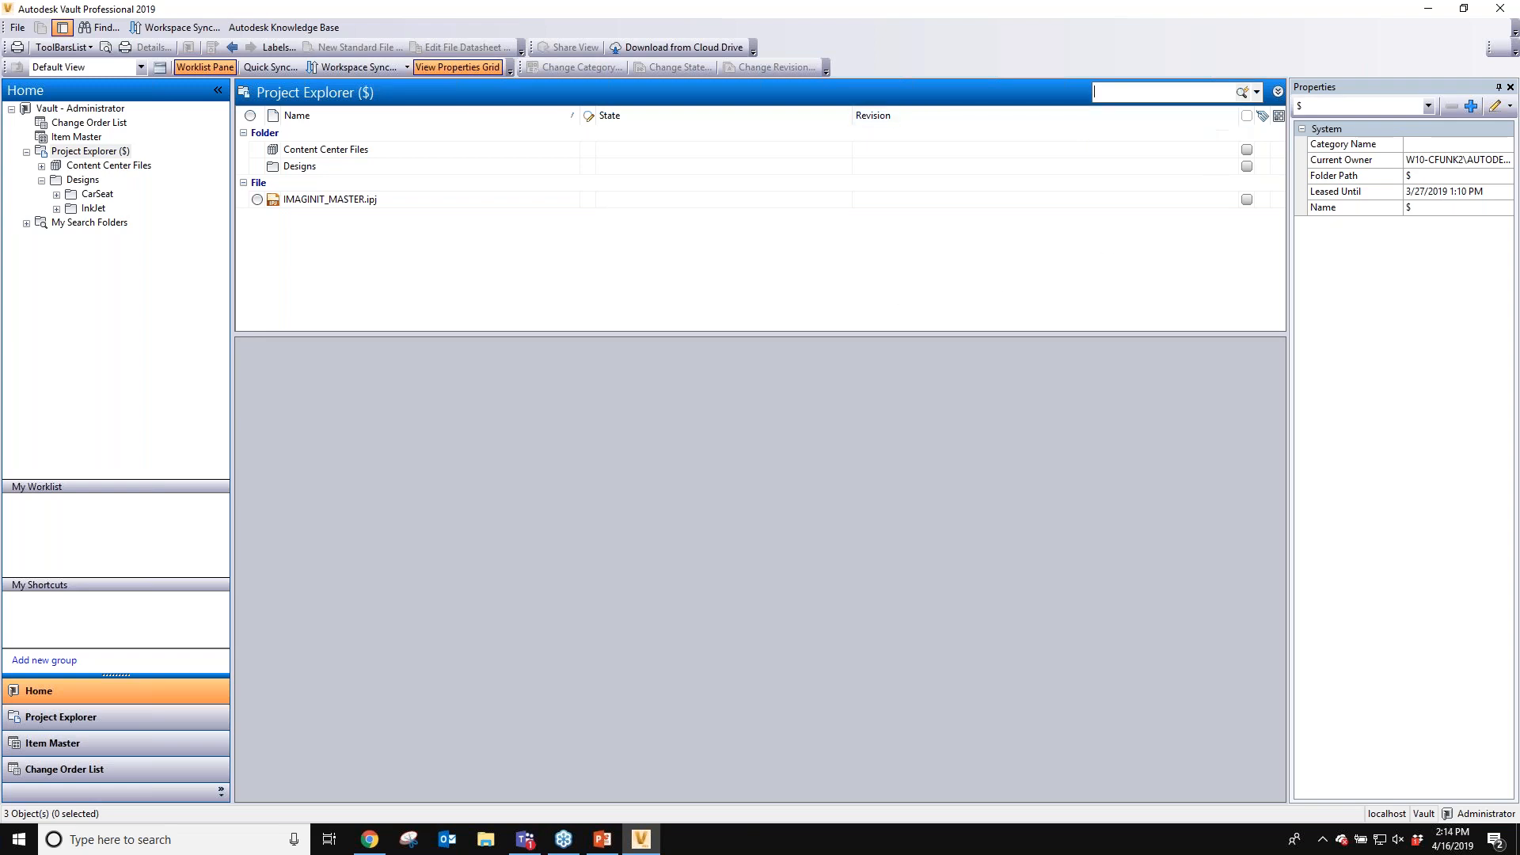
click(1257, 92)
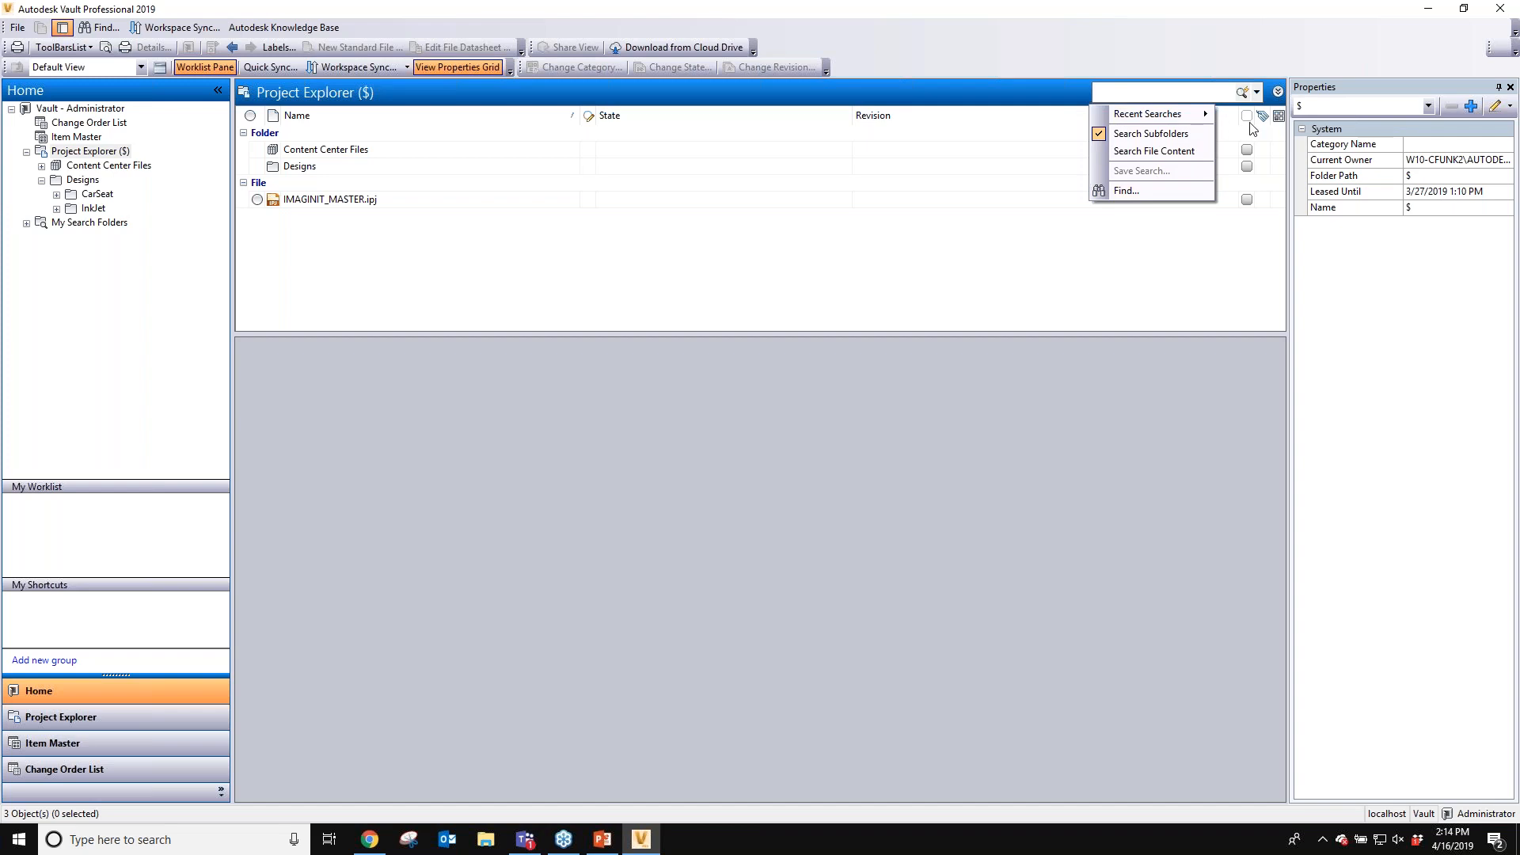
click(1277, 92)
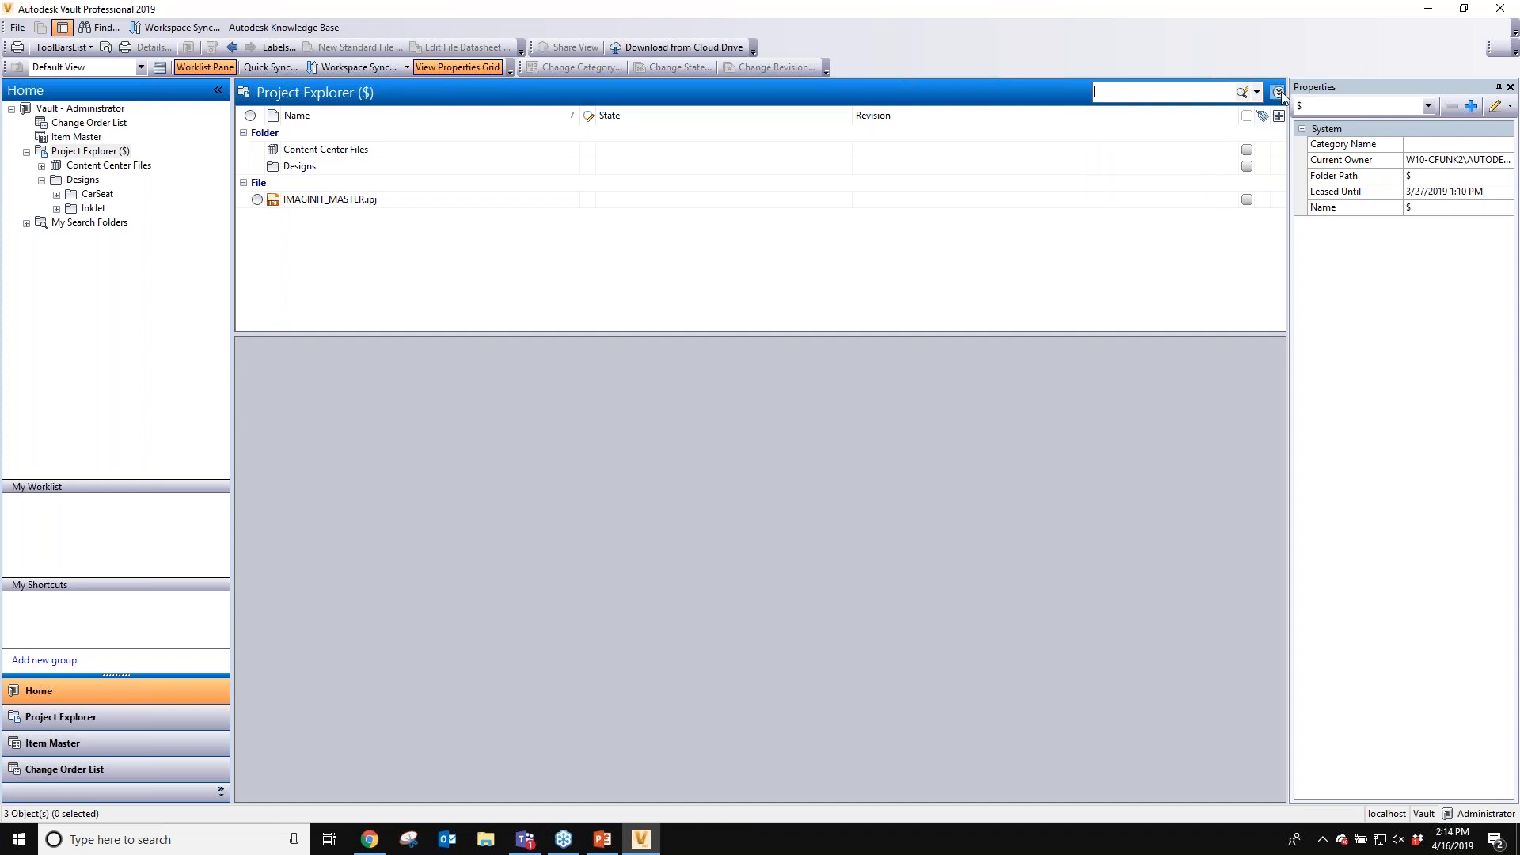
- Show the advanced search fields, switch the second criterion to Material, enter steel and run the search
click(1277, 93)
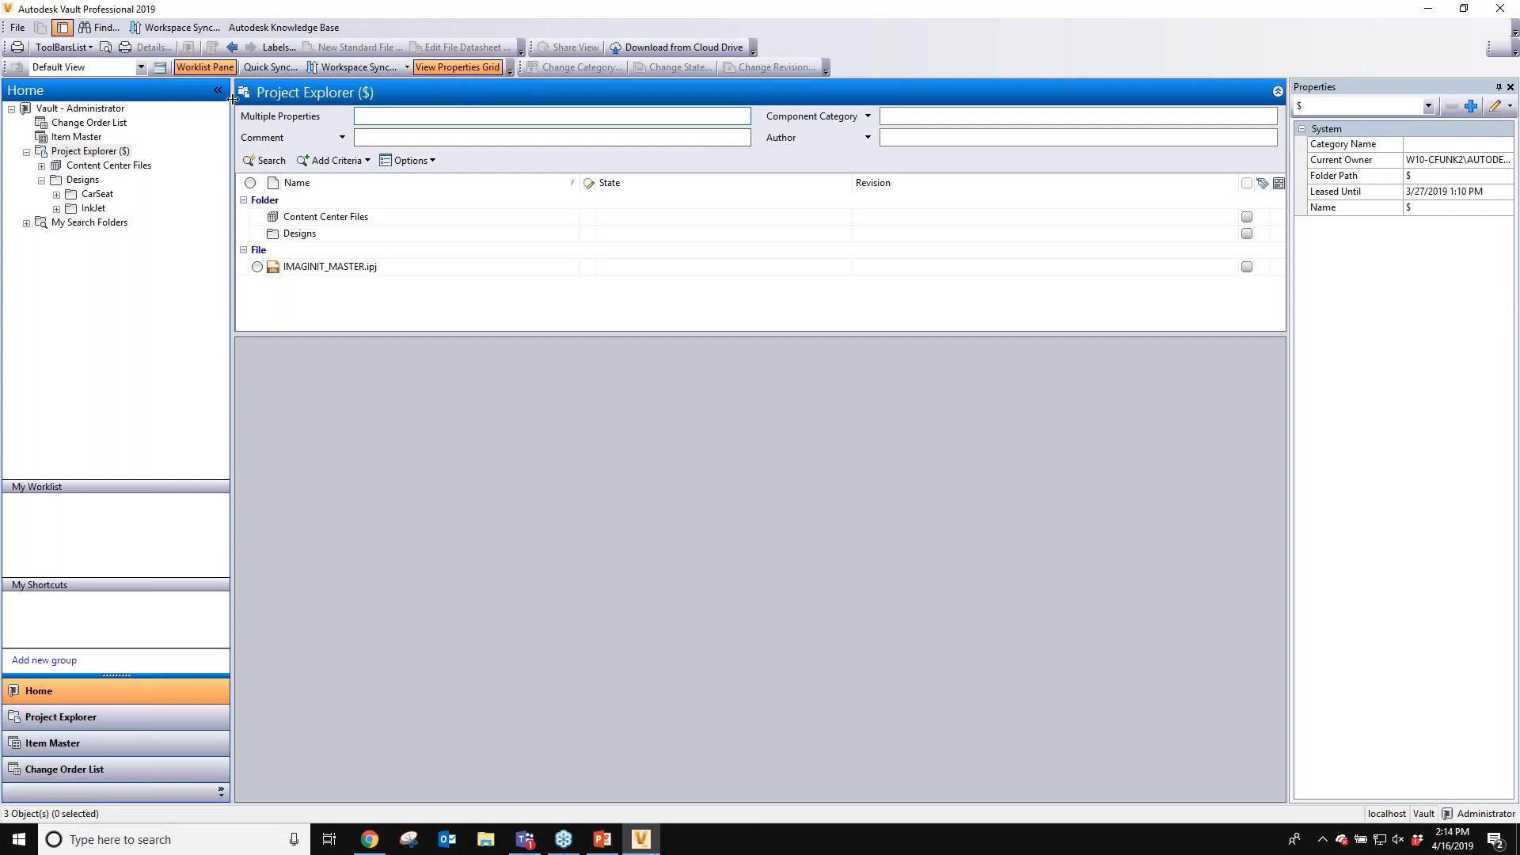
click(281, 134)
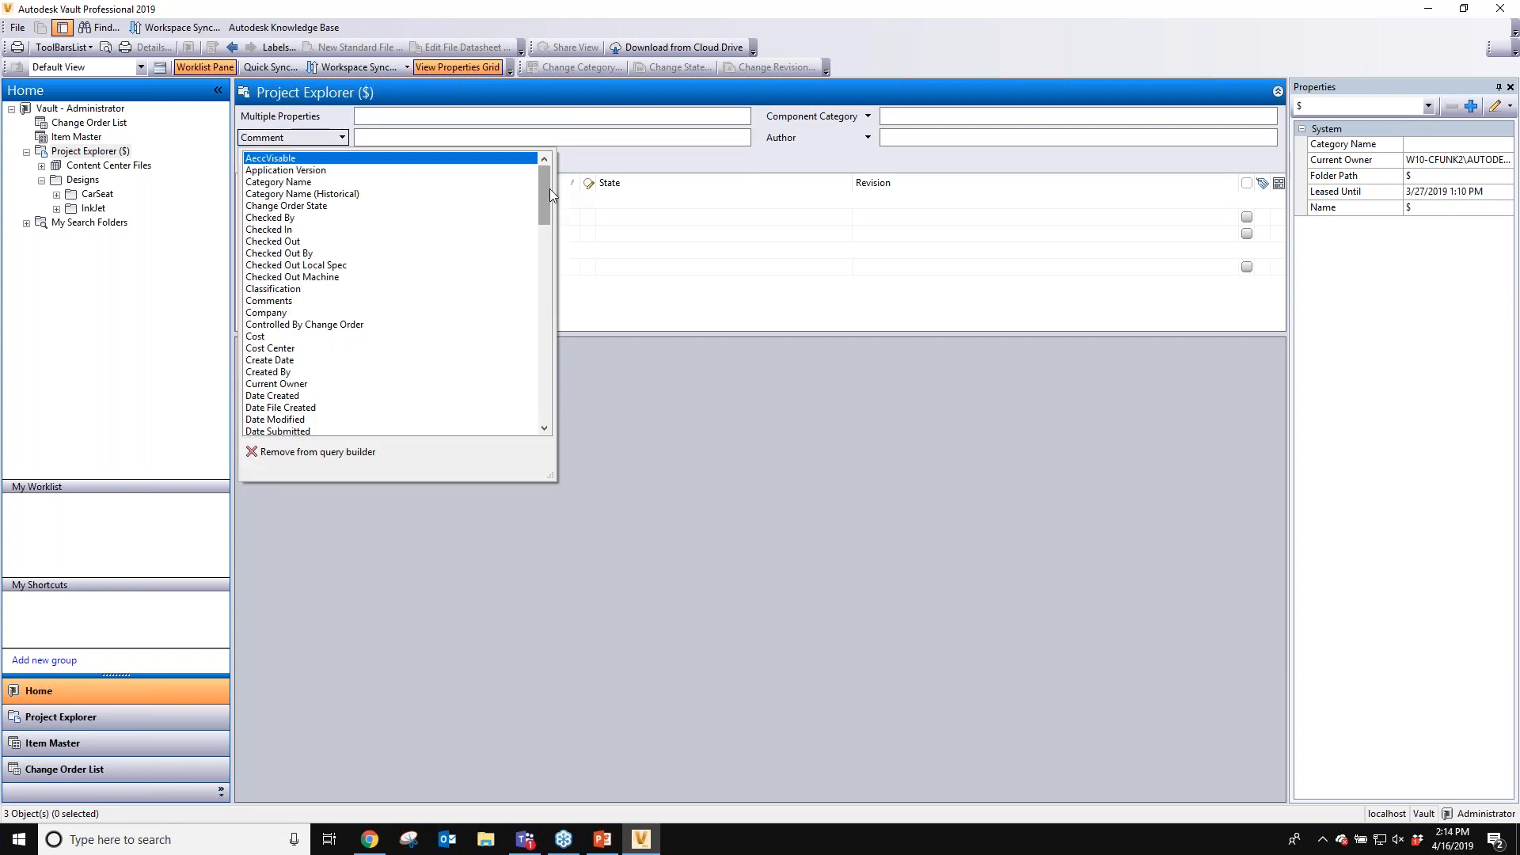
drag(548, 193, 535, 321)
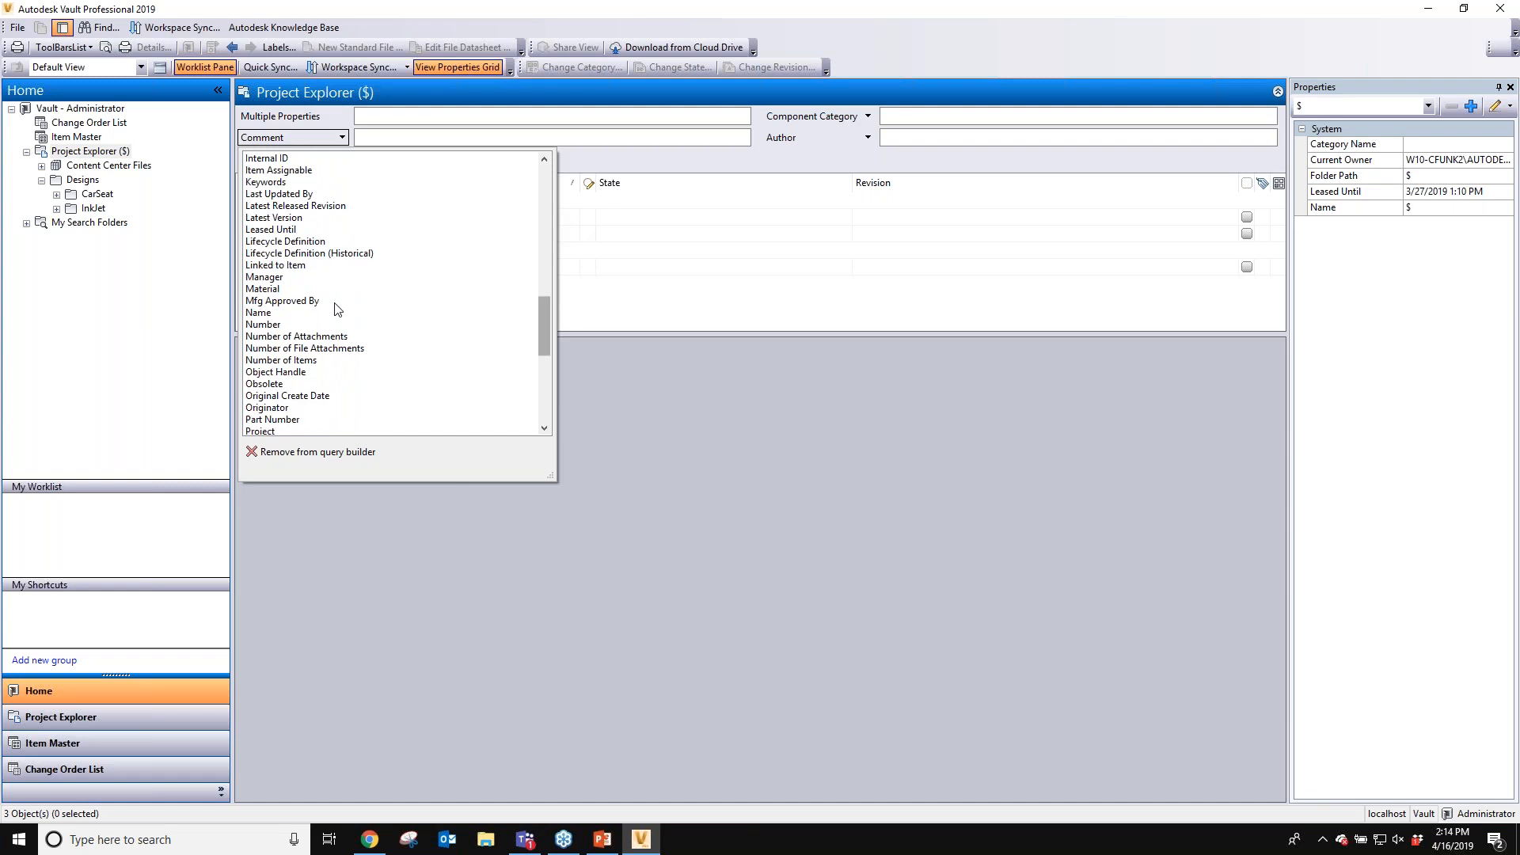
click(277, 289)
click(475, 137)
text(steel)
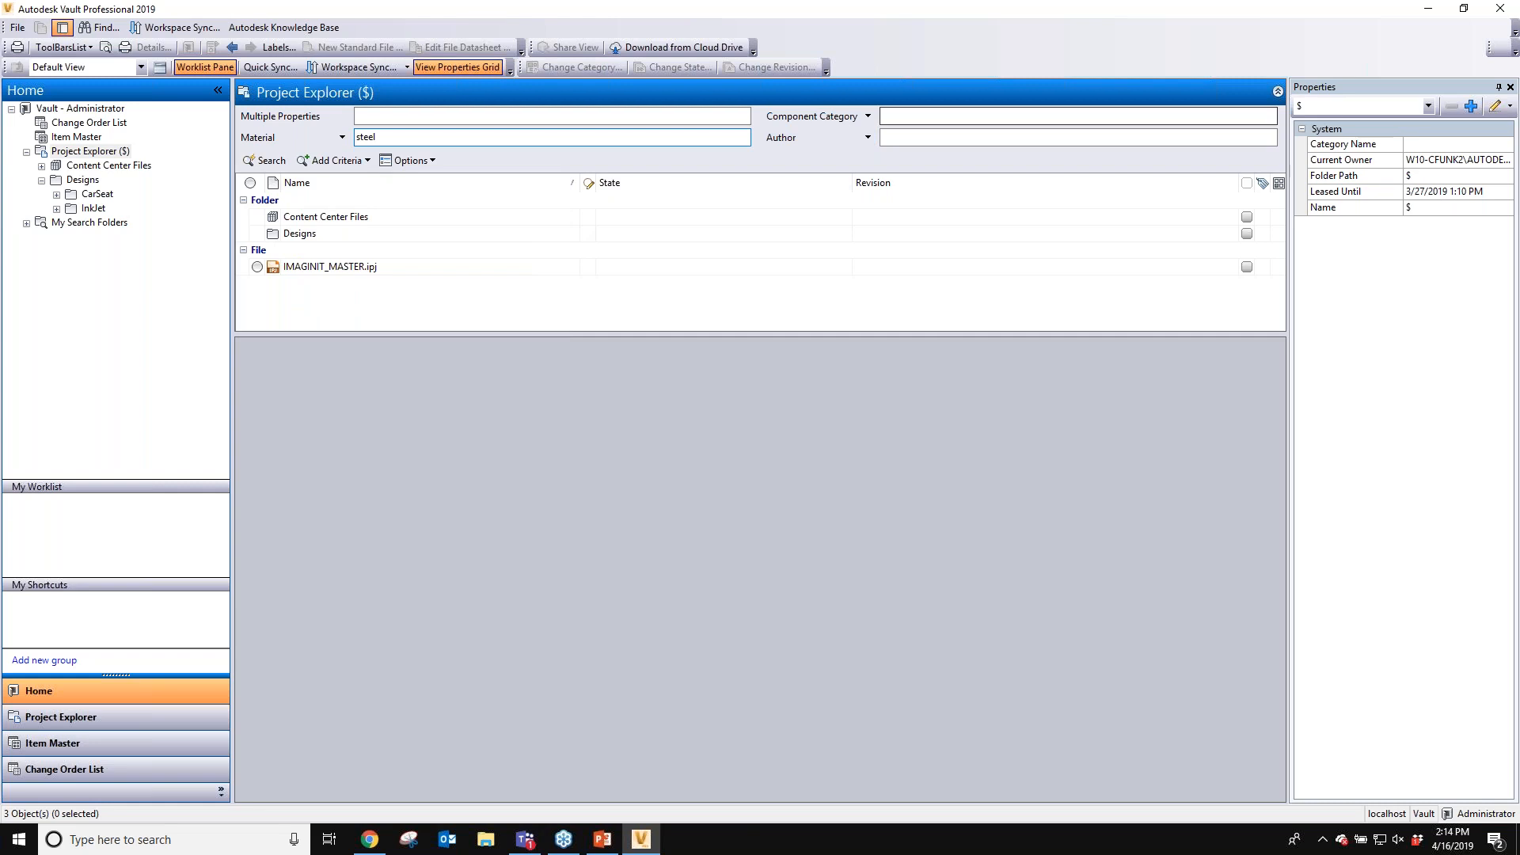
click(266, 161)
- Change the Component Category criterion to File Name and search for front
drag(1277, 220, 1280, 259)
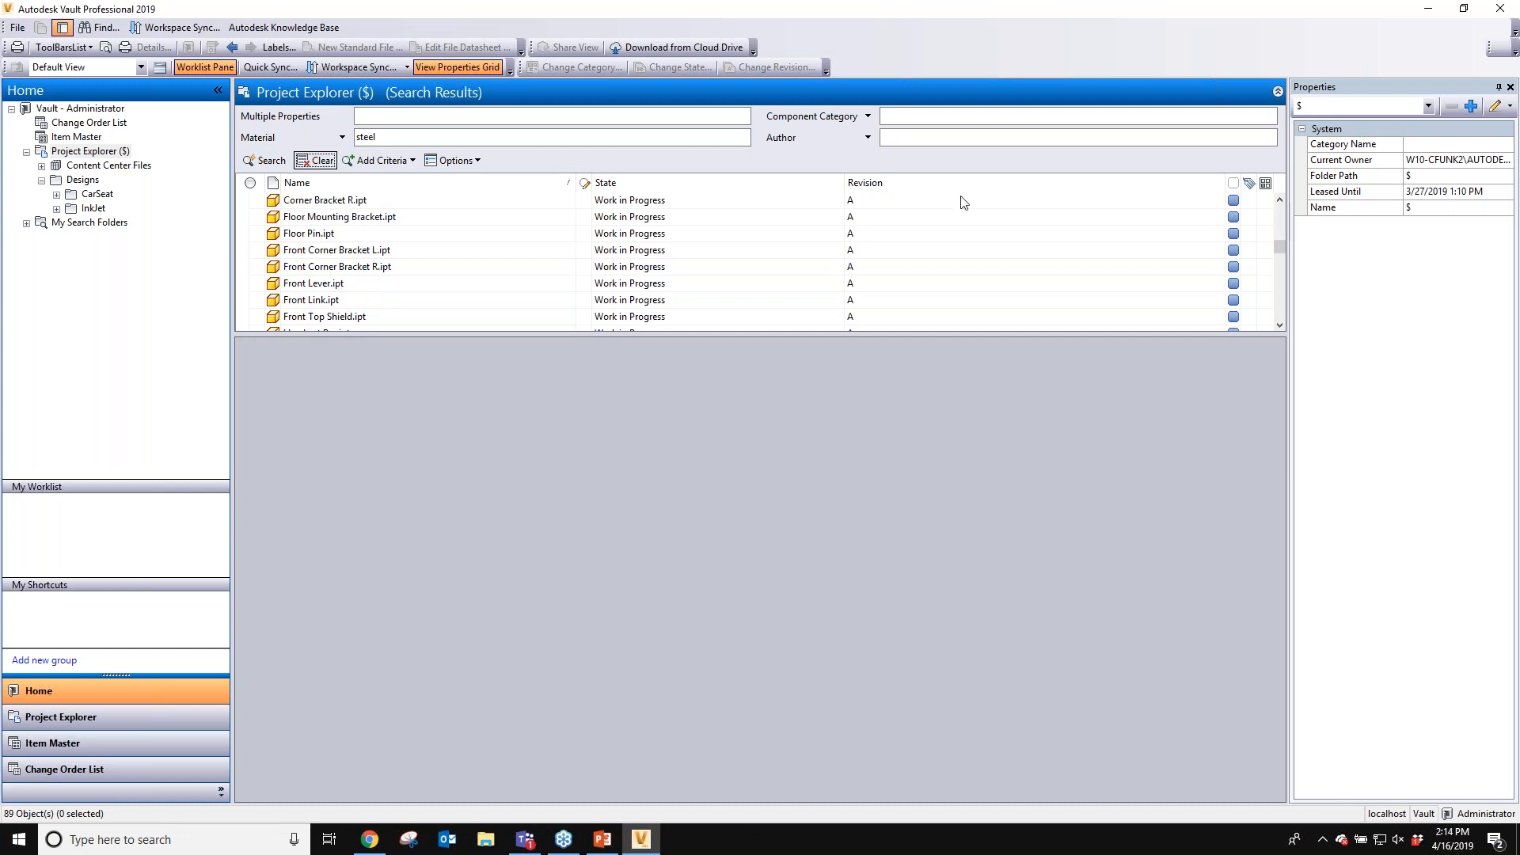
click(868, 117)
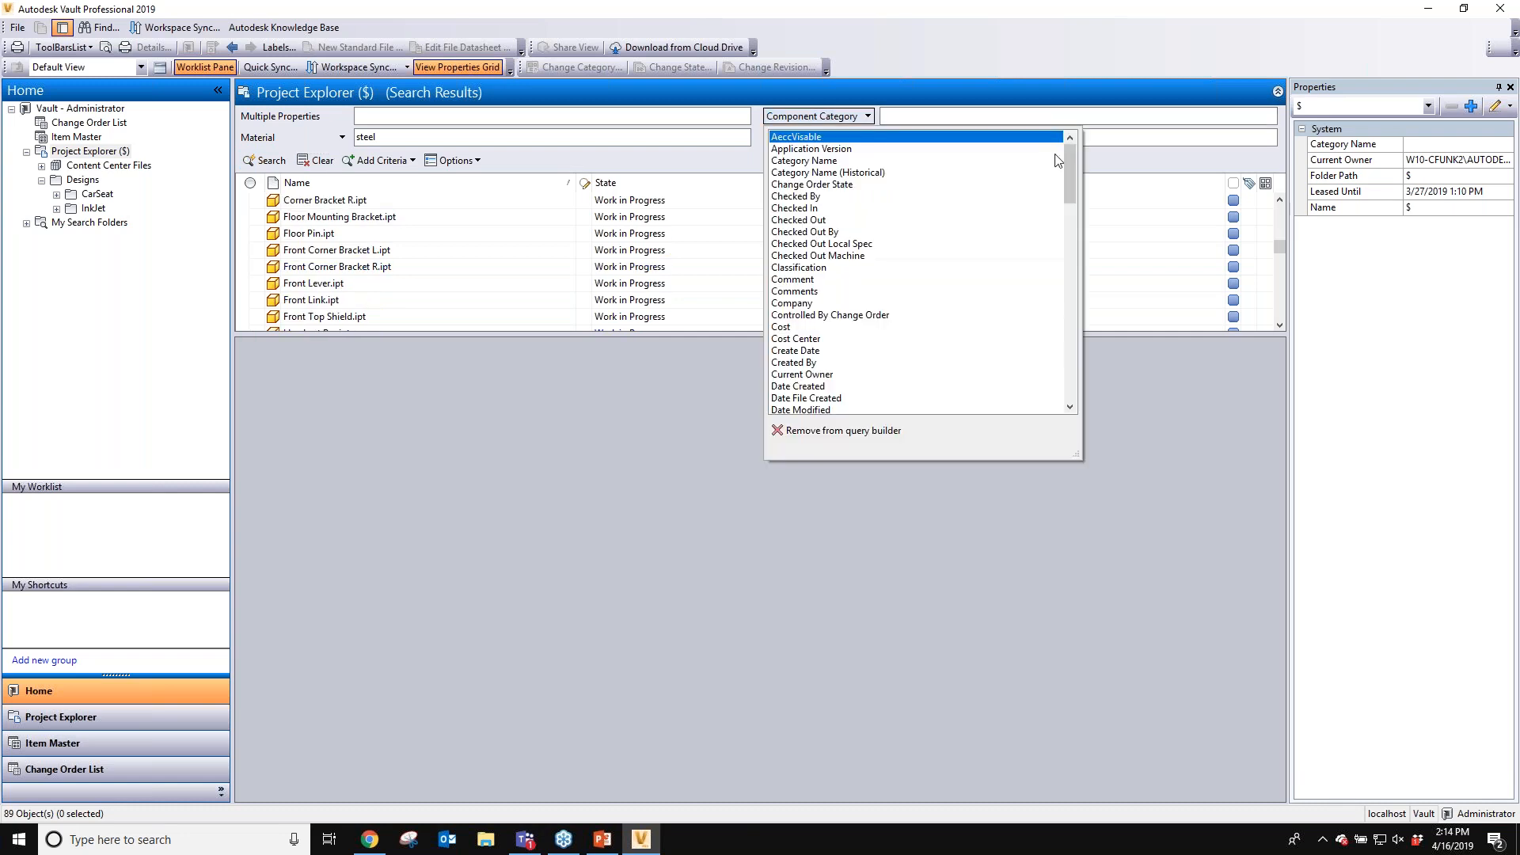
drag(1074, 174, 1069, 221)
click(796, 375)
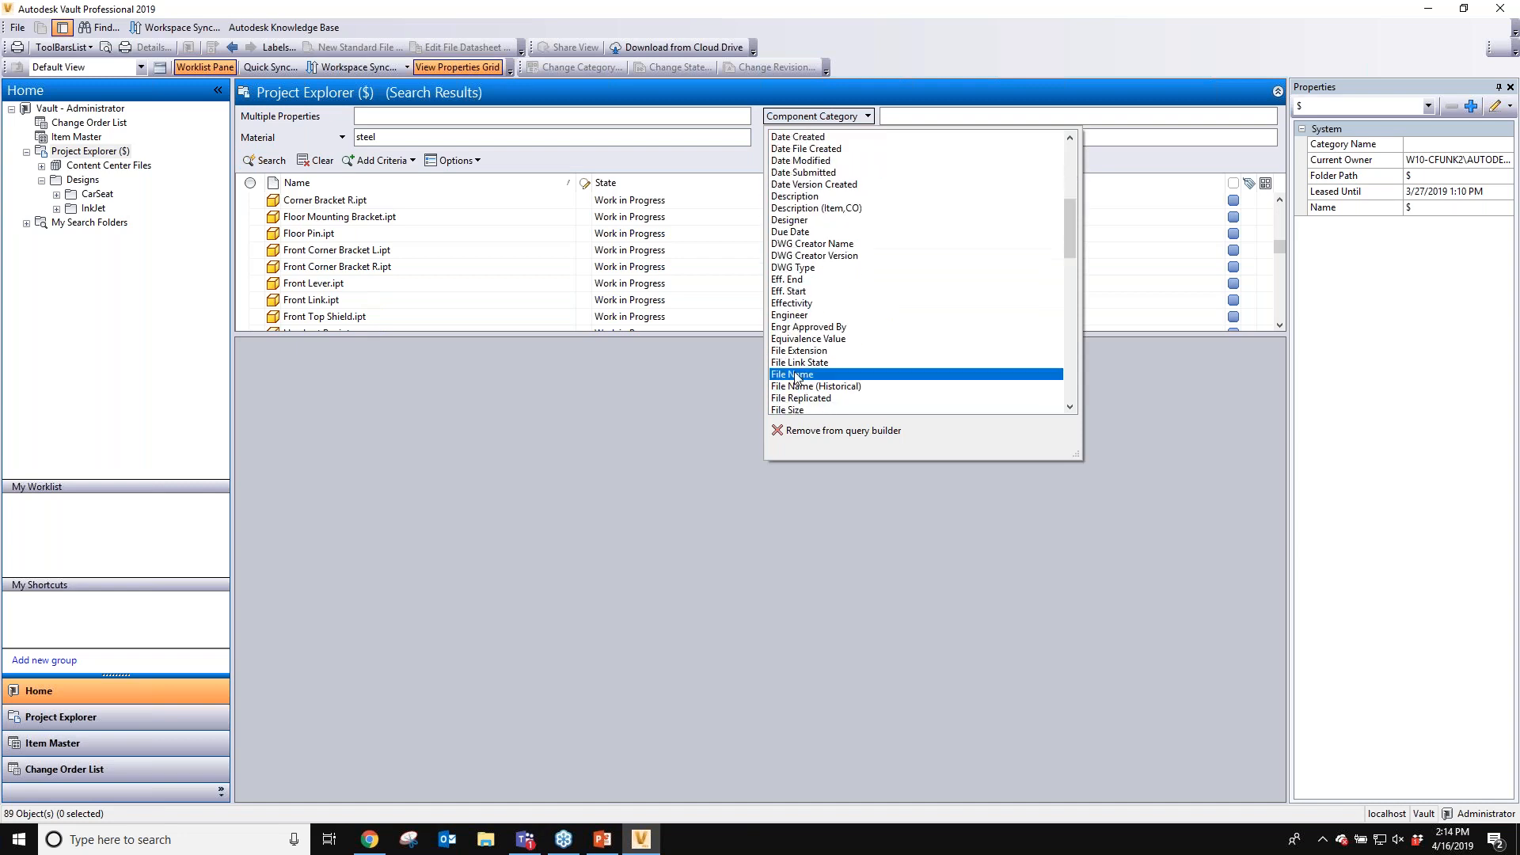
text(front)
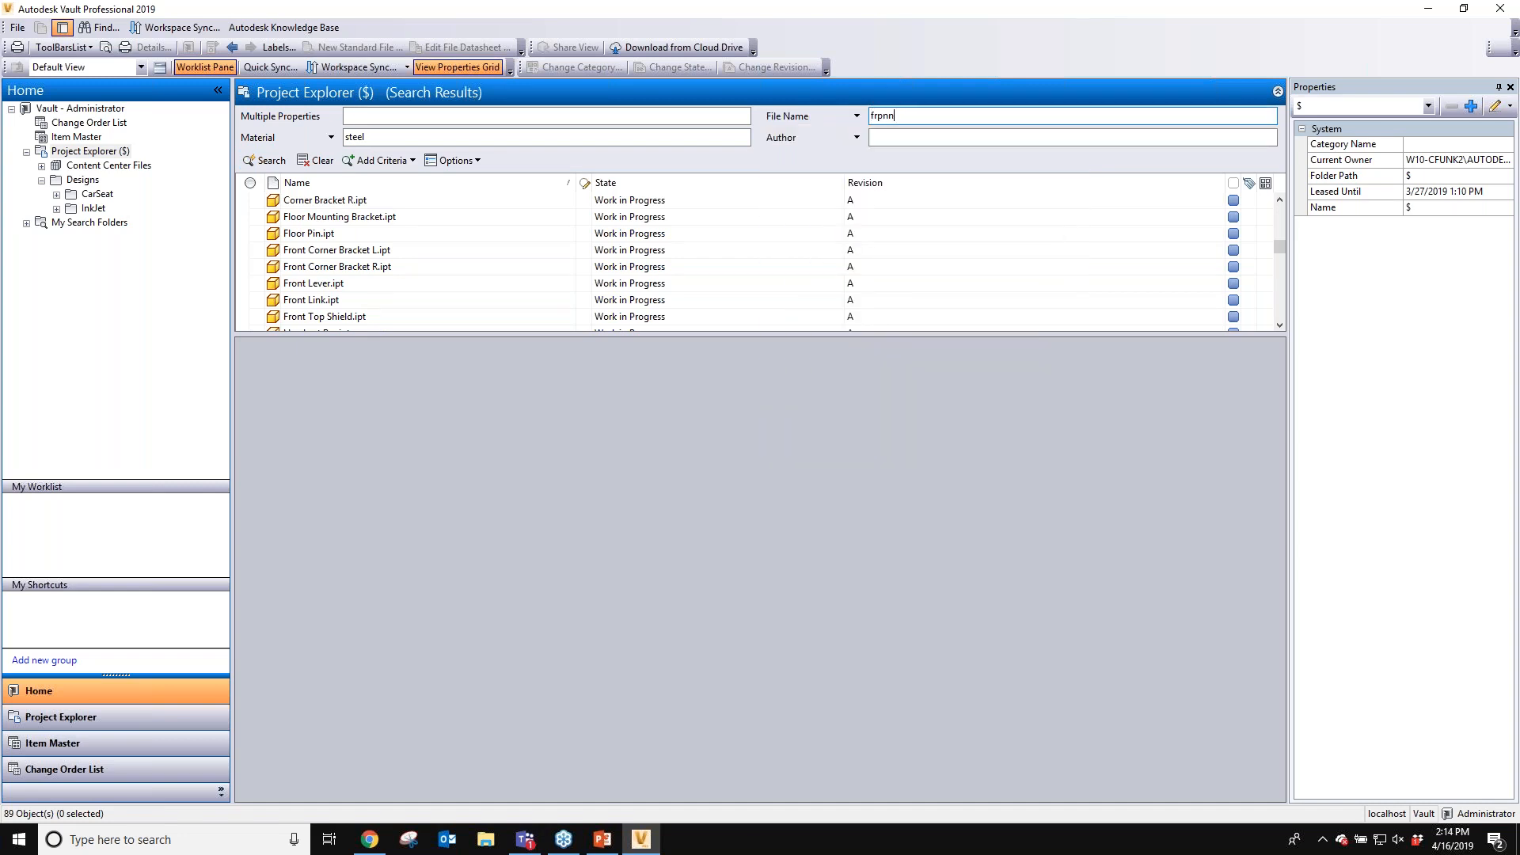
key(Return)
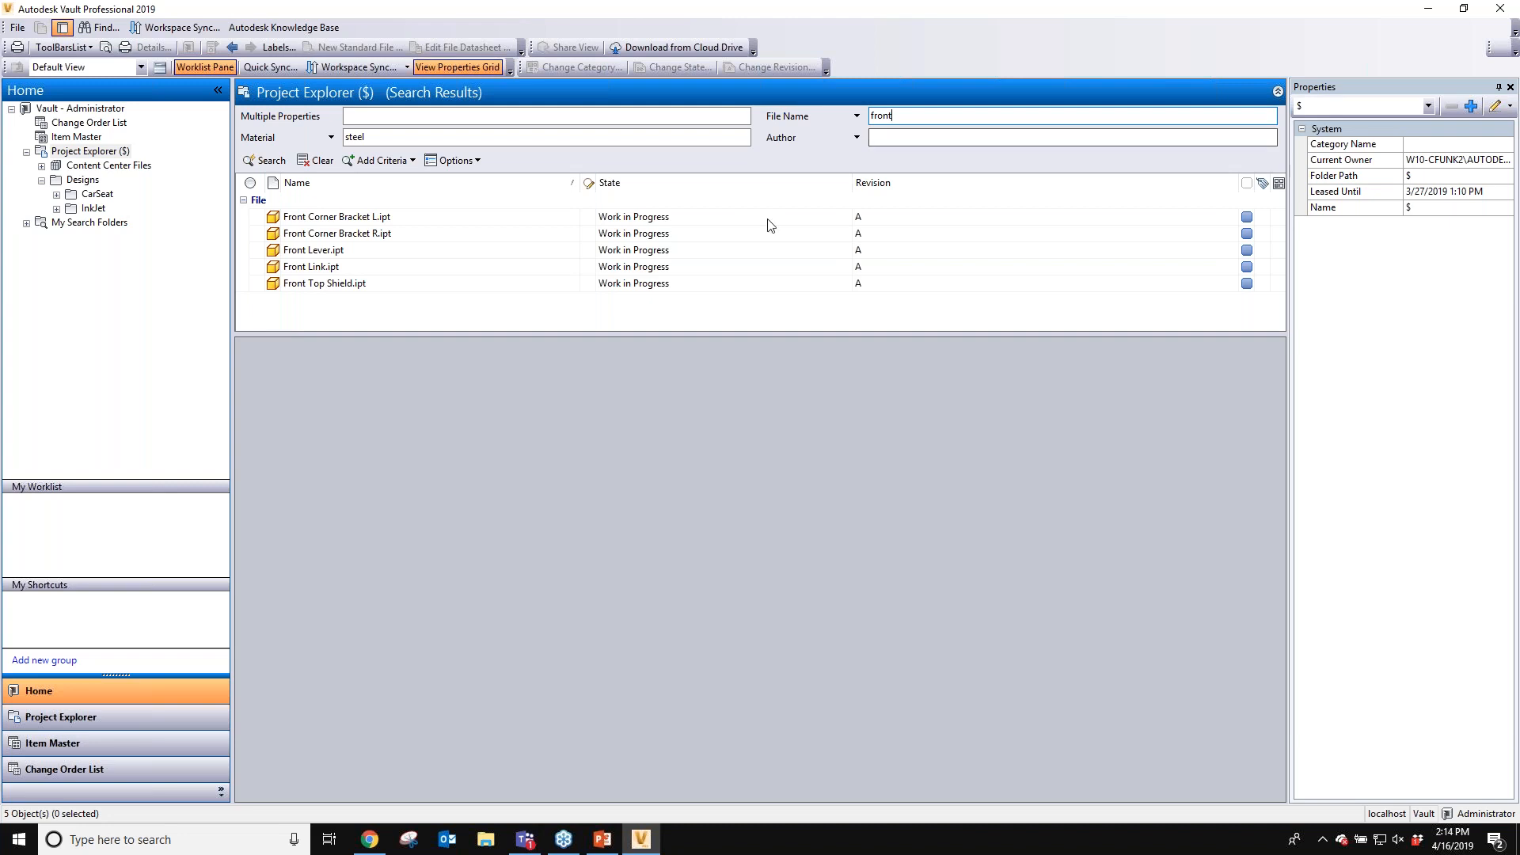
- Clear the advanced search criteria and results
click(854, 139)
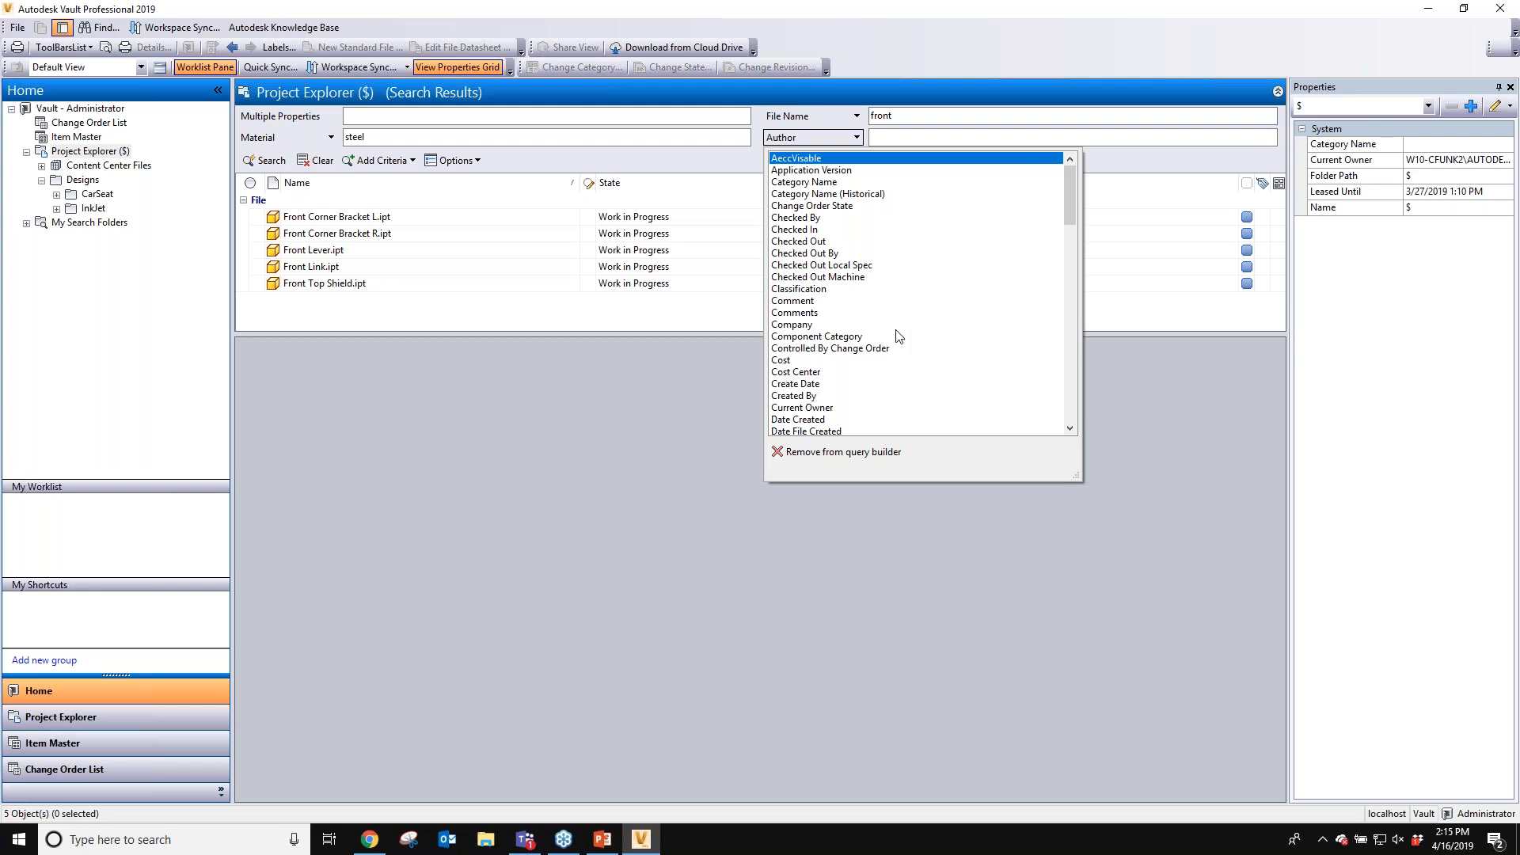
click(683, 500)
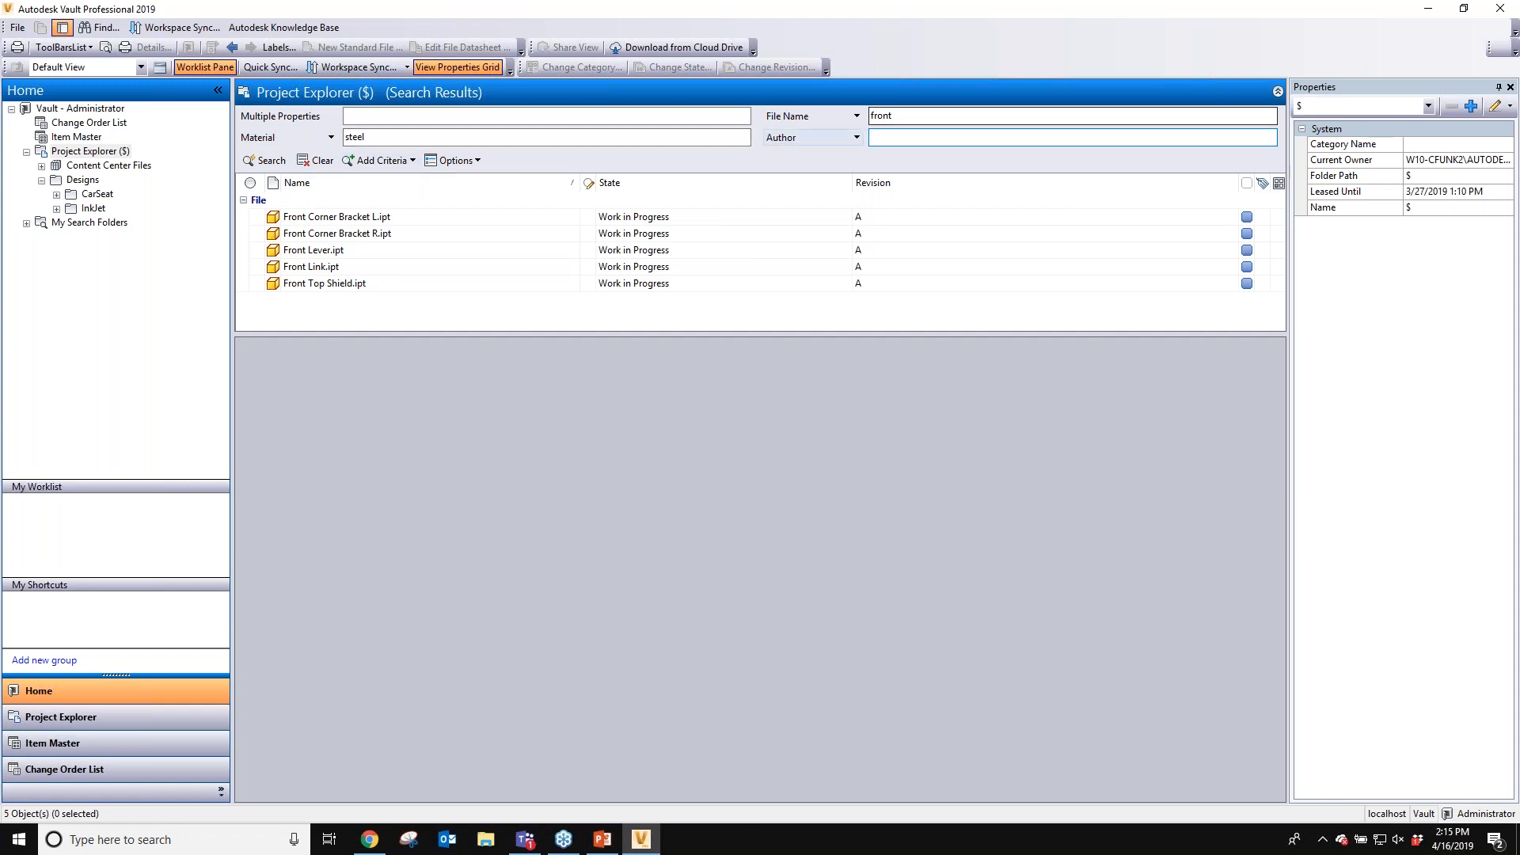
click(304, 161)
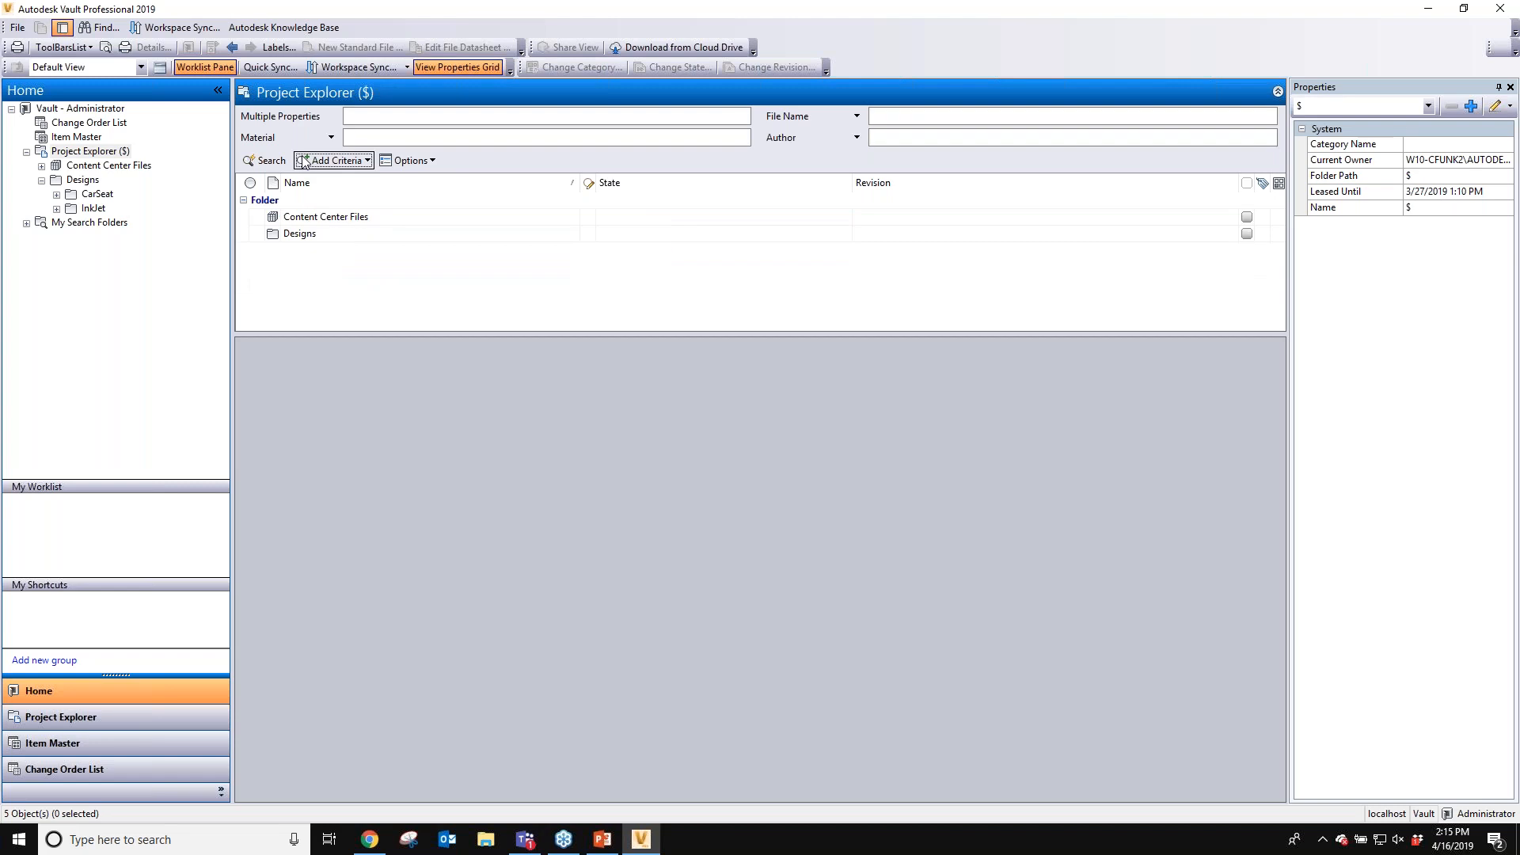
- Add a Part Number search criterion, then remove it from the query builder
click(340, 161)
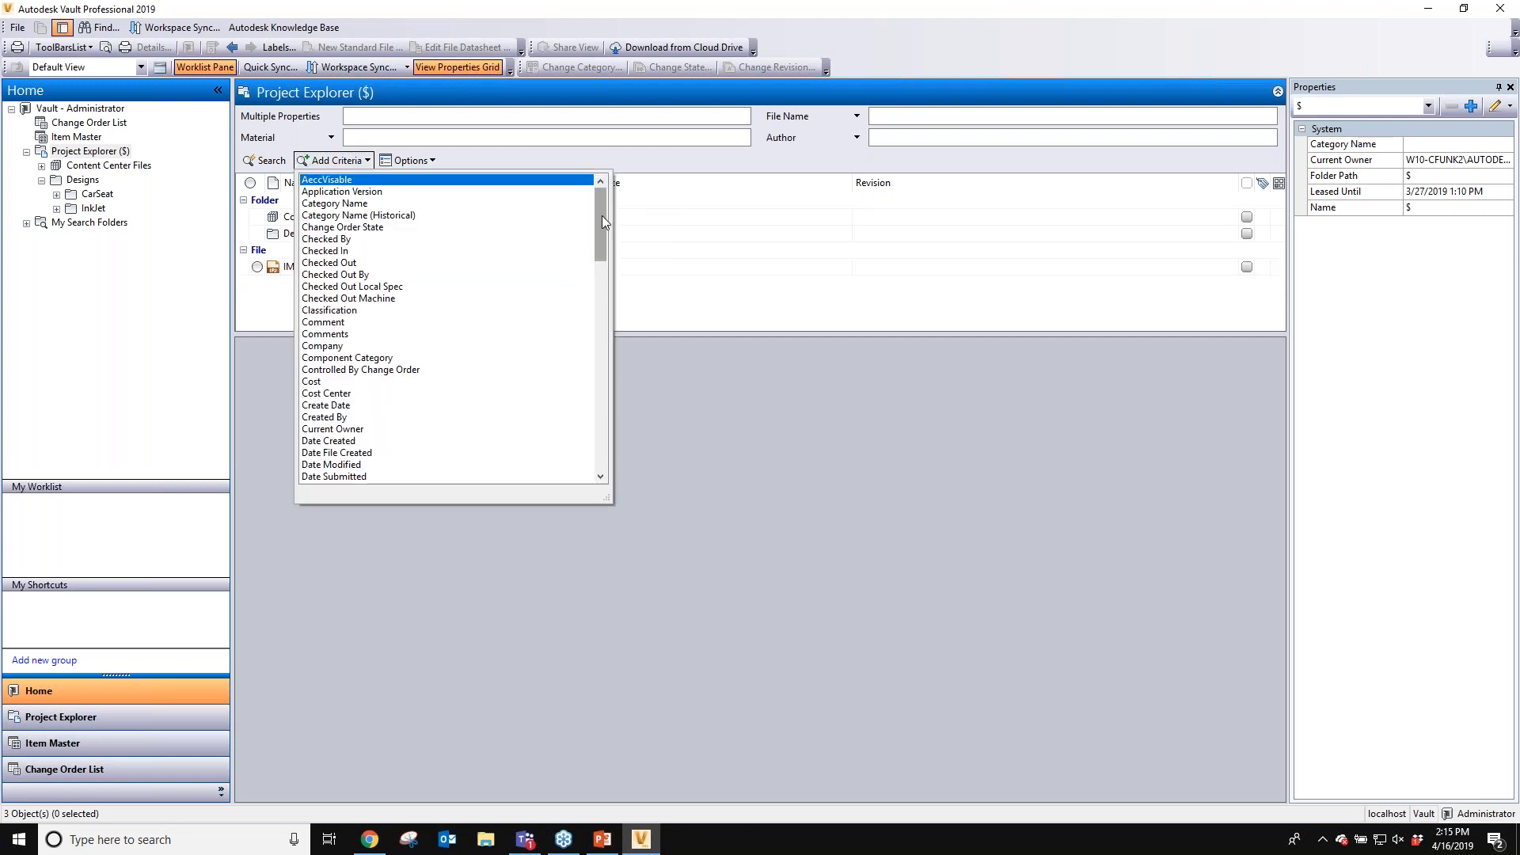
drag(602, 216, 560, 354)
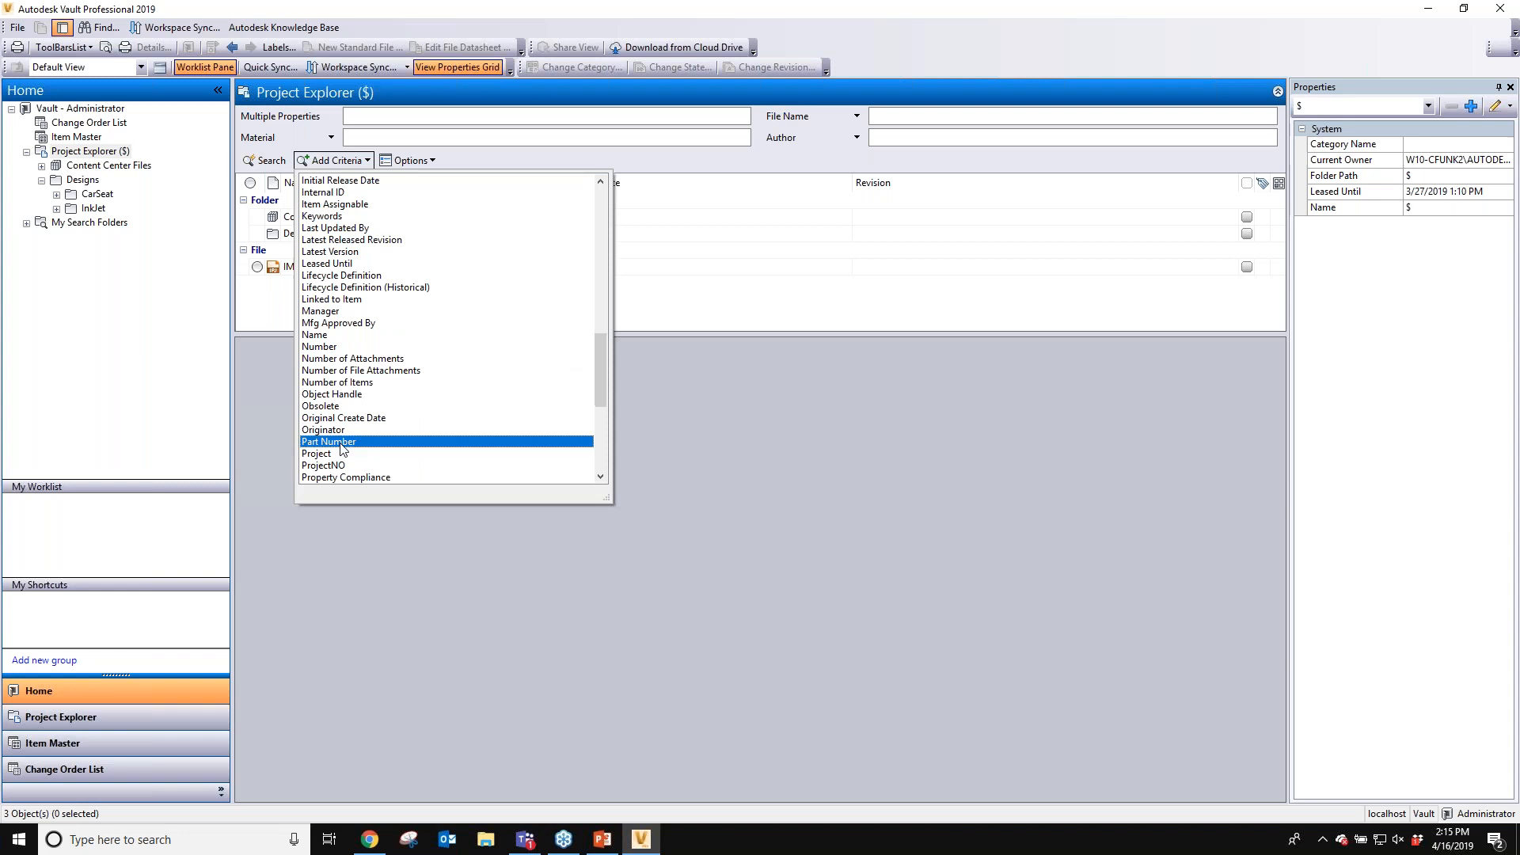
click(340, 443)
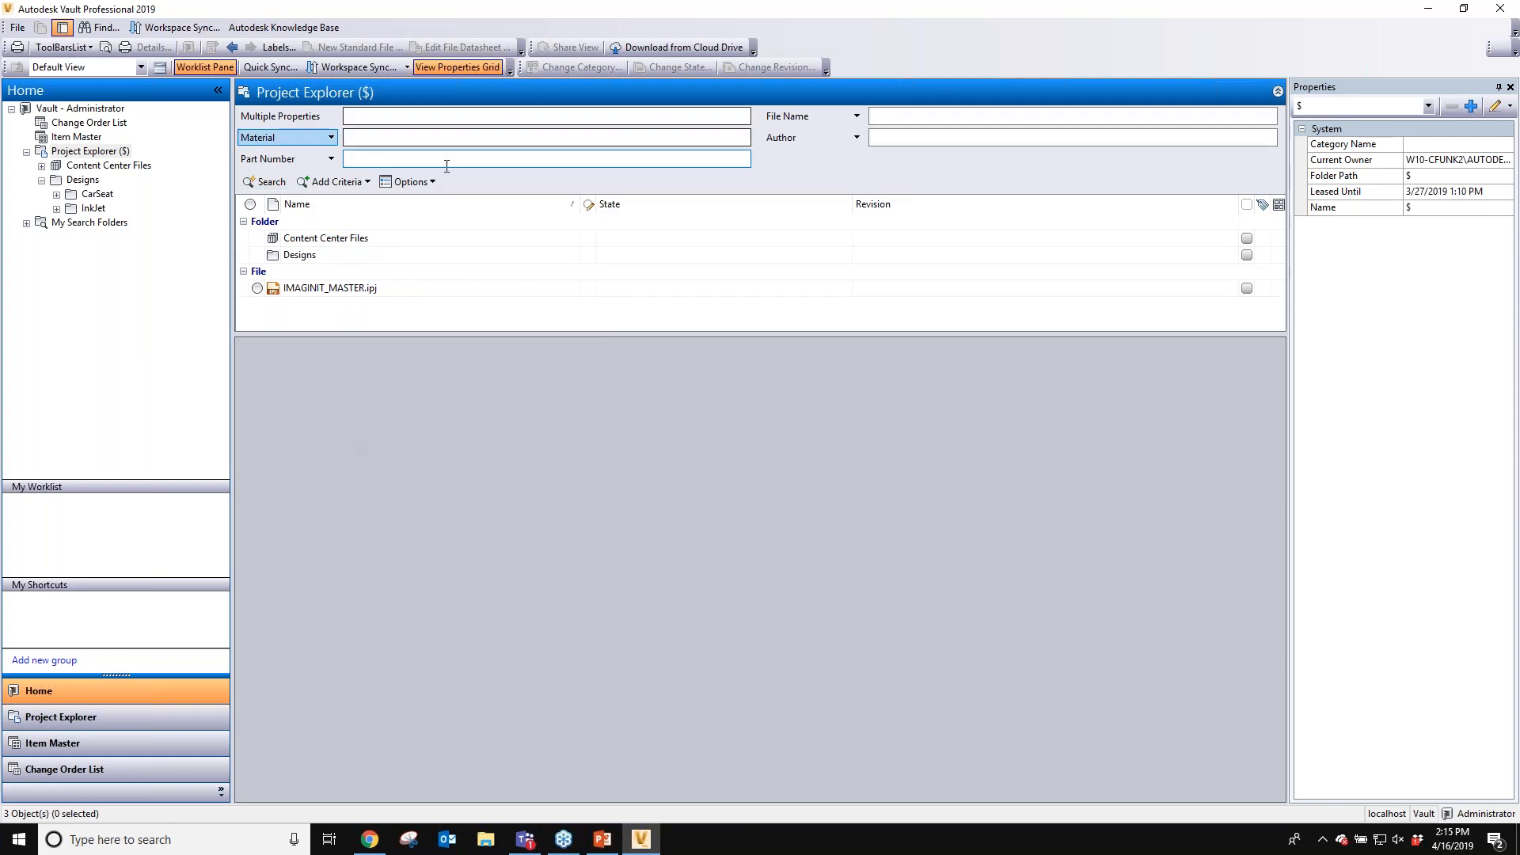
click(358, 141)
click(361, 157)
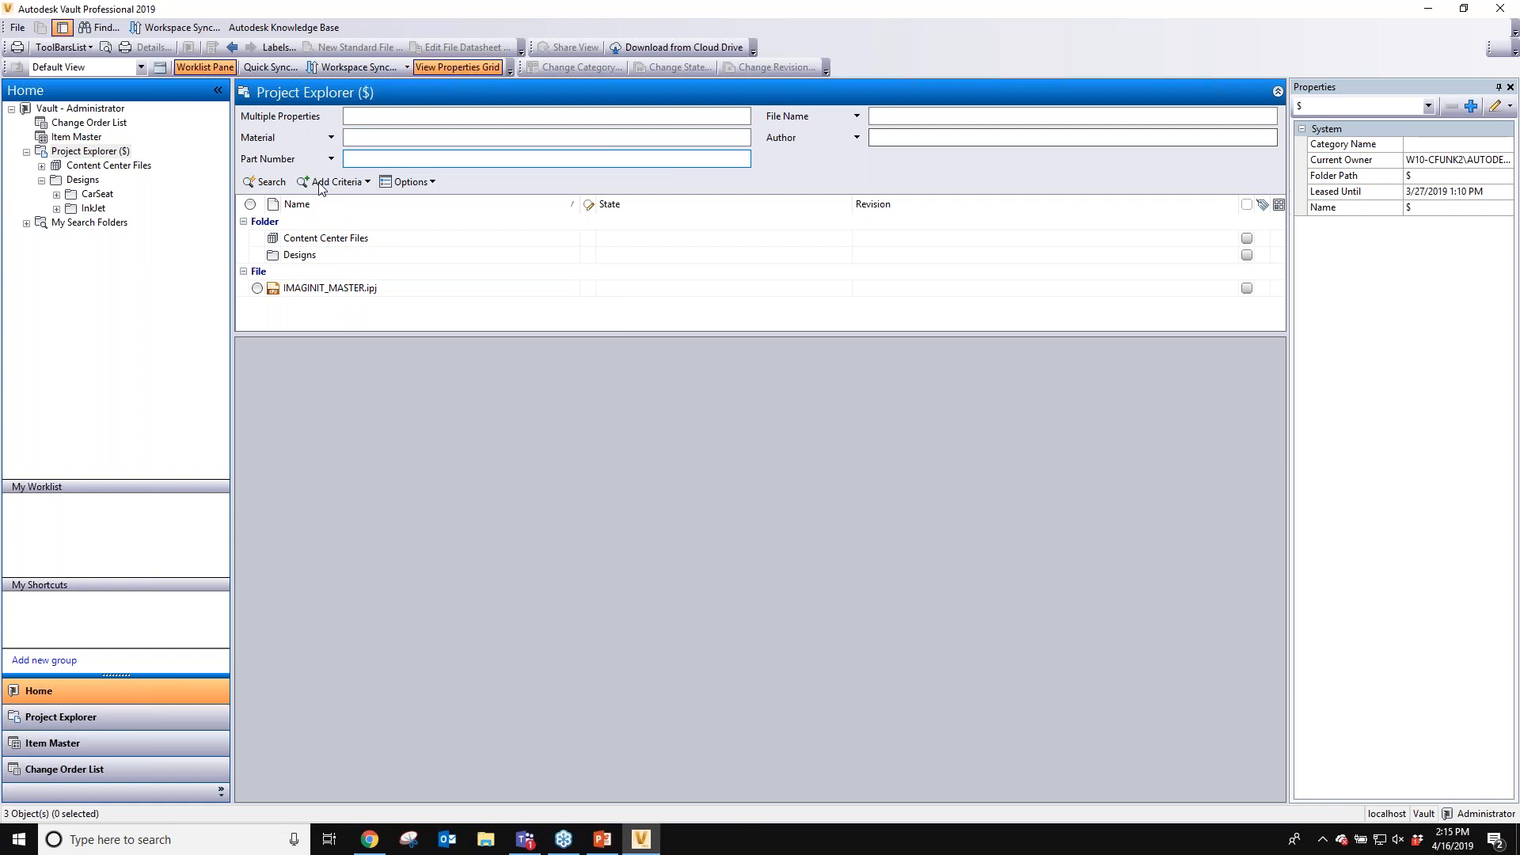
click(336, 162)
click(336, 161)
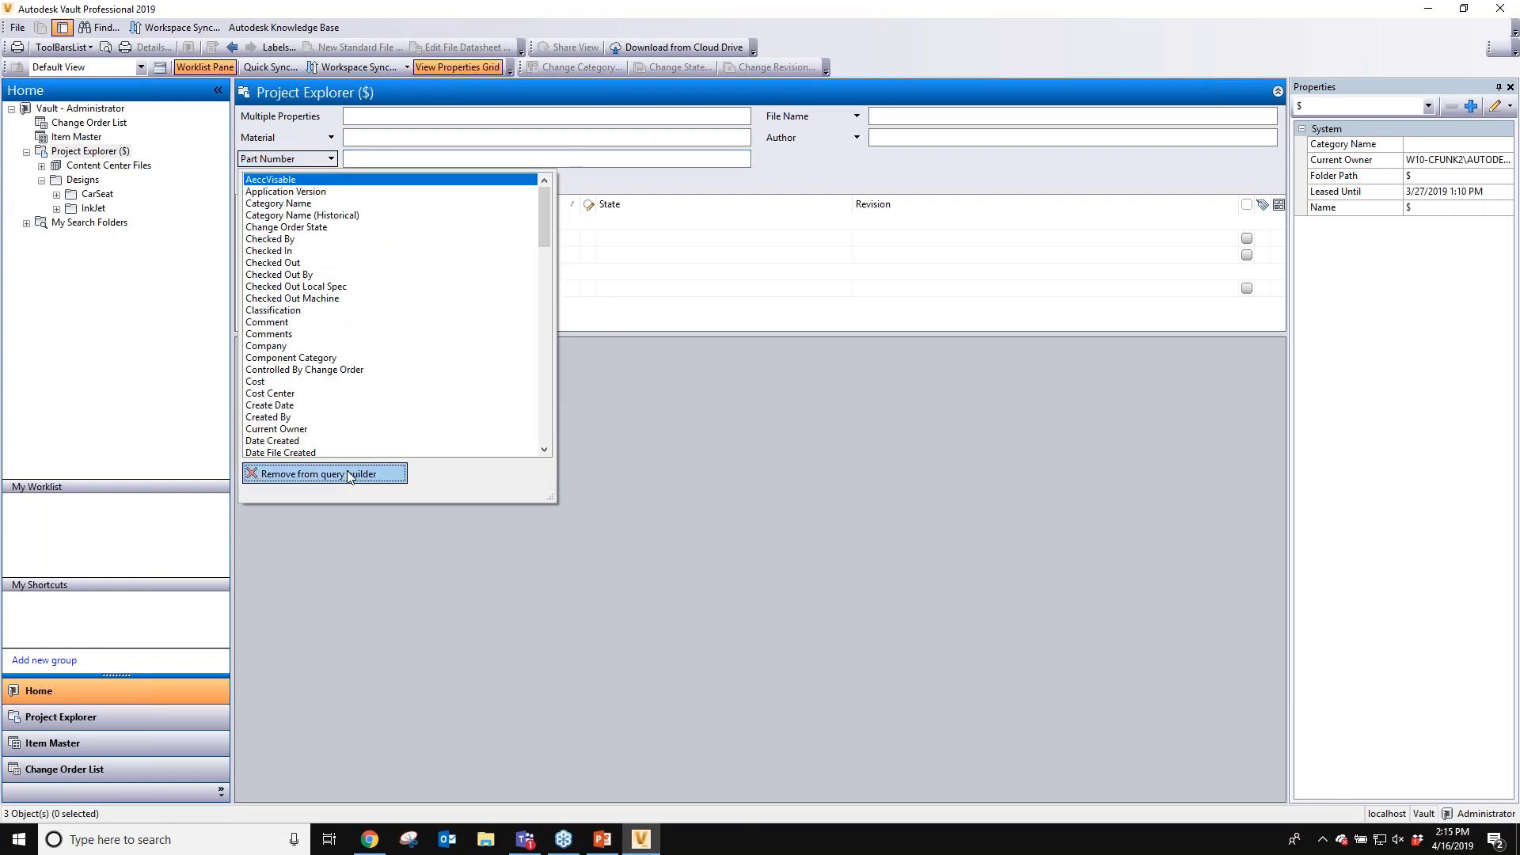
click(348, 475)
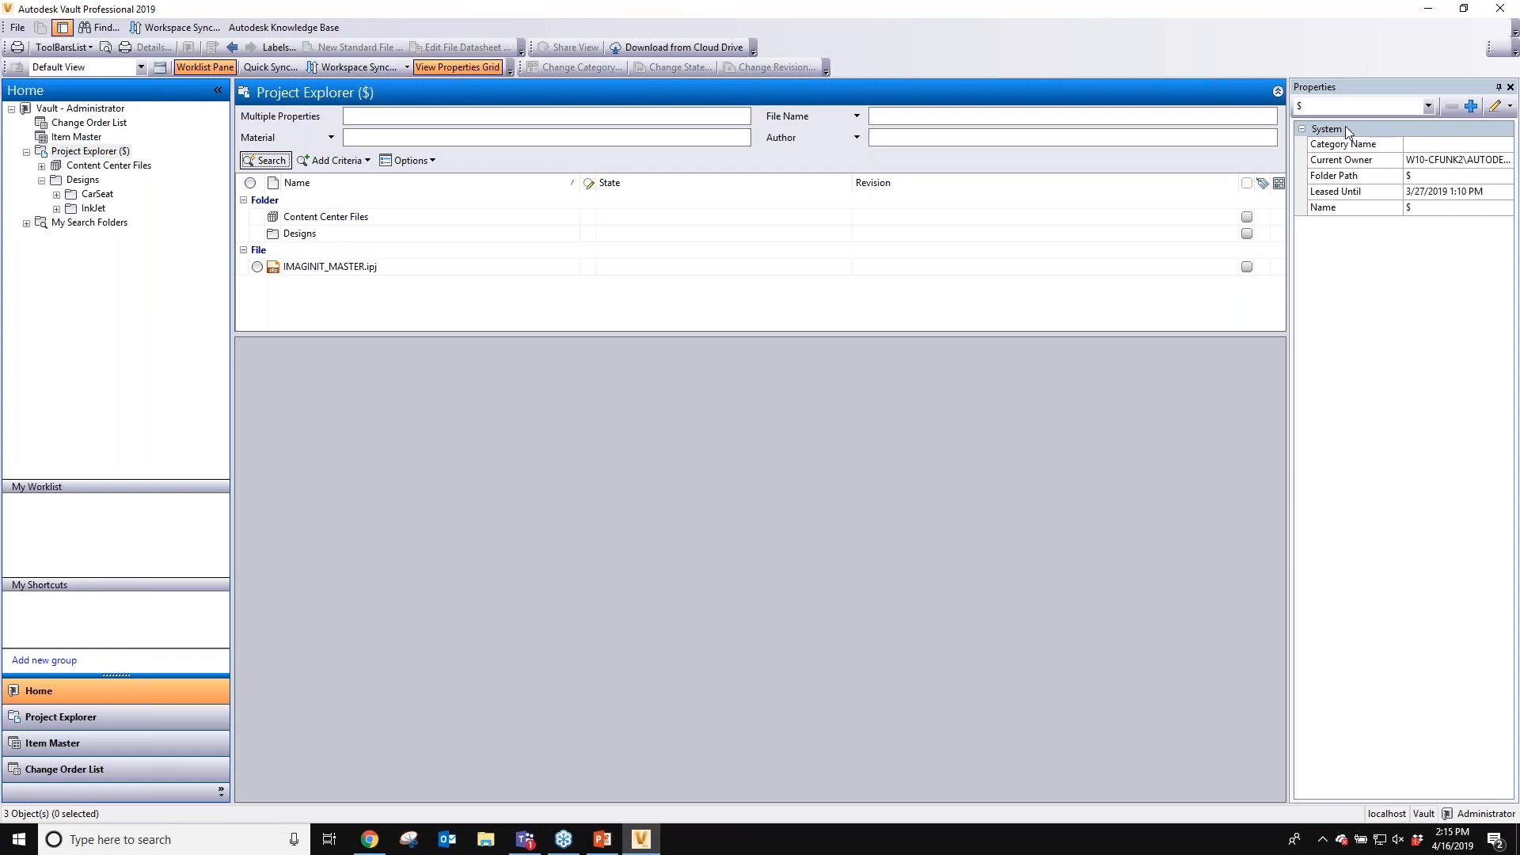
- Toggle the advanced search fields, review the search Options menu, and return to the basic search bar
click(1277, 92)
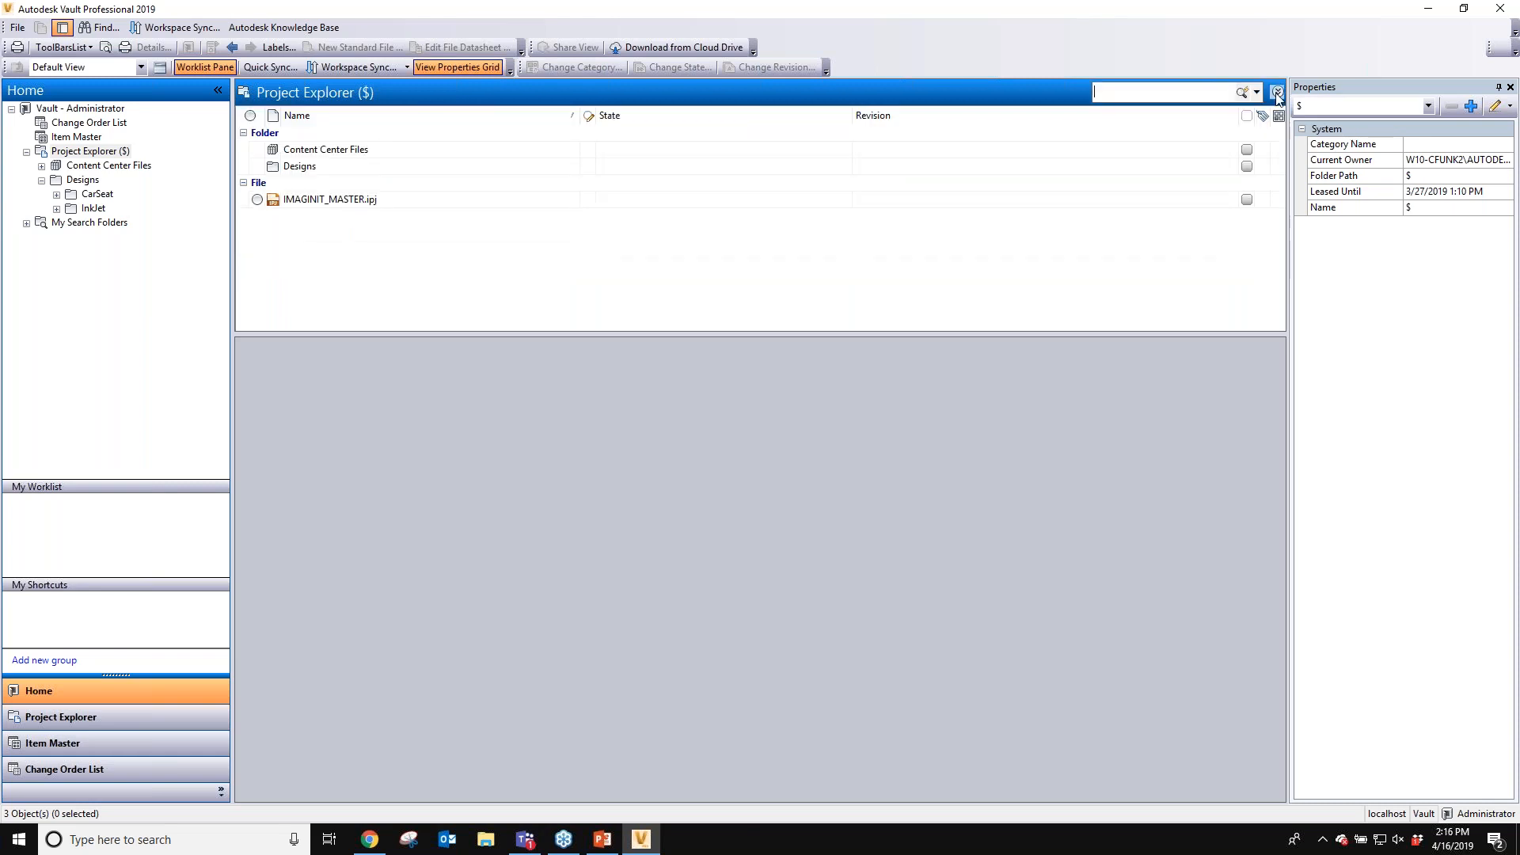
click(1276, 94)
click(407, 160)
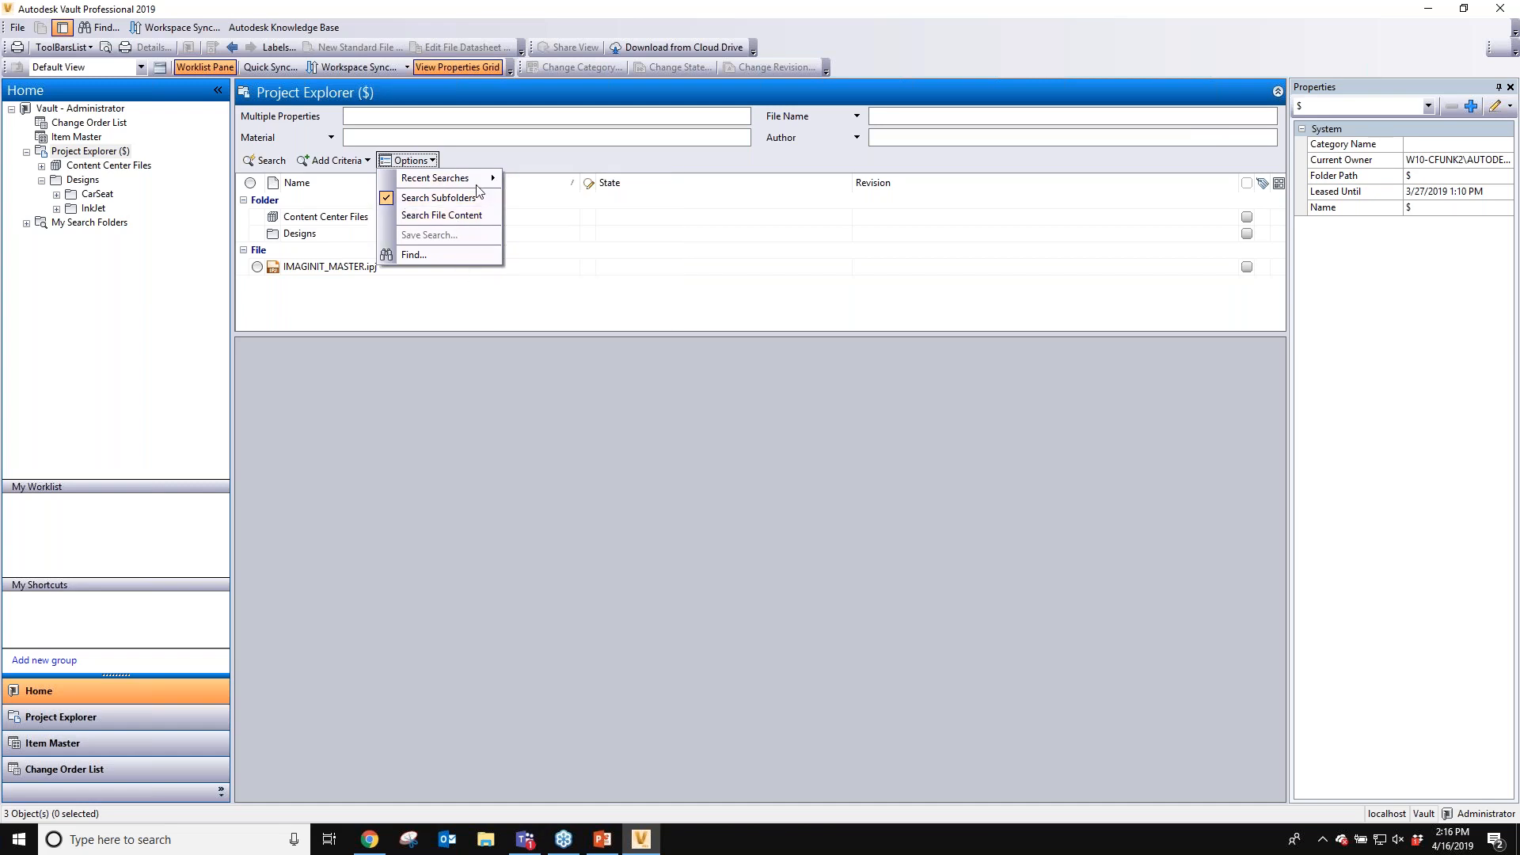
click(785, 156)
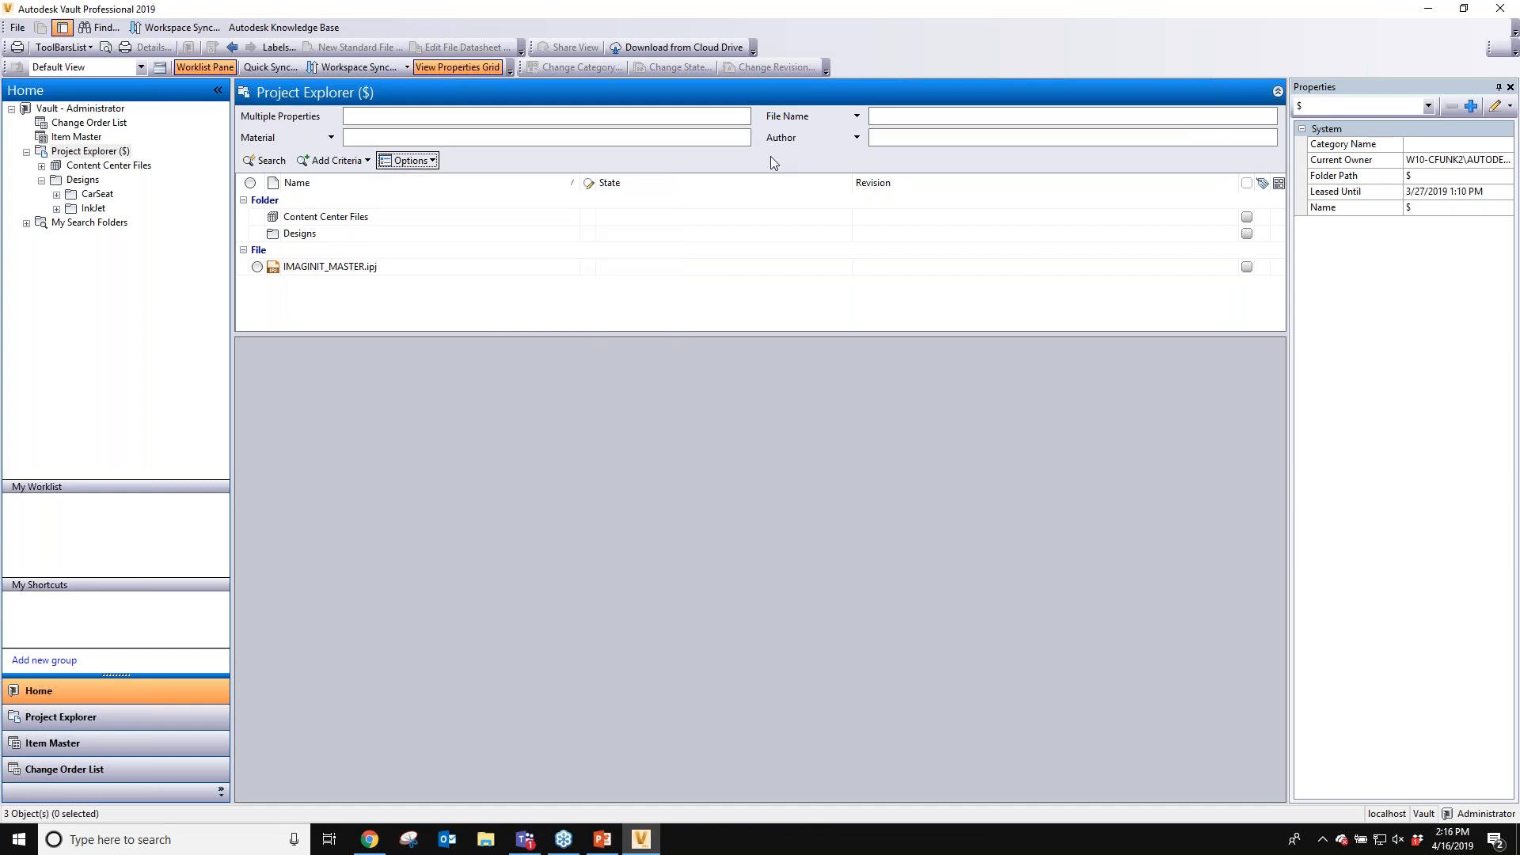
click(1277, 93)
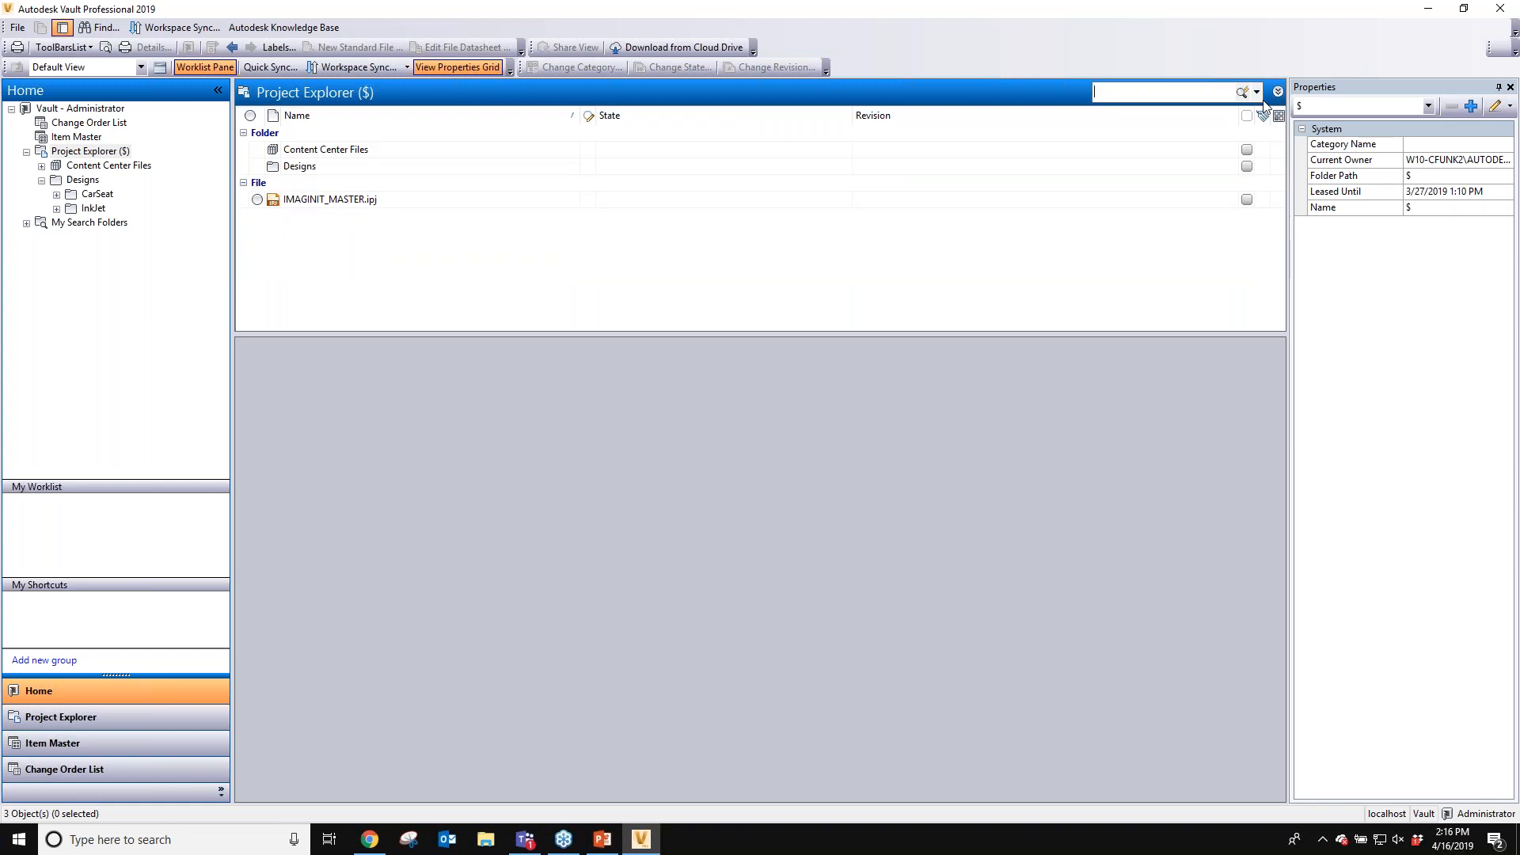
- Open the Find dialog and add an advanced criterion Material contains steel
click(1257, 92)
click(1128, 190)
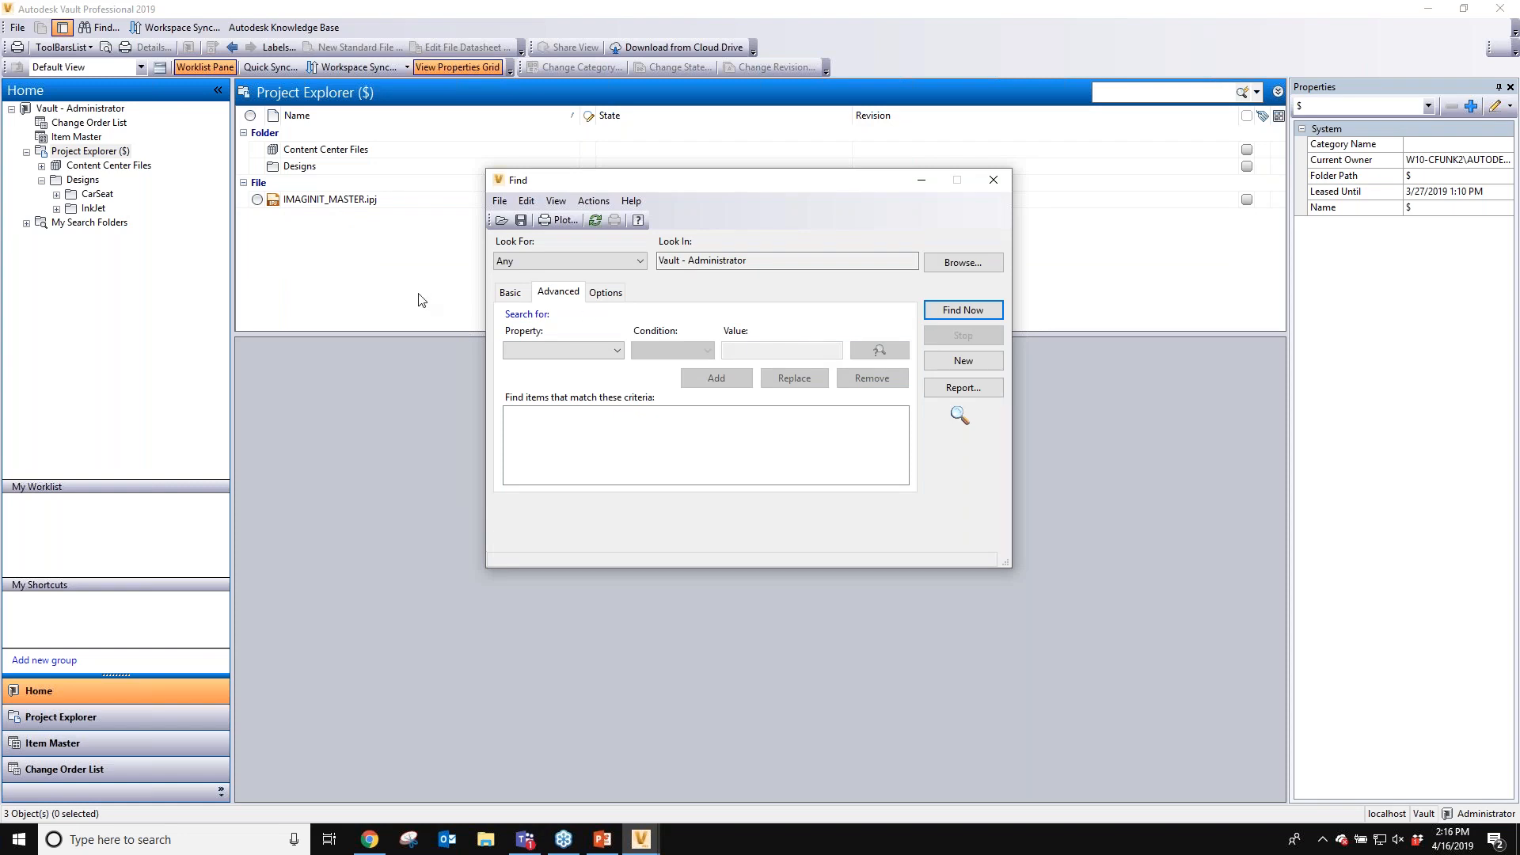
click(581, 351)
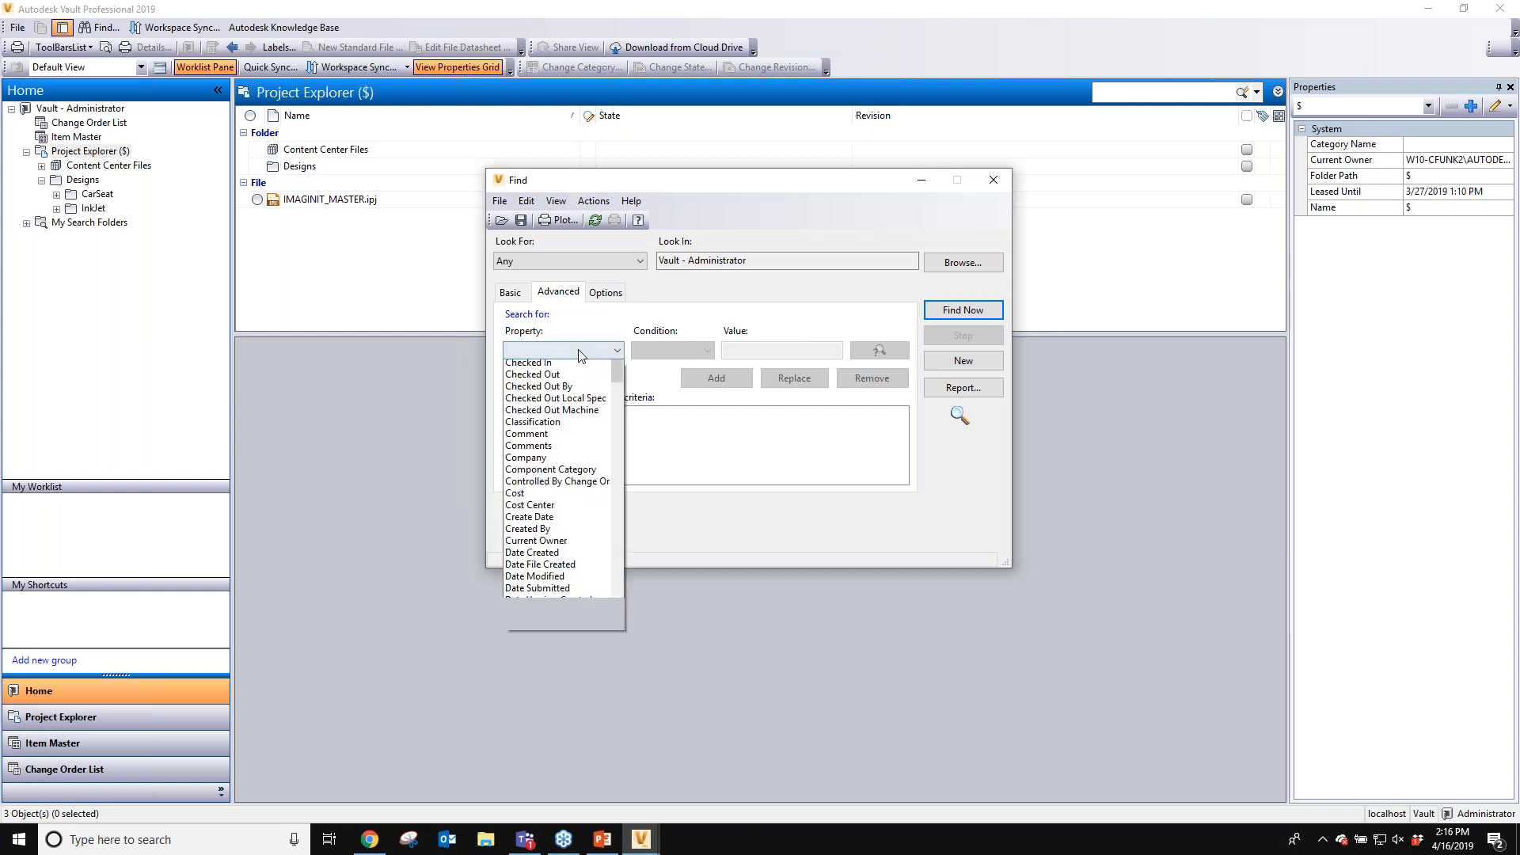
drag(616, 424, 610, 493)
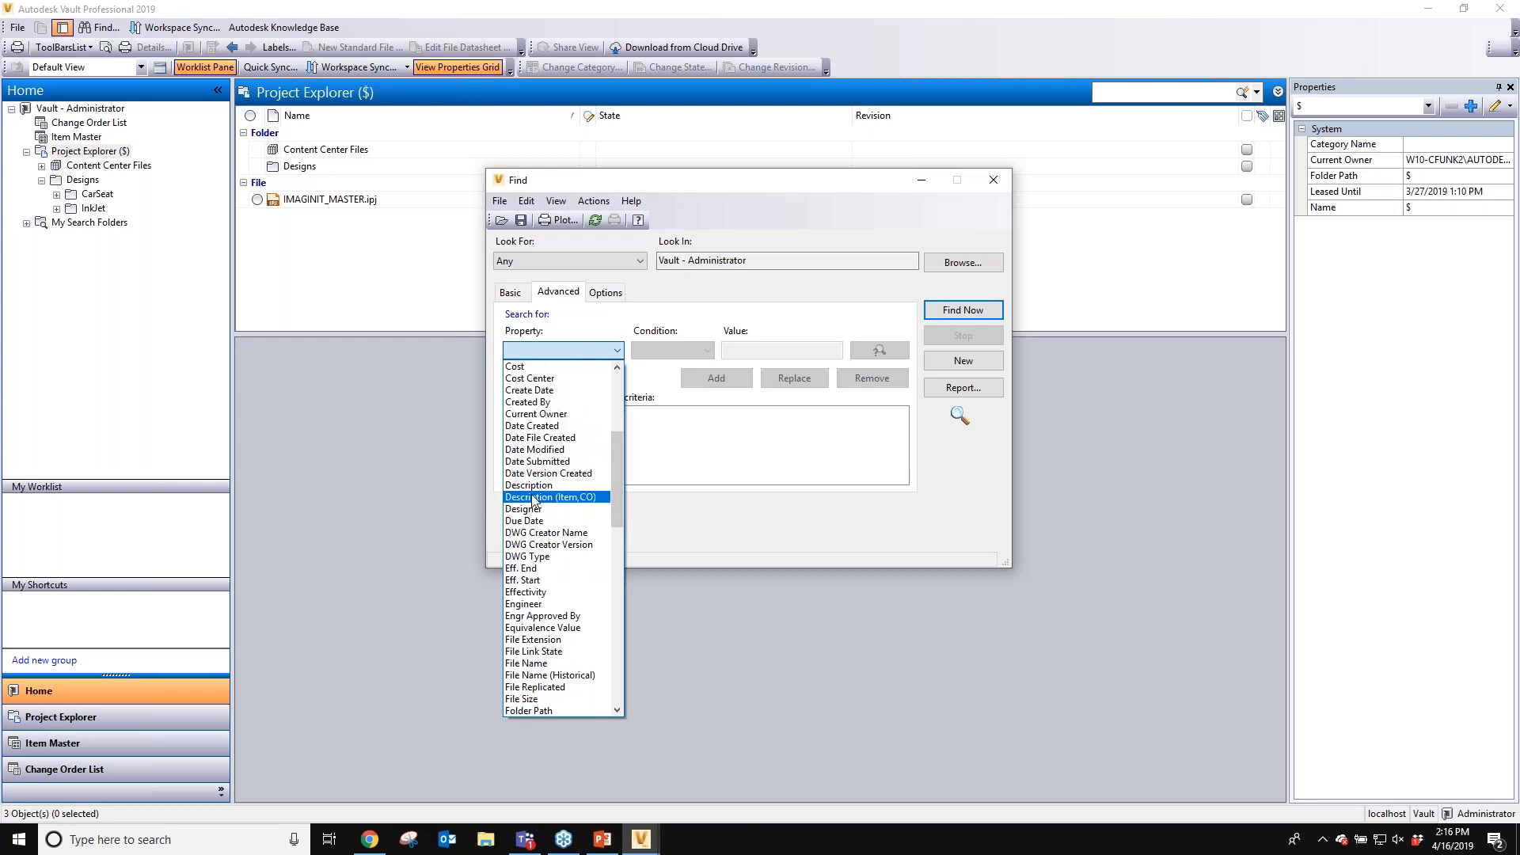
scroll(532, 500, down, 1)
scroll(533, 500, down, 7)
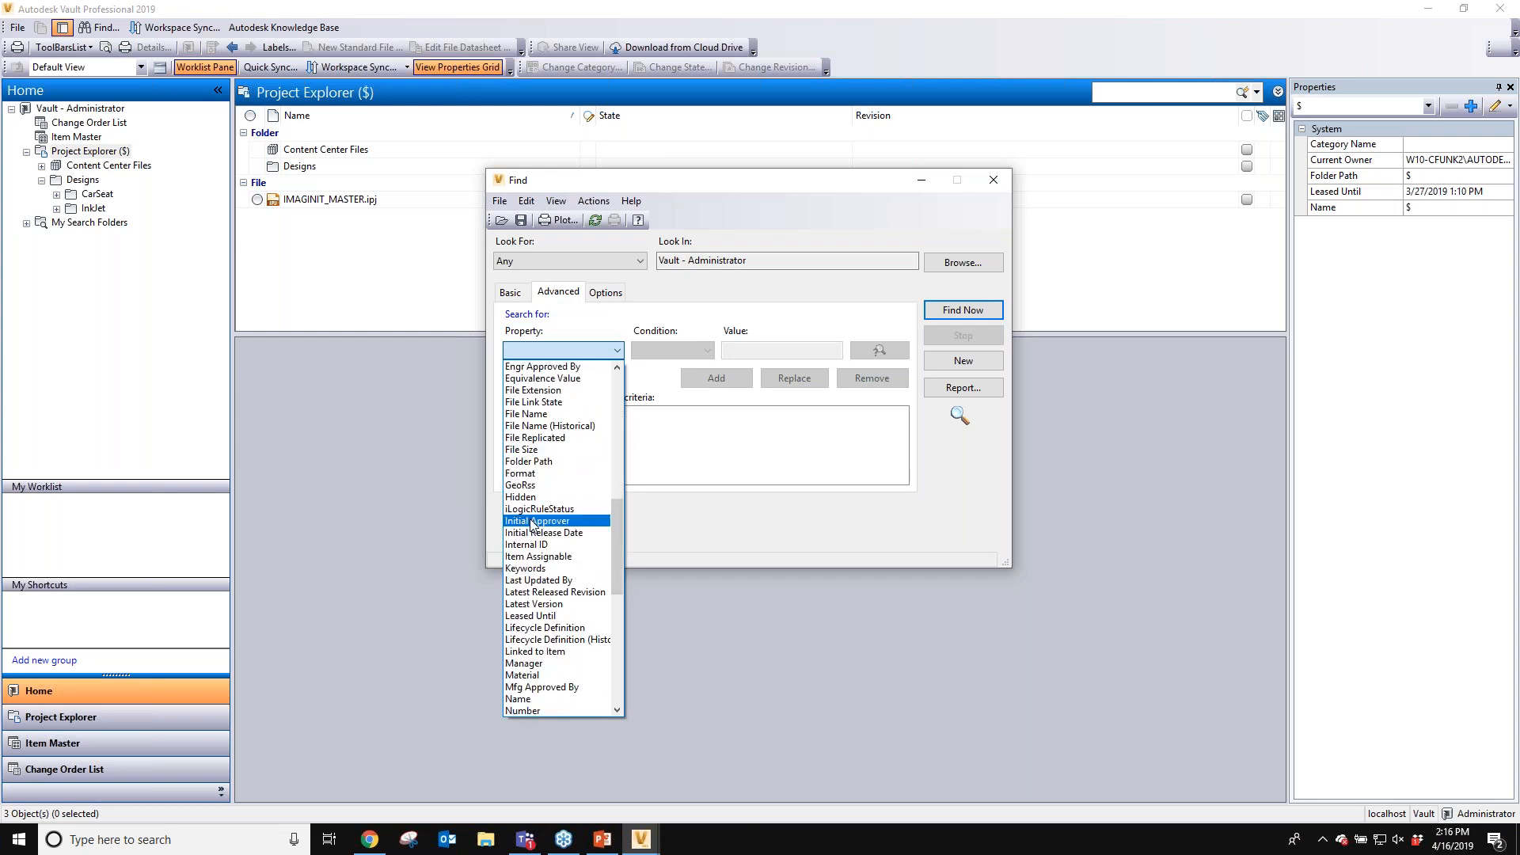
scroll(529, 540, down, 2)
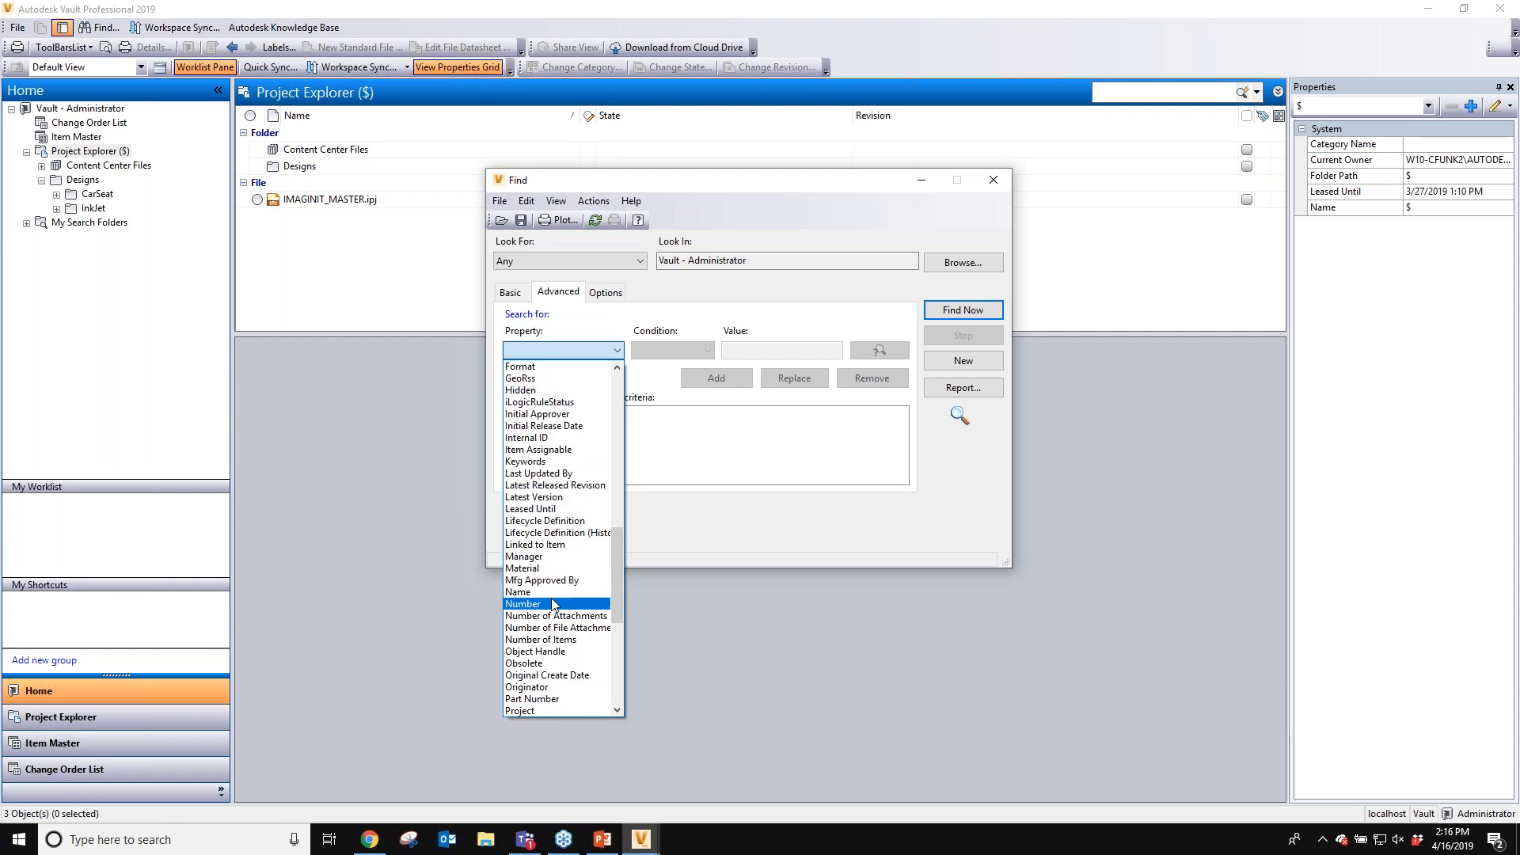
click(524, 567)
click(669, 351)
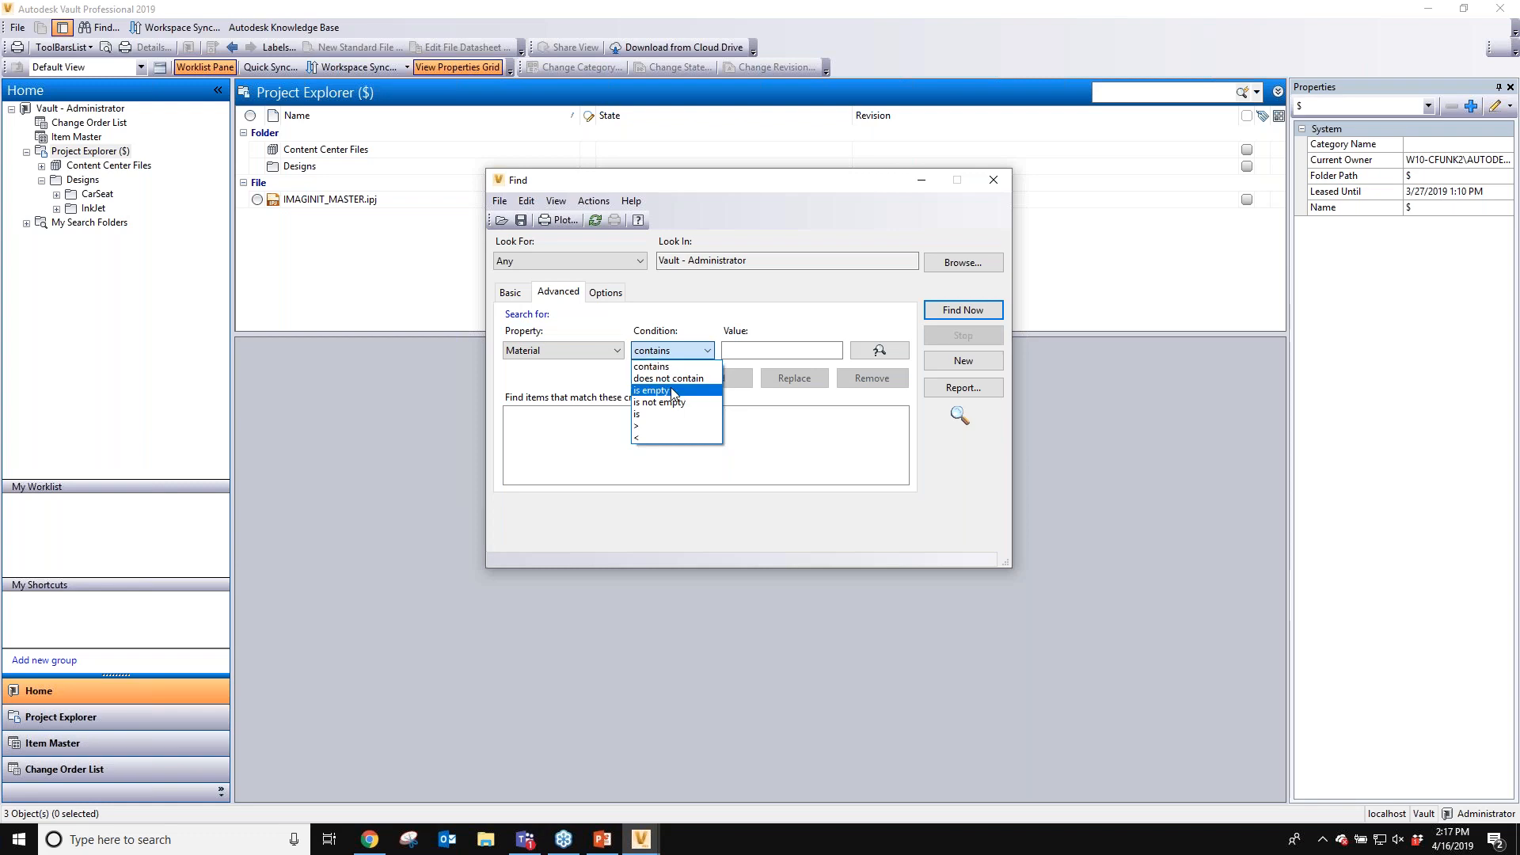
click(651, 366)
click(768, 350)
text(steel)
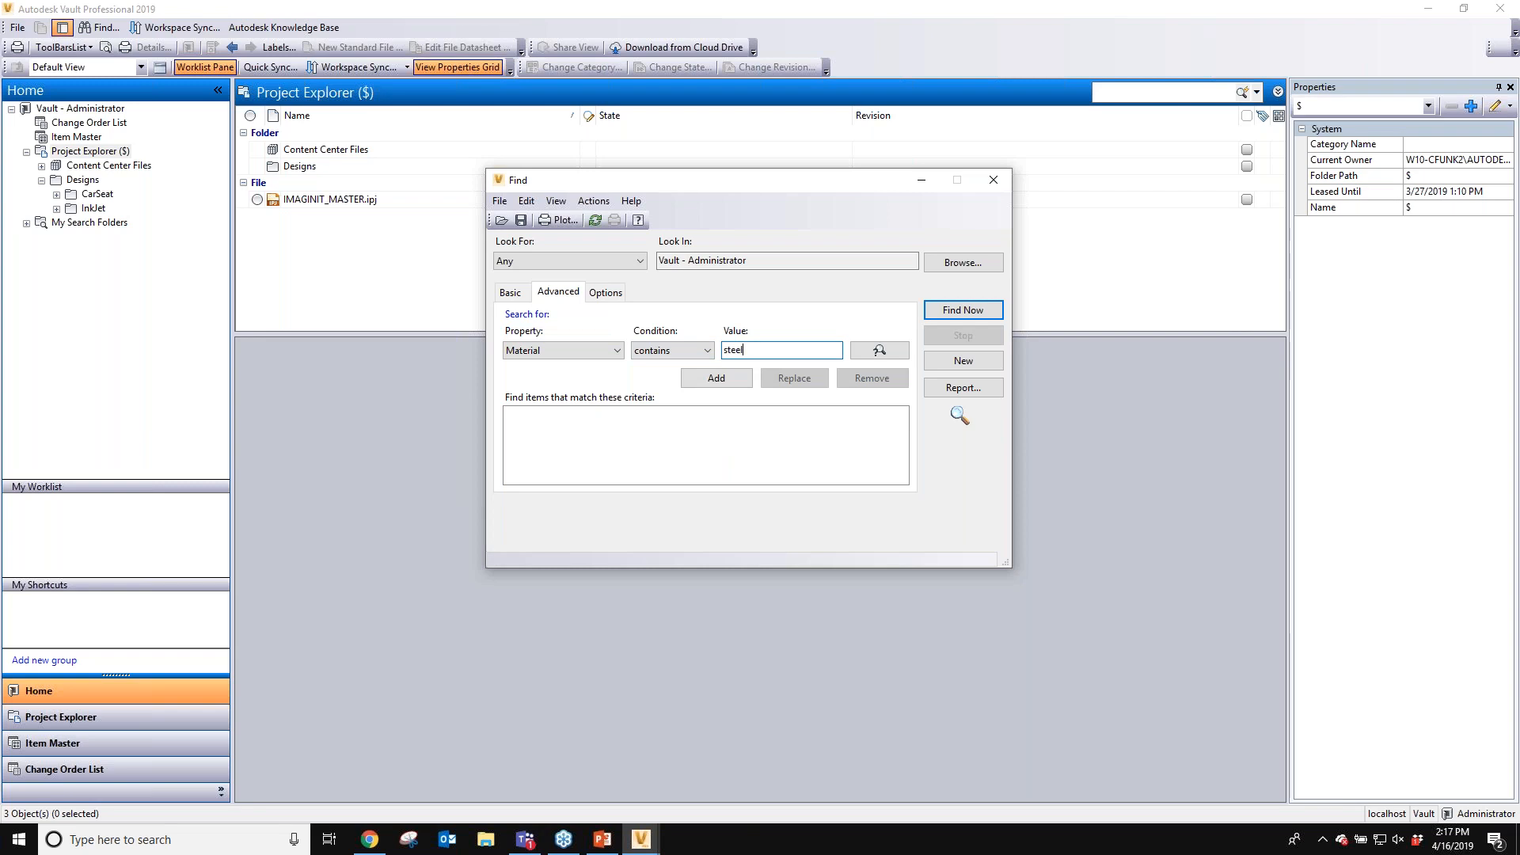
click(734, 383)
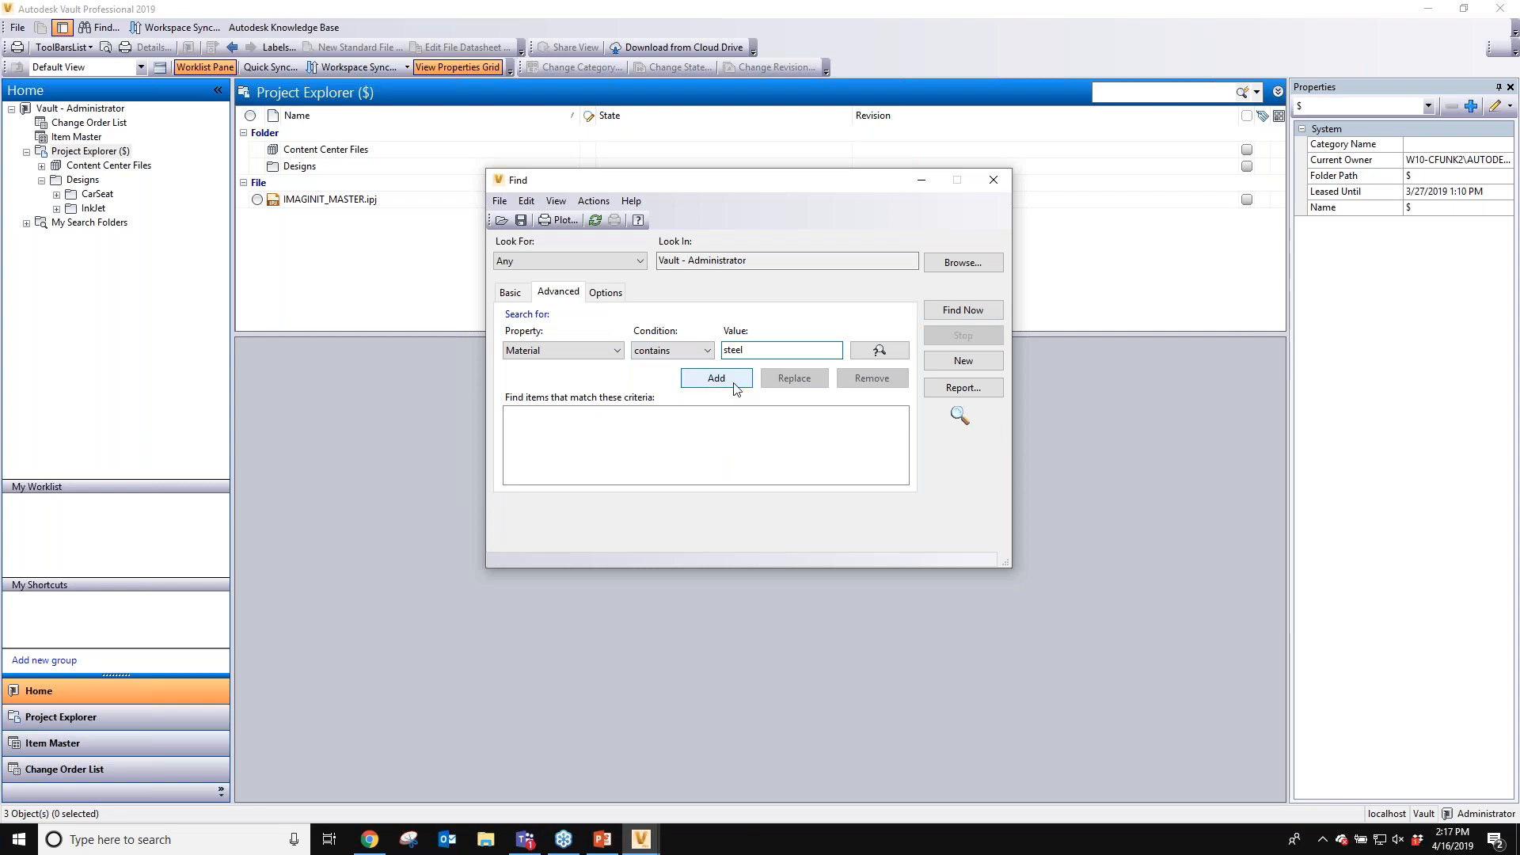
- Add the criterion File Name contains front and run Find Now
click(588, 350)
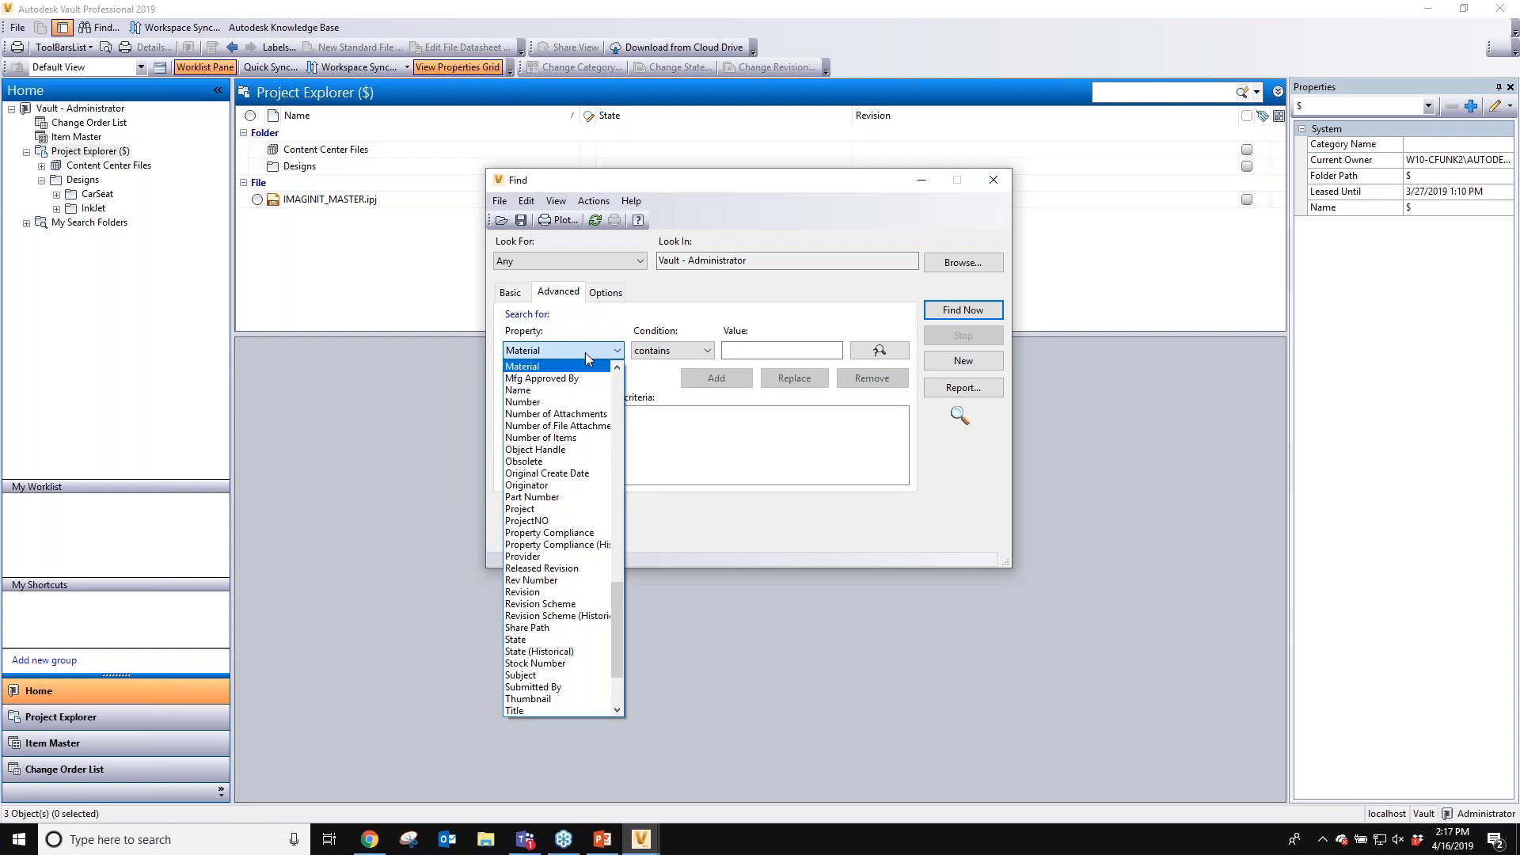
mouse_move(620, 609)
mouse_down()
mouse_move(614, 626)
mouse_move(615, 584)
mouse_up()
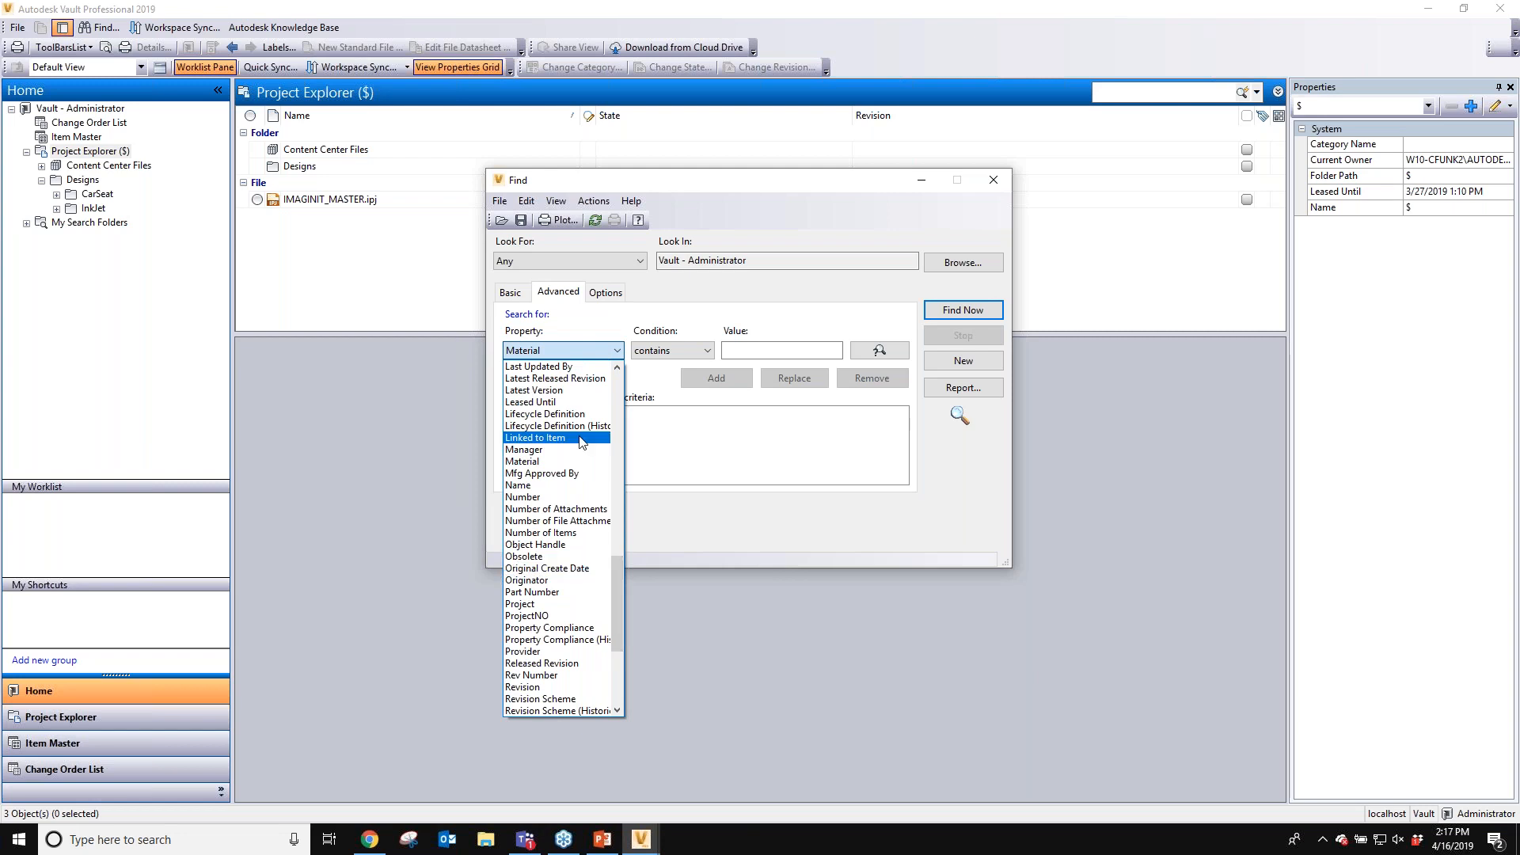
scroll(561, 513, up, 3)
scroll(560, 513, up, 5)
click(554, 375)
click(760, 351)
text(front)
click(734, 379)
click(978, 312)
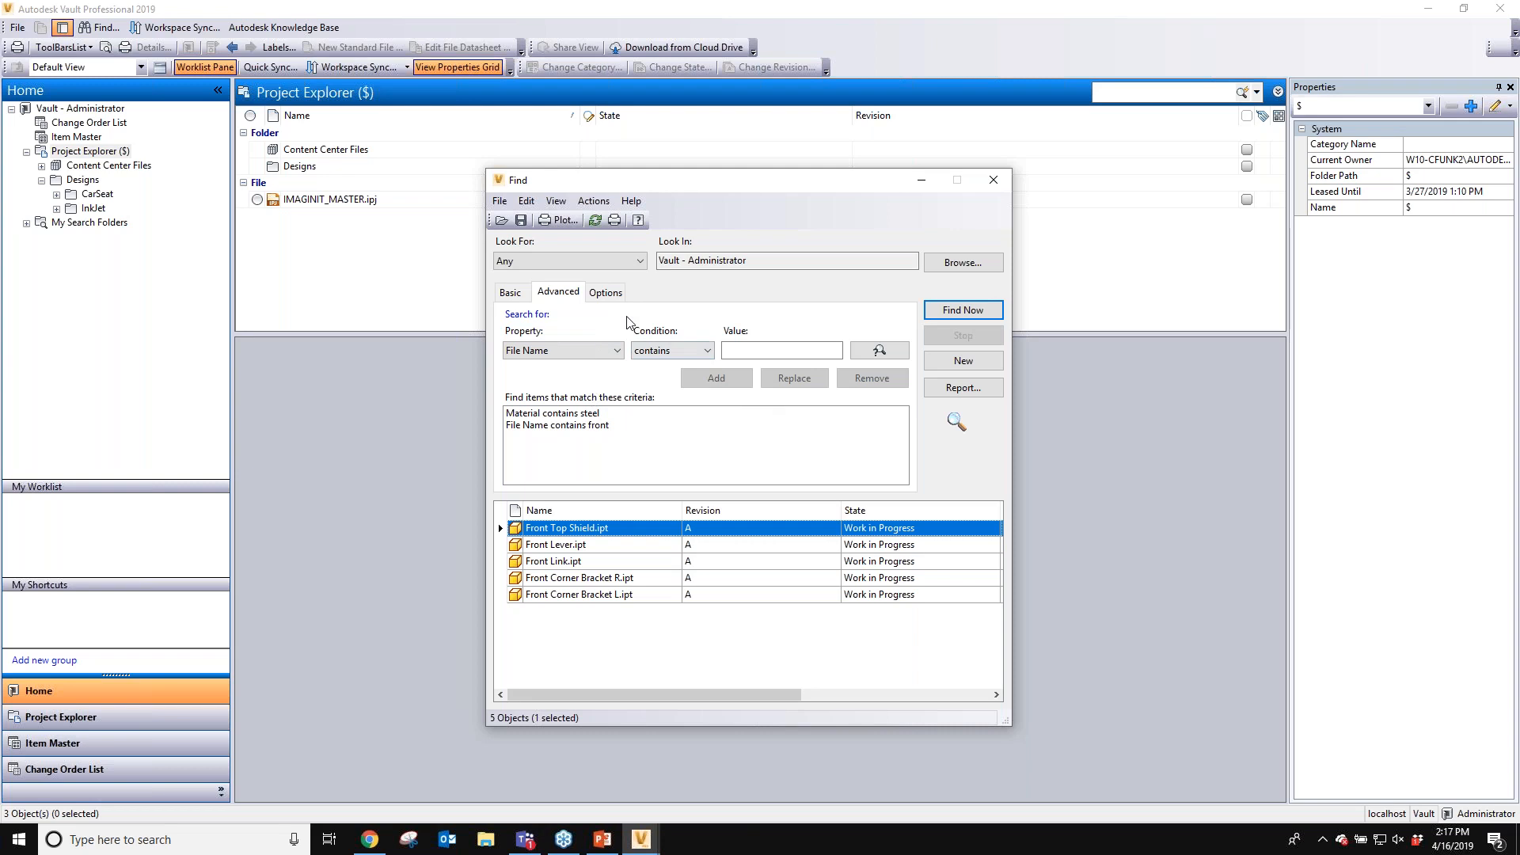
- Review the Find dialog's search options, then close the dialog
click(617, 297)
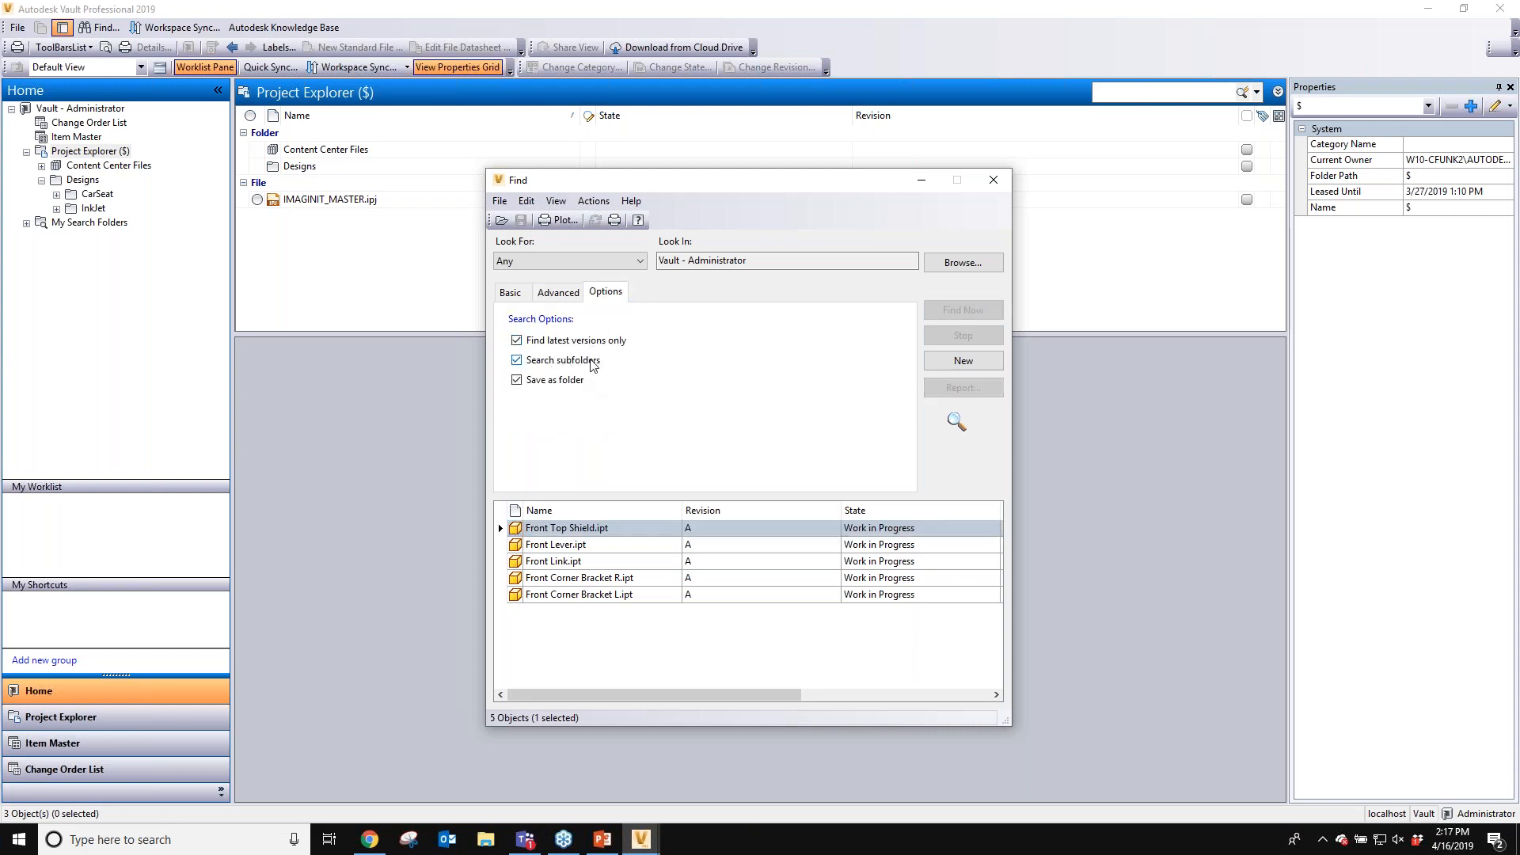
click(576, 304)
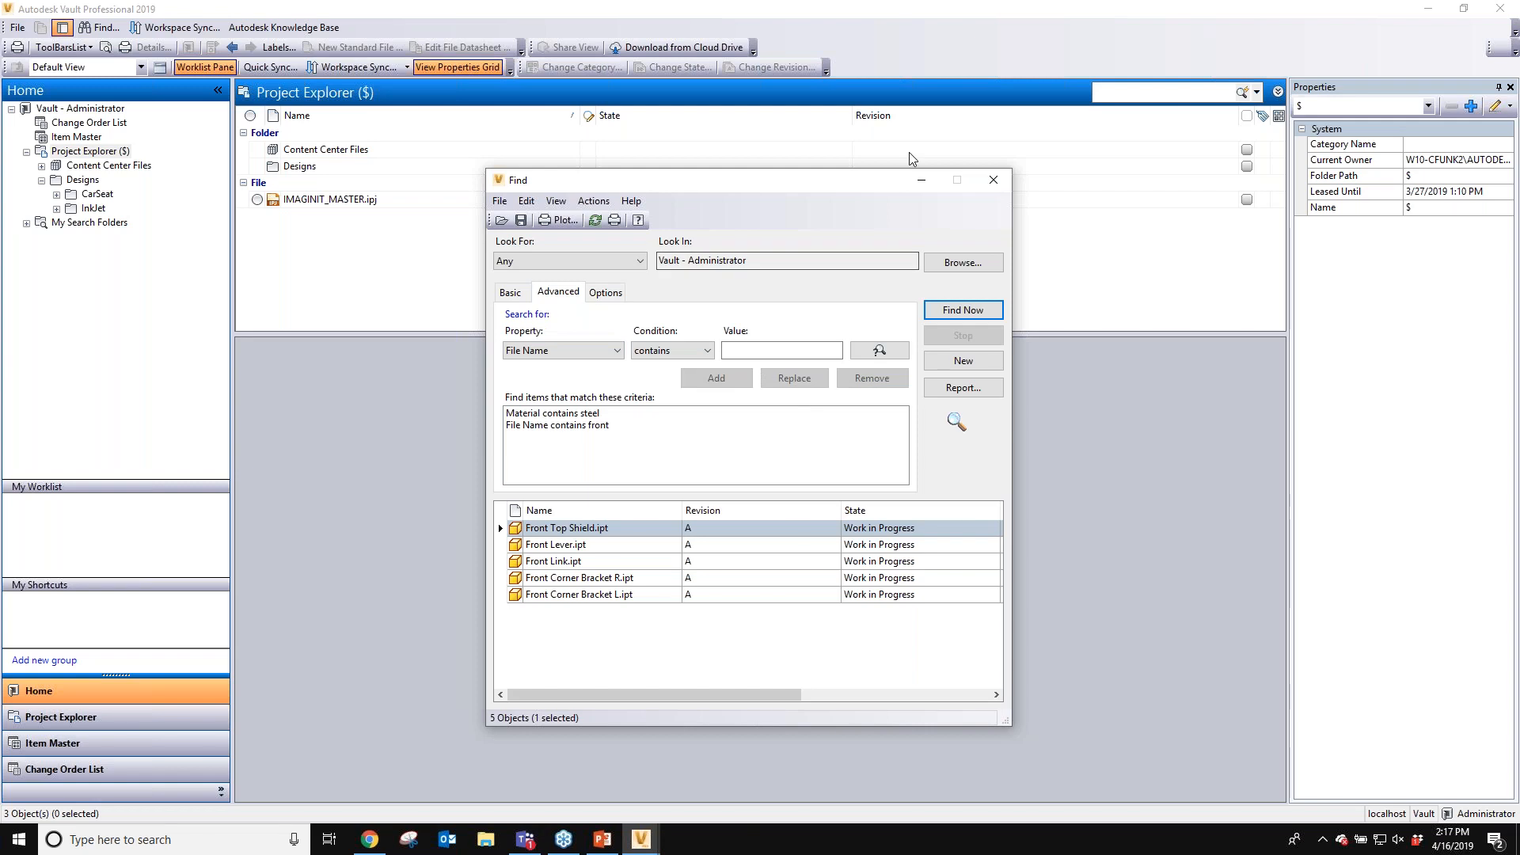
click(996, 181)
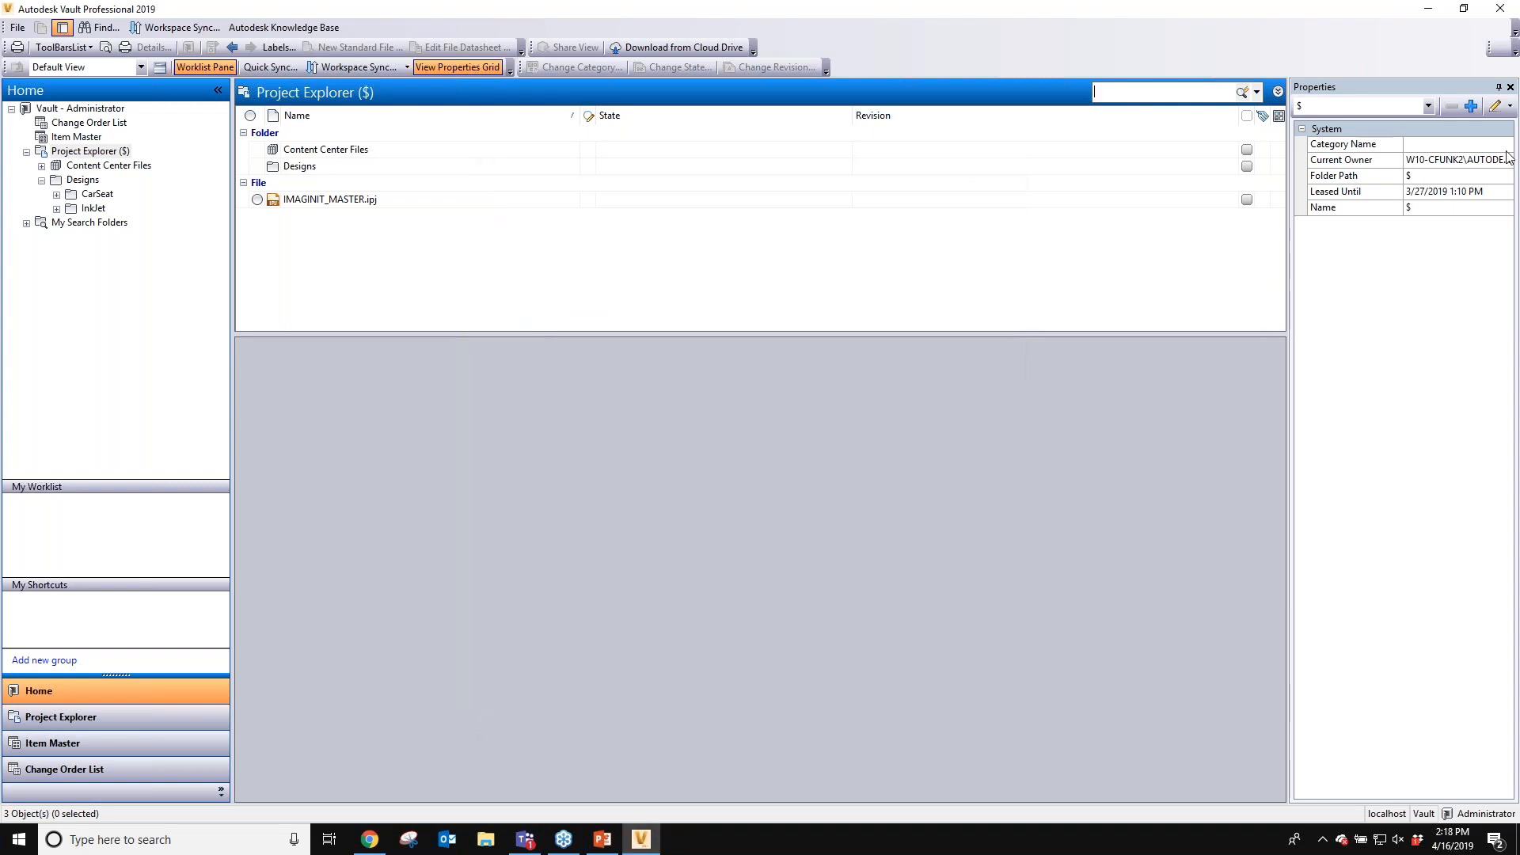
- Reopen the Find dialog from the quick search menu and close it again
click(1256, 92)
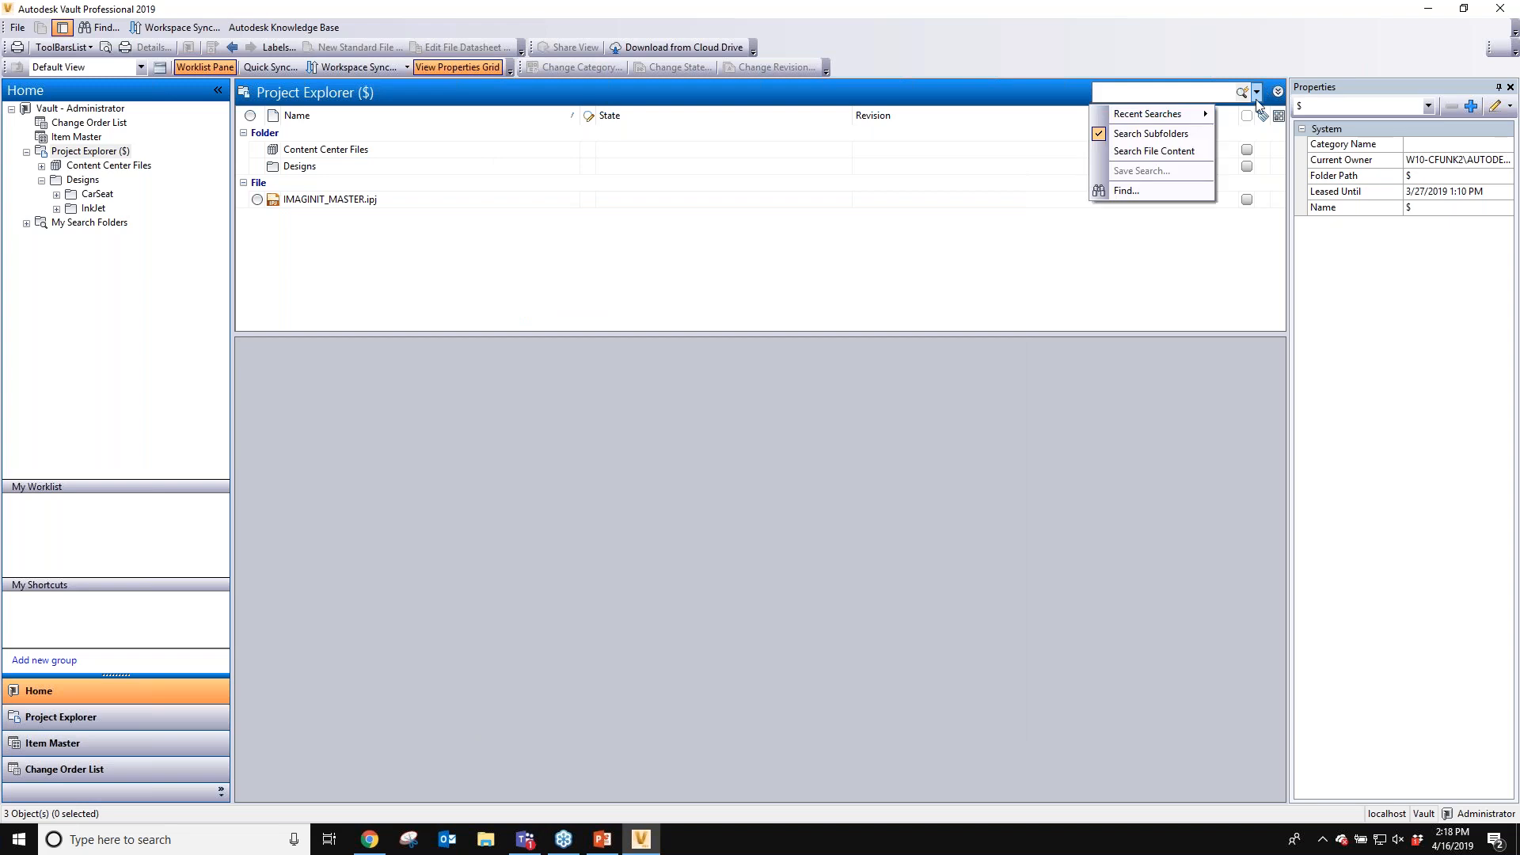
click(1124, 192)
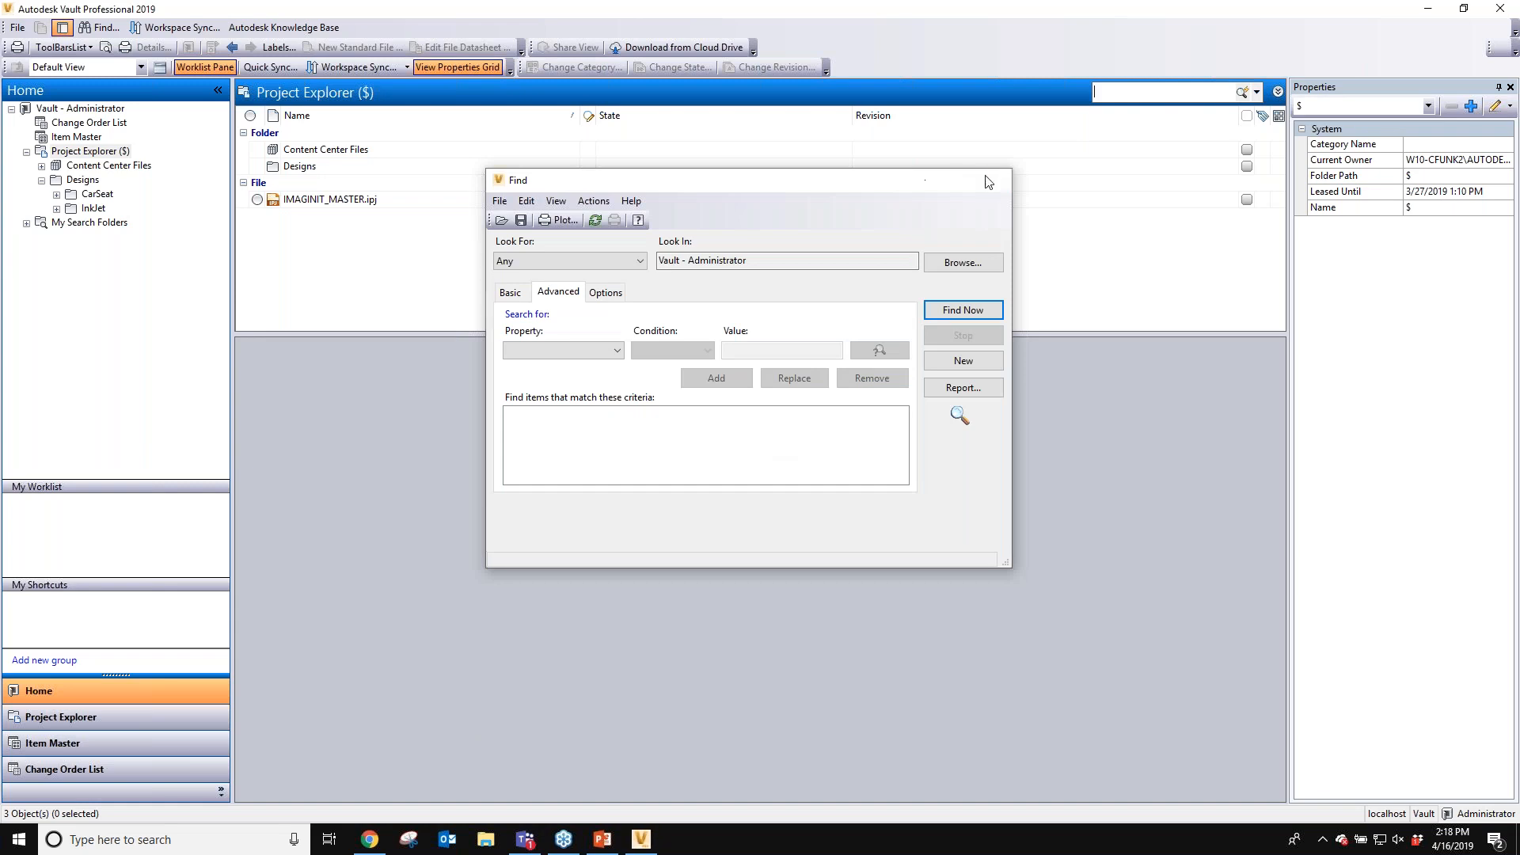
click(988, 178)
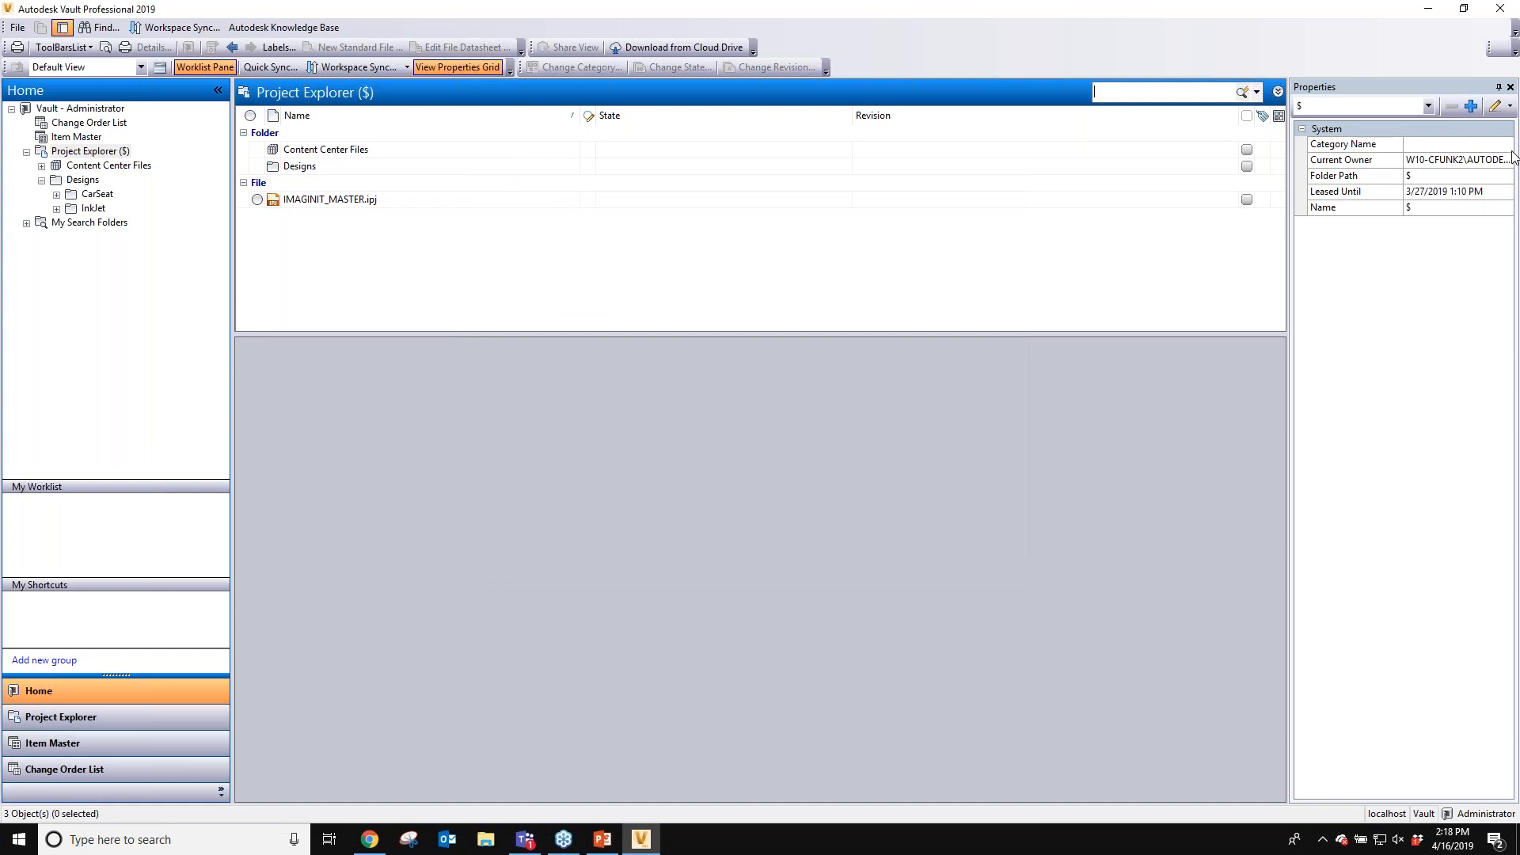
click(1512, 152)
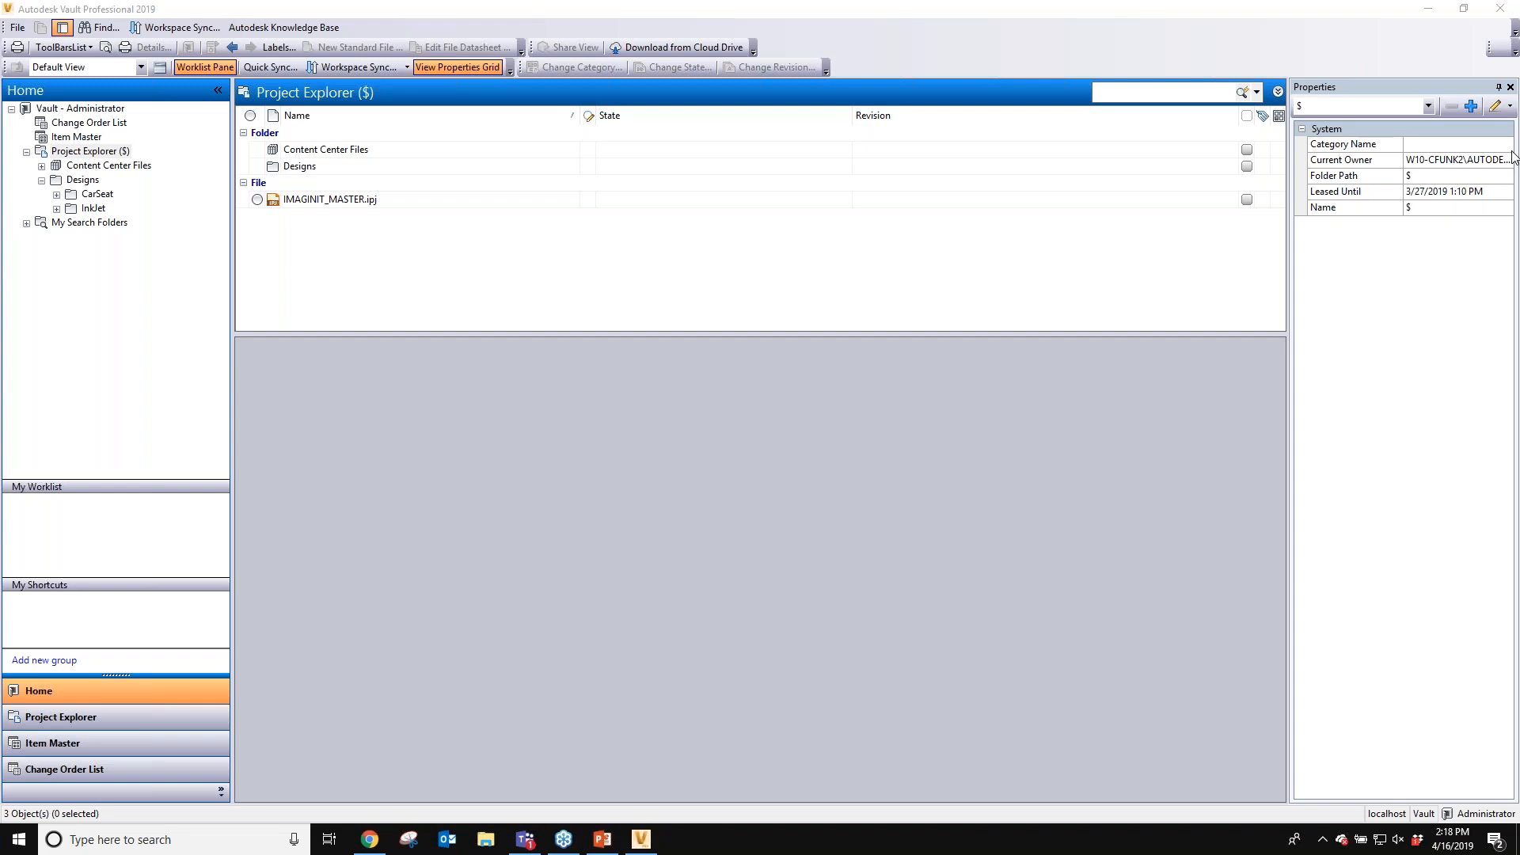
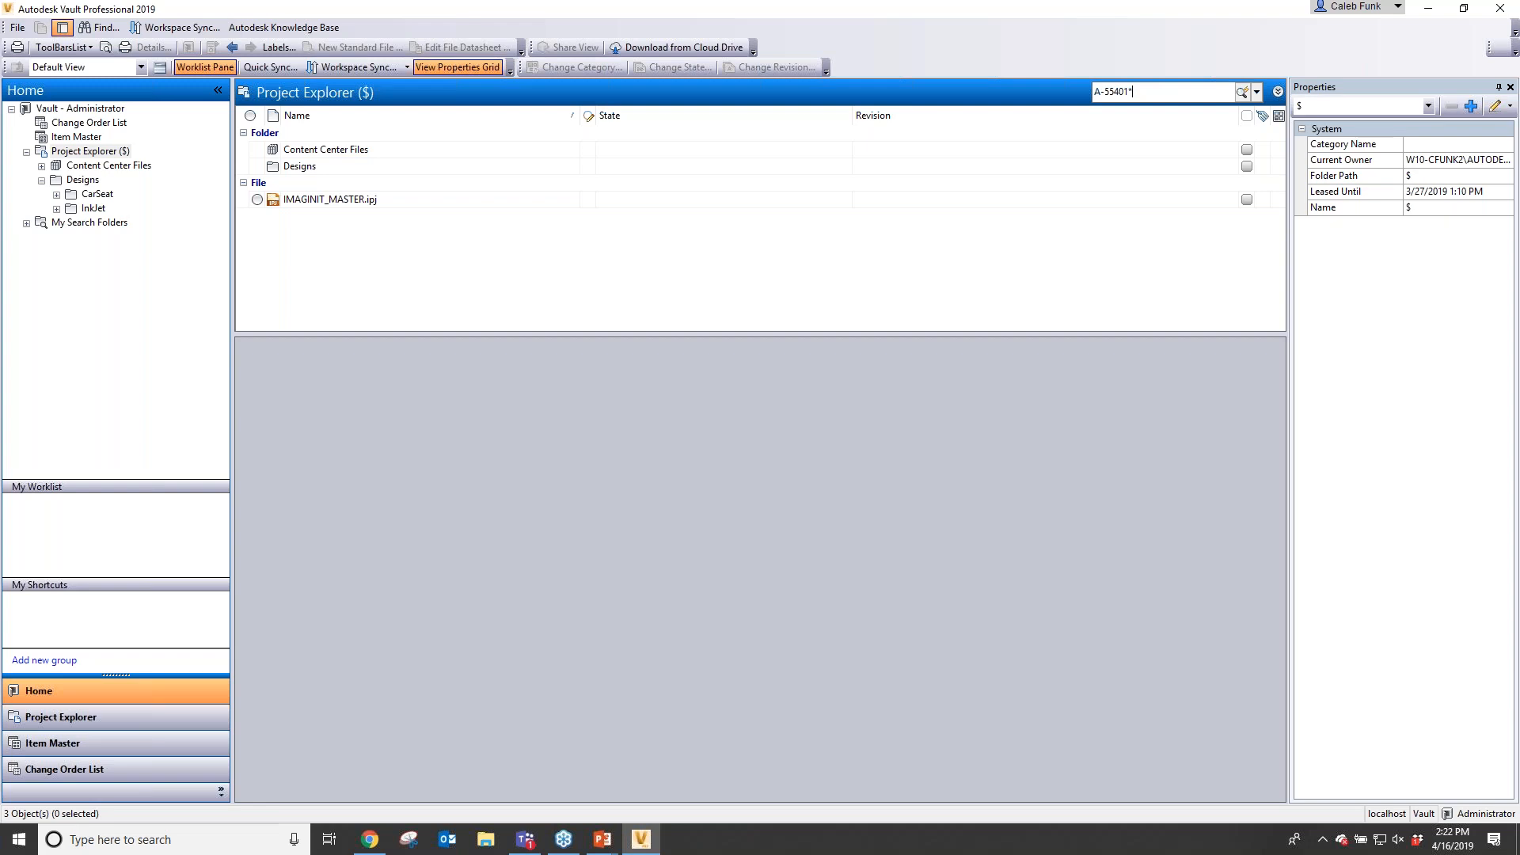
- Run the quick search for A-55401*, then browse the Designs folder and return to the Project Explorer root
key(Return)
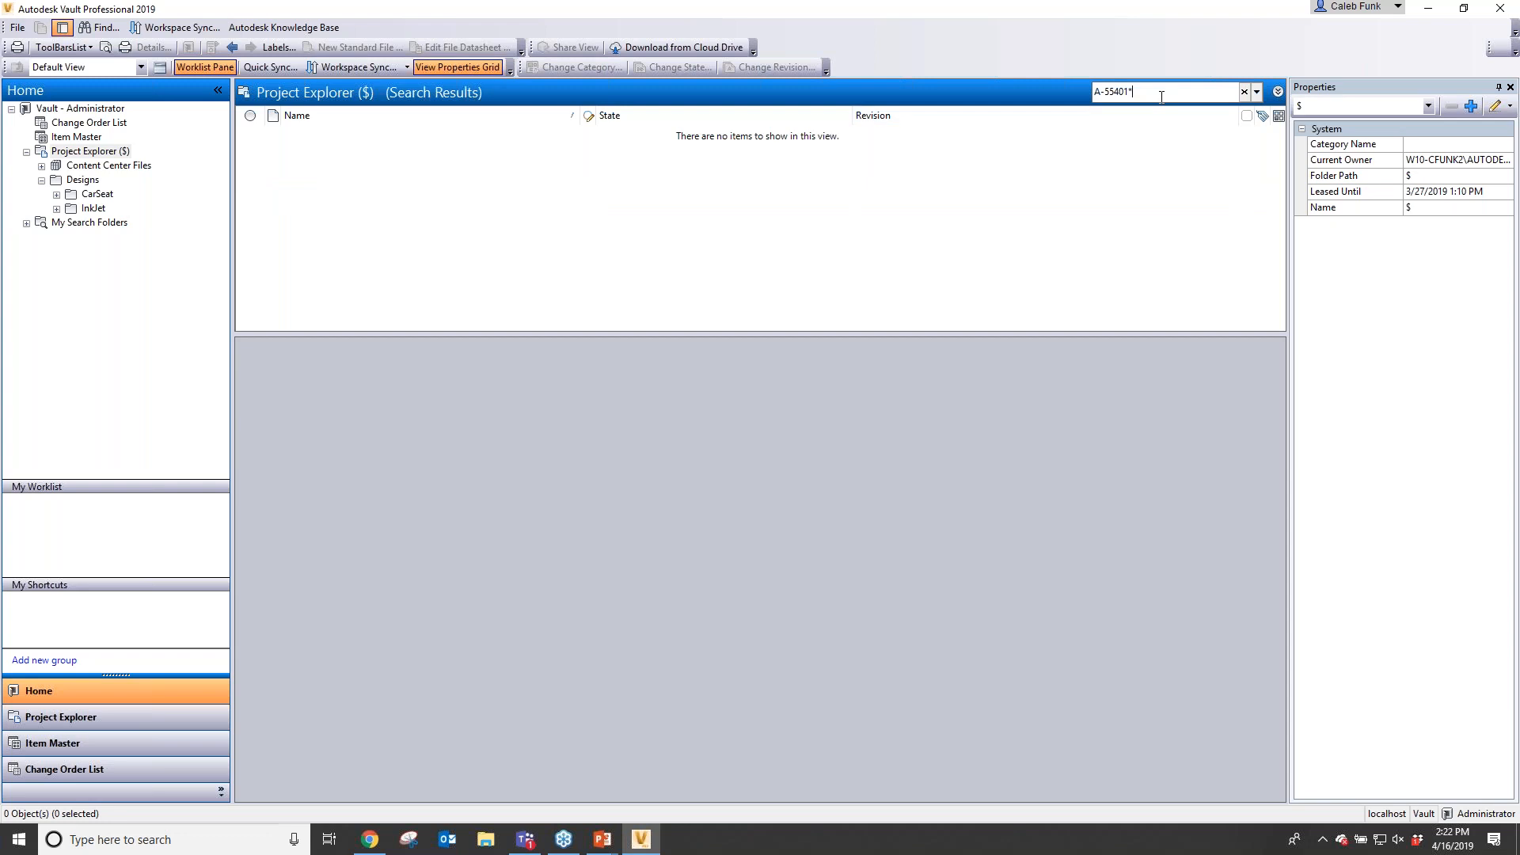
click(93, 181)
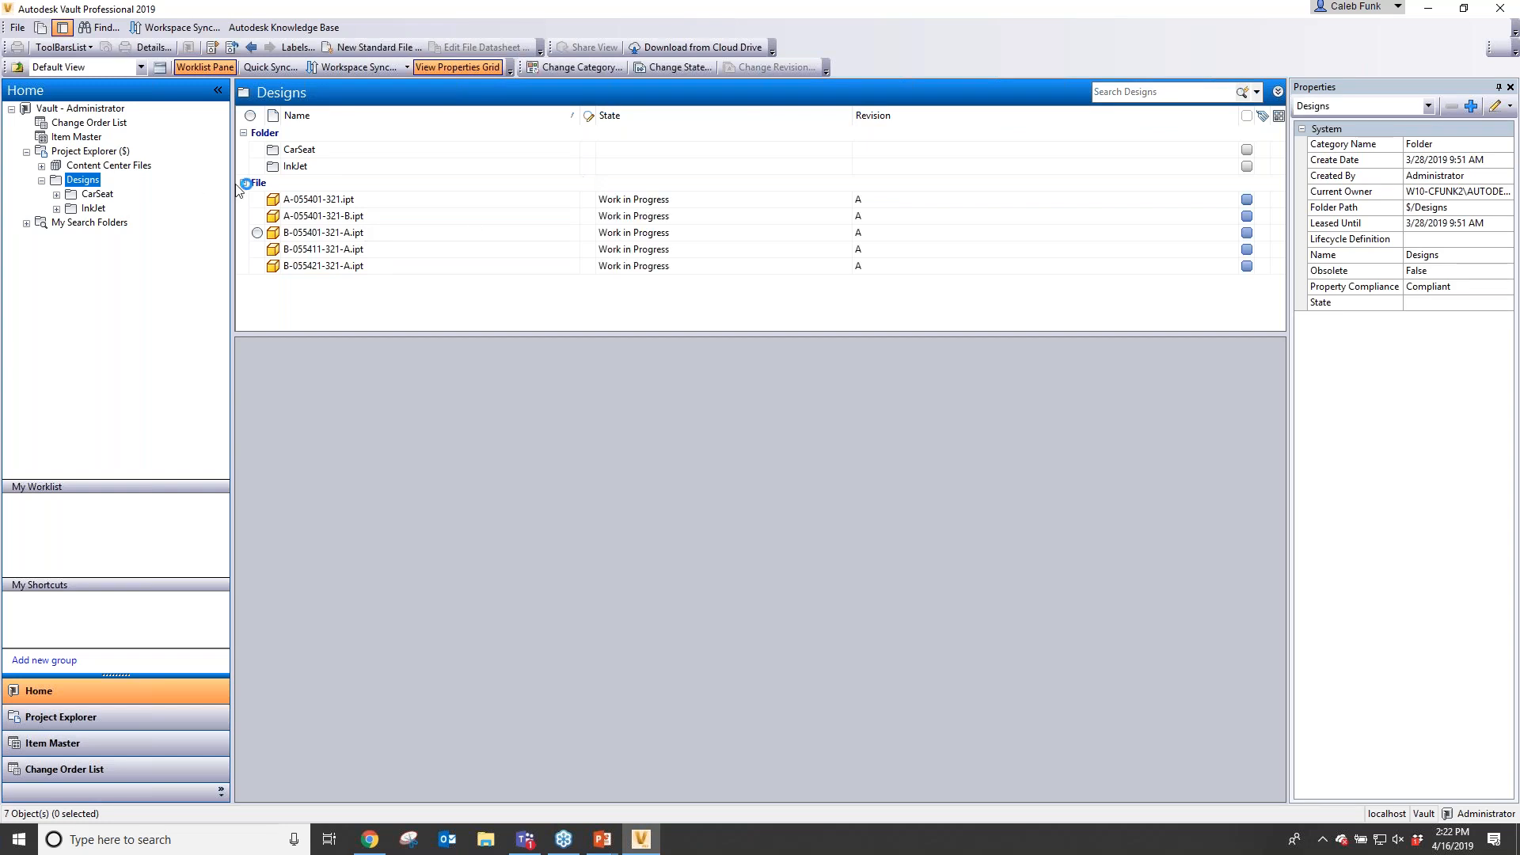
click(99, 152)
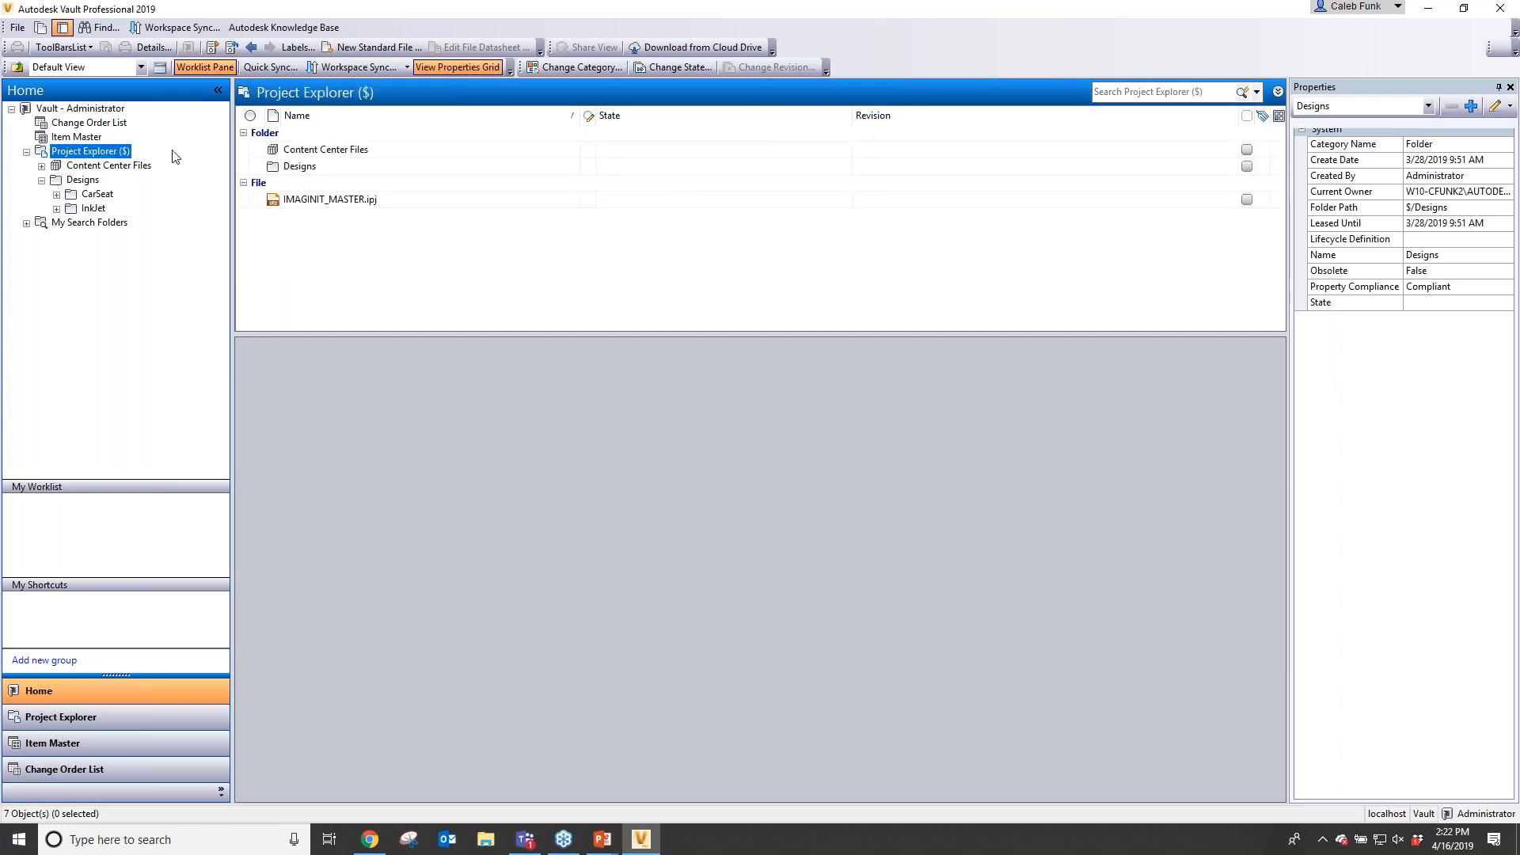
- Quick search the vault for A-055401* using a trailing wildcard
click(1108, 92)
text(A-055401)
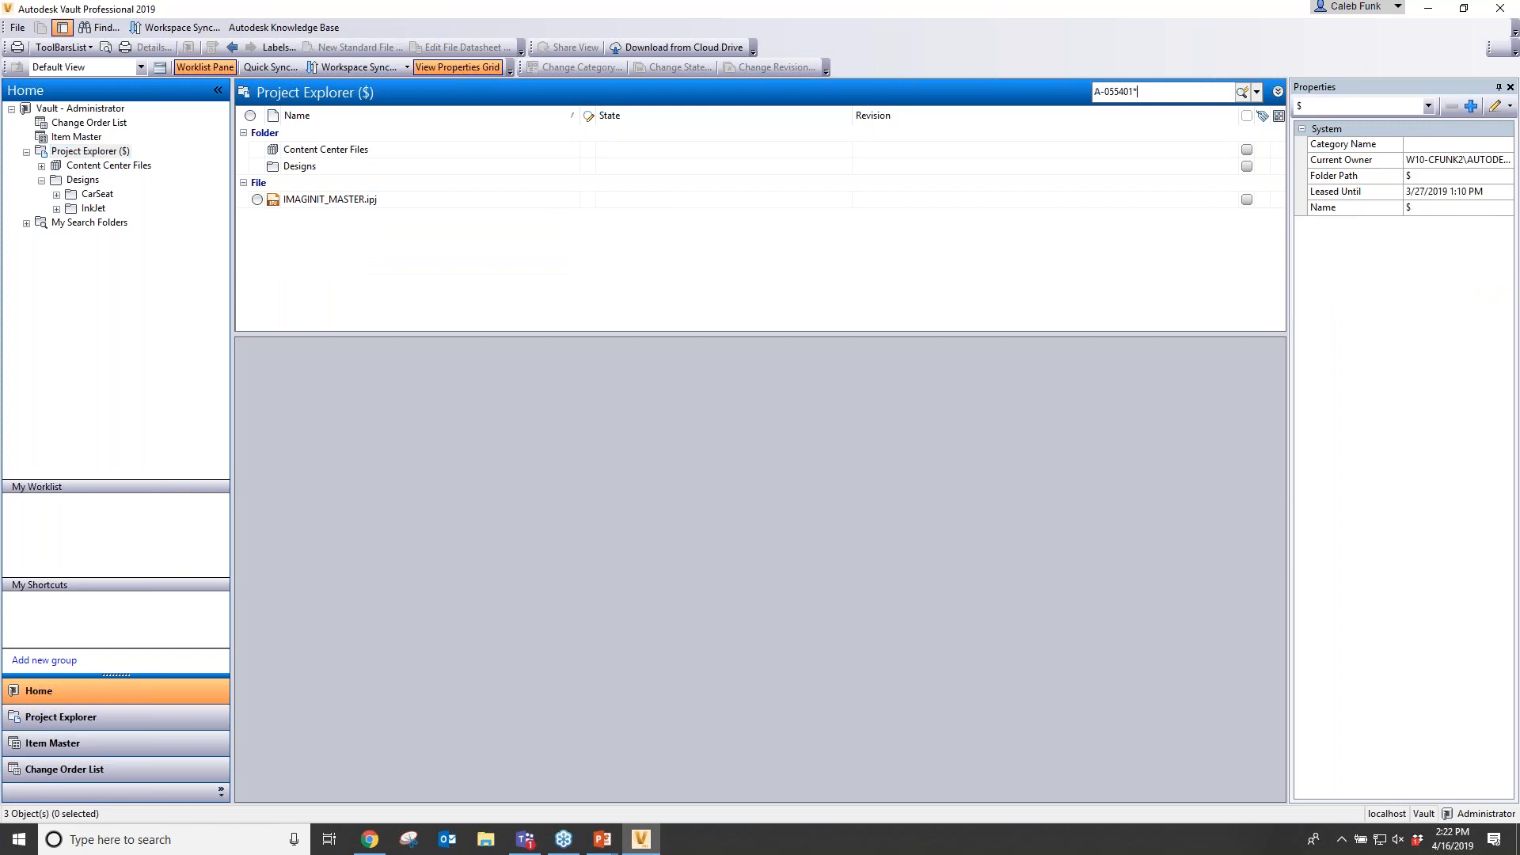
text(*)
key(Return)
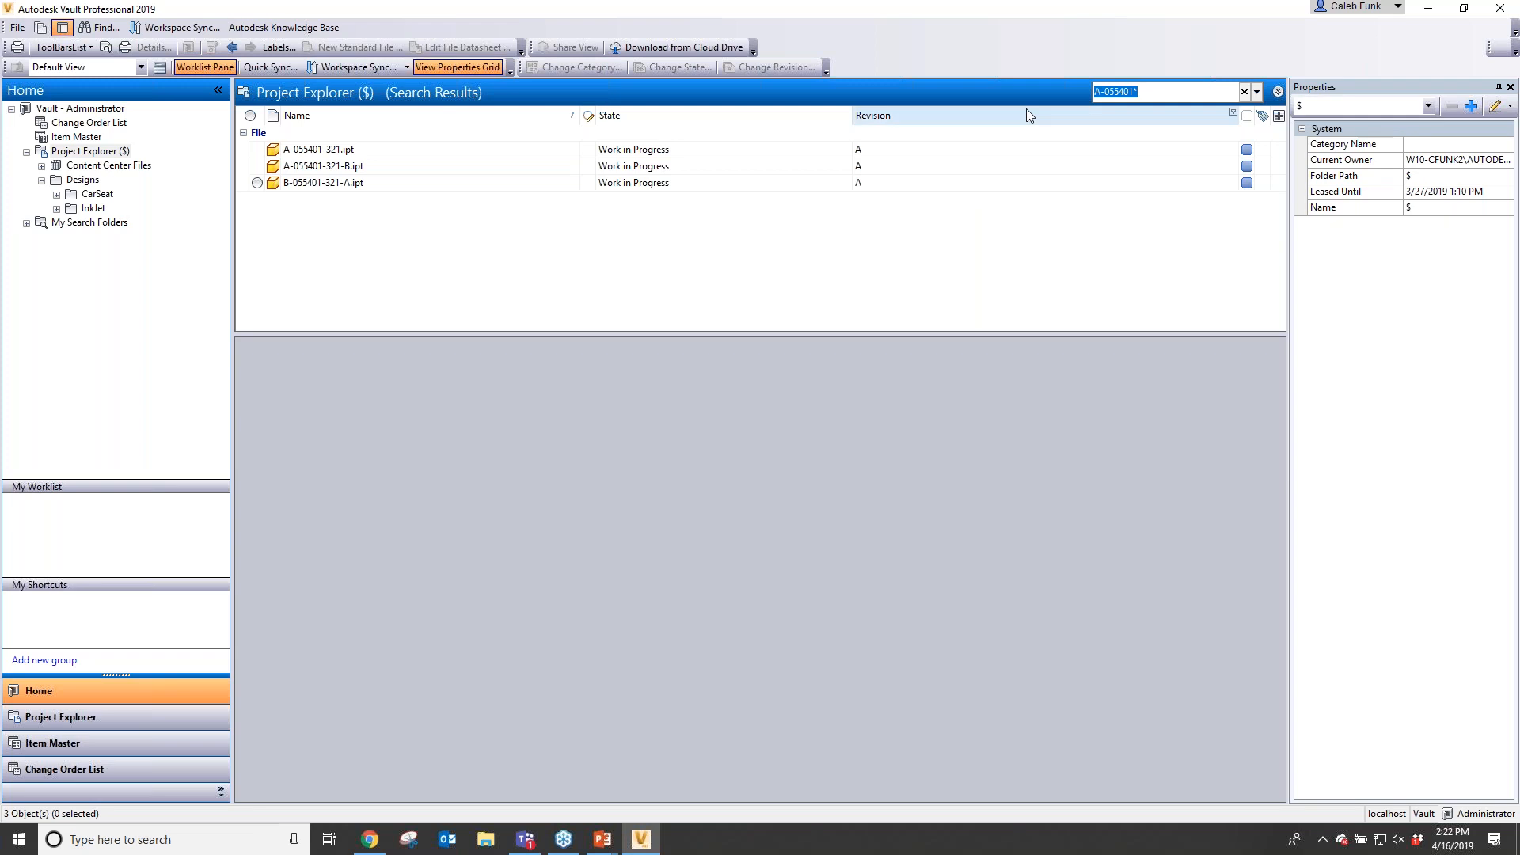
- Replace the search text with 055401 and run the quick search without a wildcard
key(BackSpace)
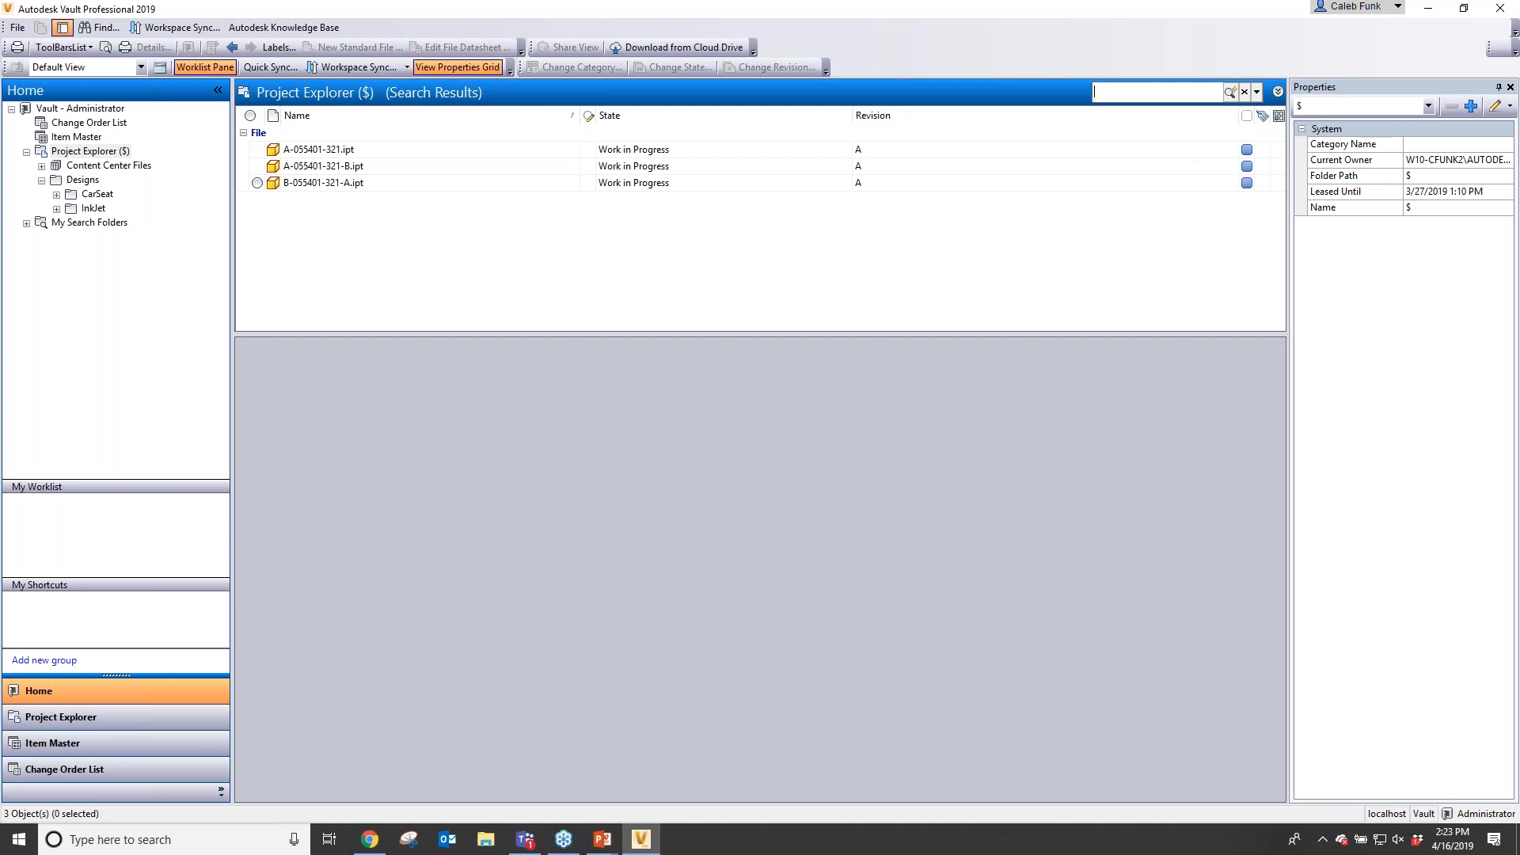
text(055401)
key(Return)
- Replace the search text with 321 and run the quick search
key(ctrl+a)
text(321)
key(Return)
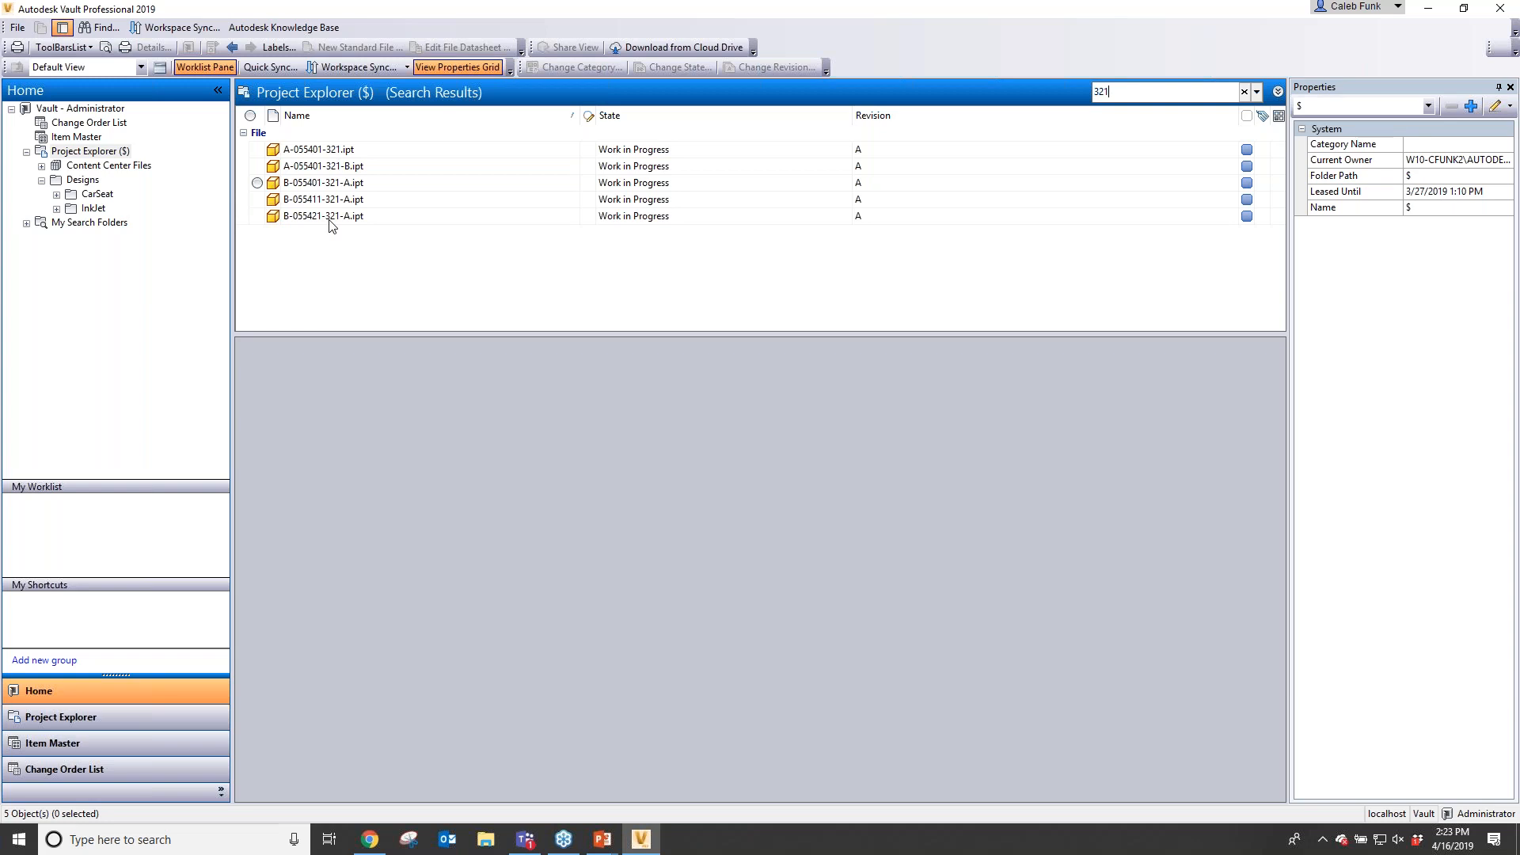
- Search for B and scroll through the matching files and folders
key(BackSpace)
key(BackSpace)
key(BackSpace)
text(B)
key(Return)
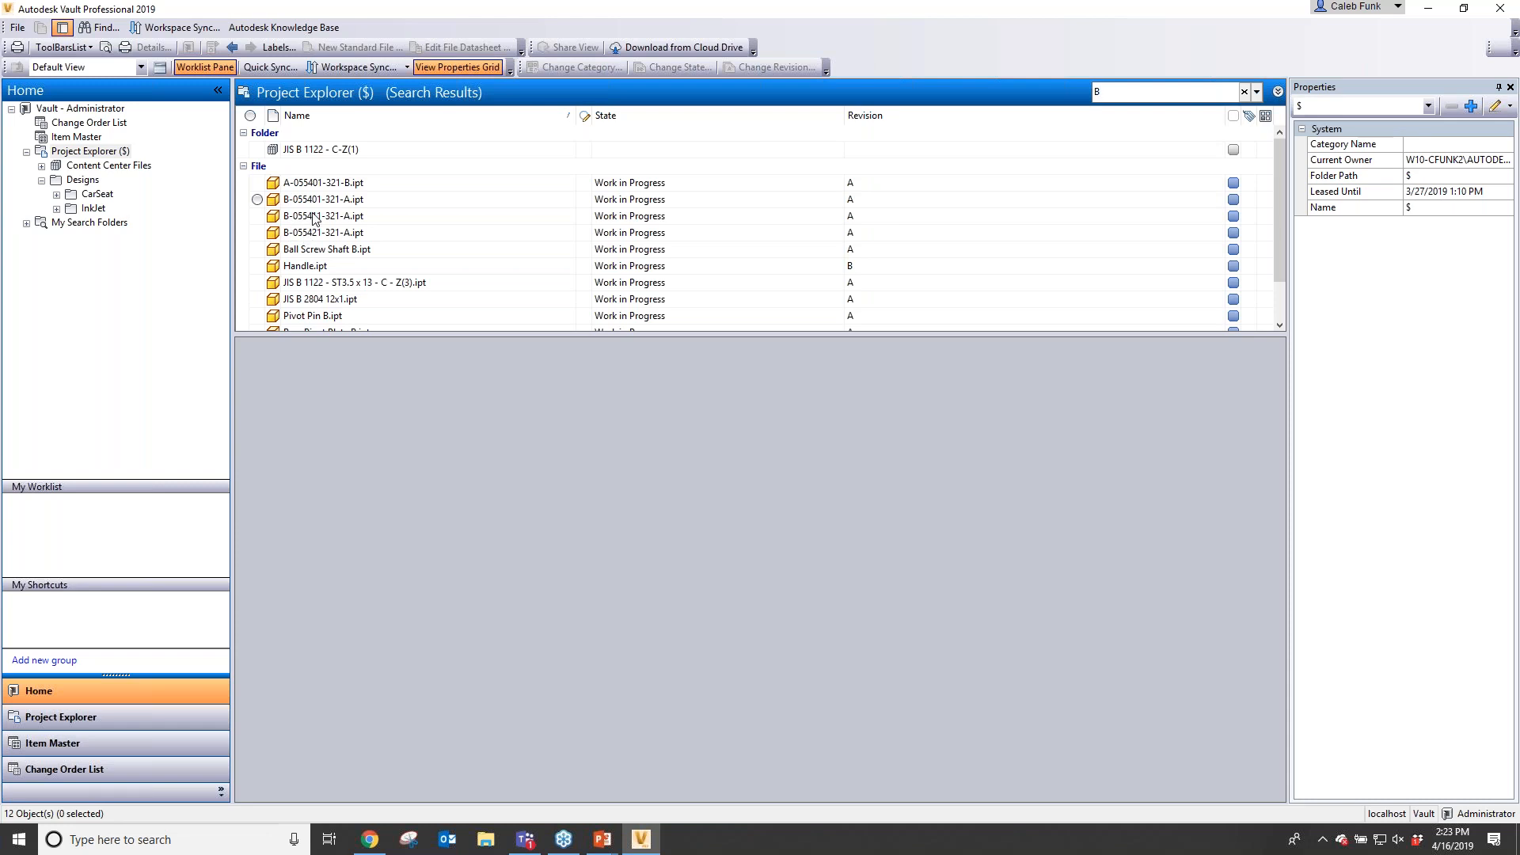
scroll(315, 219, down, 1)
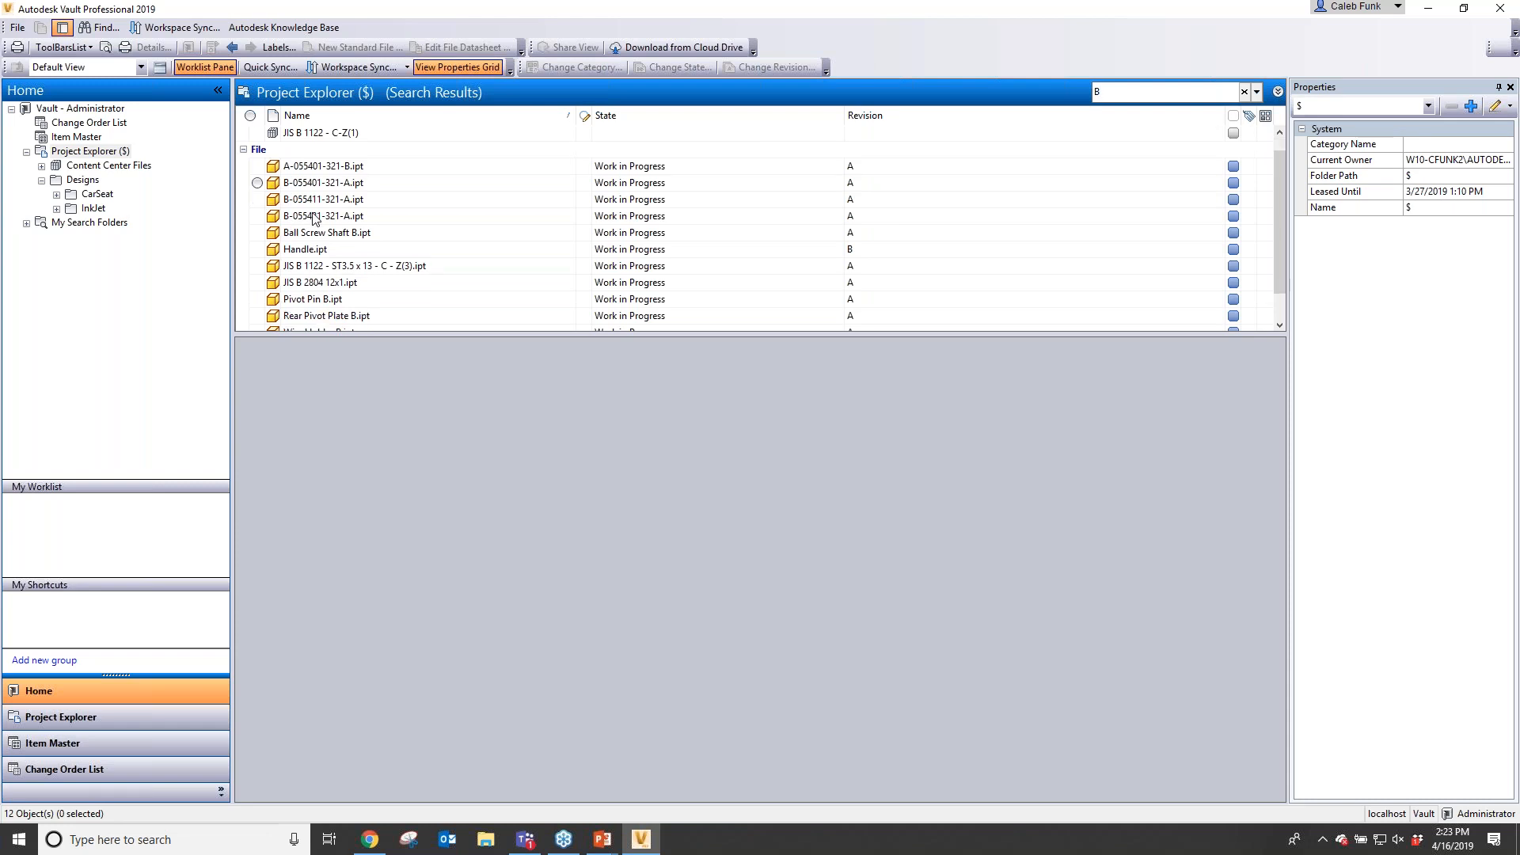
scroll(315, 219, down, 1)
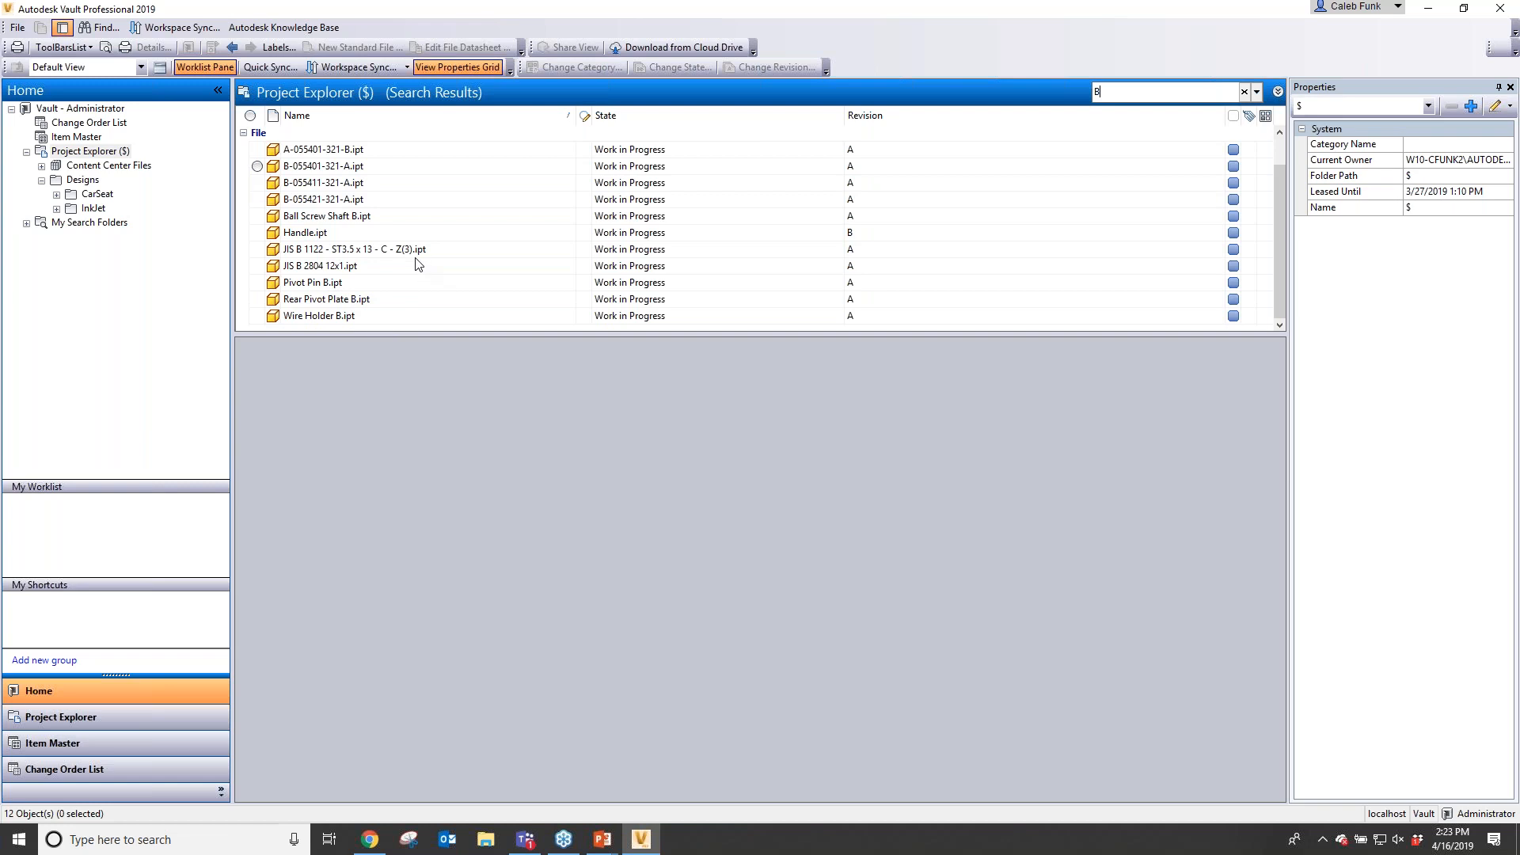
scroll(417, 264, up, 1)
scroll(417, 263, up, 1)
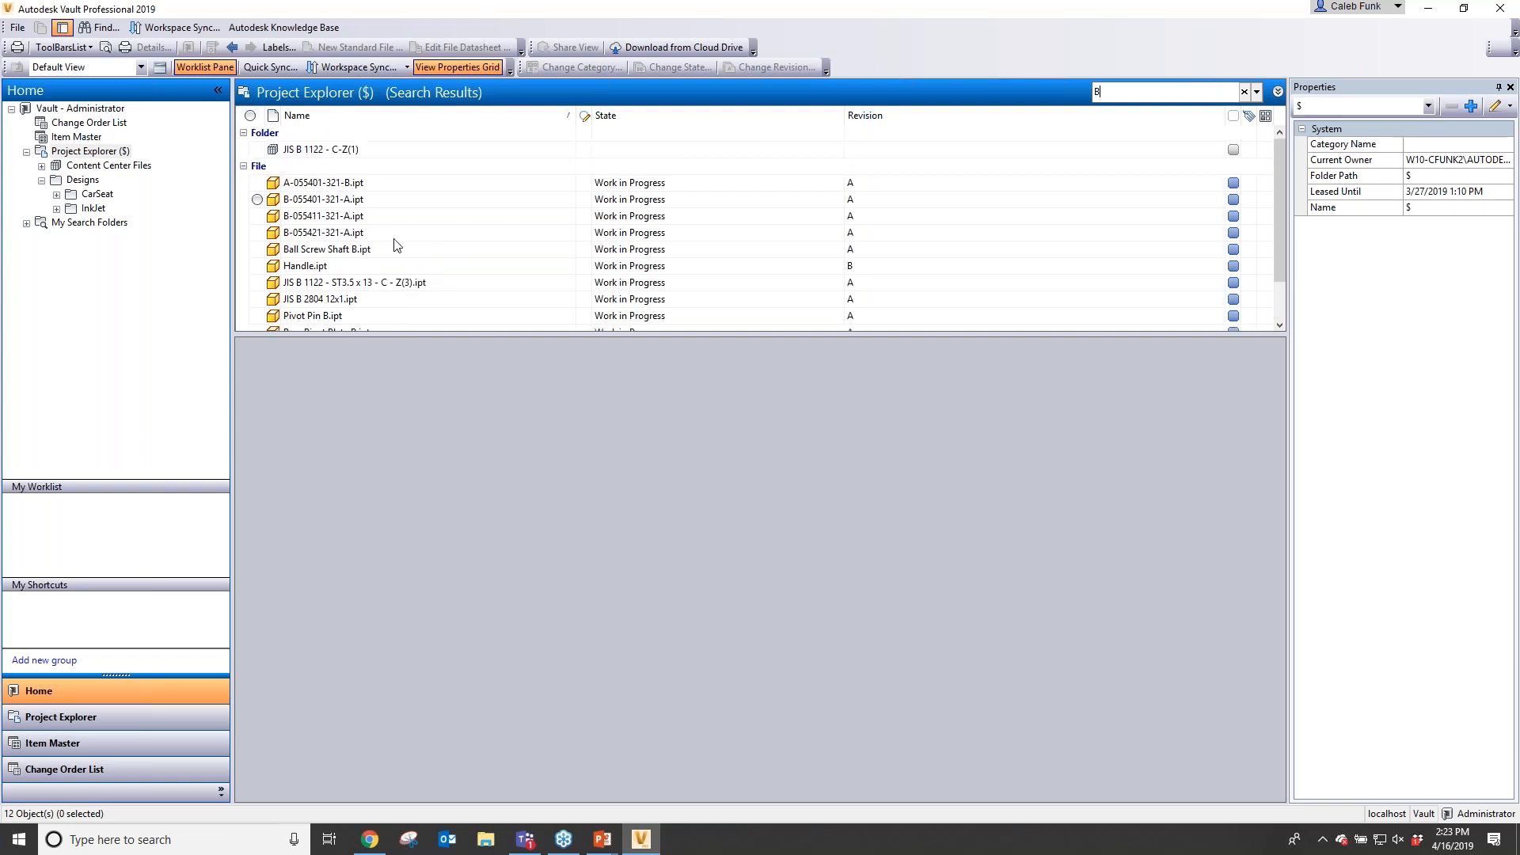
- Select Handle.ipt in the results and scroll through its properties and preview
click(345, 266)
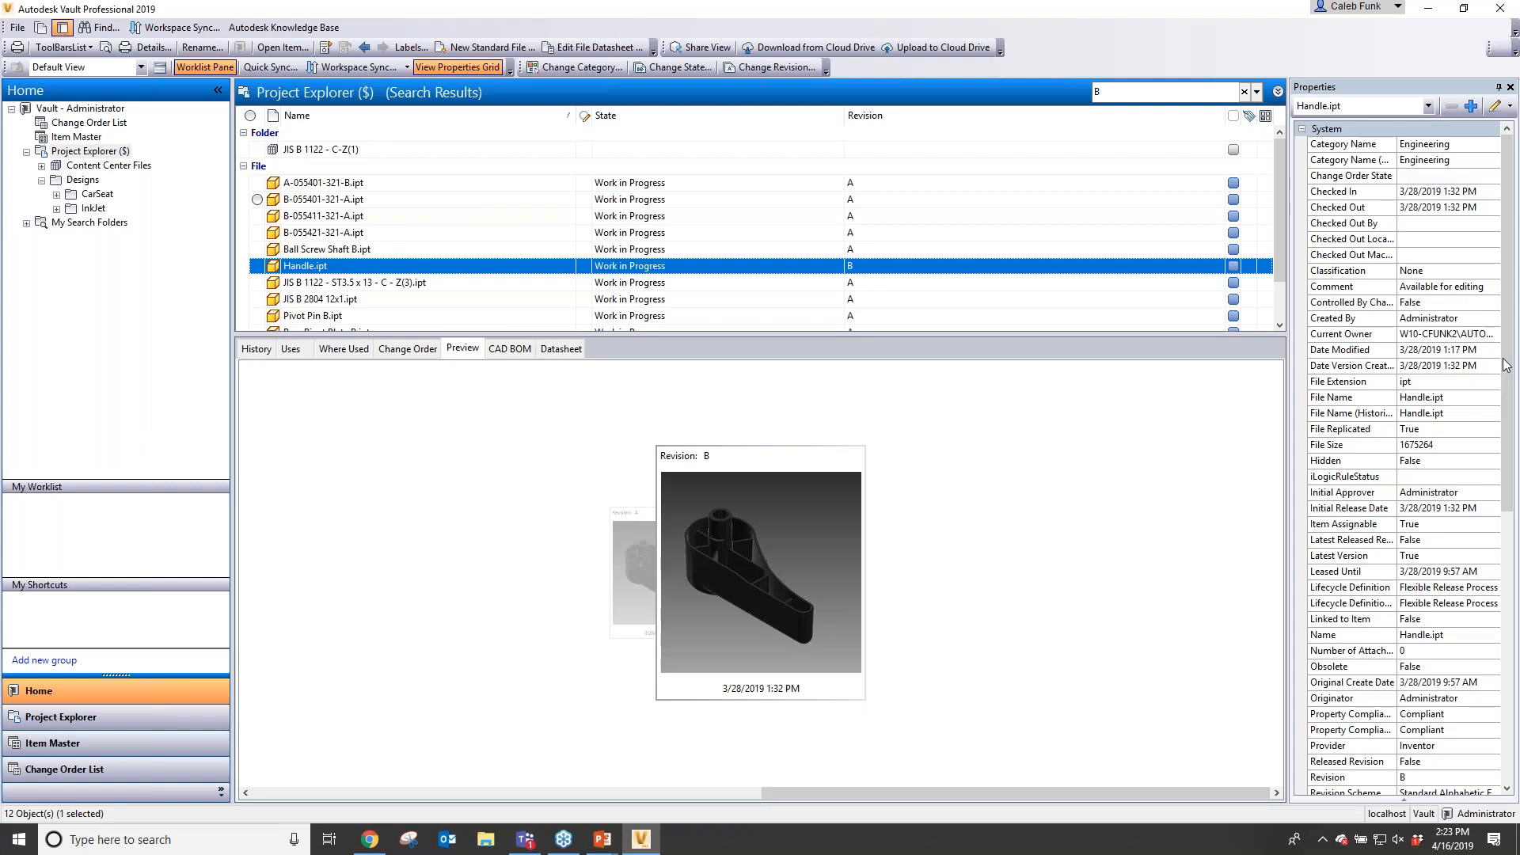
drag(1505, 364, 1441, 702)
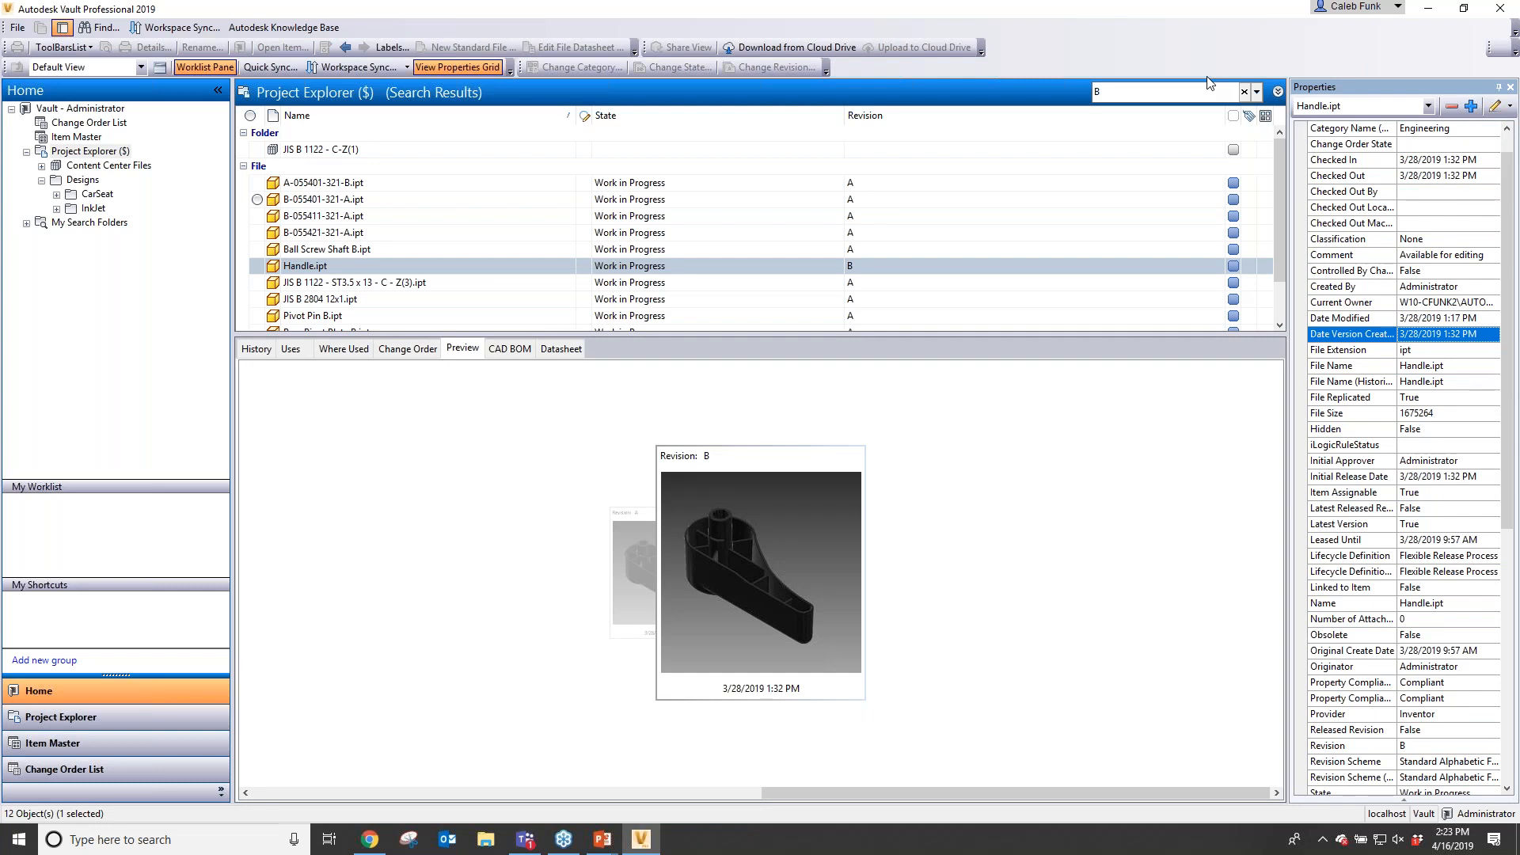
- Replace the search text with 055401 and run the quick search again
key(BackSpace)
text(055401)
key(Return)
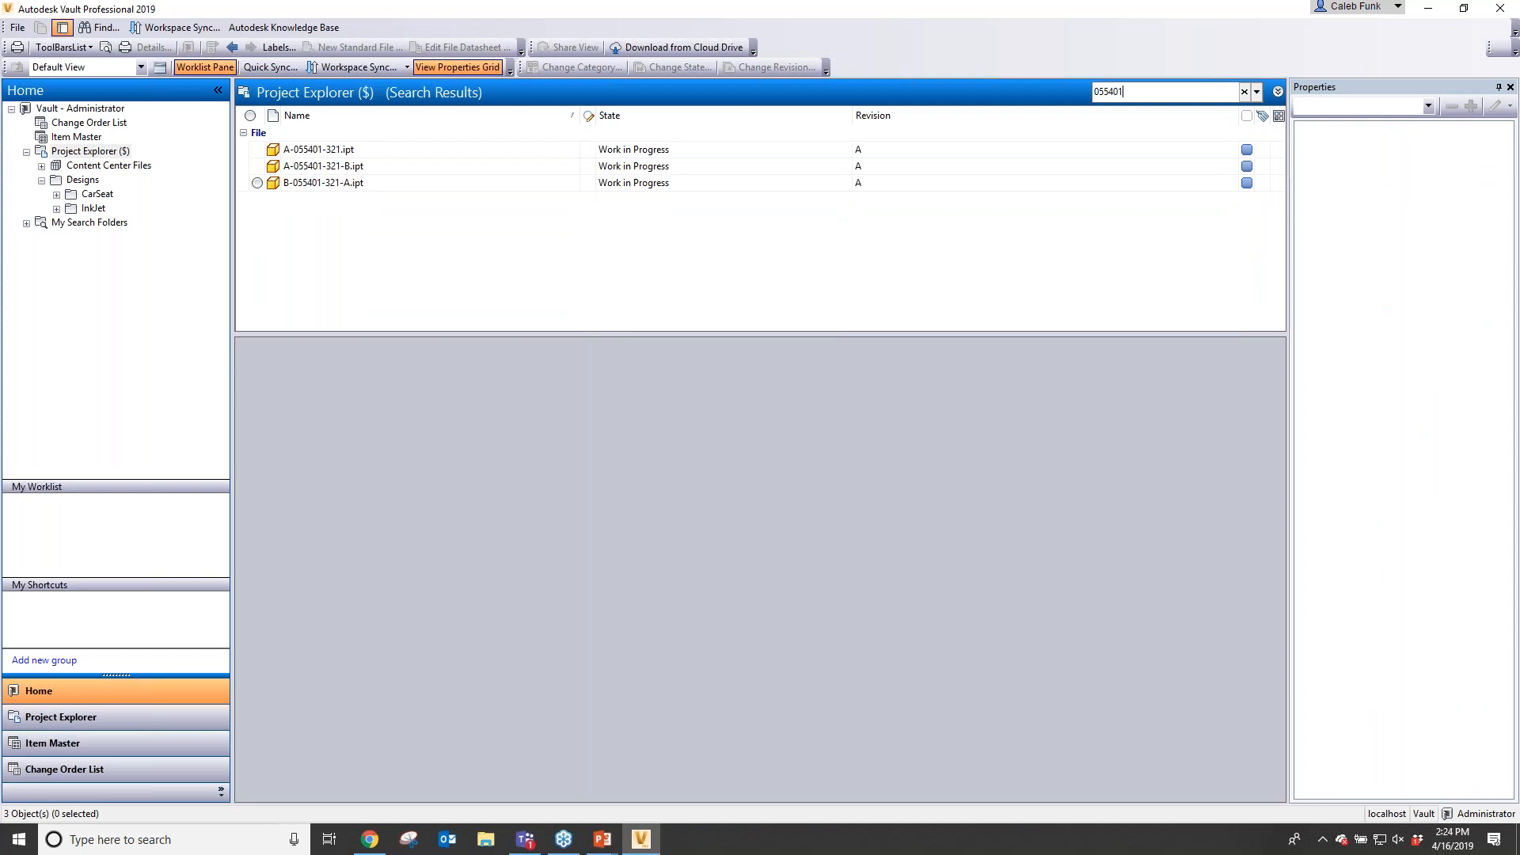
- Clear the quick search and open the search menu to view the recent searches list
click(1245, 92)
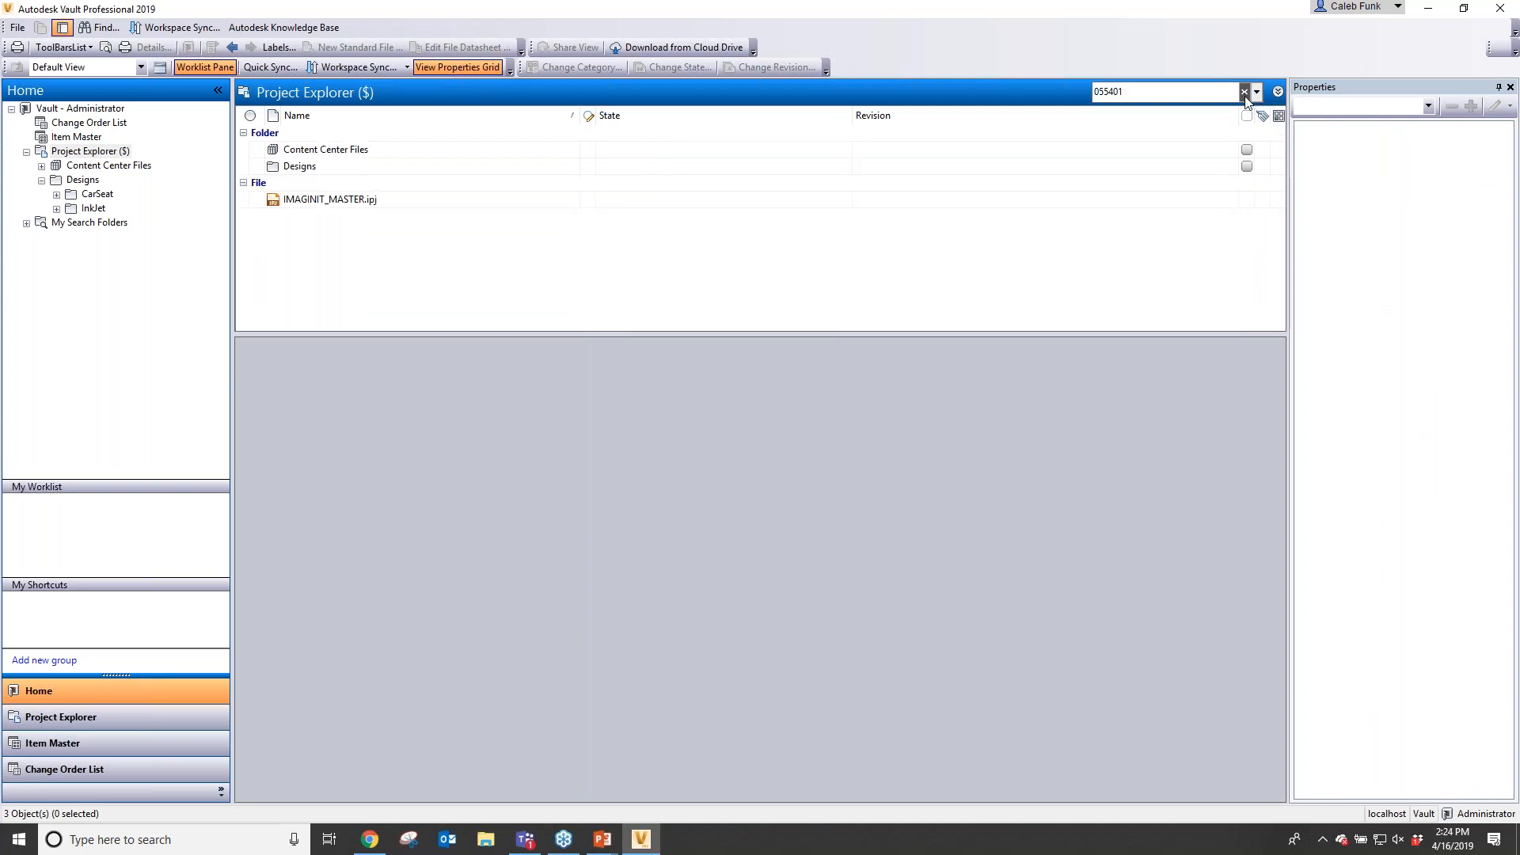
click(1256, 92)
mouse_move(1187, 119)
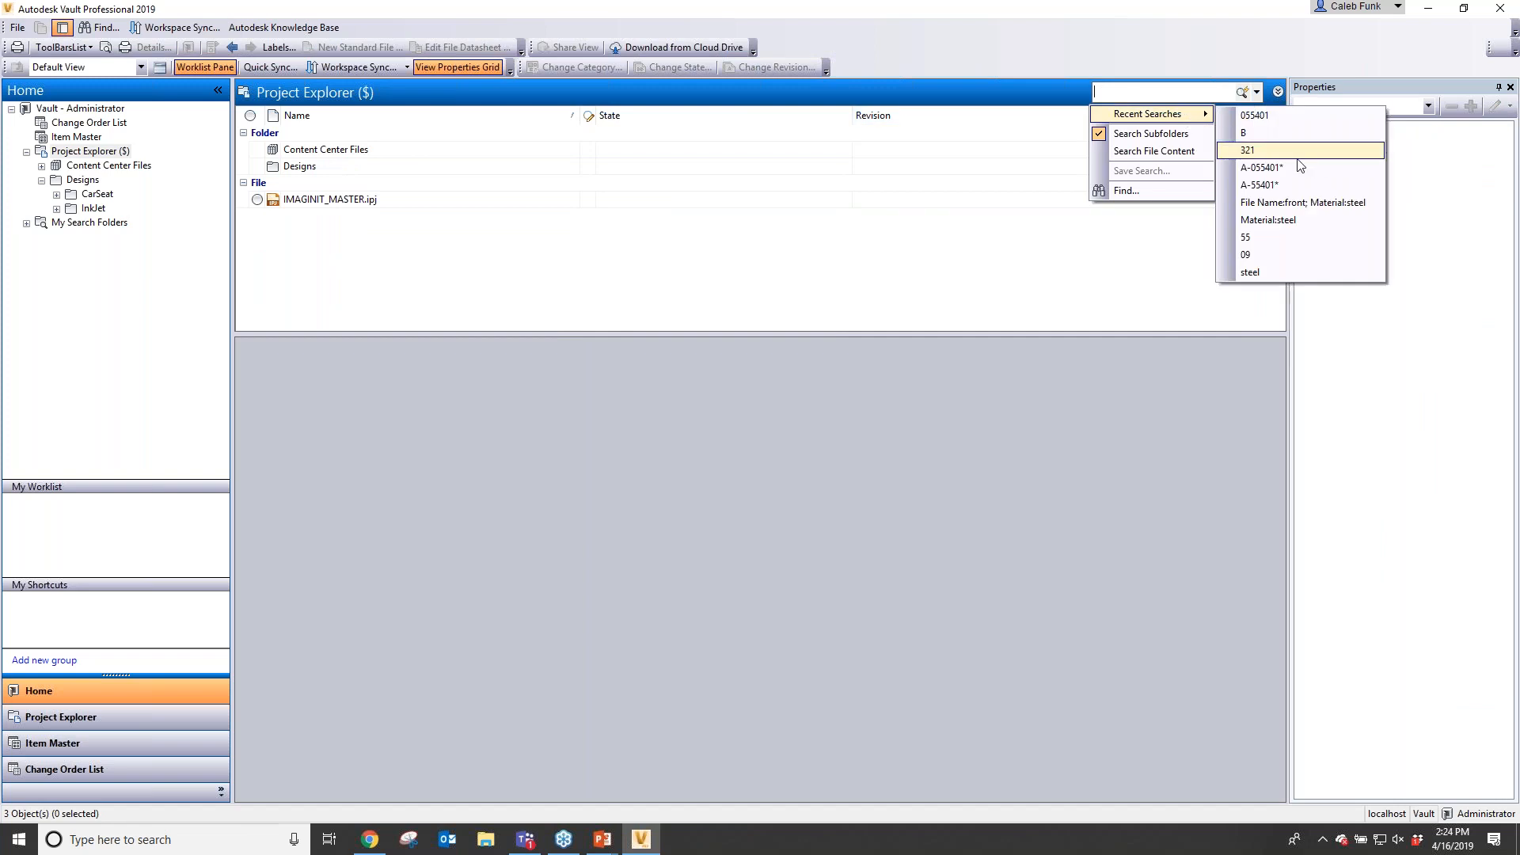
- Quick search the vault for 055471
click(1160, 97)
text(0554)
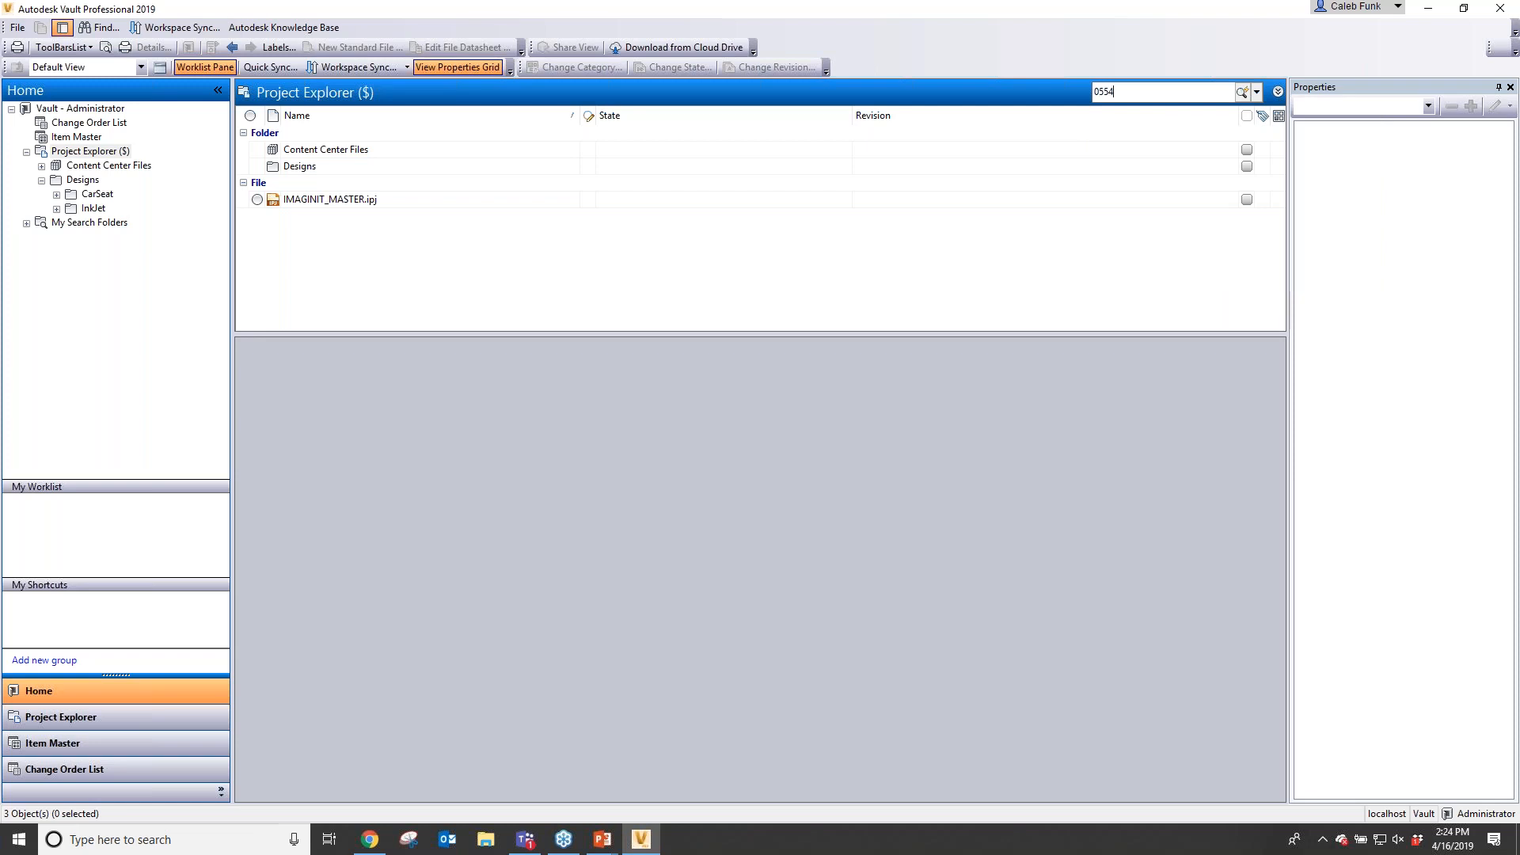
text(71)
key(Return)
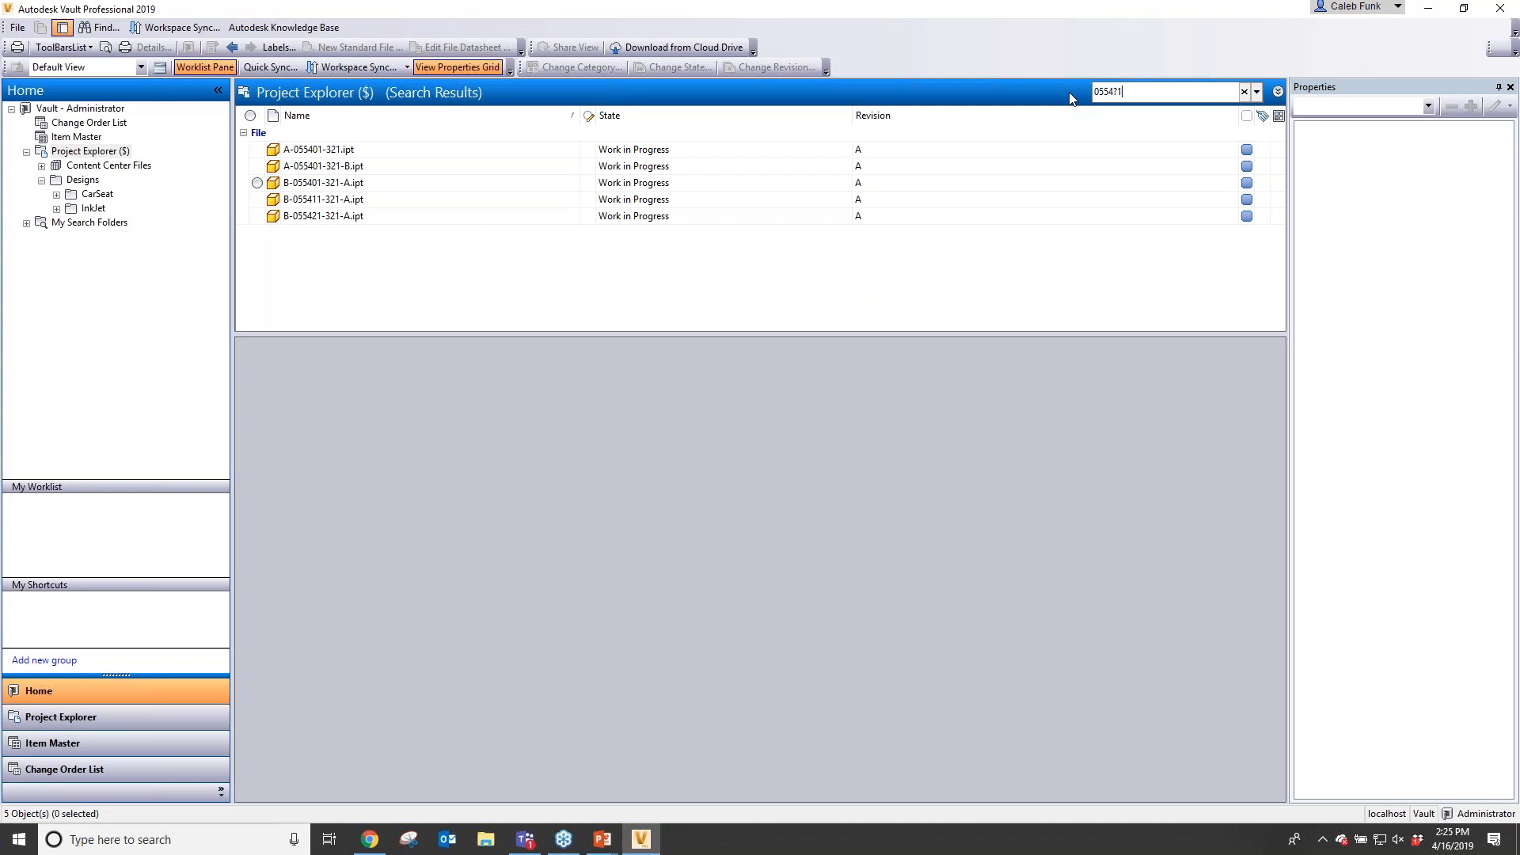
- Change the search text to *55* and run the wildcard quick search
key(BackSpace)
key(BackSpace)
key(BackSpace)
text(5*)
key(Return)
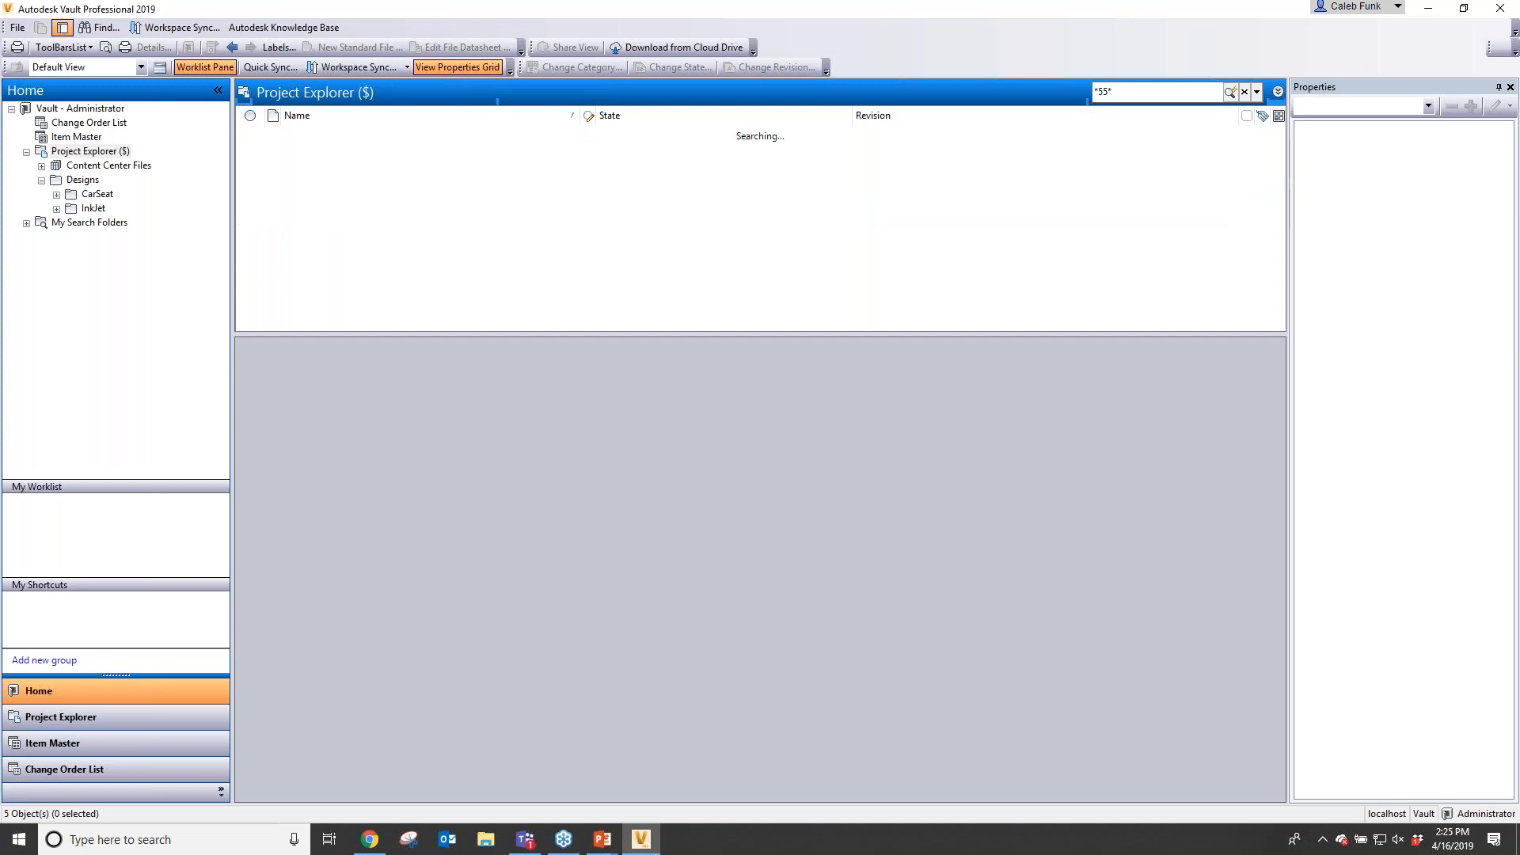
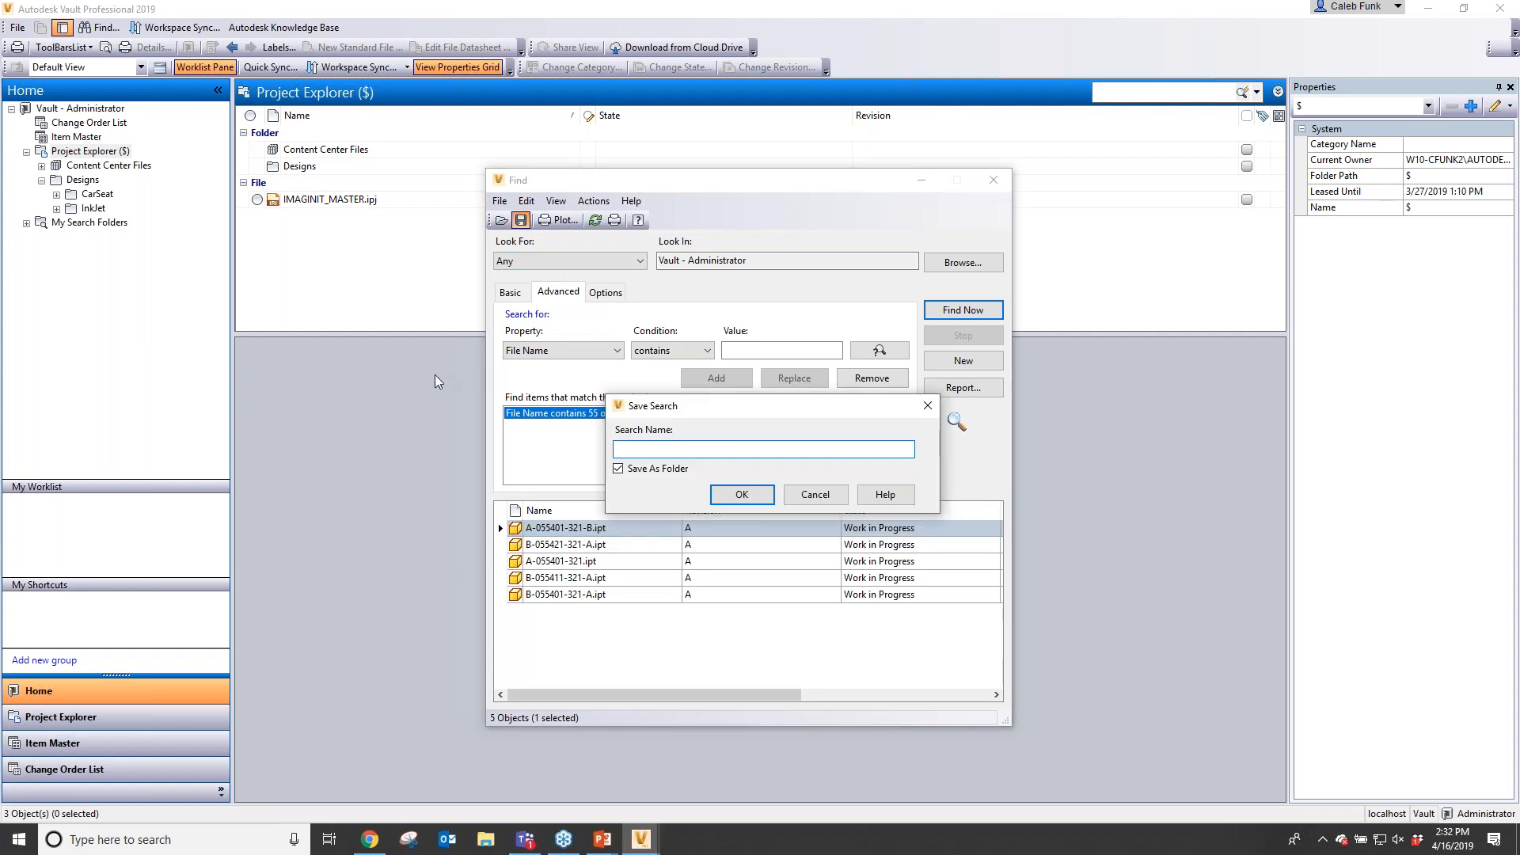
- Save the current Find search as "55 or 321" with Save As Folder enabled, then close the Find dialog
click(669, 470)
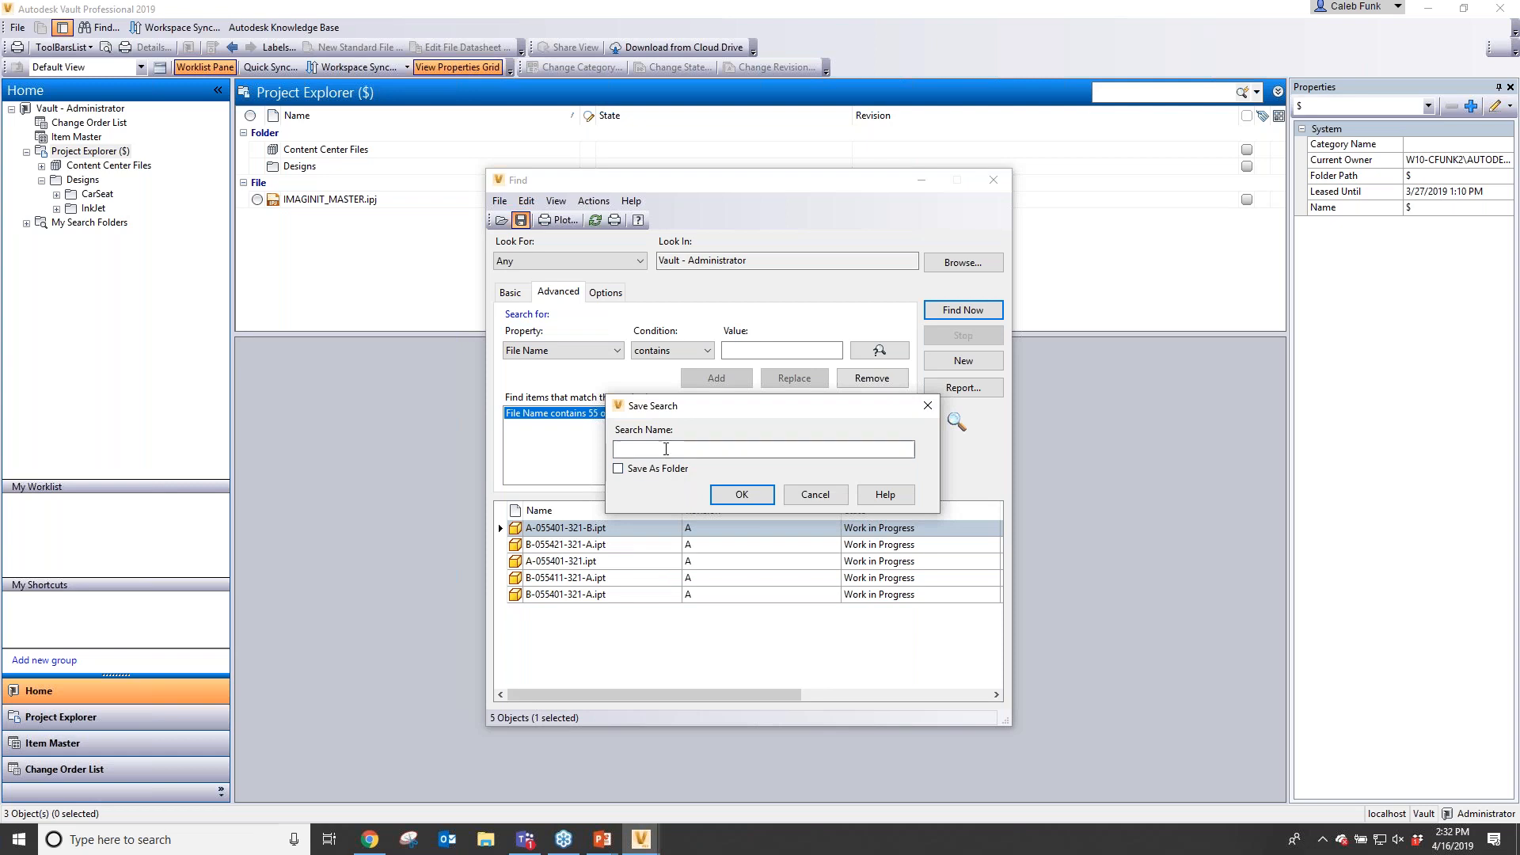
click(668, 448)
text(55 or 321)
click(751, 501)
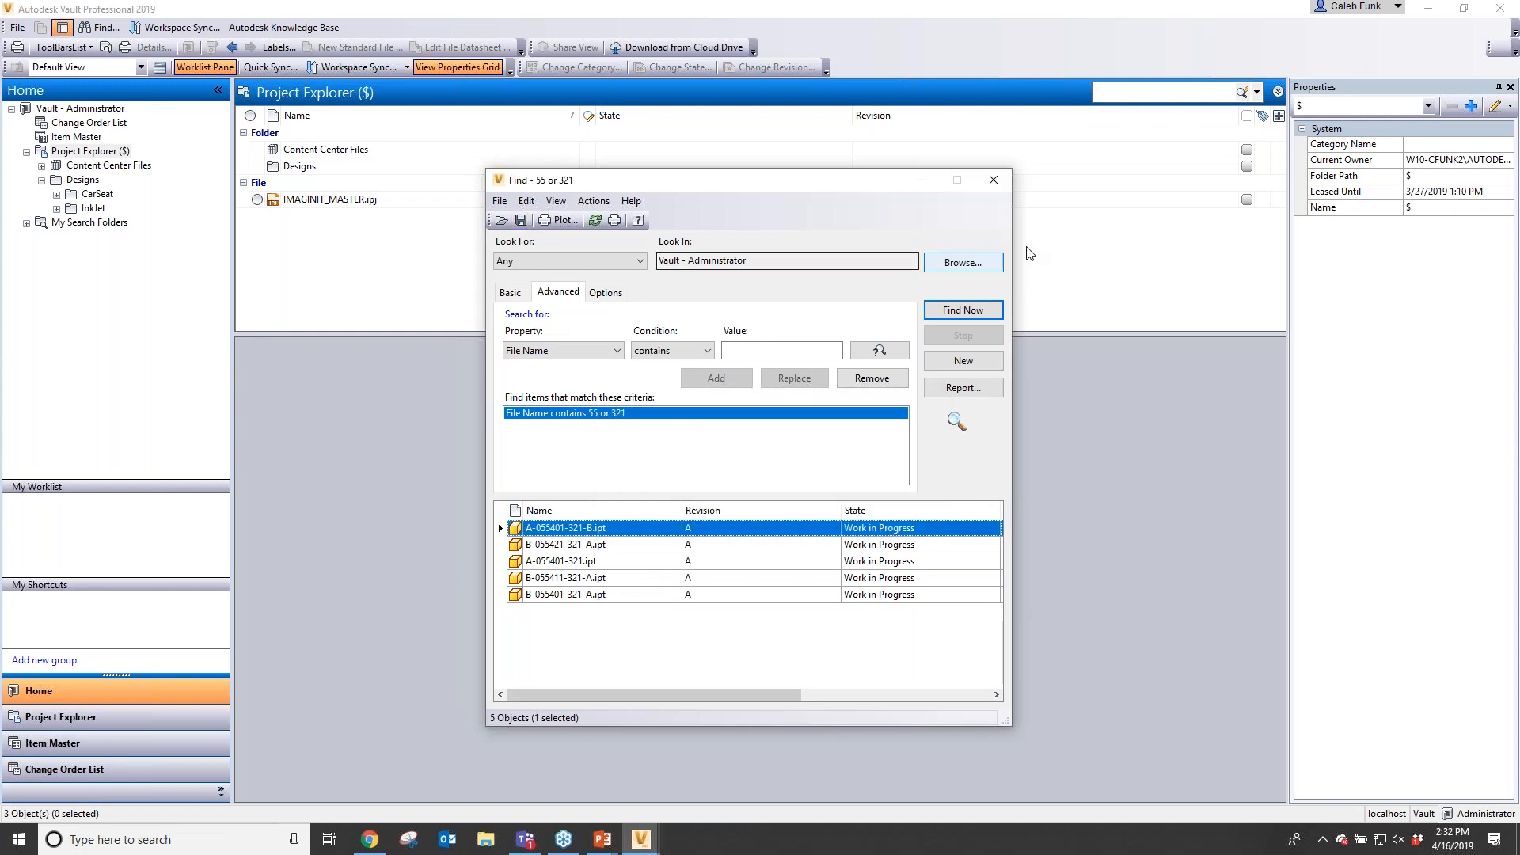
click(995, 183)
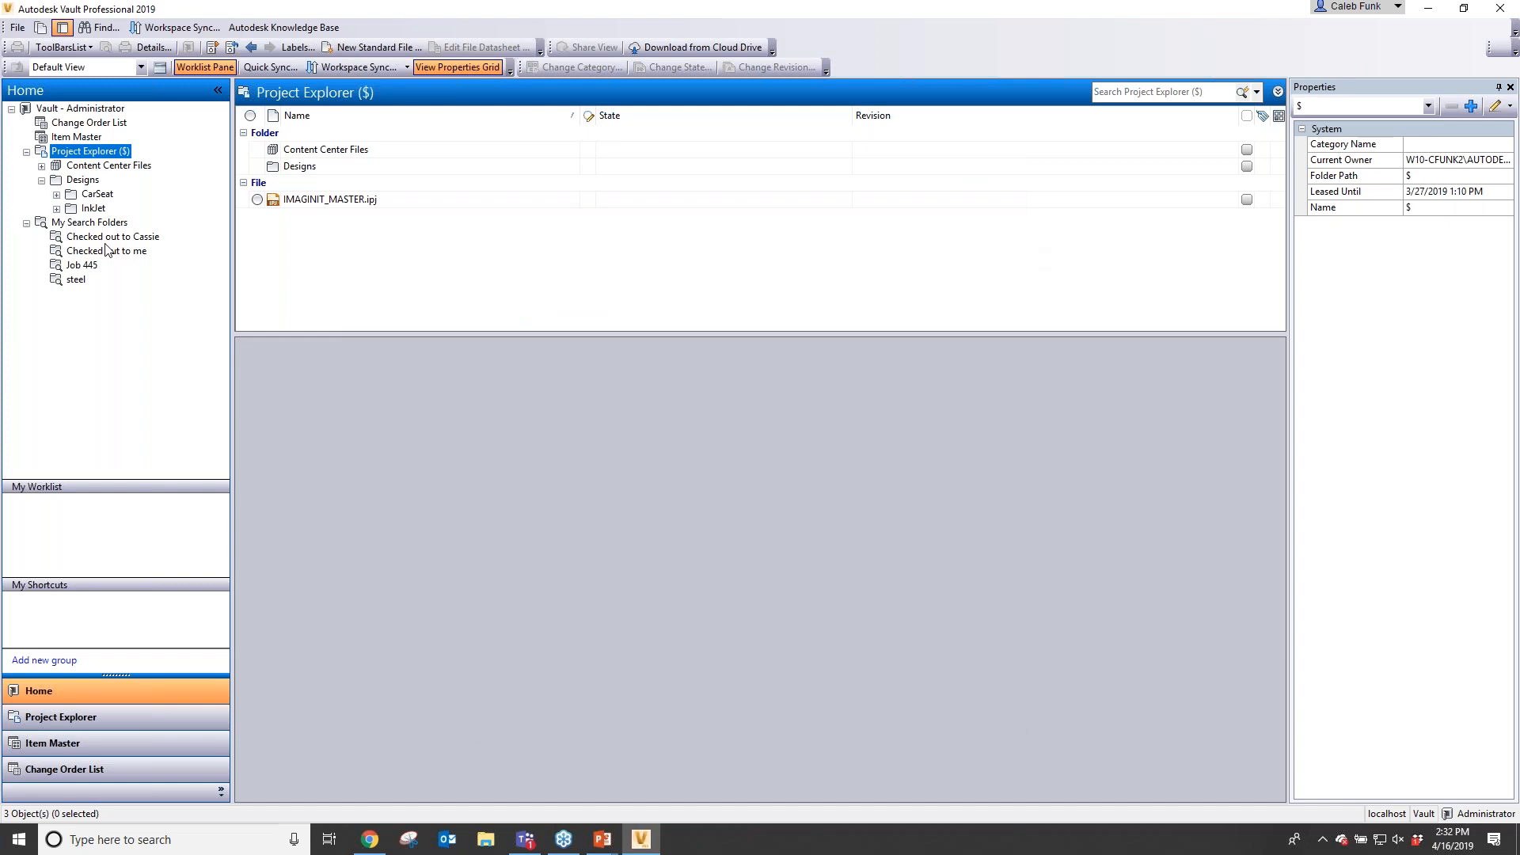
- Delete the two checked-out search folders under My Search Folders along with their underlying saved searches
click(105, 250)
key(Delete)
key(Return)
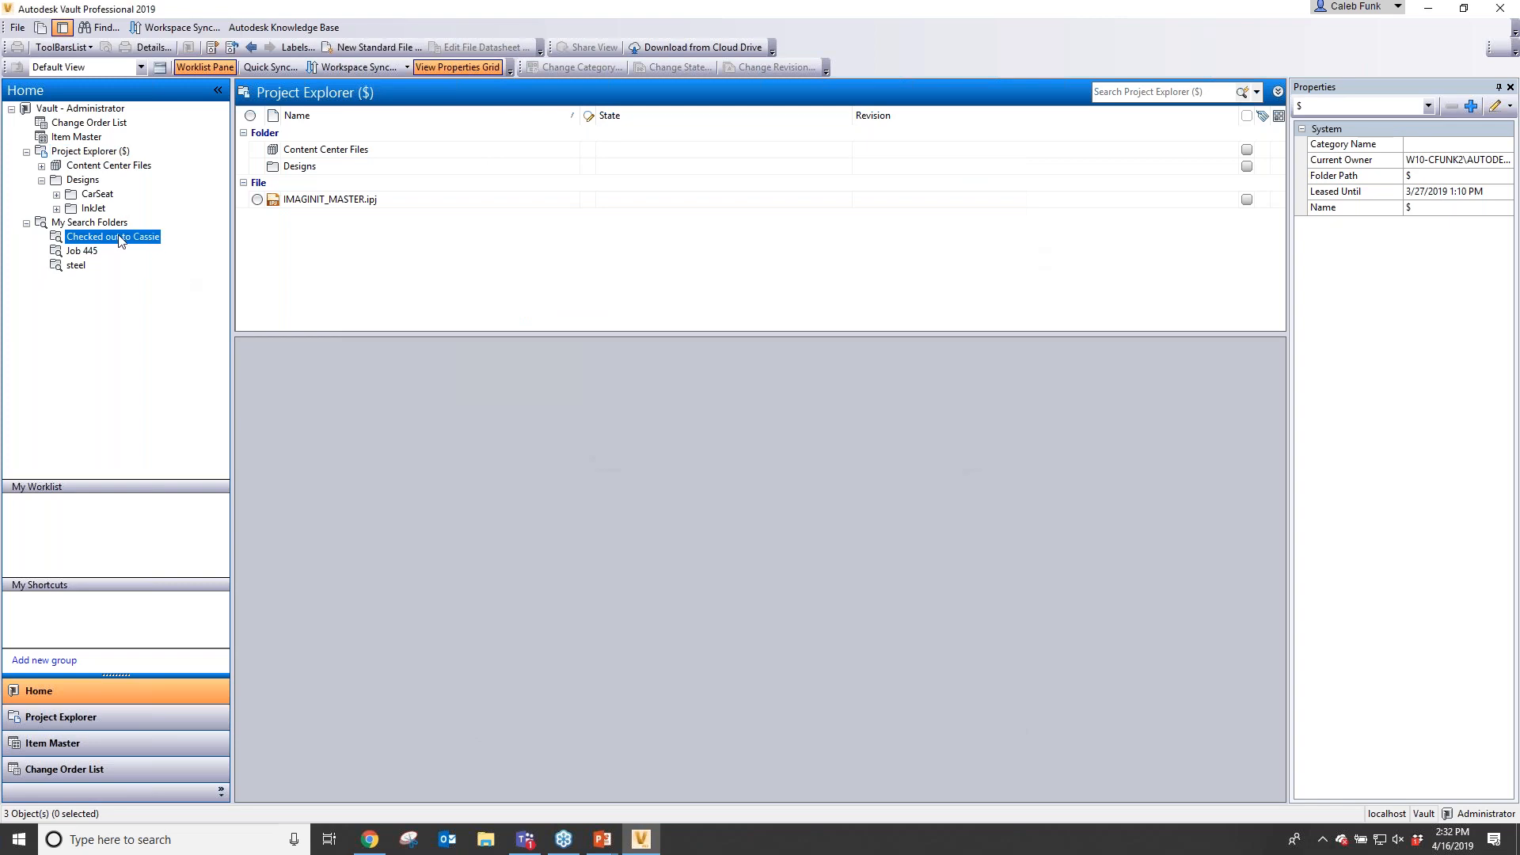
key(Delete)
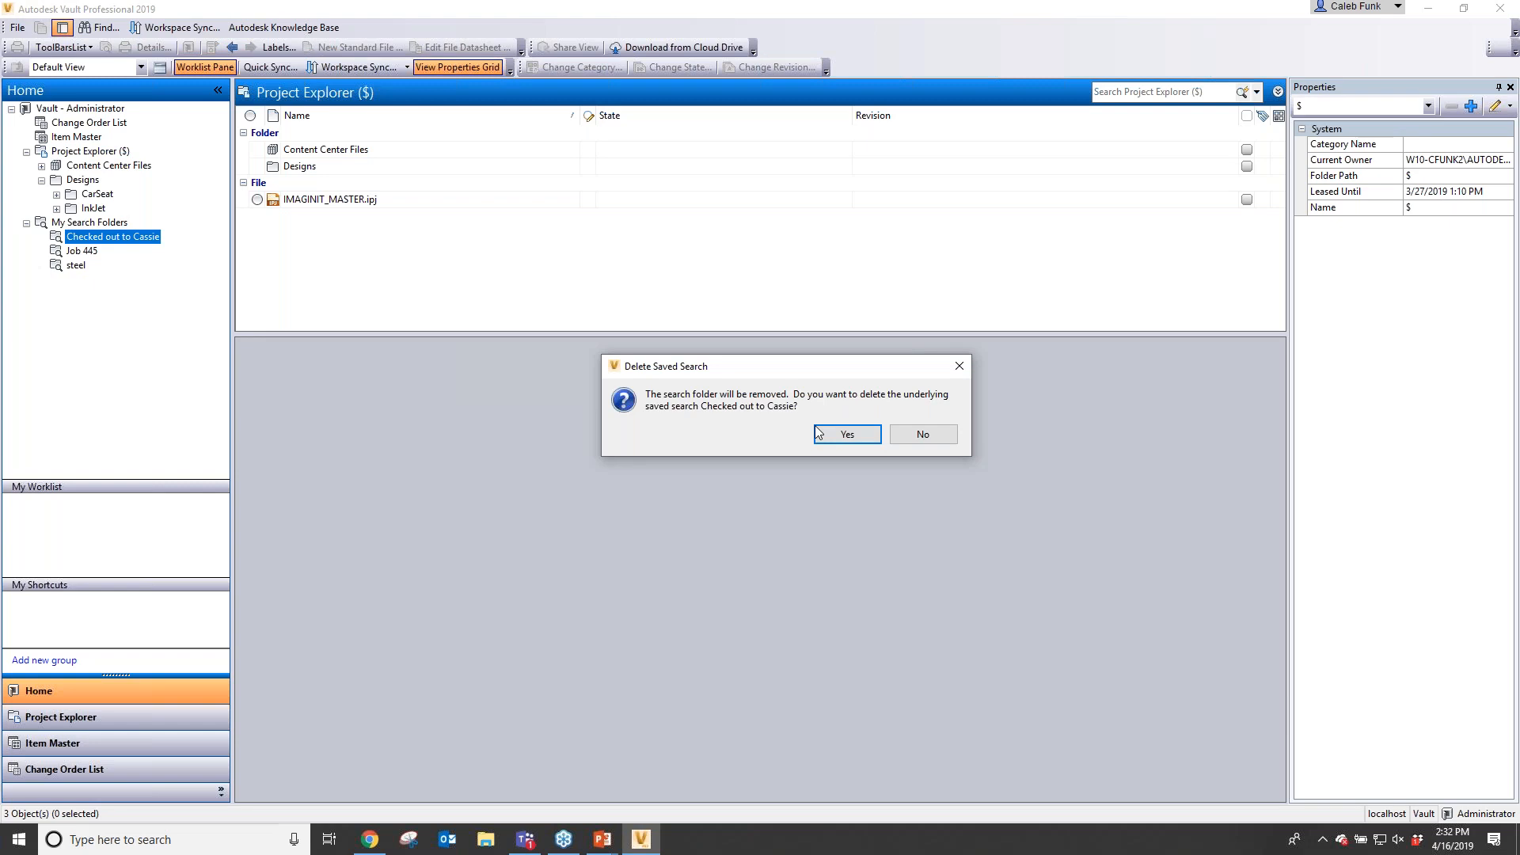
click(818, 433)
- Delete the Job 445 and steel search folders together with their underlying saved searches
right_click(85, 240)
click(120, 267)
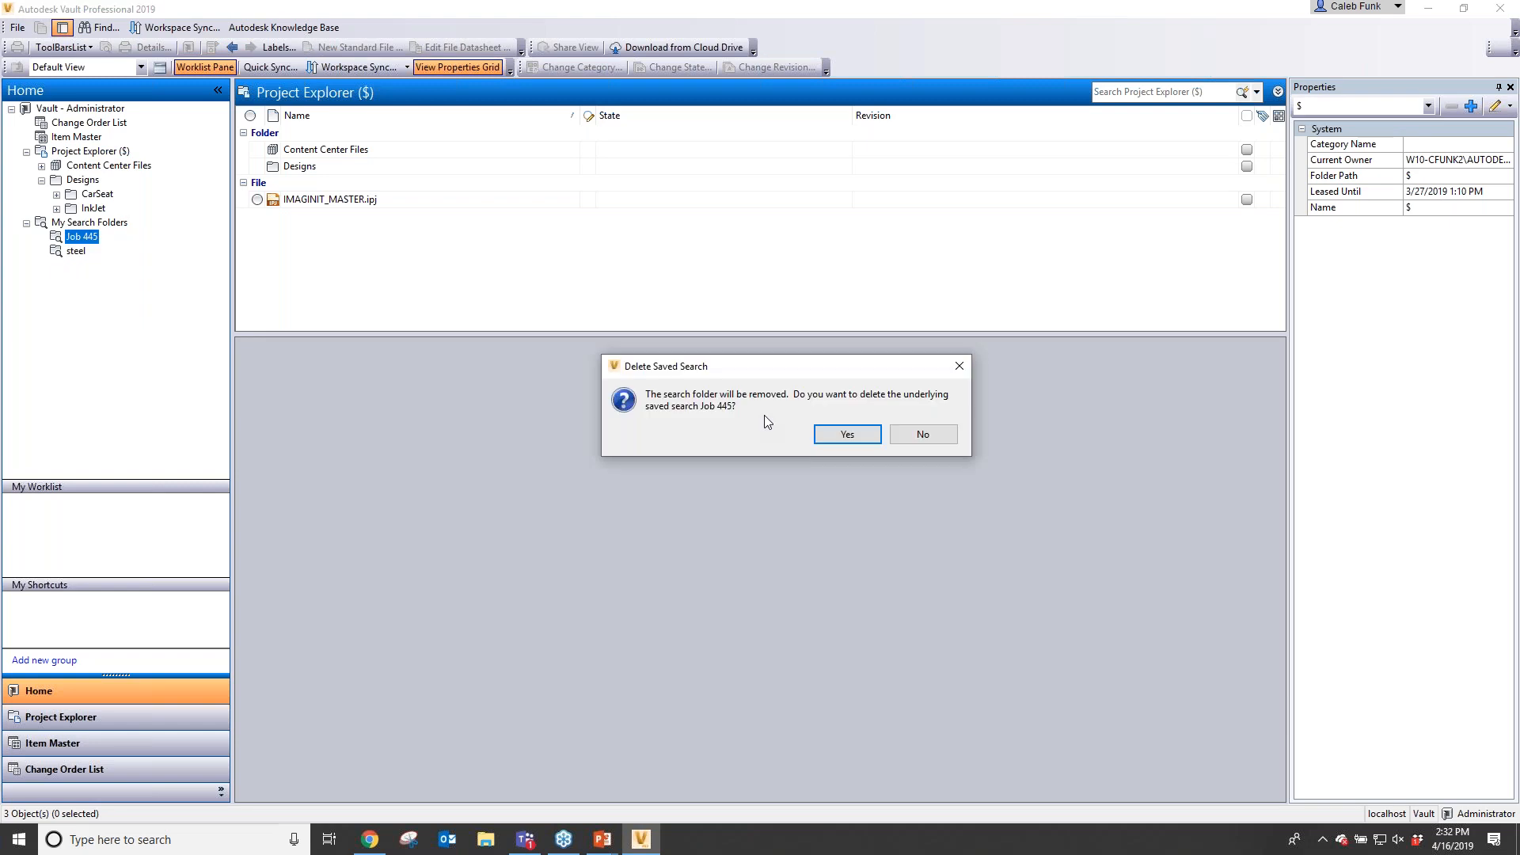
key(Return)
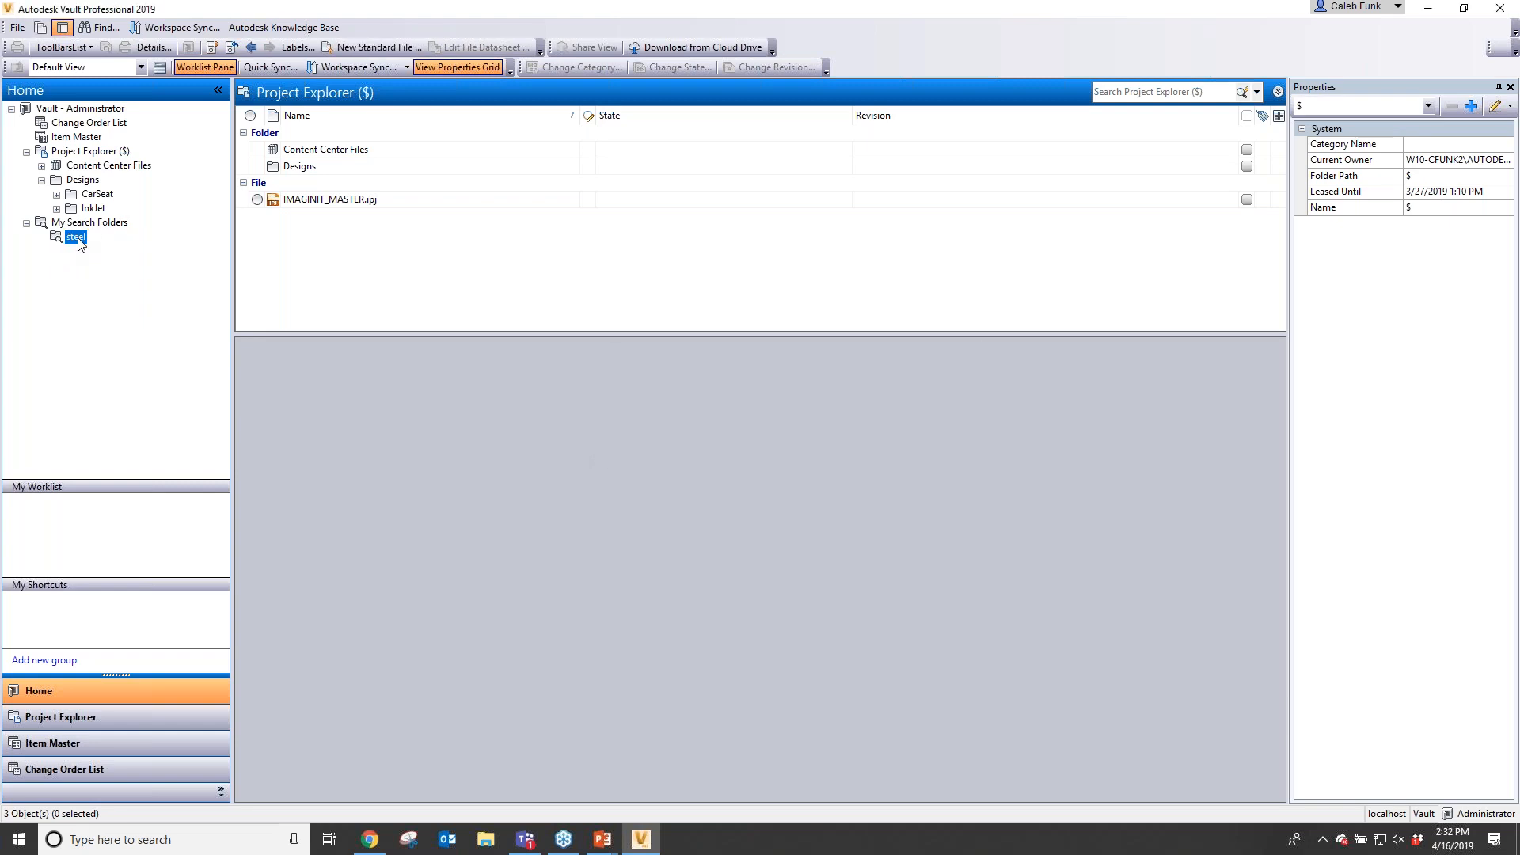
key(Delete)
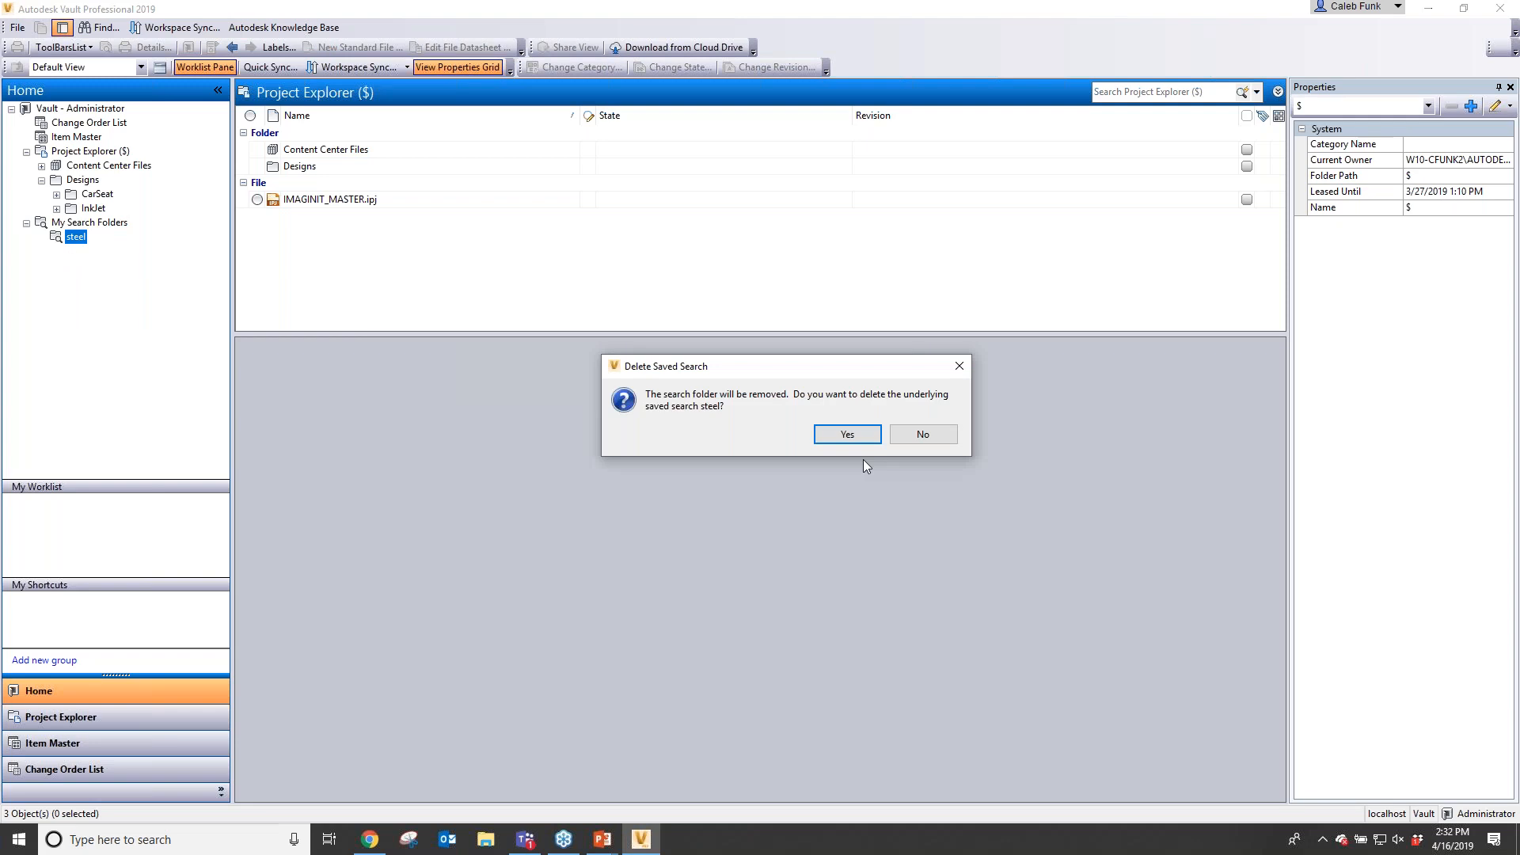
key(Return)
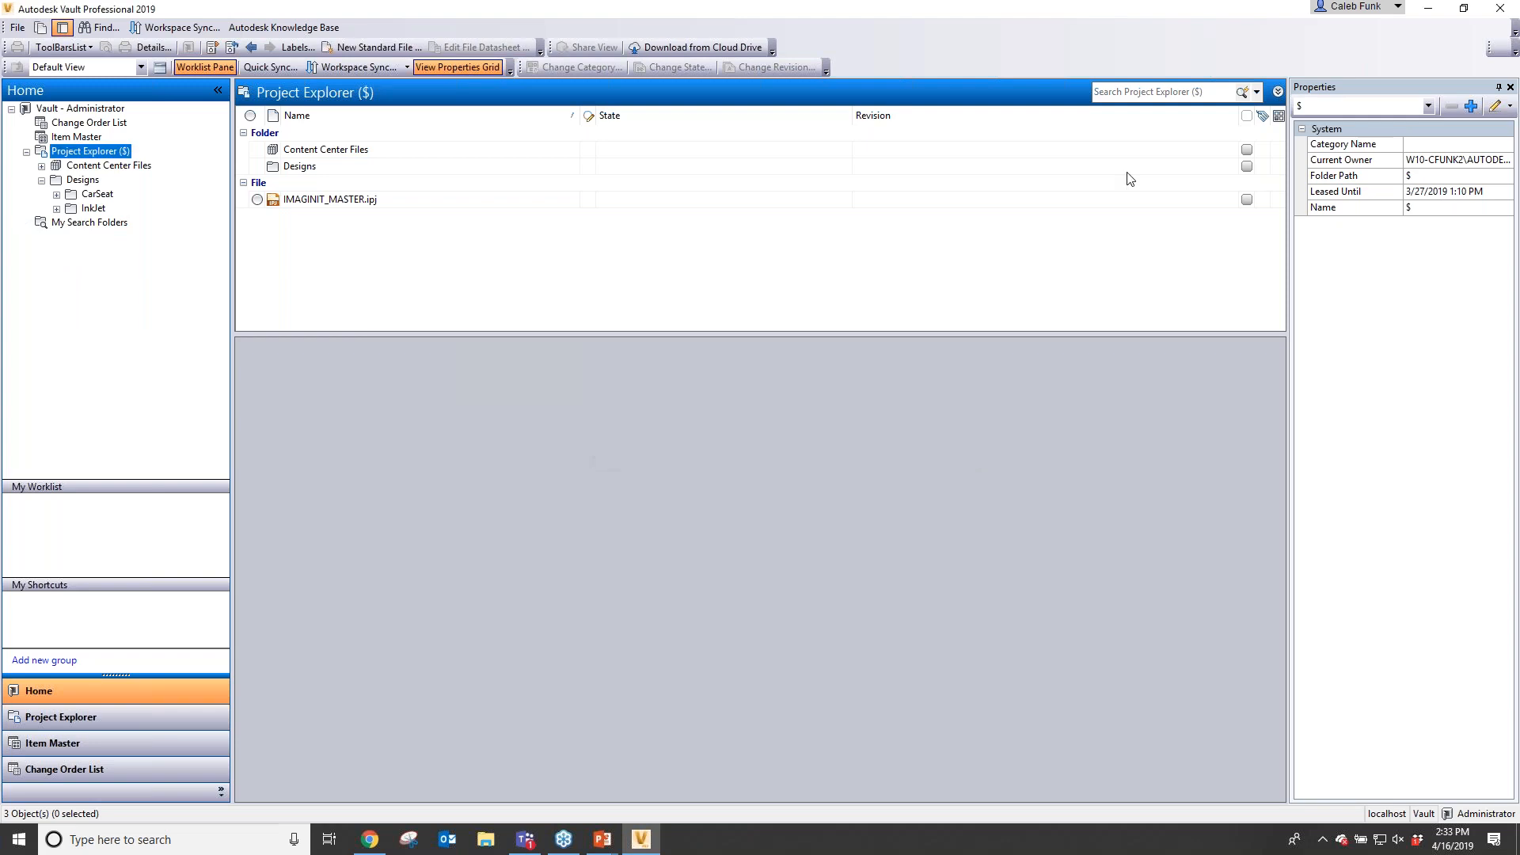
- Open the saved "55 or 321" search in the Find dialog, then close the dialog
click(1158, 93)
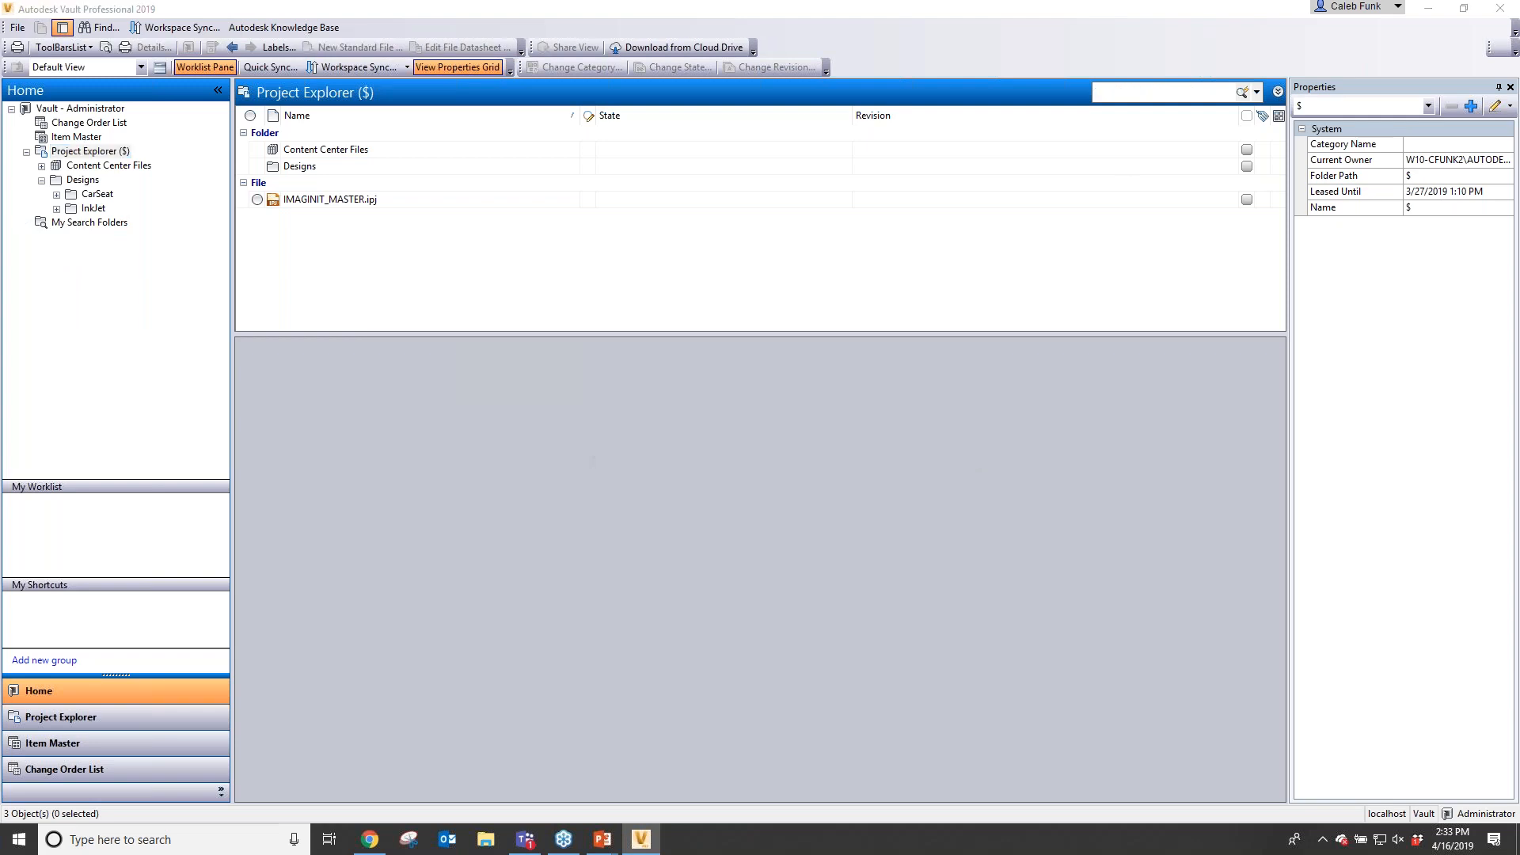
click(502, 221)
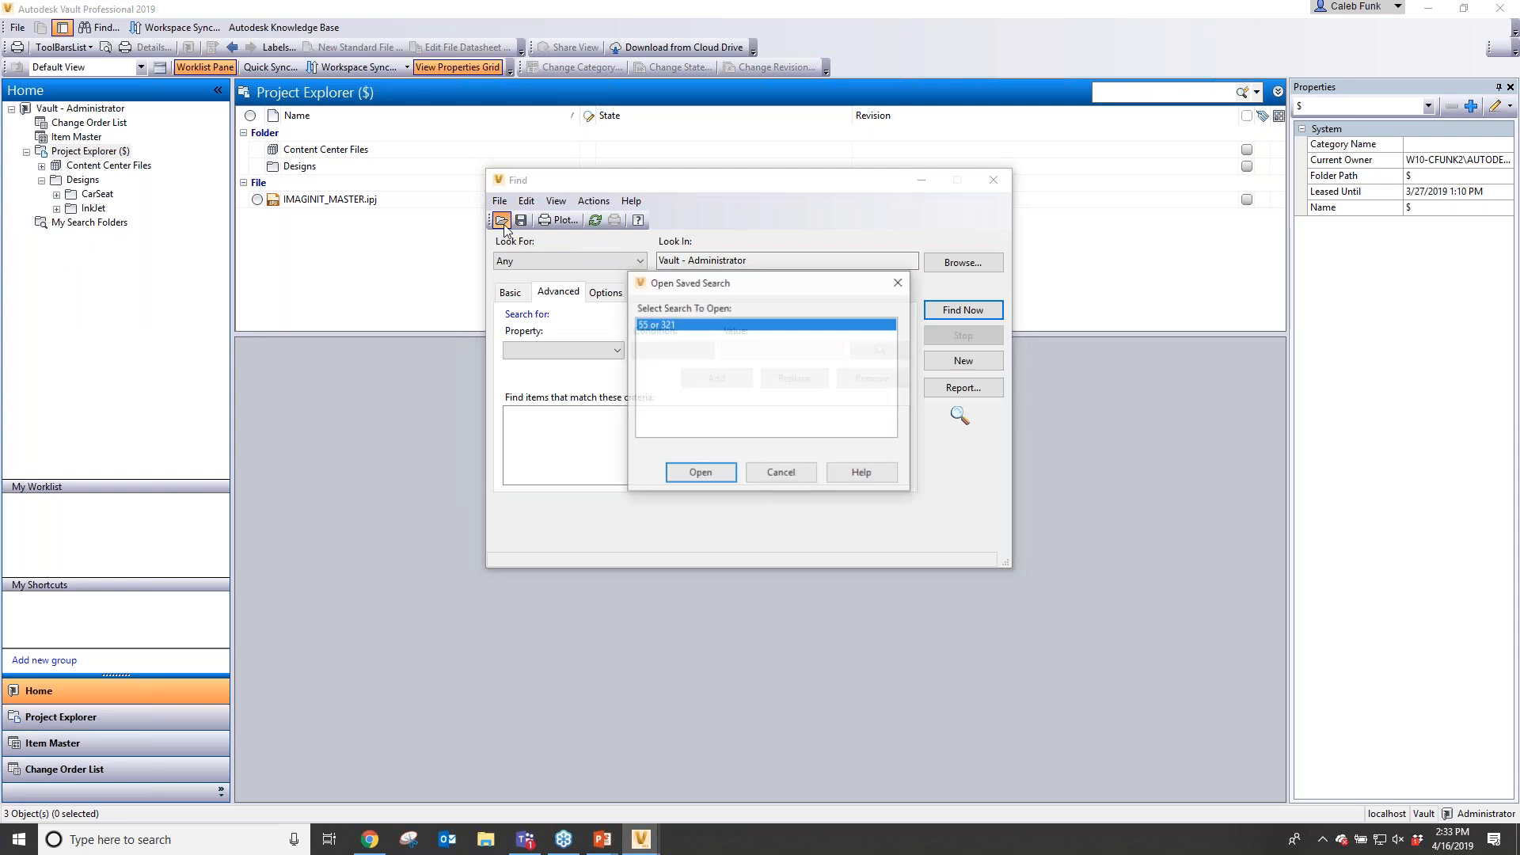
click(697, 480)
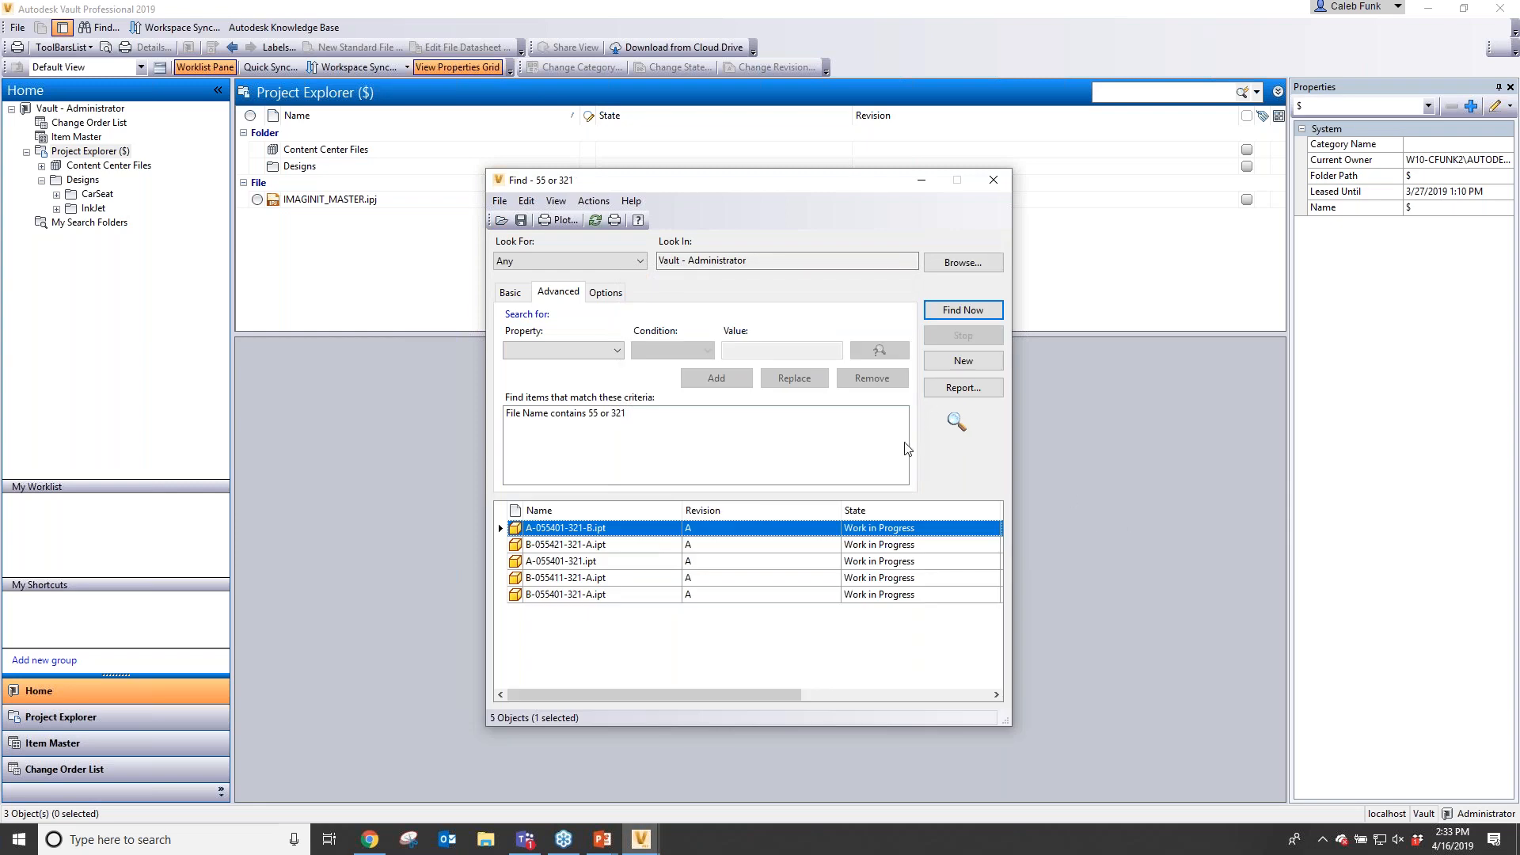
click(999, 186)
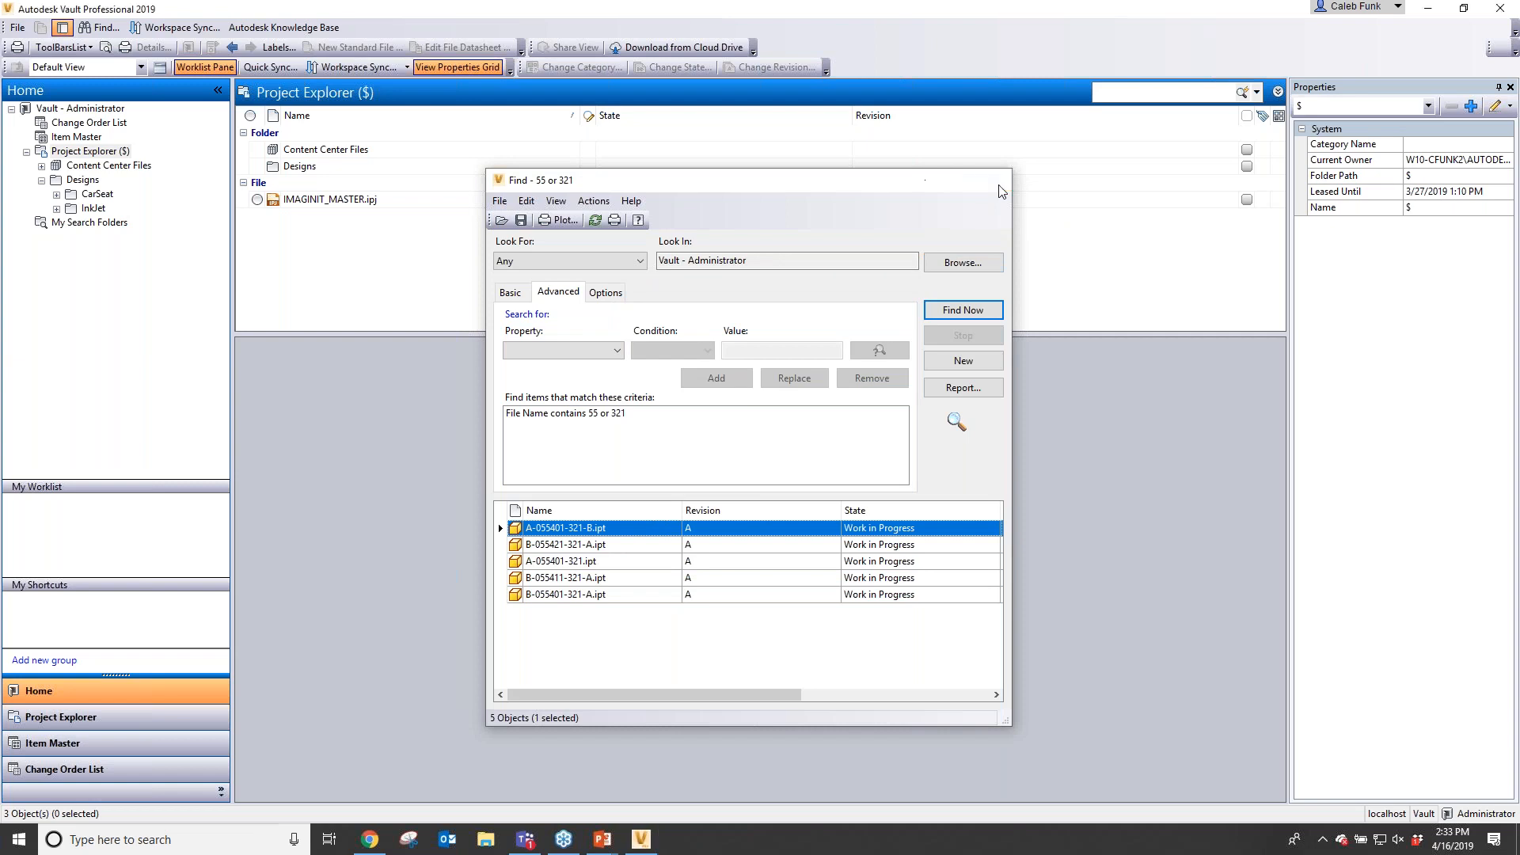
- Open the Find dialog from the quick search menu and view the list of saved searches without opening one
click(1257, 92)
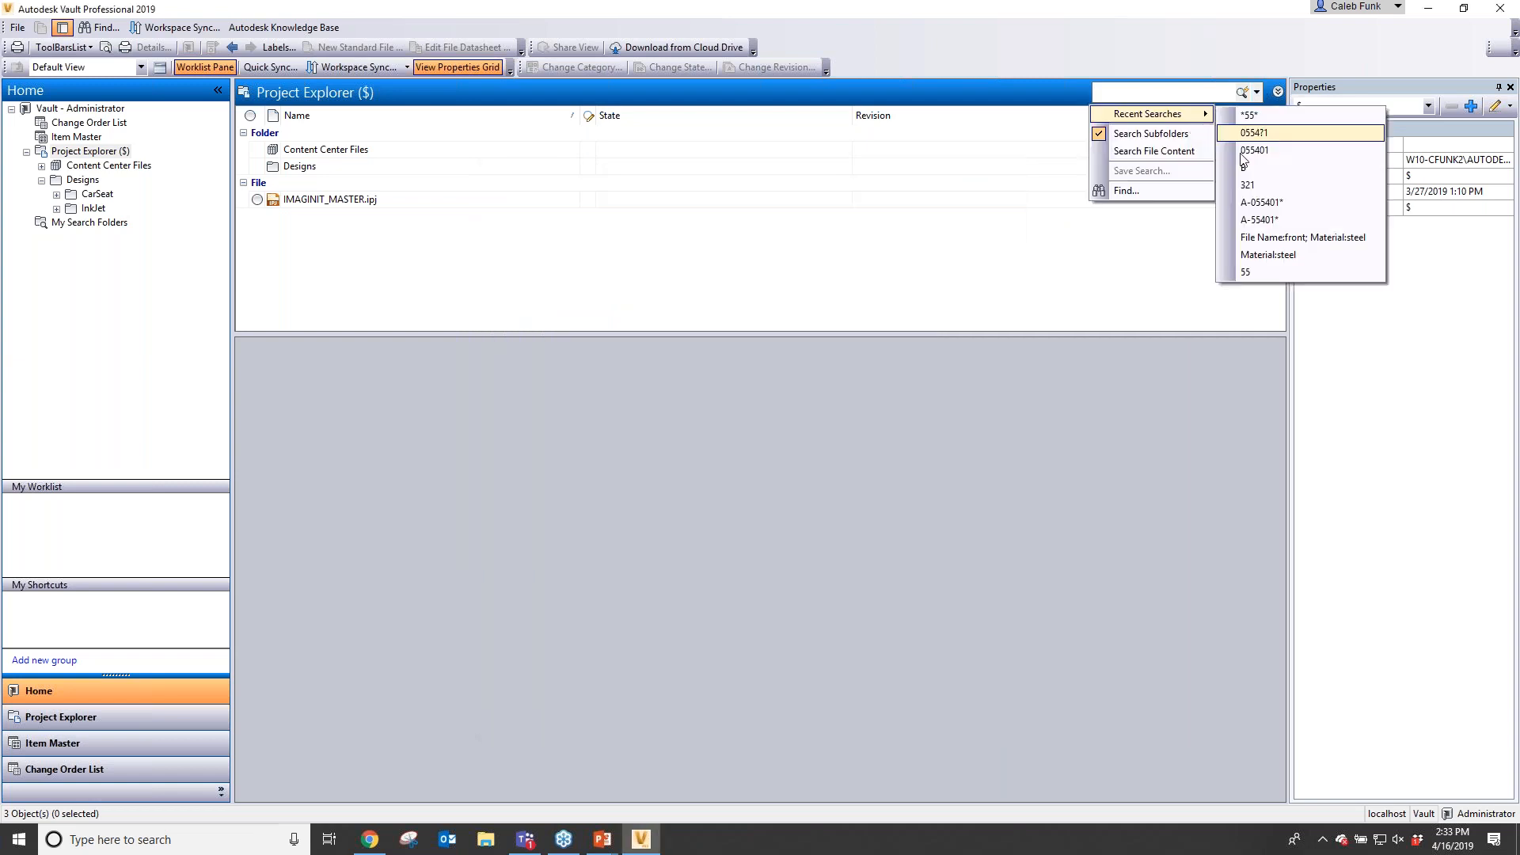
click(1137, 193)
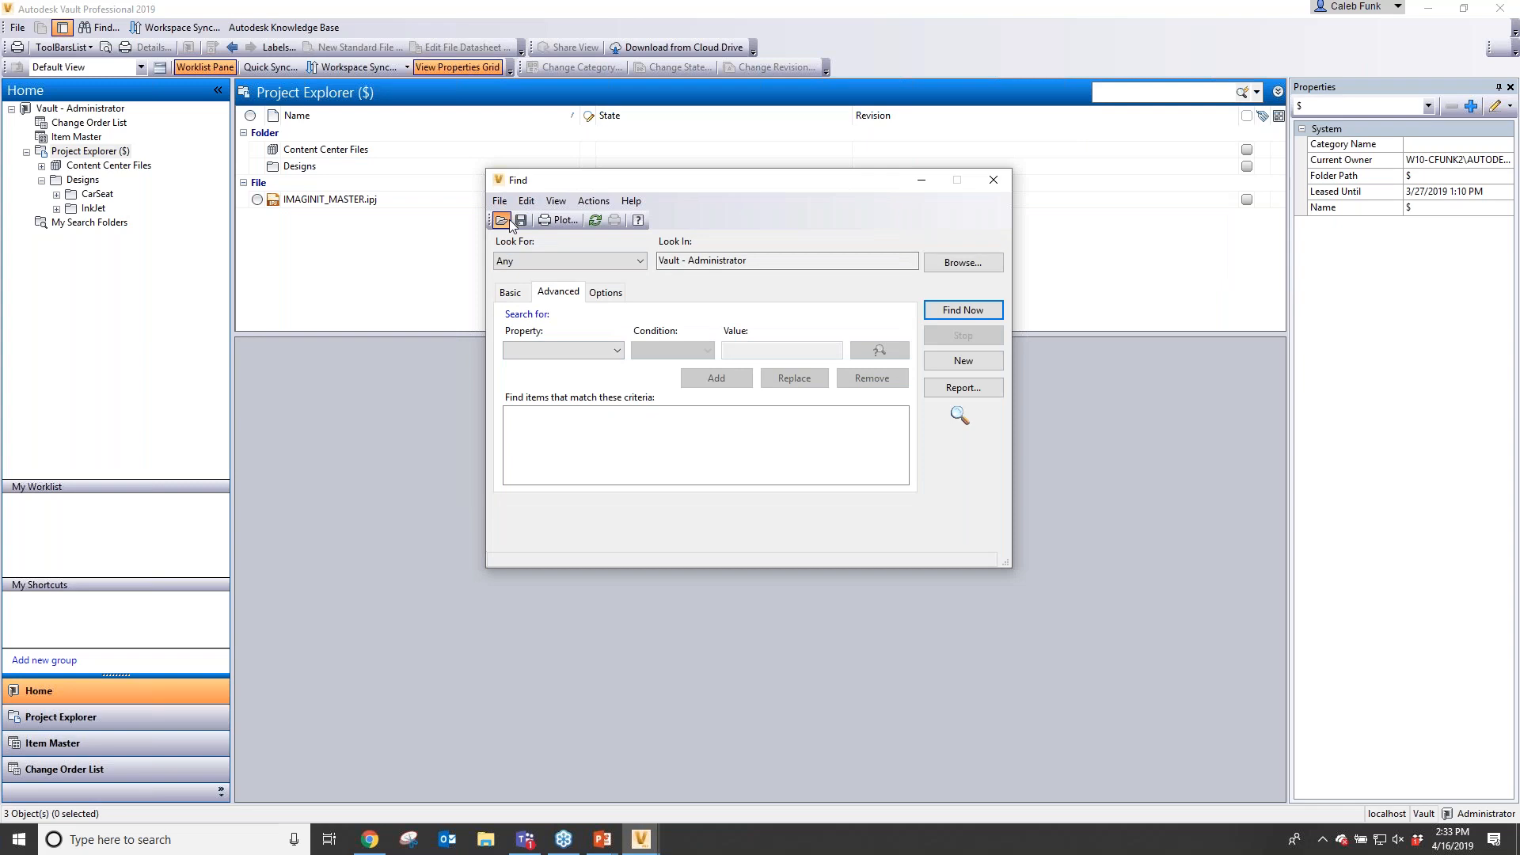
click(510, 220)
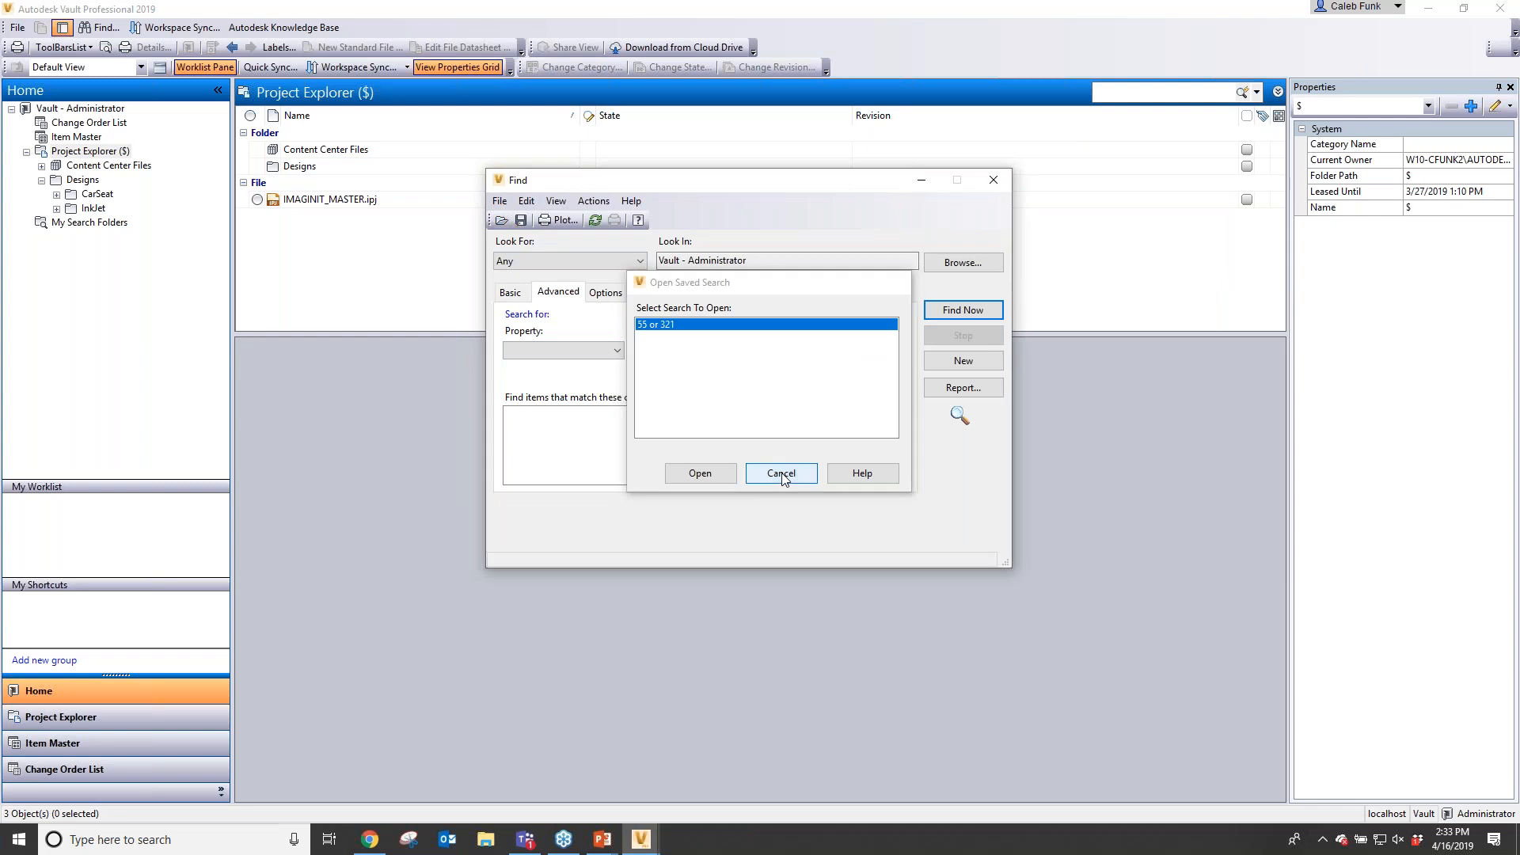
click(782, 475)
- Add the advanced criterion Checked Out By contains administrator and run Find Now
click(596, 351)
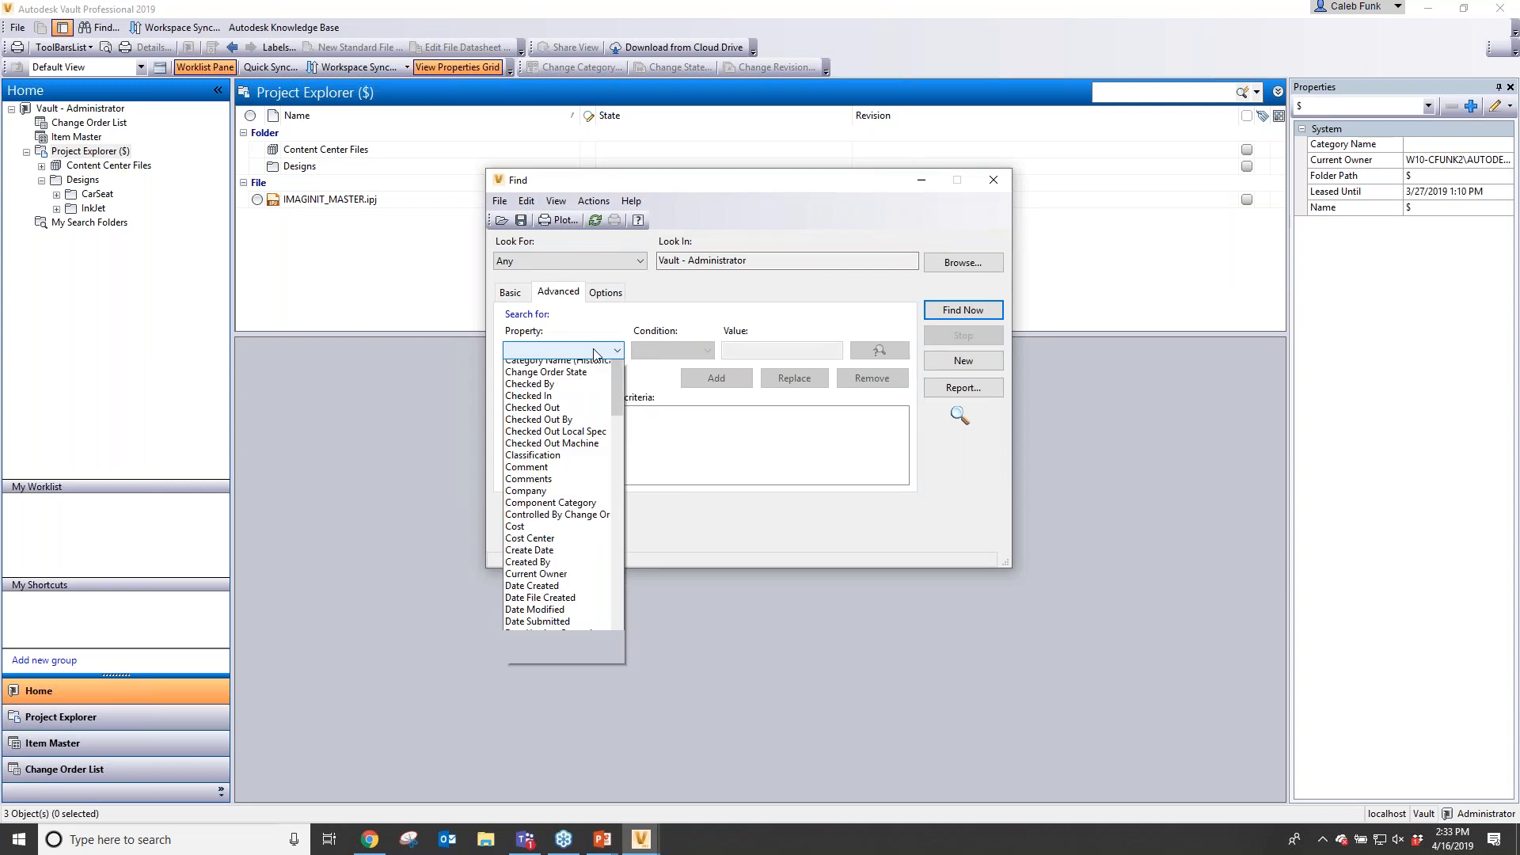
click(594, 352)
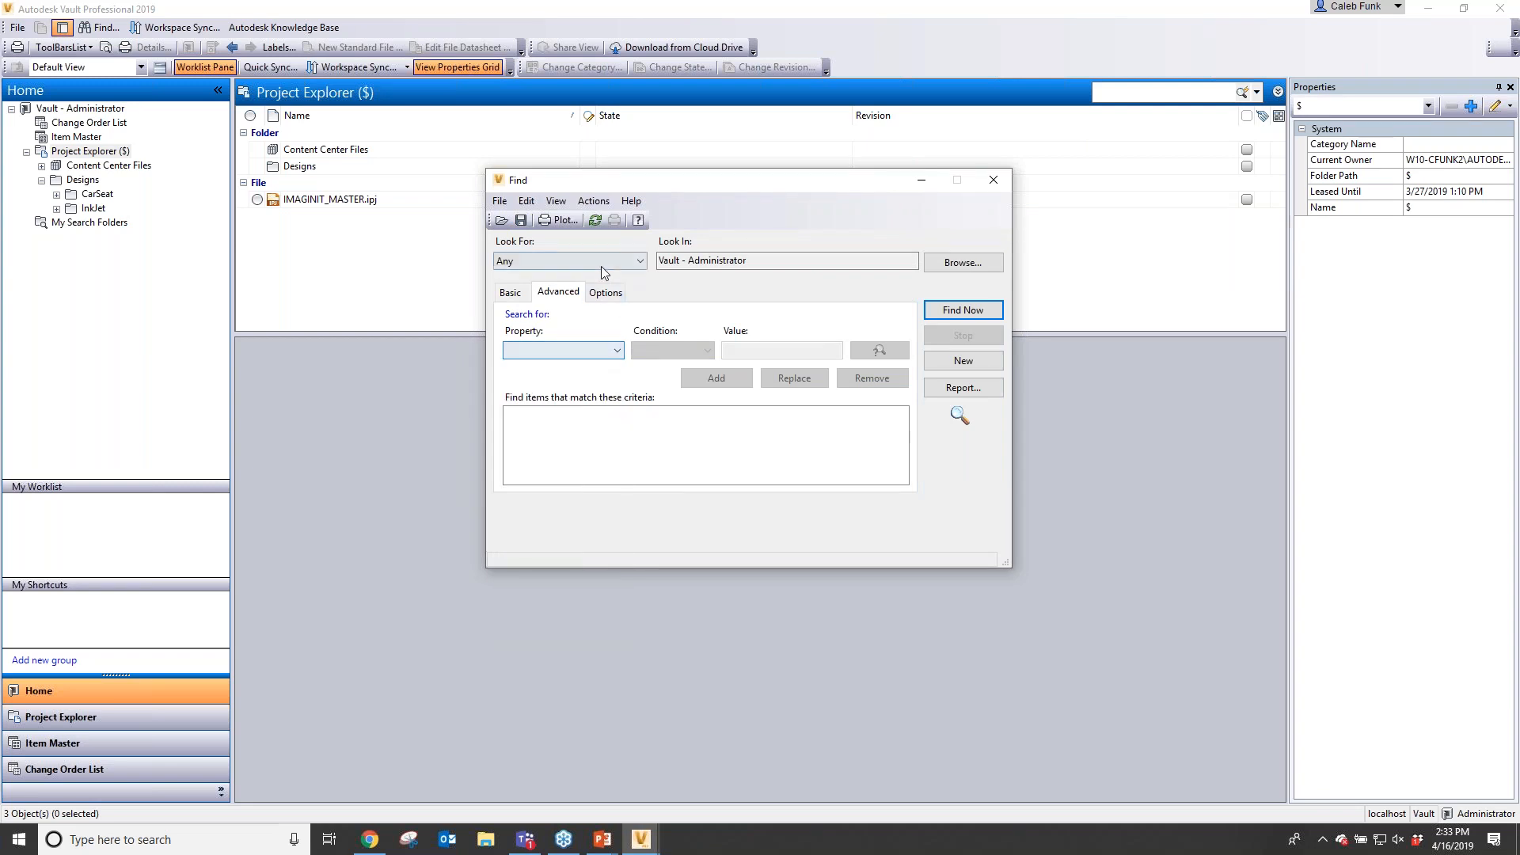
click(543, 353)
key(m)
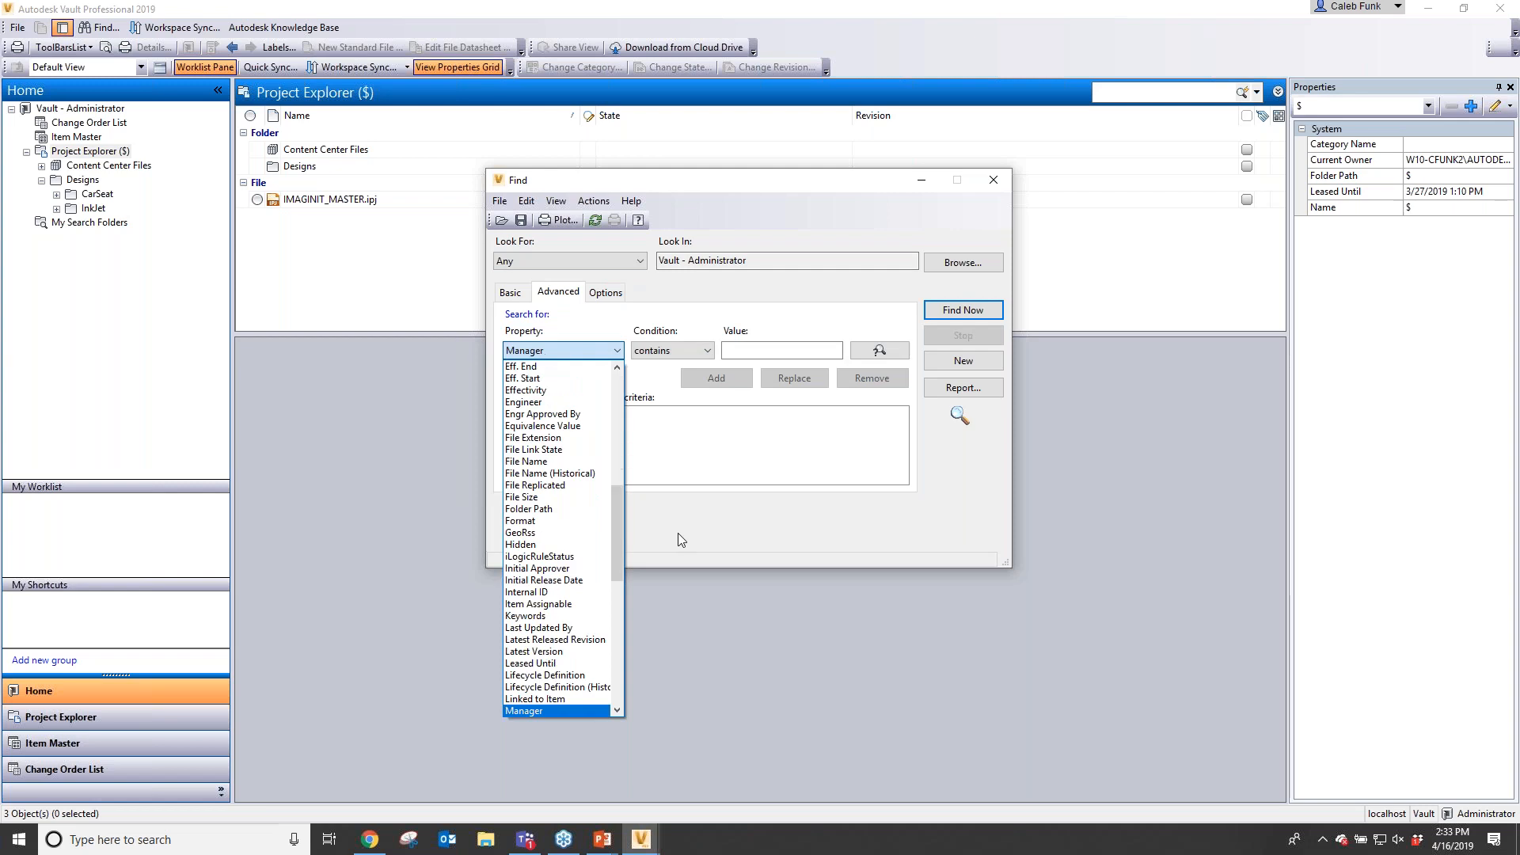
drag(619, 501, 607, 454)
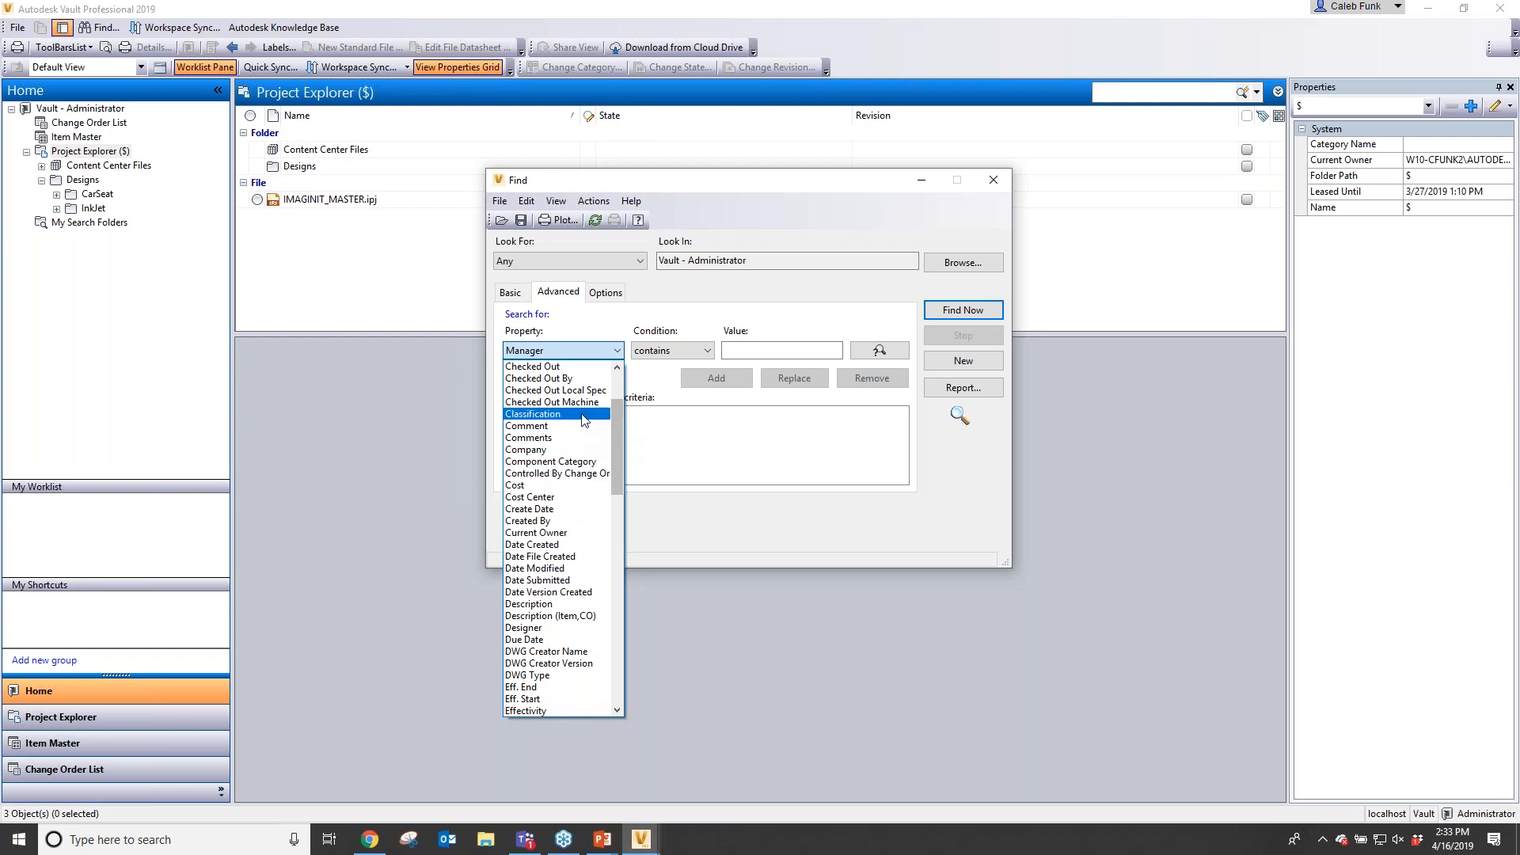
click(563, 378)
text(adminis)
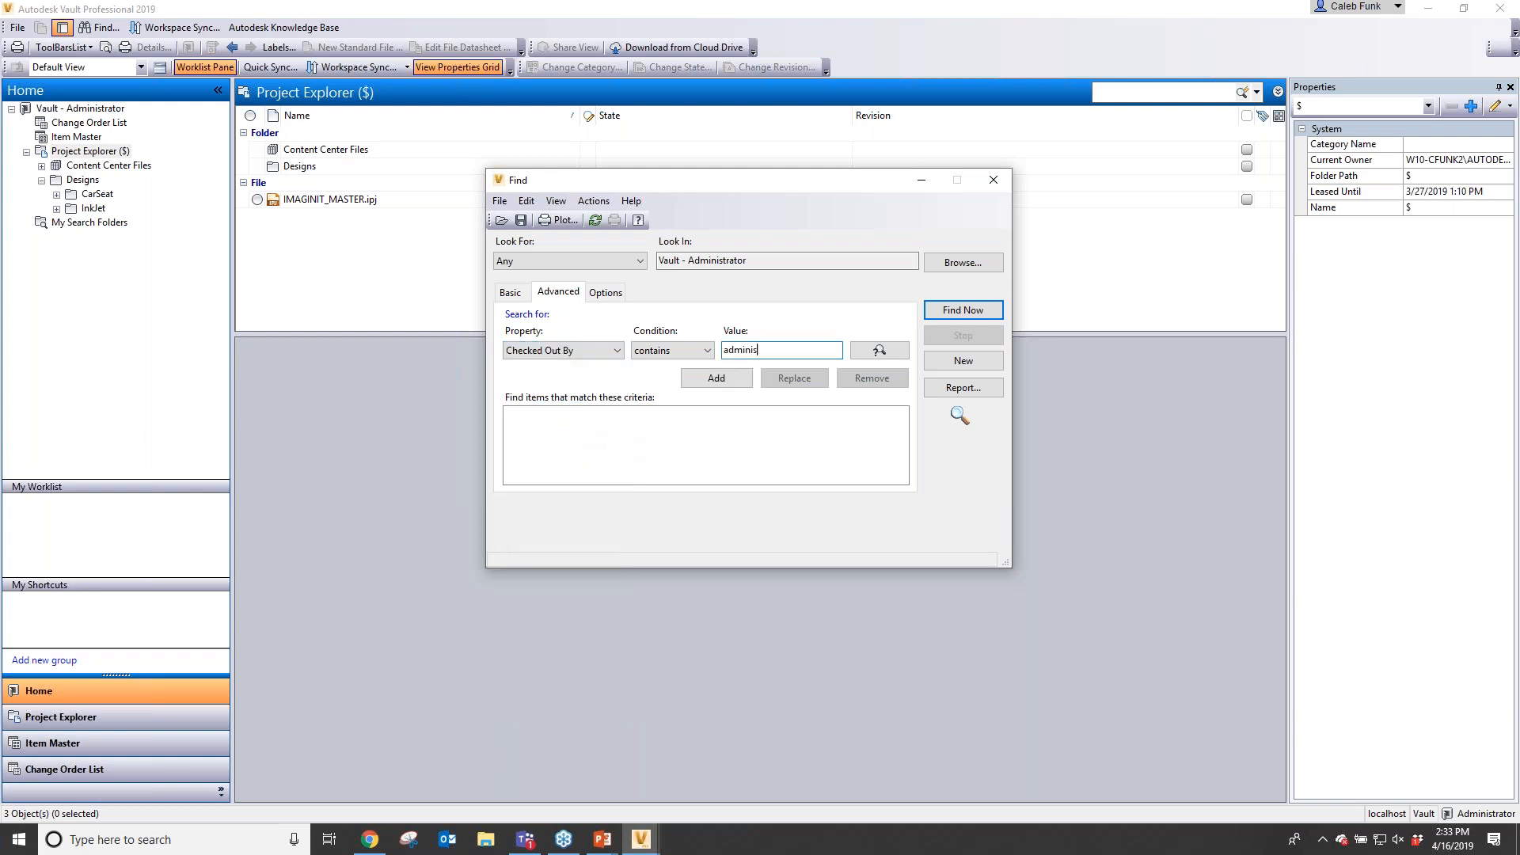
text(trator)
click(716, 378)
click(954, 311)
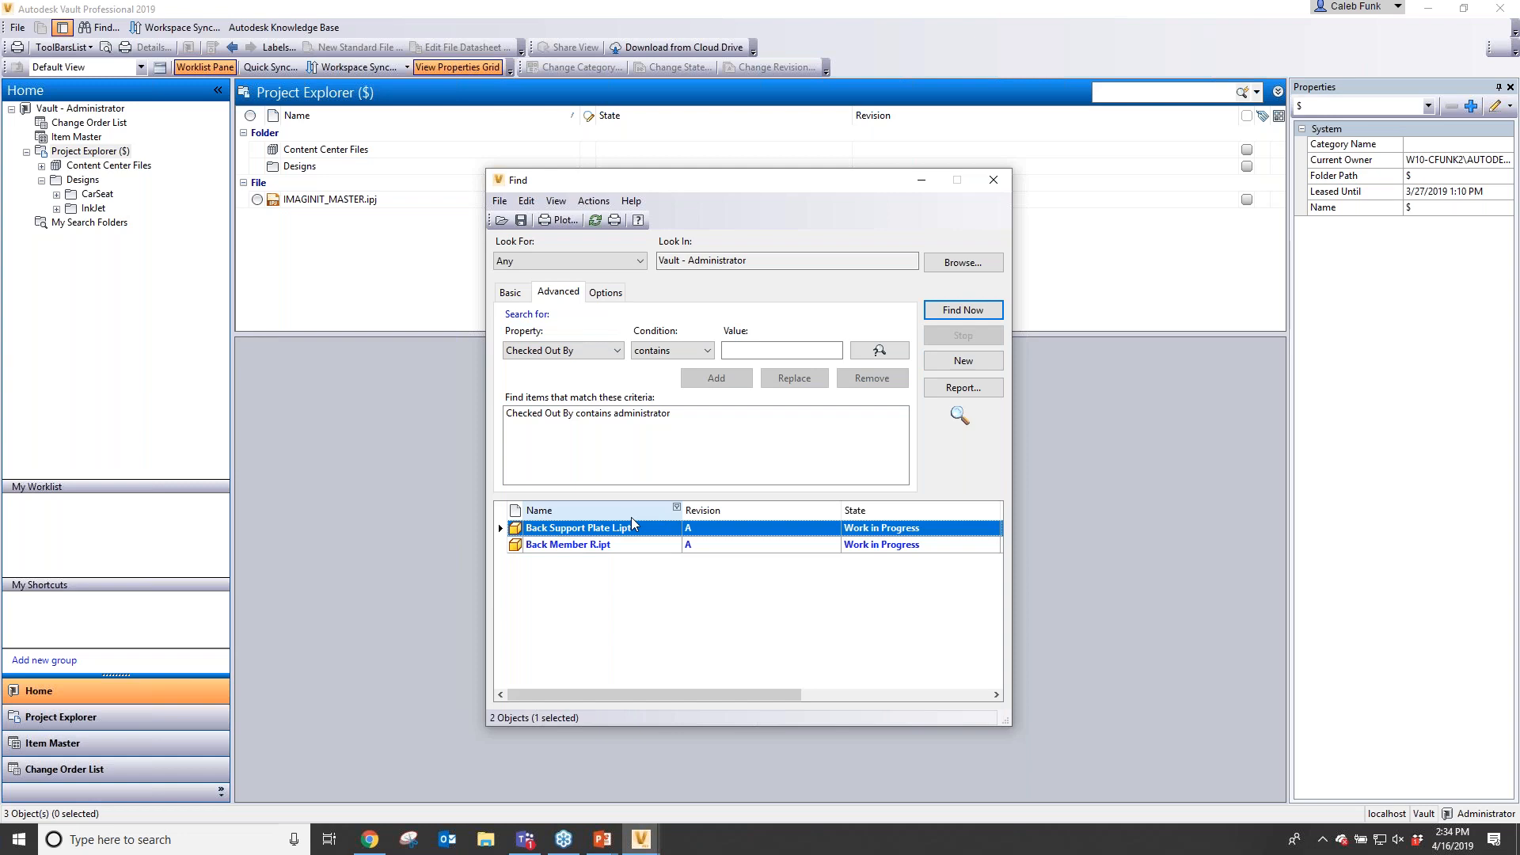
- Save this search as "Checked out to me" as a search folder and close the Find dialog
click(524, 220)
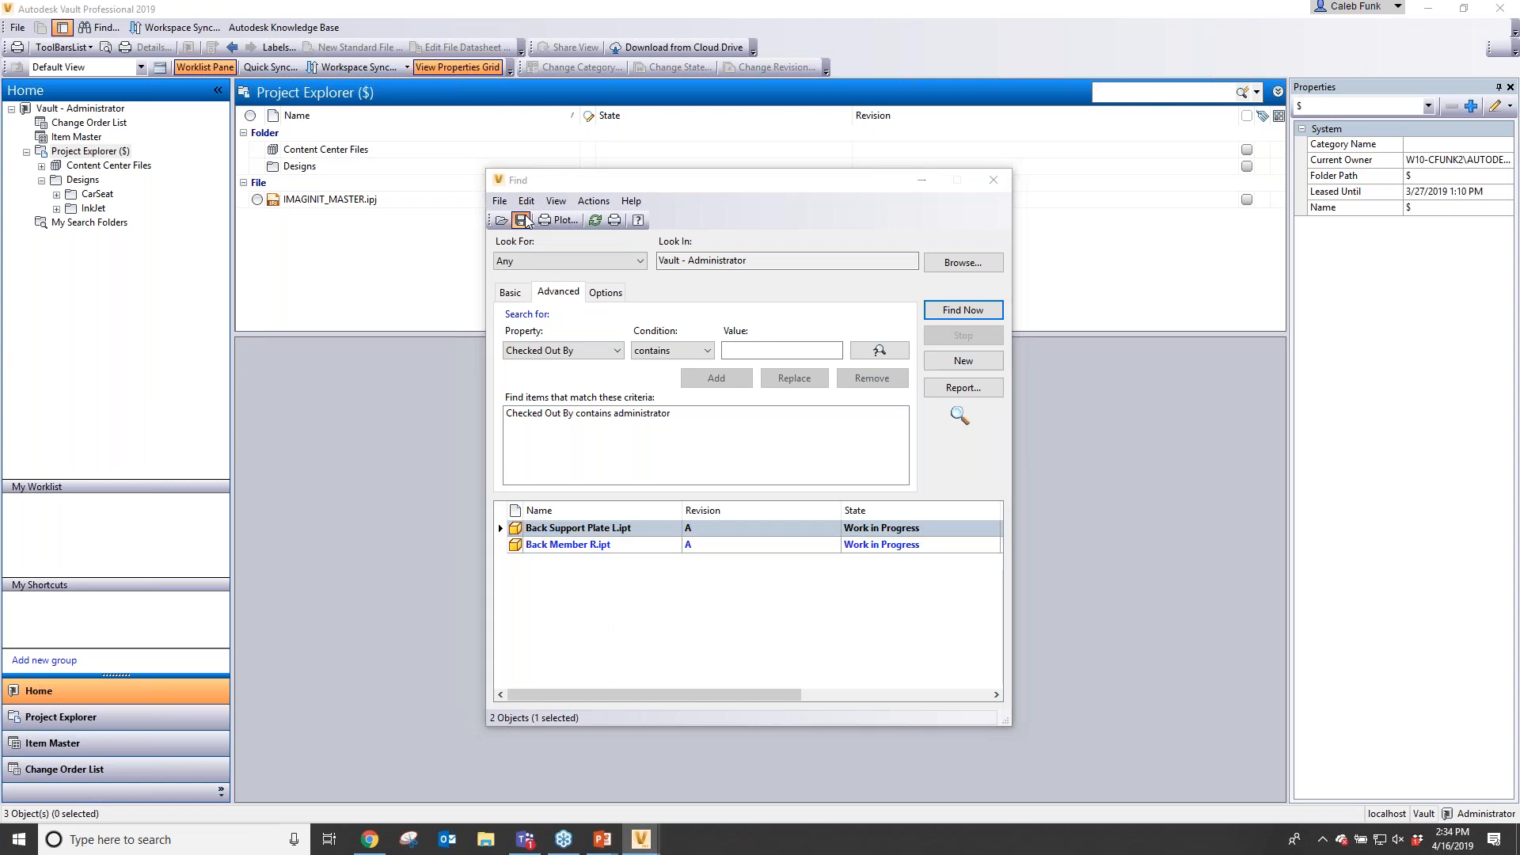
text(Checked out to me)
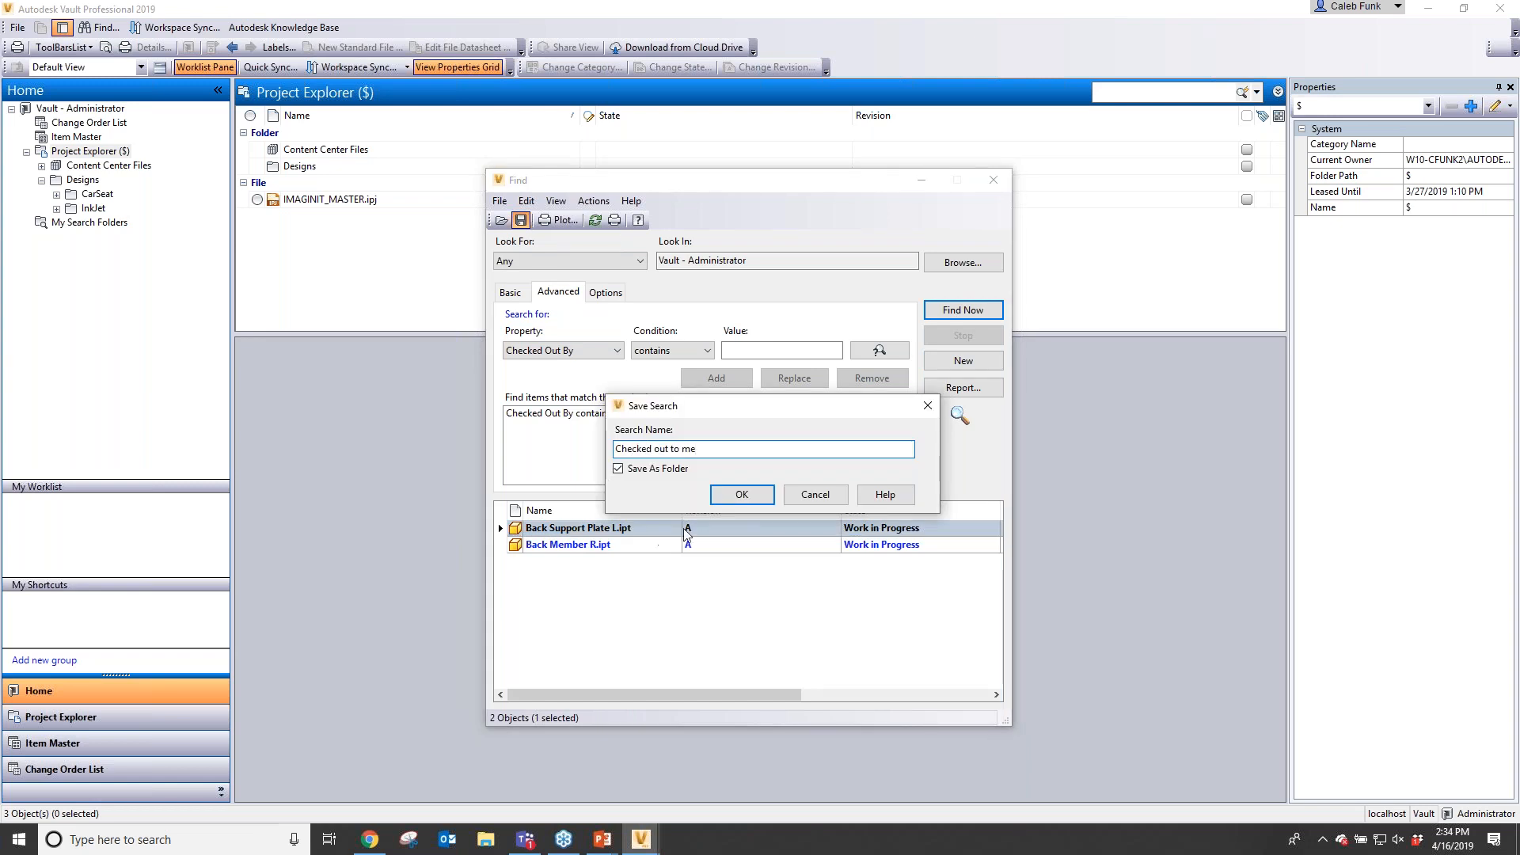
click(741, 495)
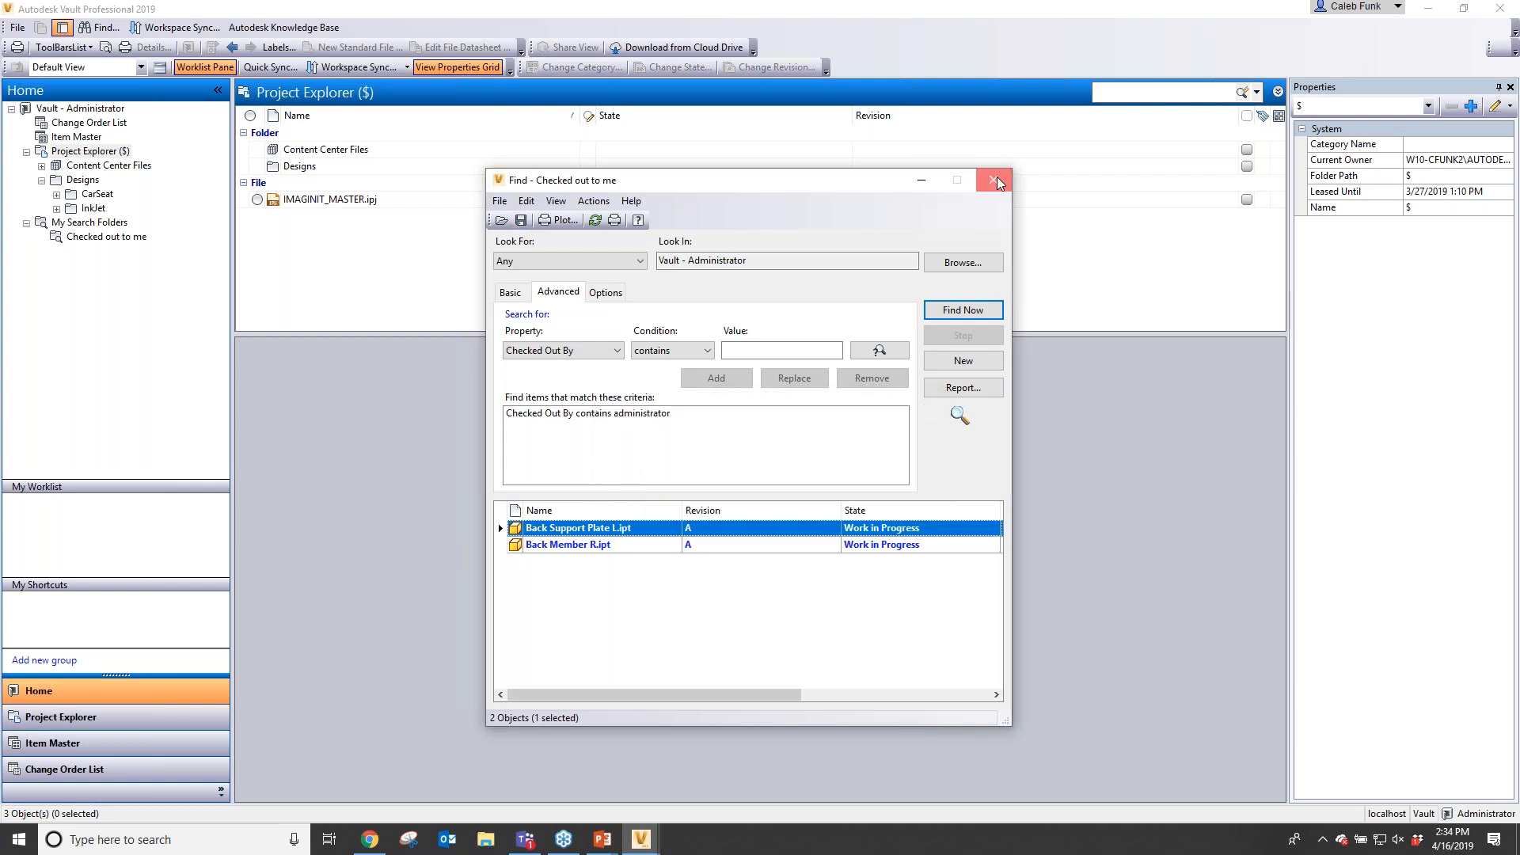
click(995, 180)
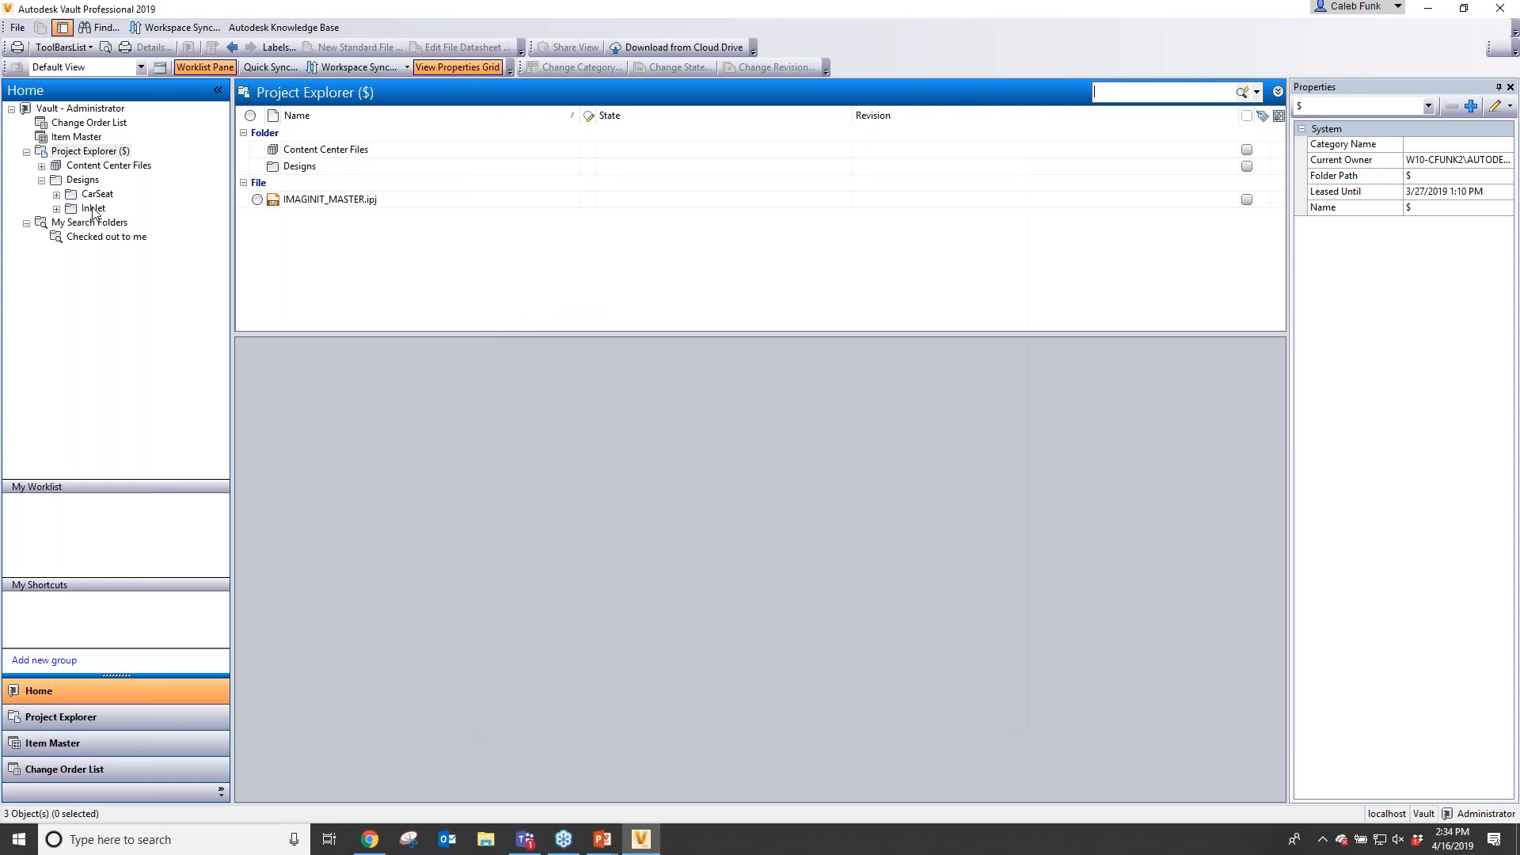
- Check out Cartridge Cover.ipt in the Inklet folder and open the Checked out to me search folder
click(93, 210)
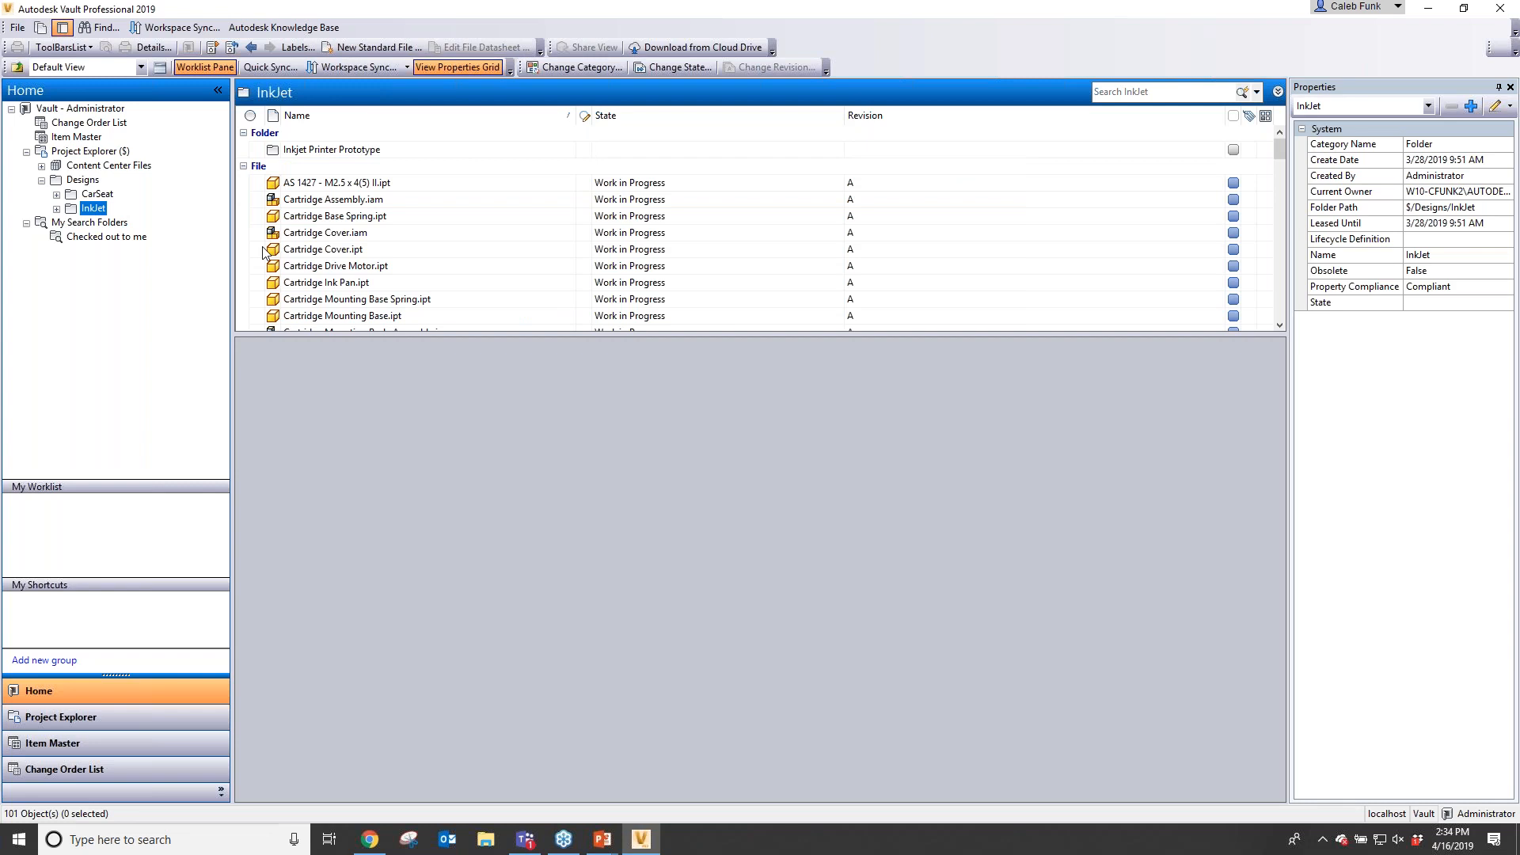
click(264, 252)
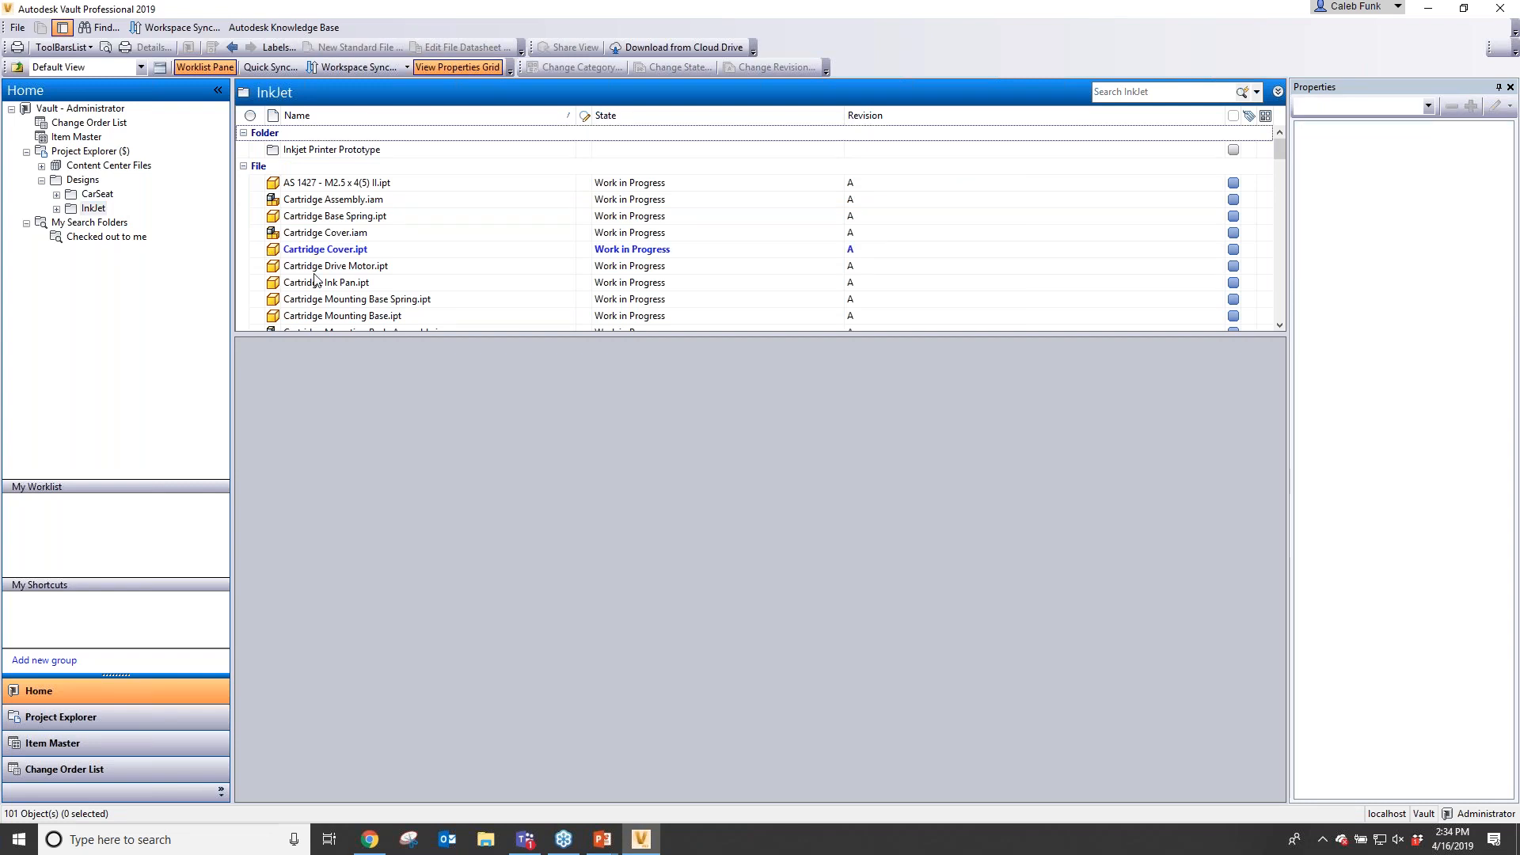
click(106, 237)
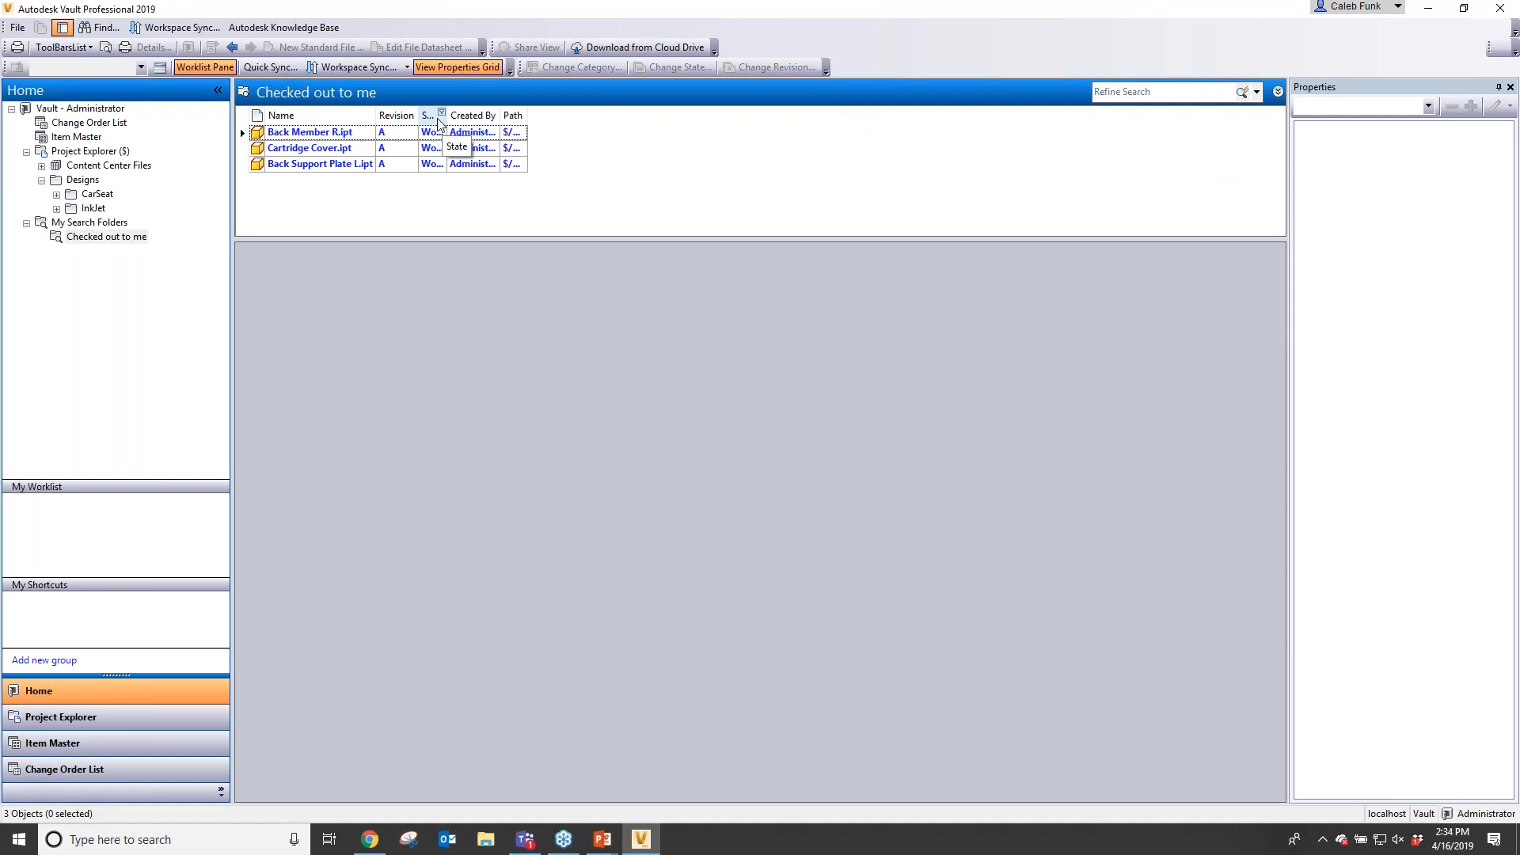
- Check out Cartridge Mounting Base Spring.ipt in the Inklet folder and reopen the Checked out to me search folder
click(95, 209)
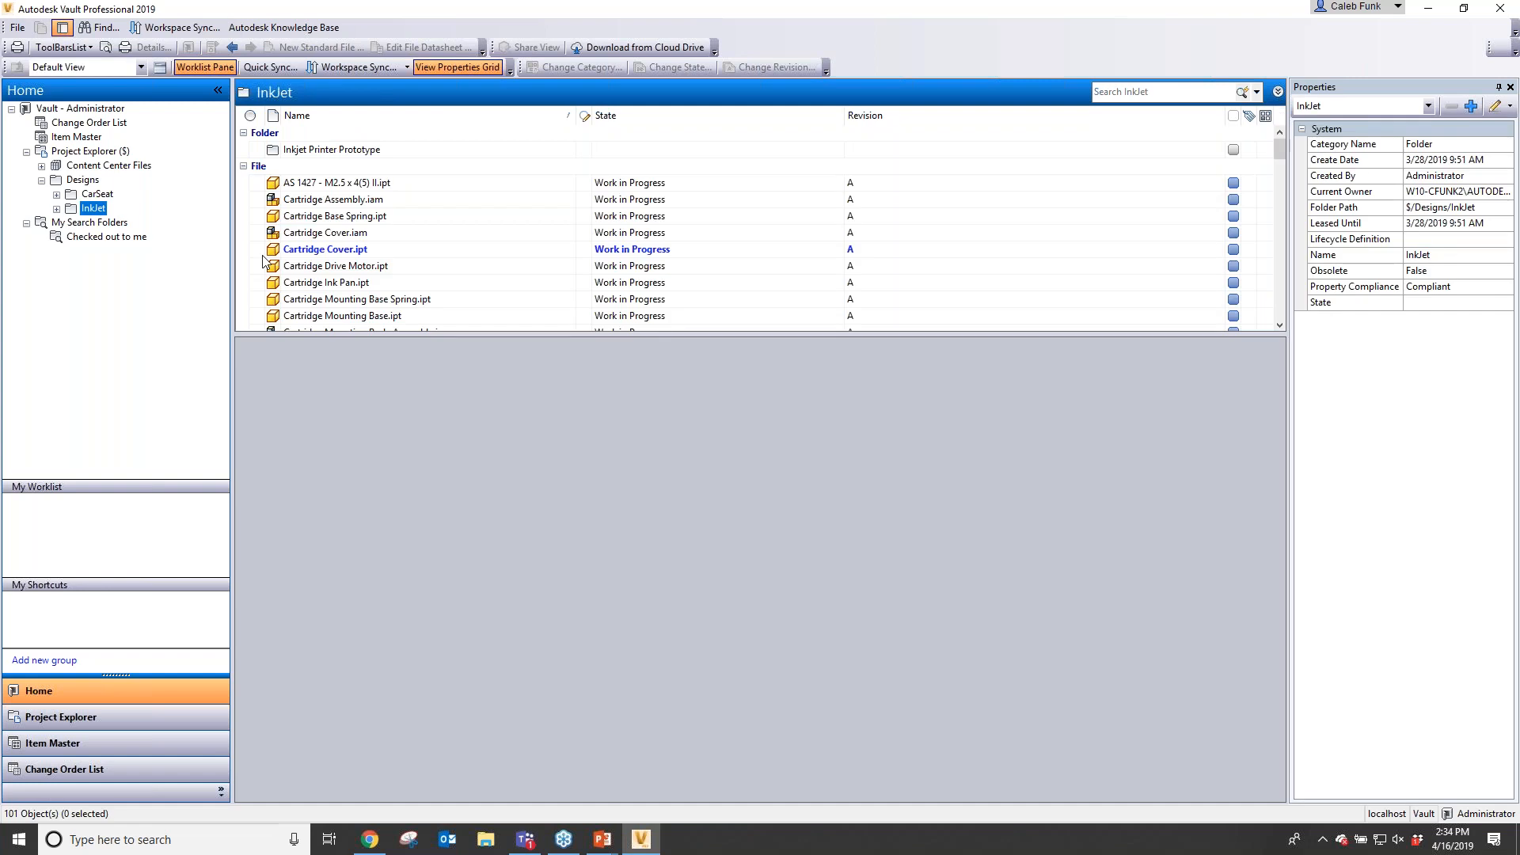
click(273, 298)
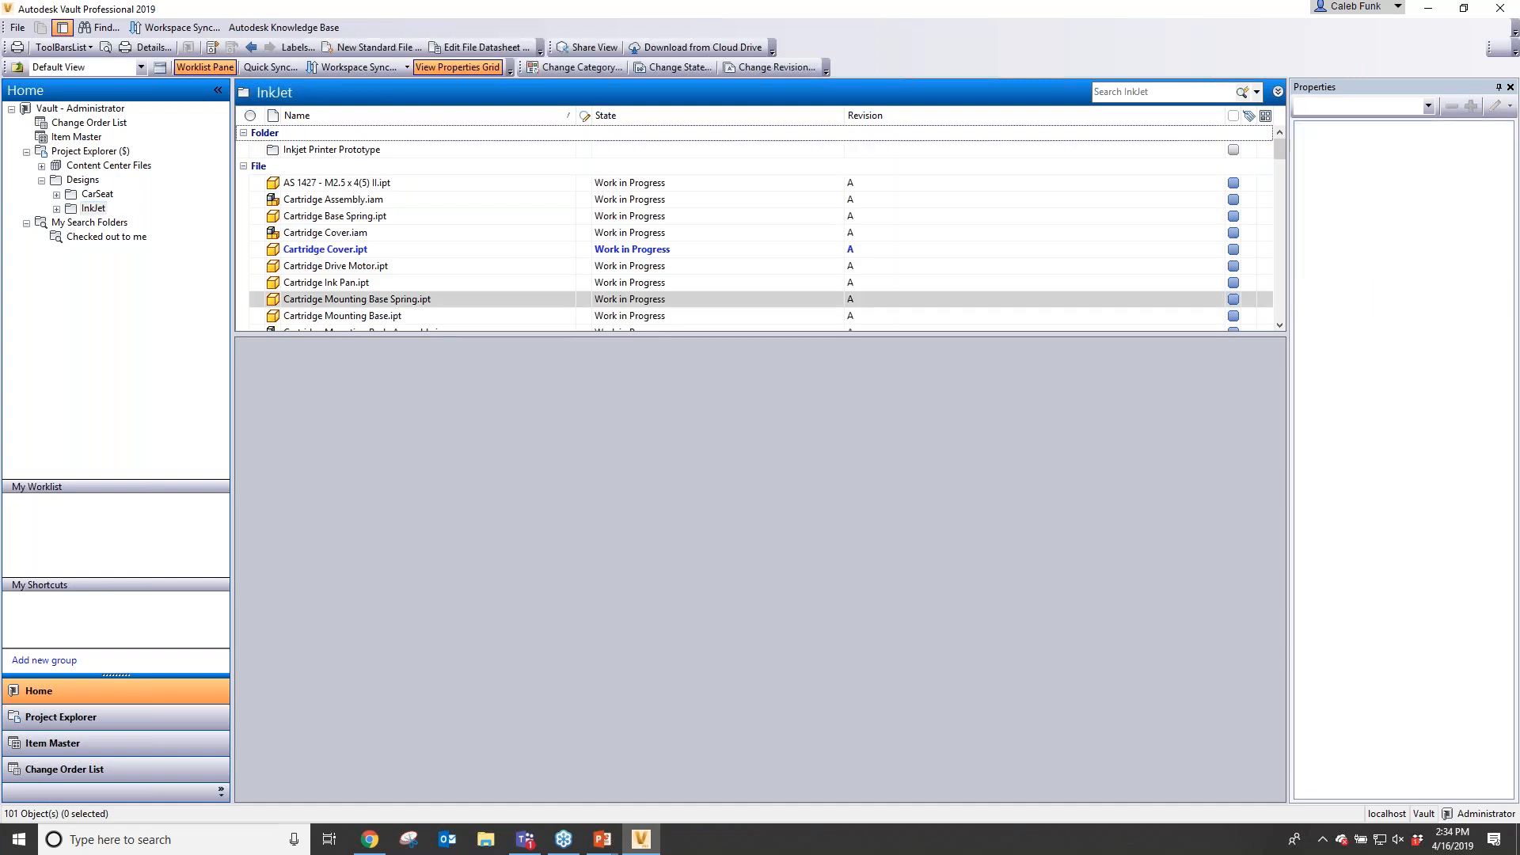
click(106, 235)
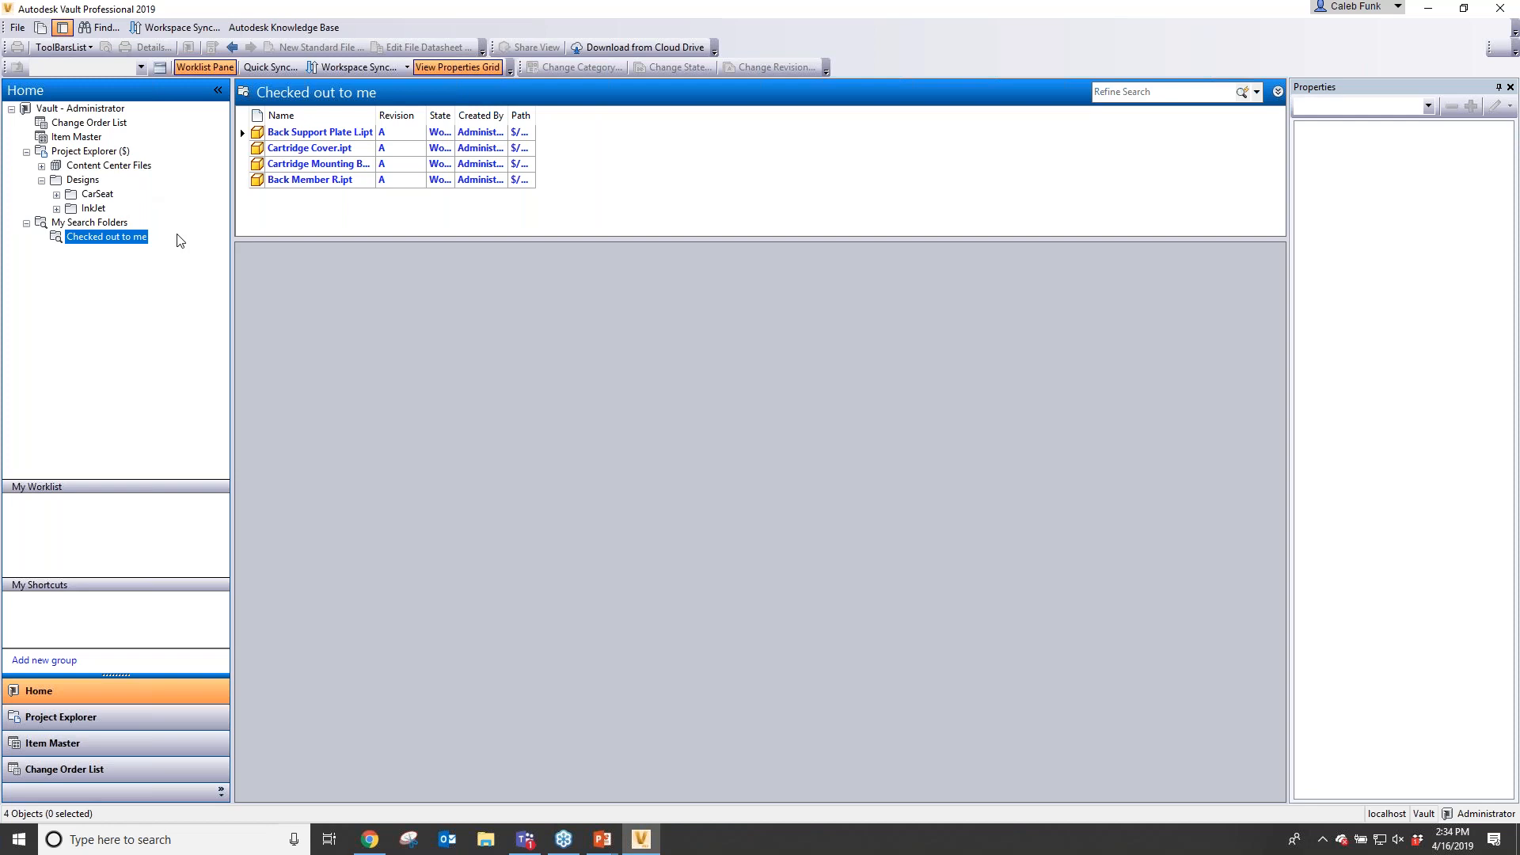
- Quick search the Project Explorer vault root for steel and scroll through the results
click(94, 153)
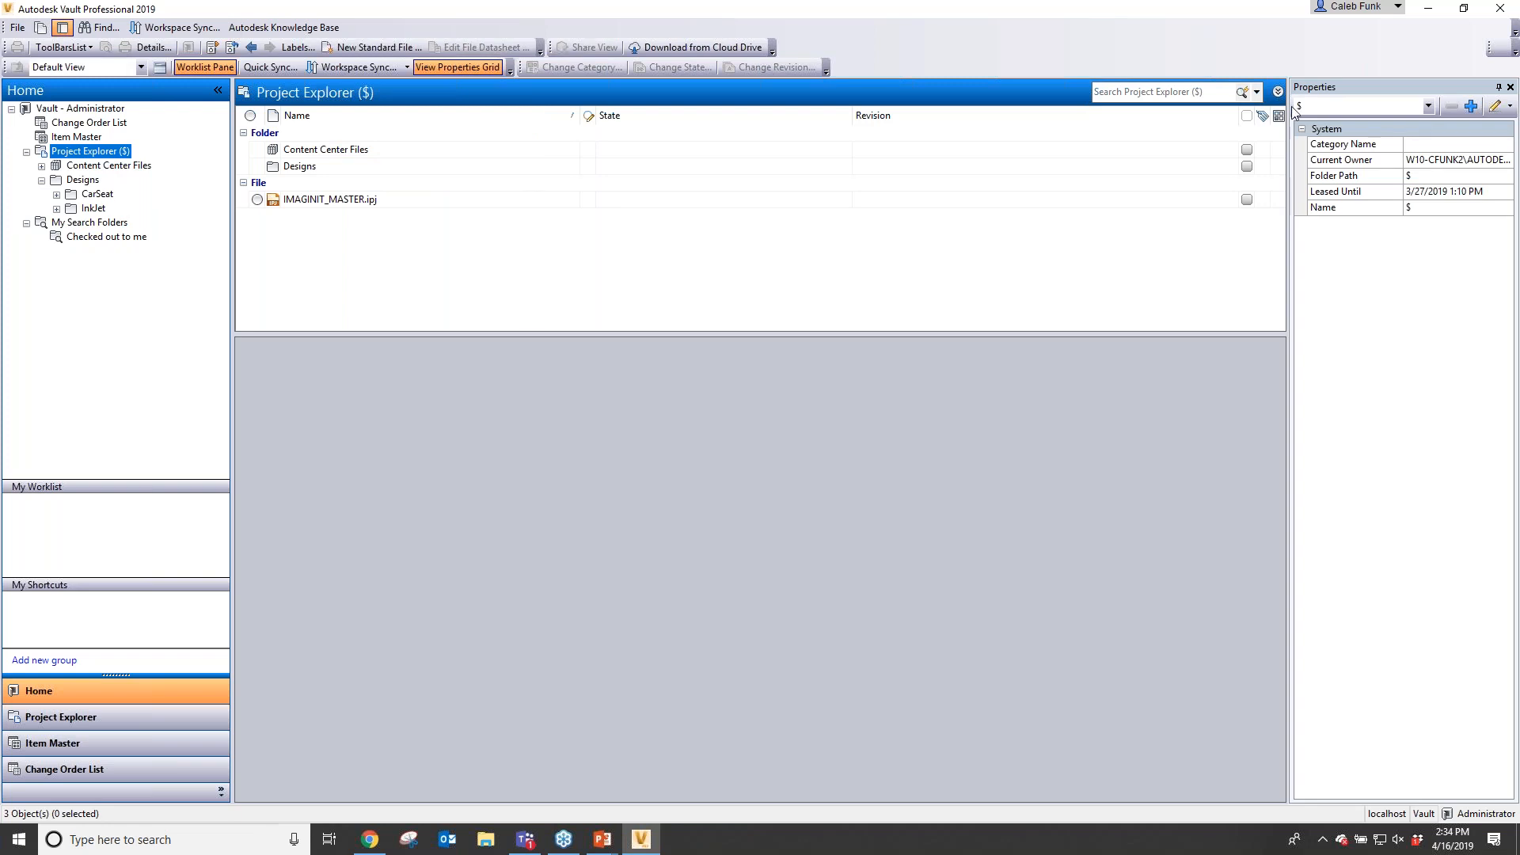
click(1159, 92)
text(steel)
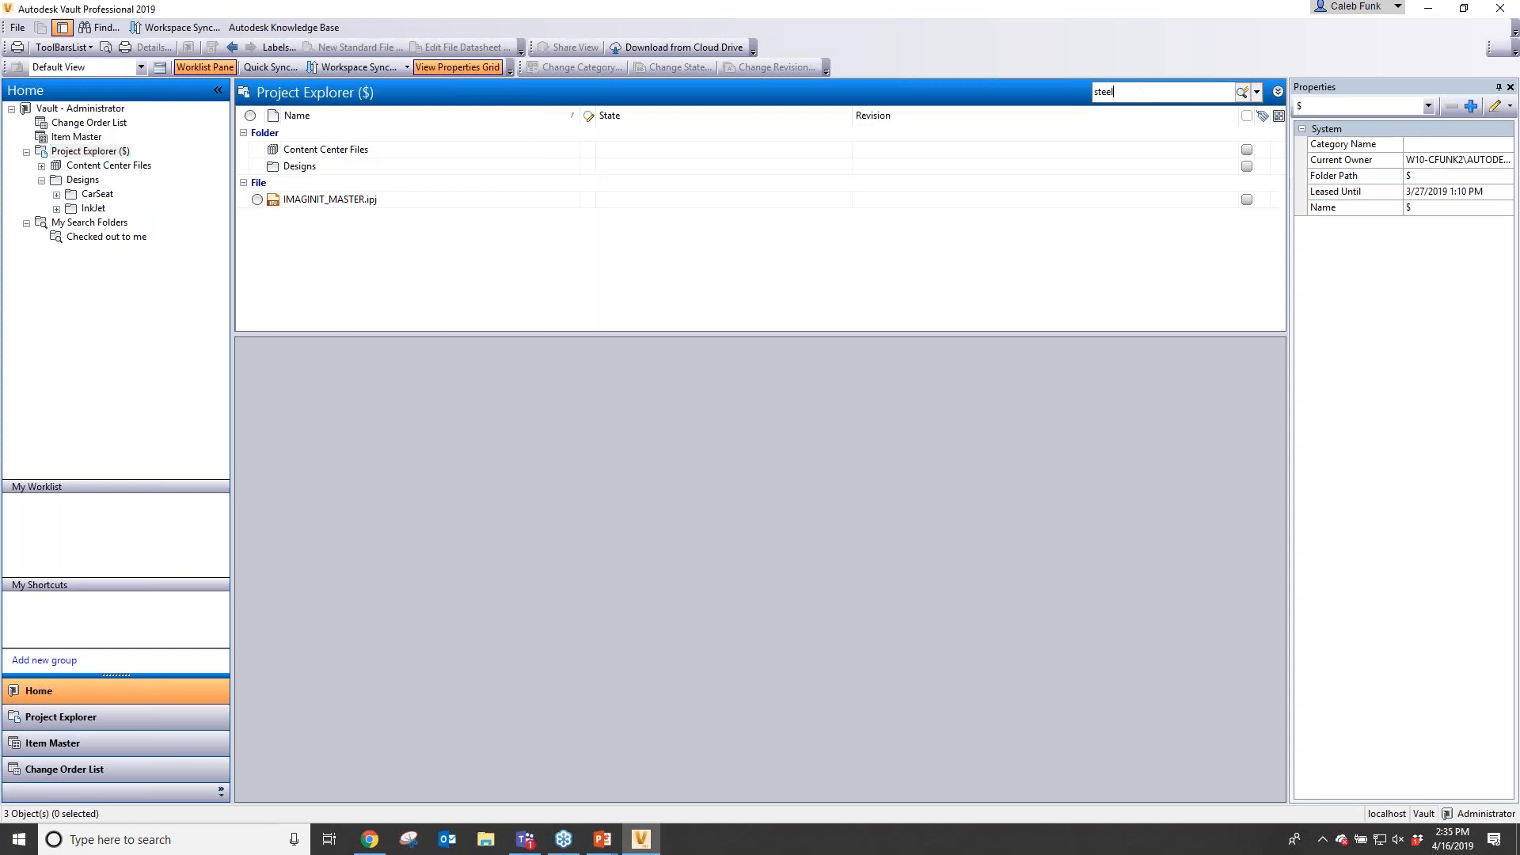
key(Return)
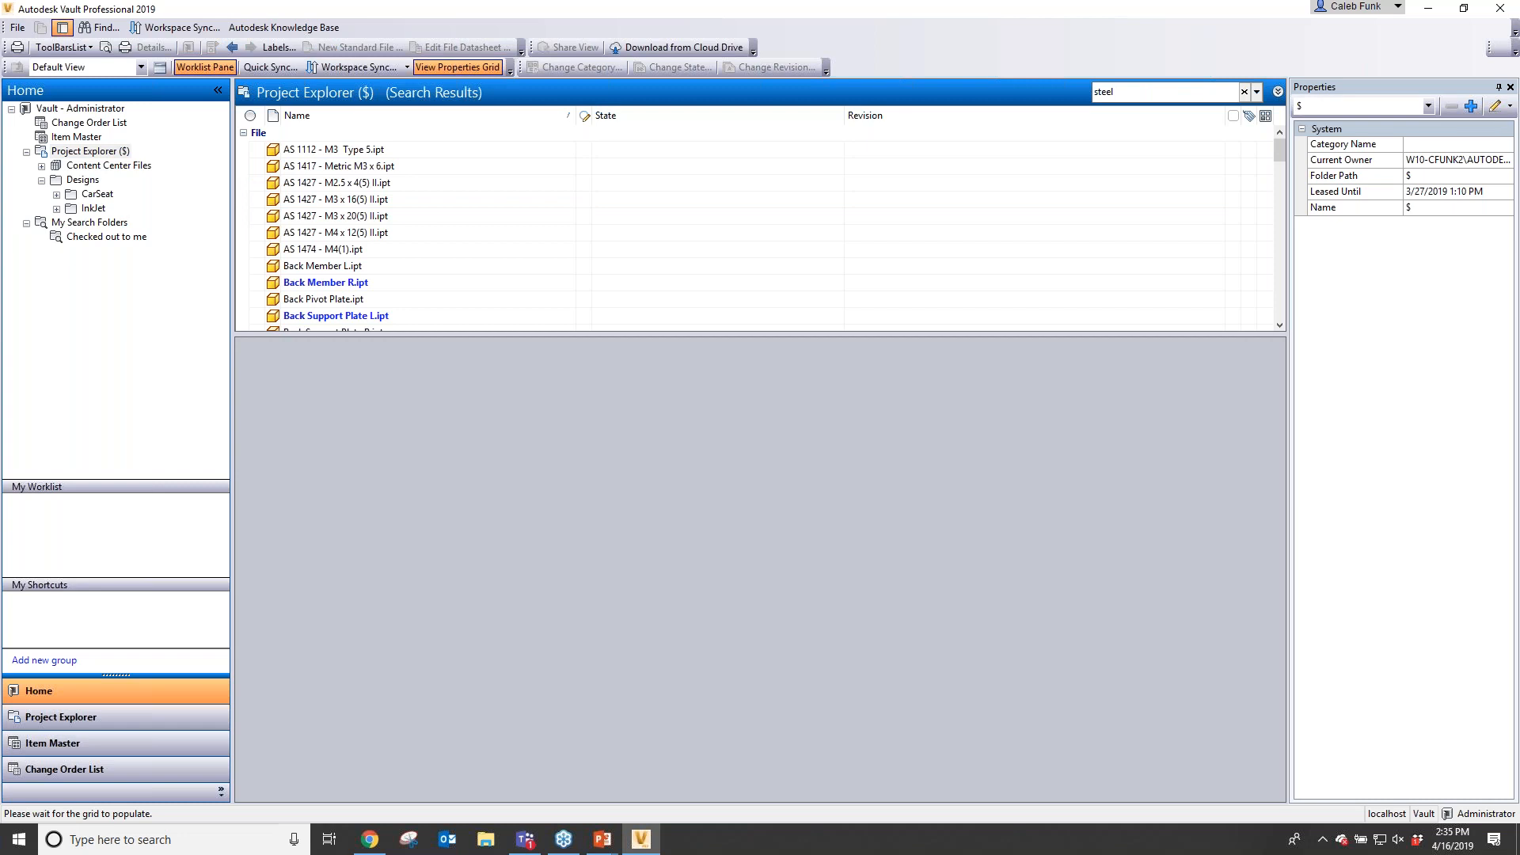
scroll(598, 284, down, 3)
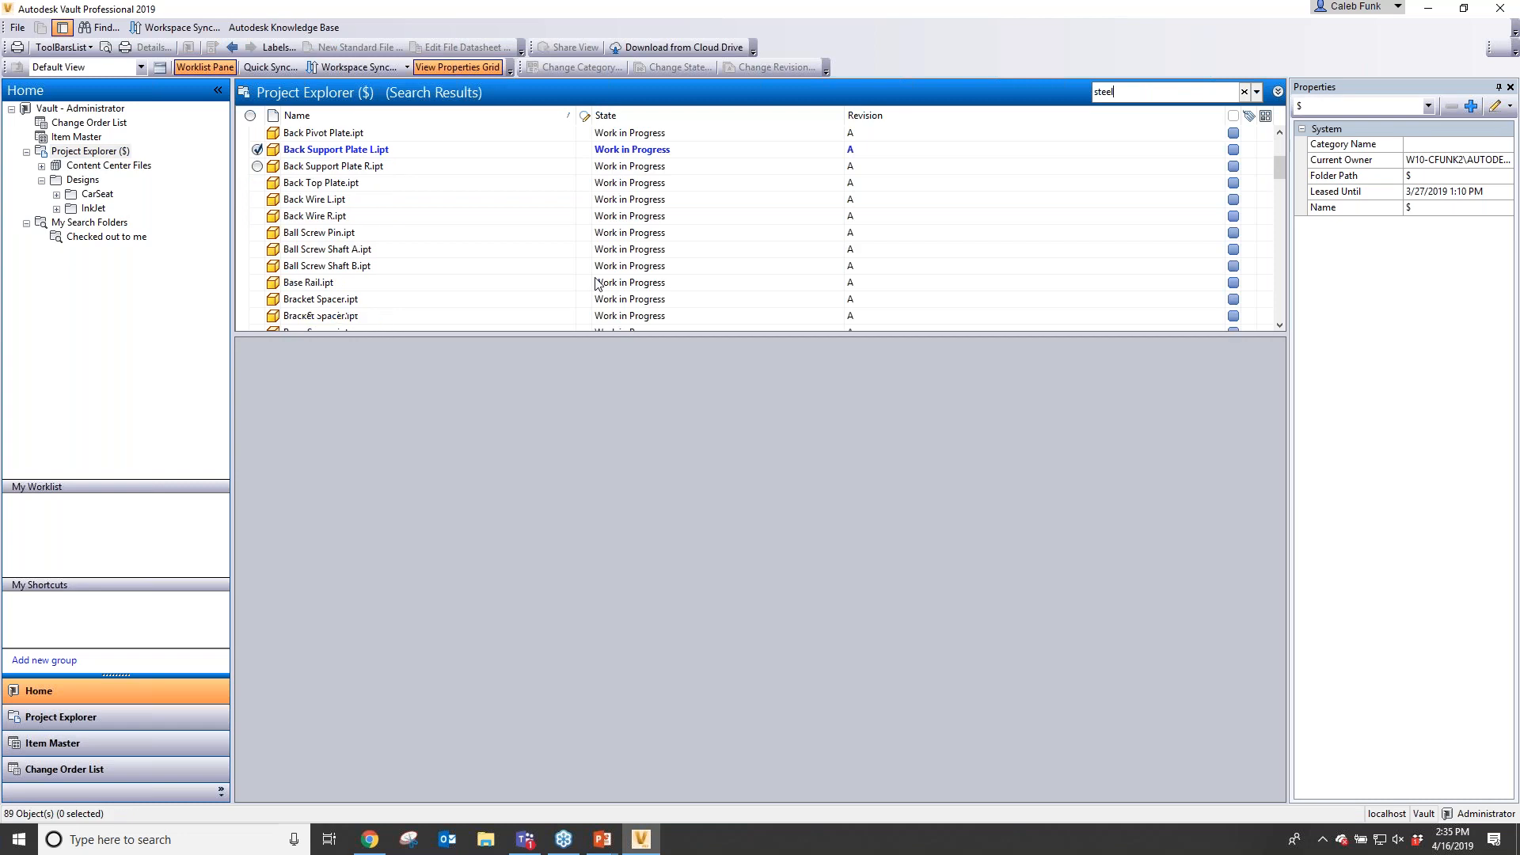
- Save the steel quick search as a search folder named Steel and open that folder
scroll(598, 284, down, 10)
scroll(621, 299, down, 8)
click(1256, 92)
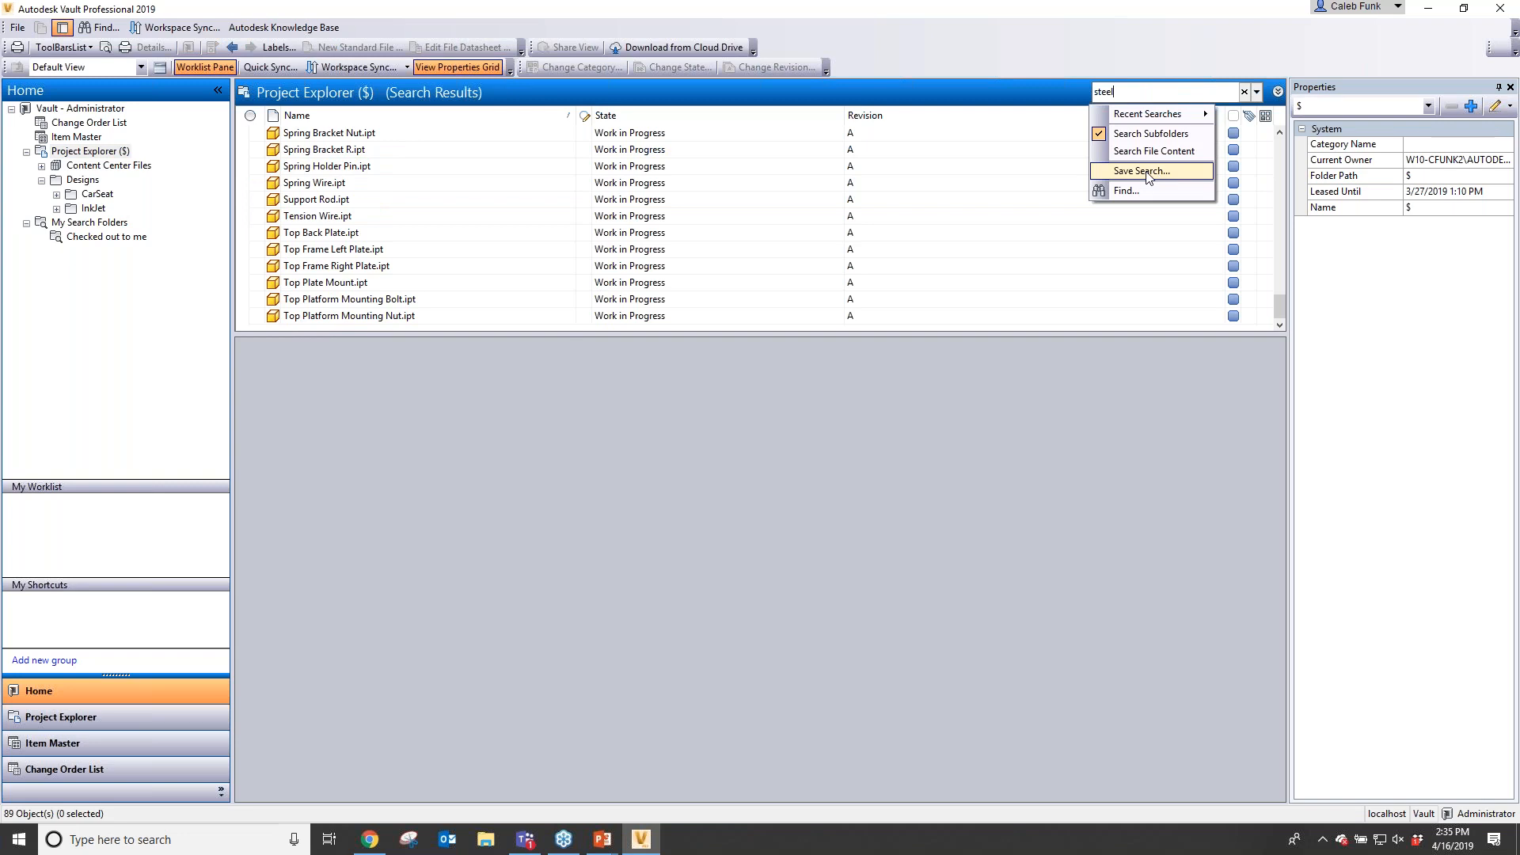
click(1145, 172)
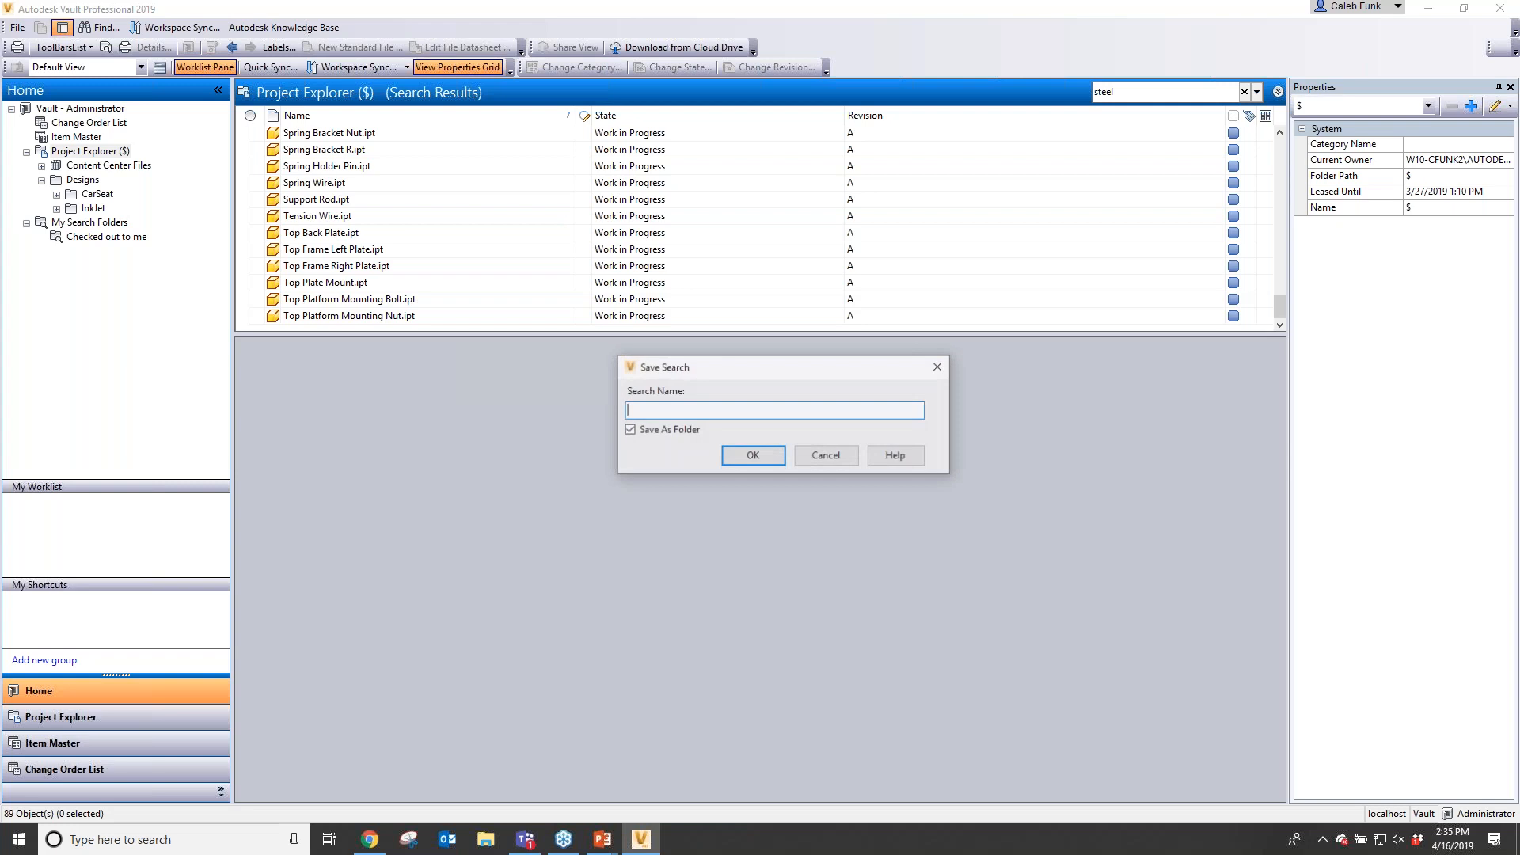
text(Steel)
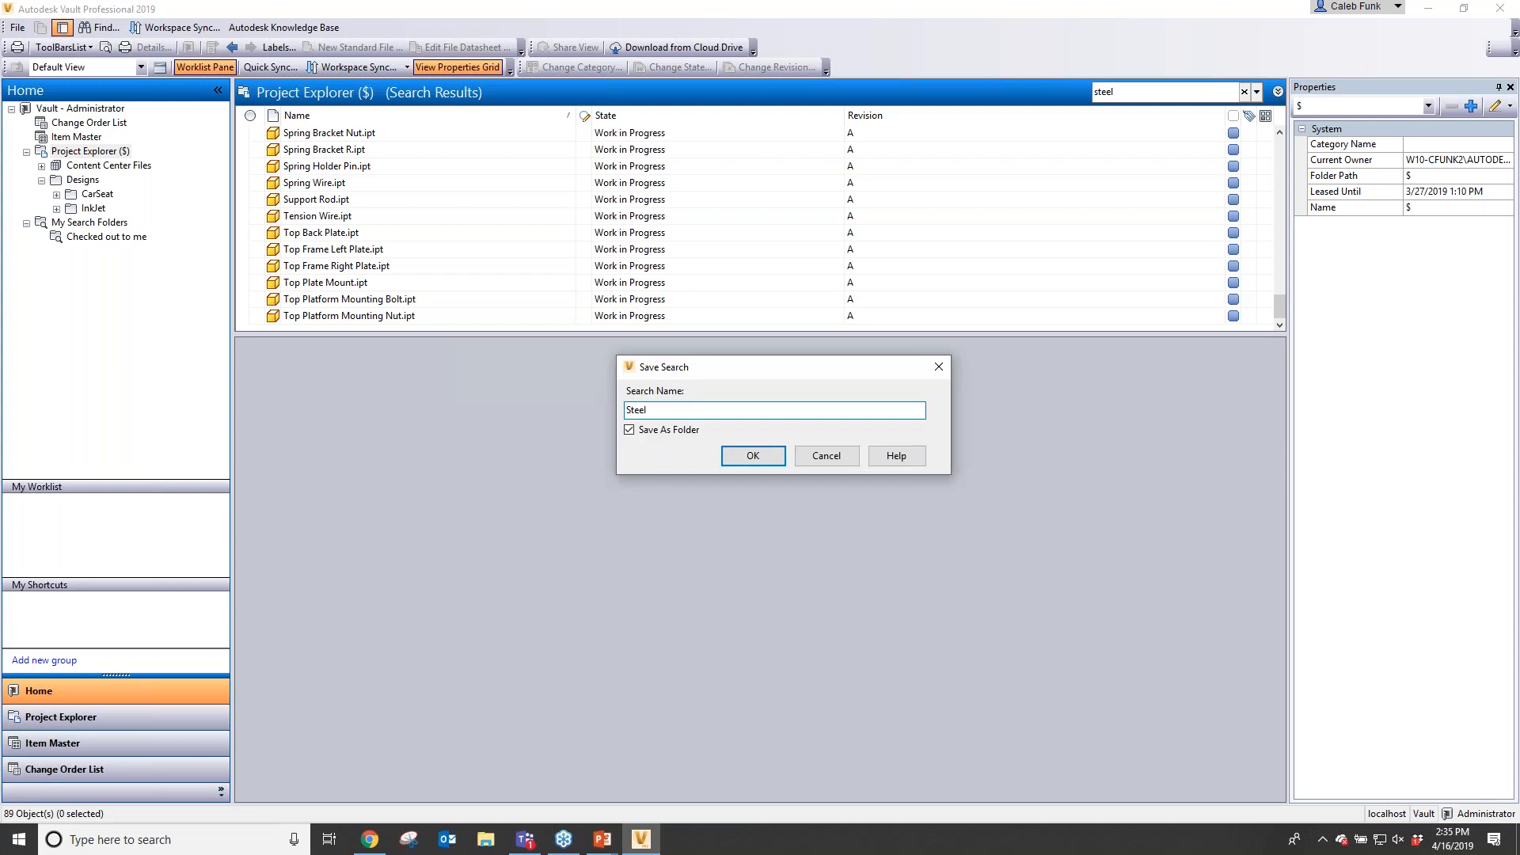
key(Return)
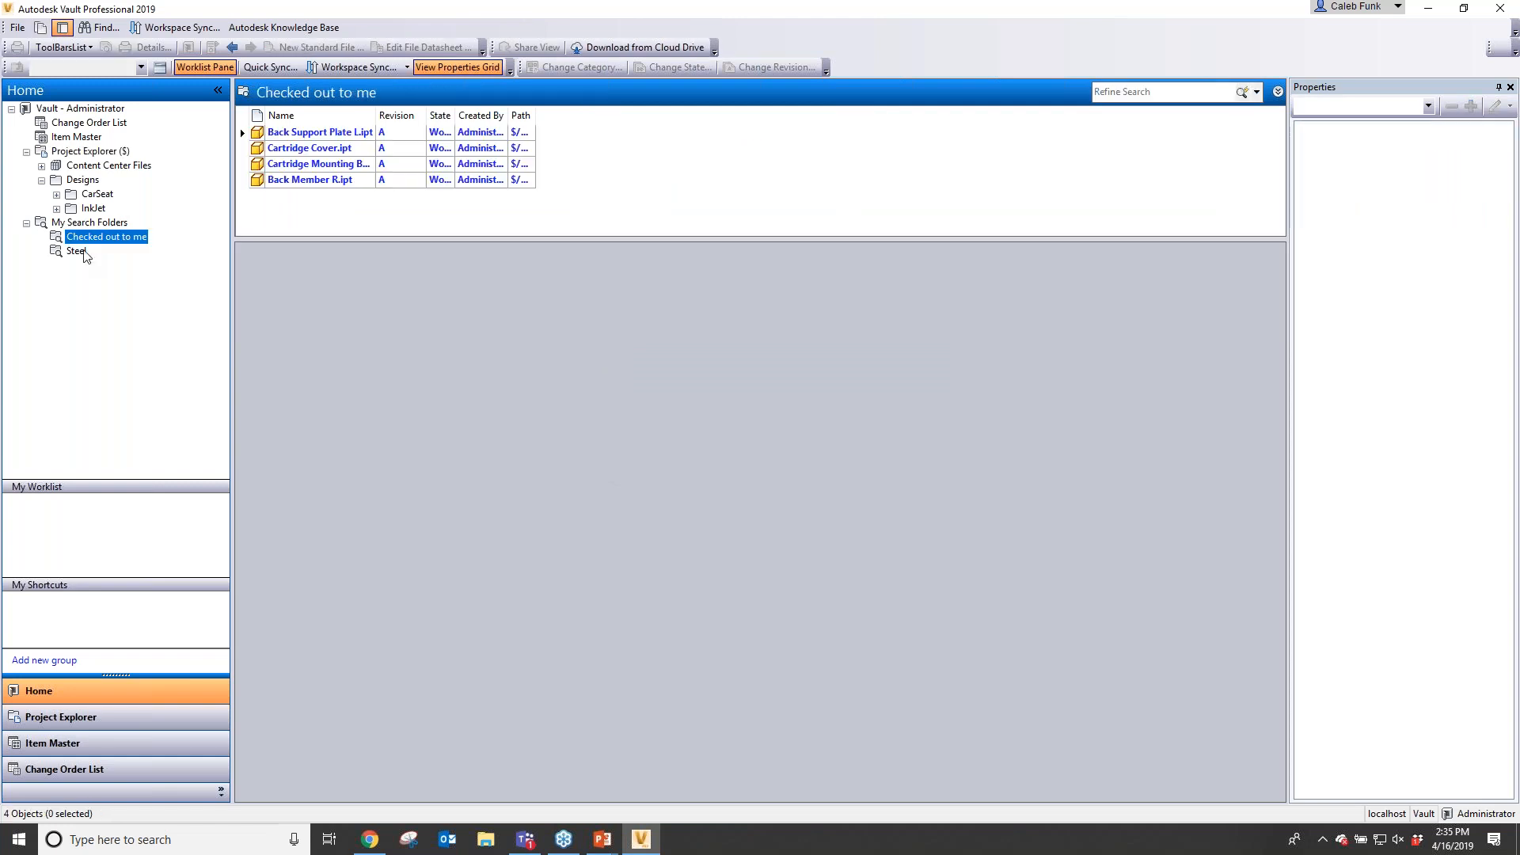
click(83, 252)
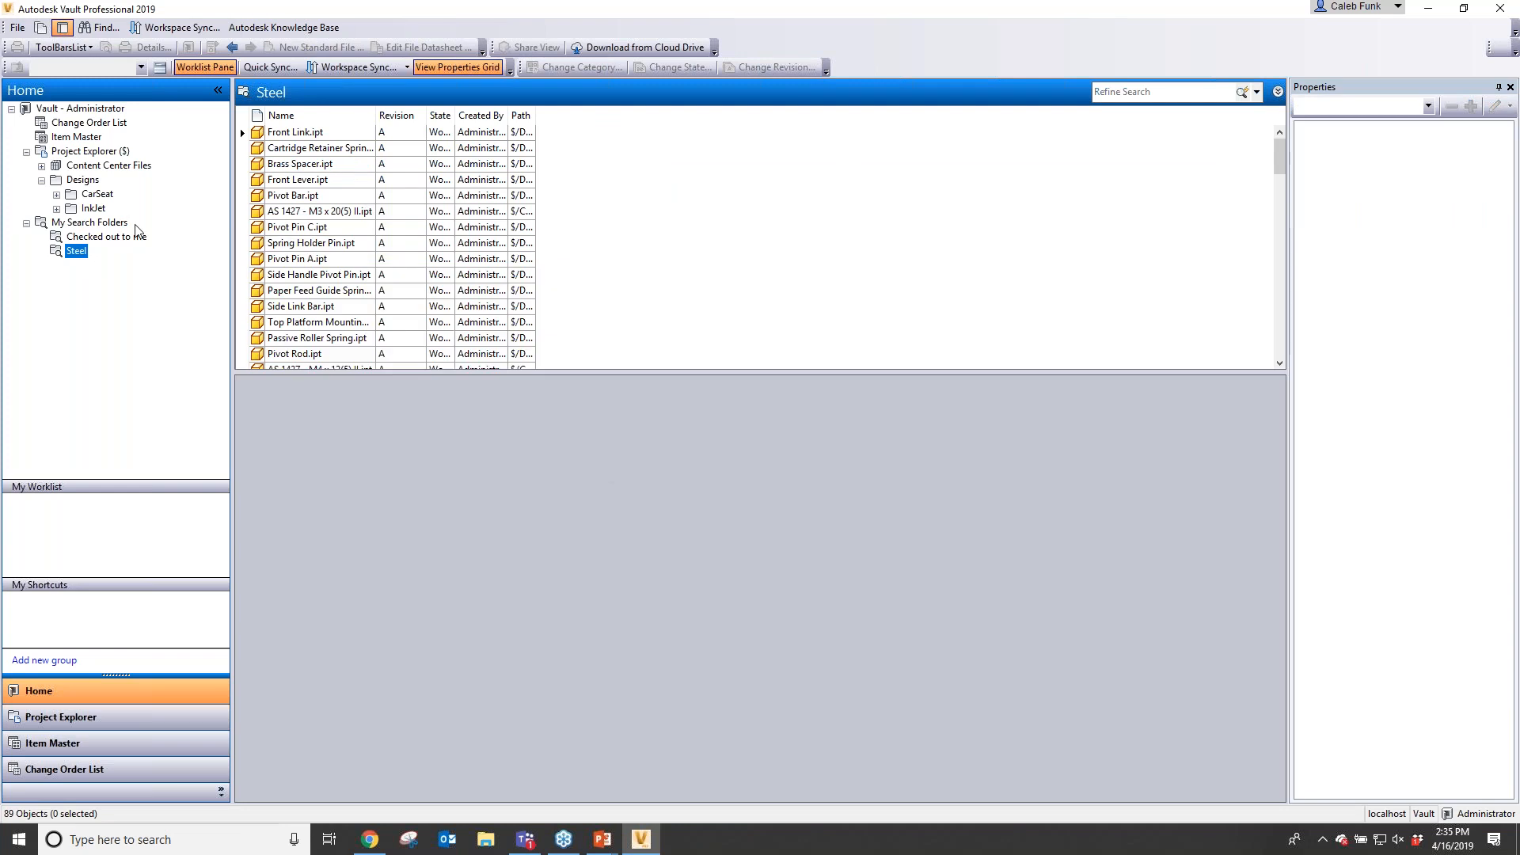
- Open the Find dialog's saved search manager and set the 55 or 321 search to display as a folder
click(88, 150)
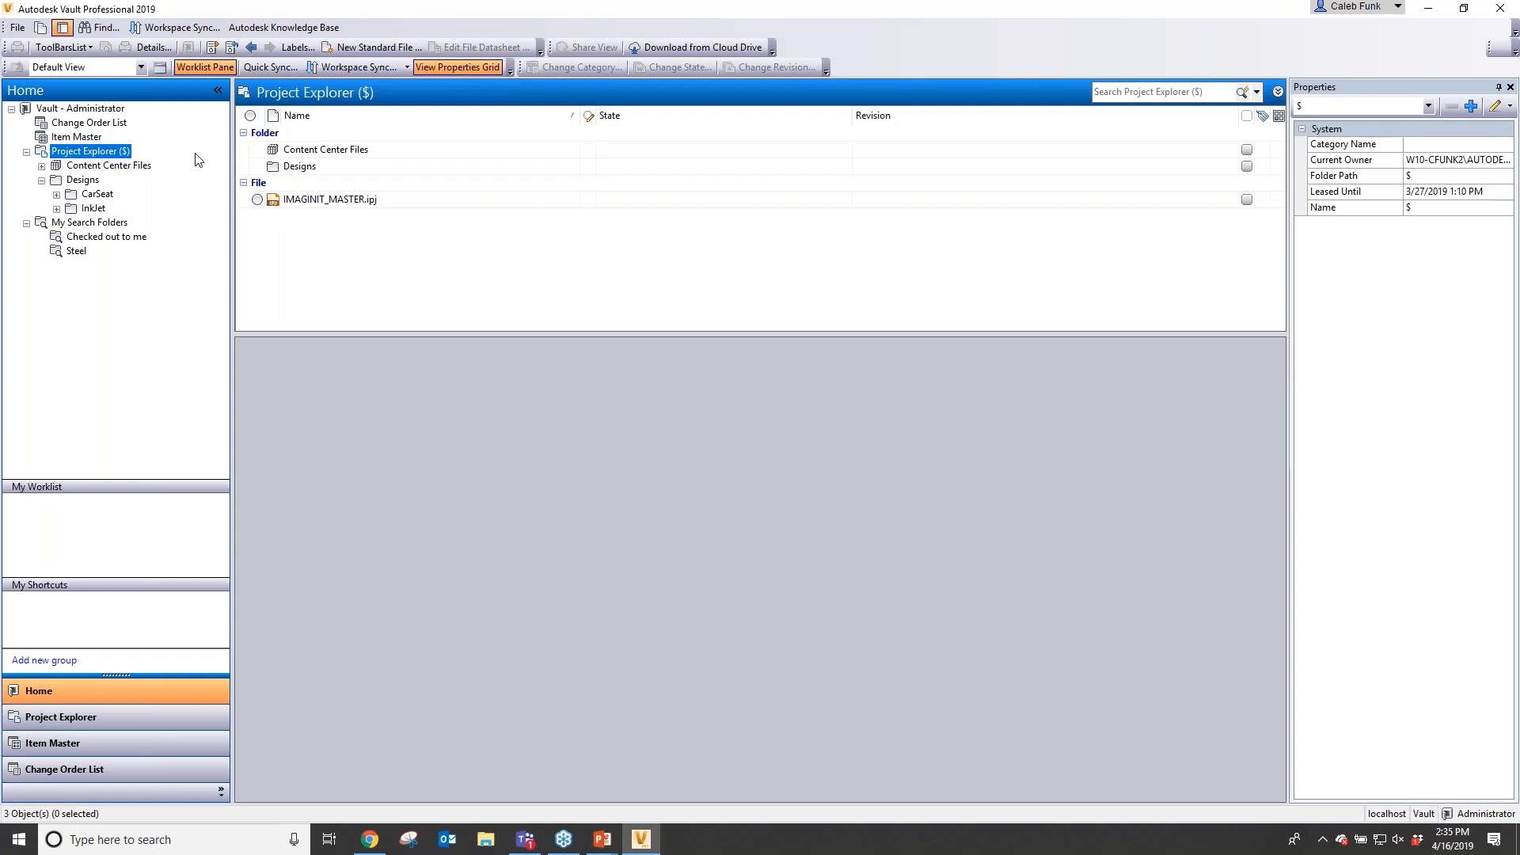
click(1258, 94)
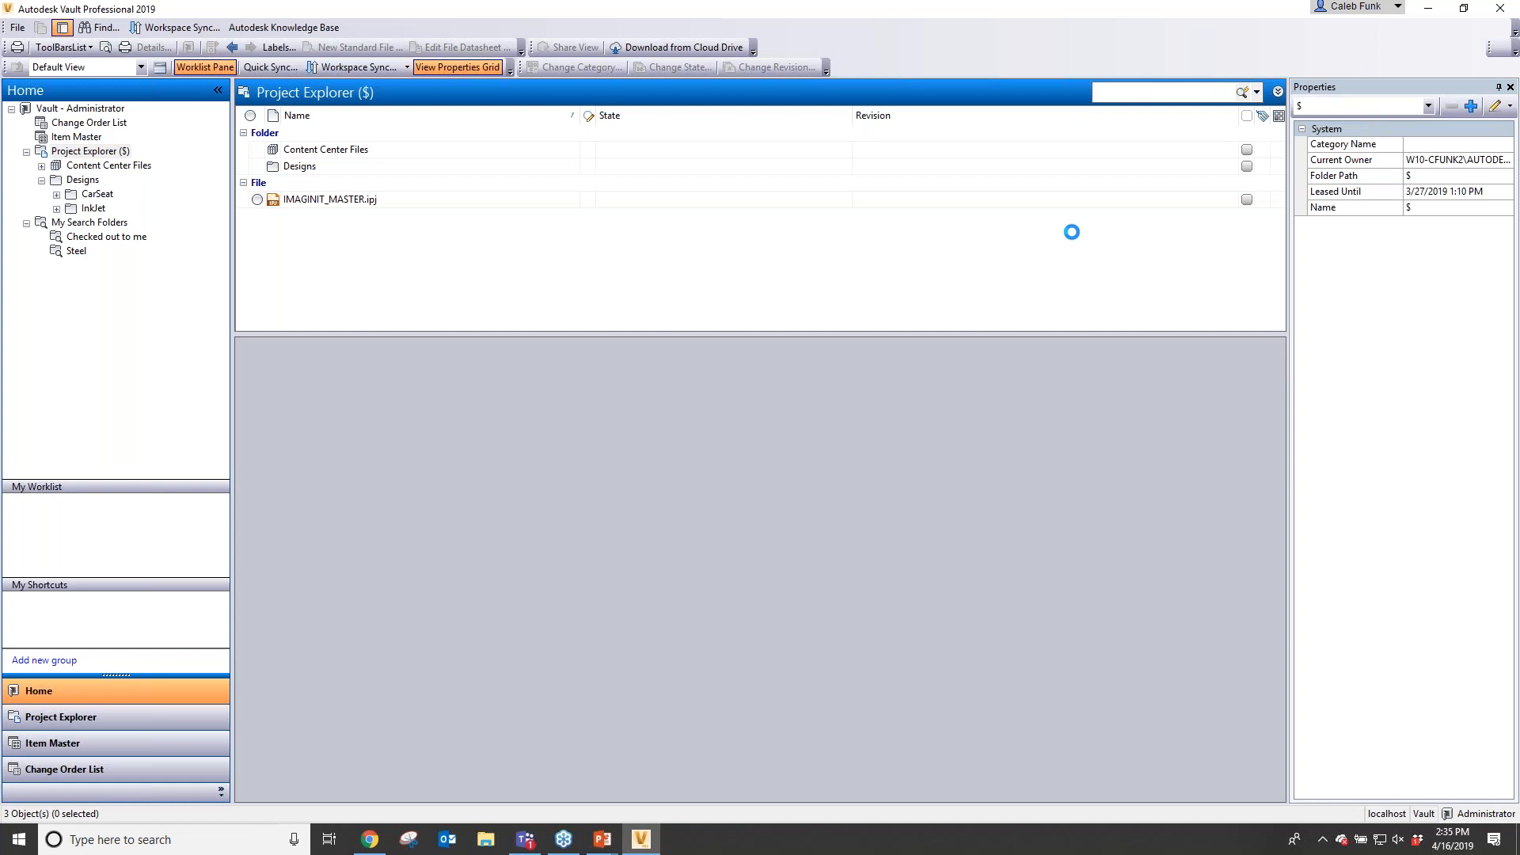
click(548, 205)
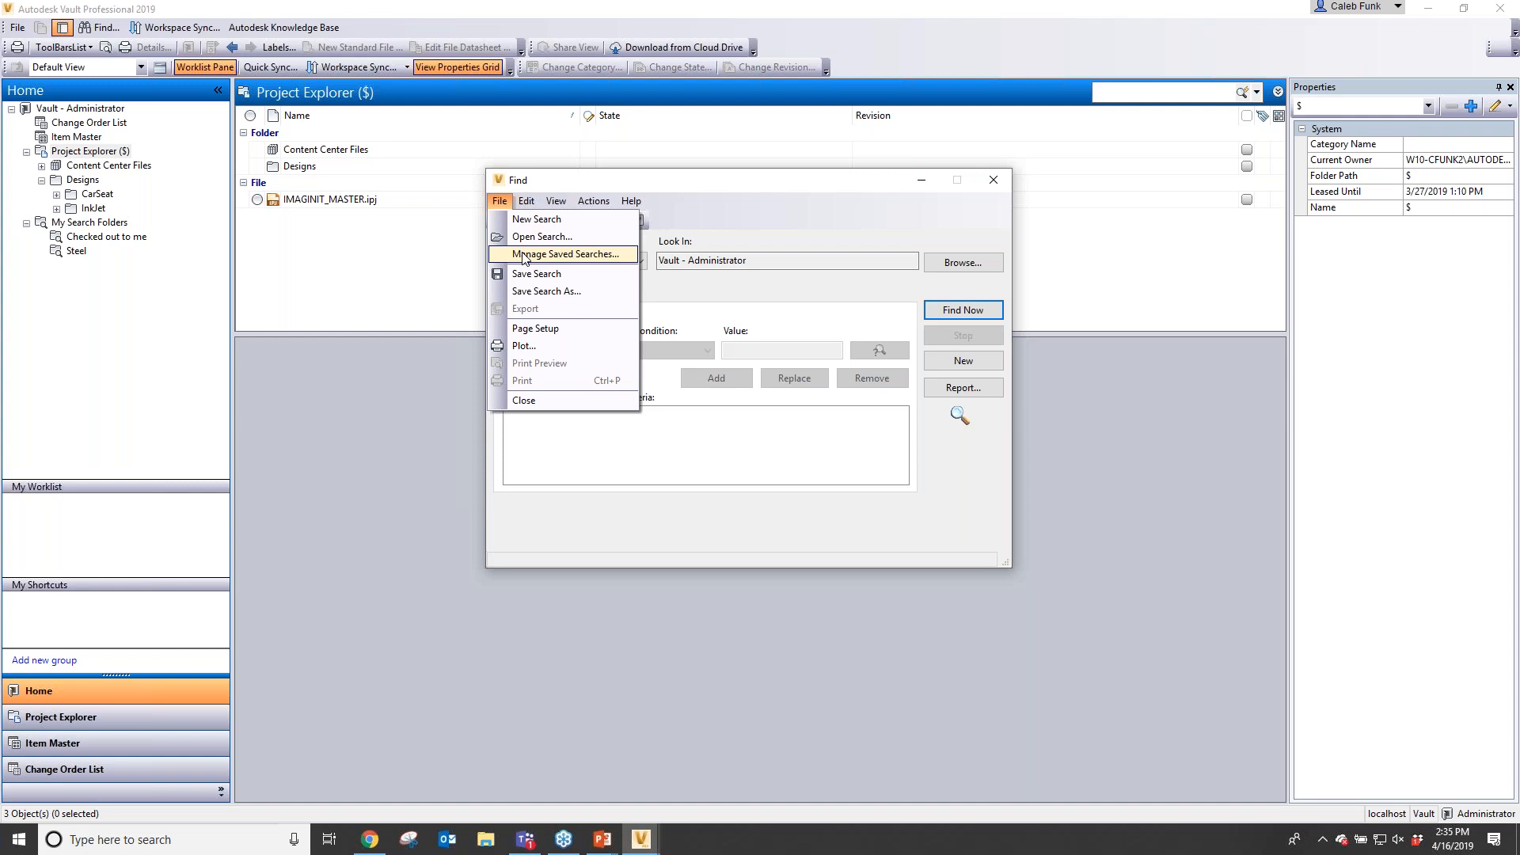
click(523, 255)
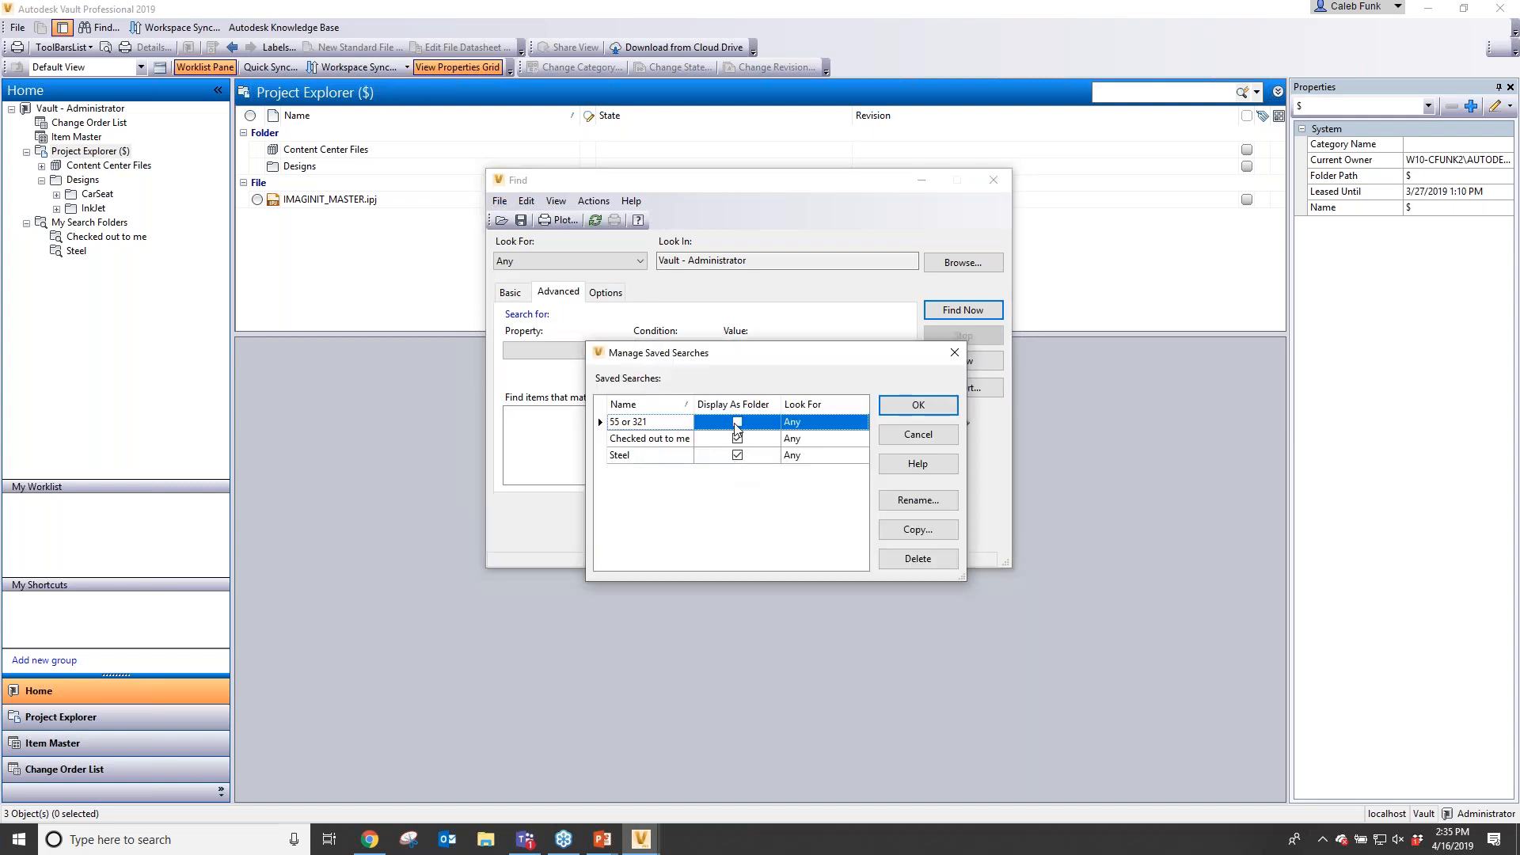
click(737, 422)
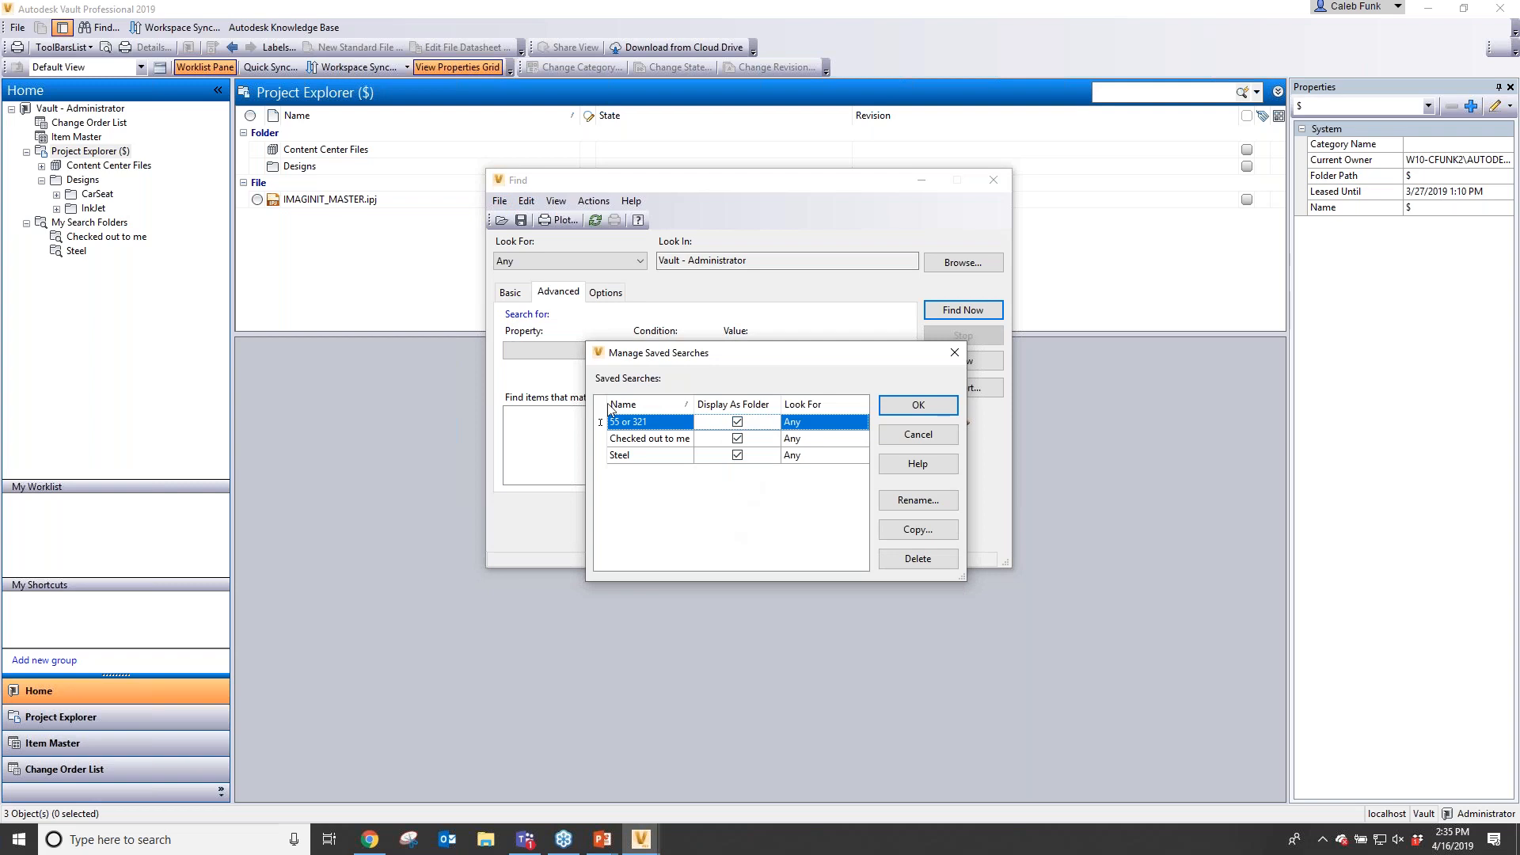
click(917, 405)
click(898, 414)
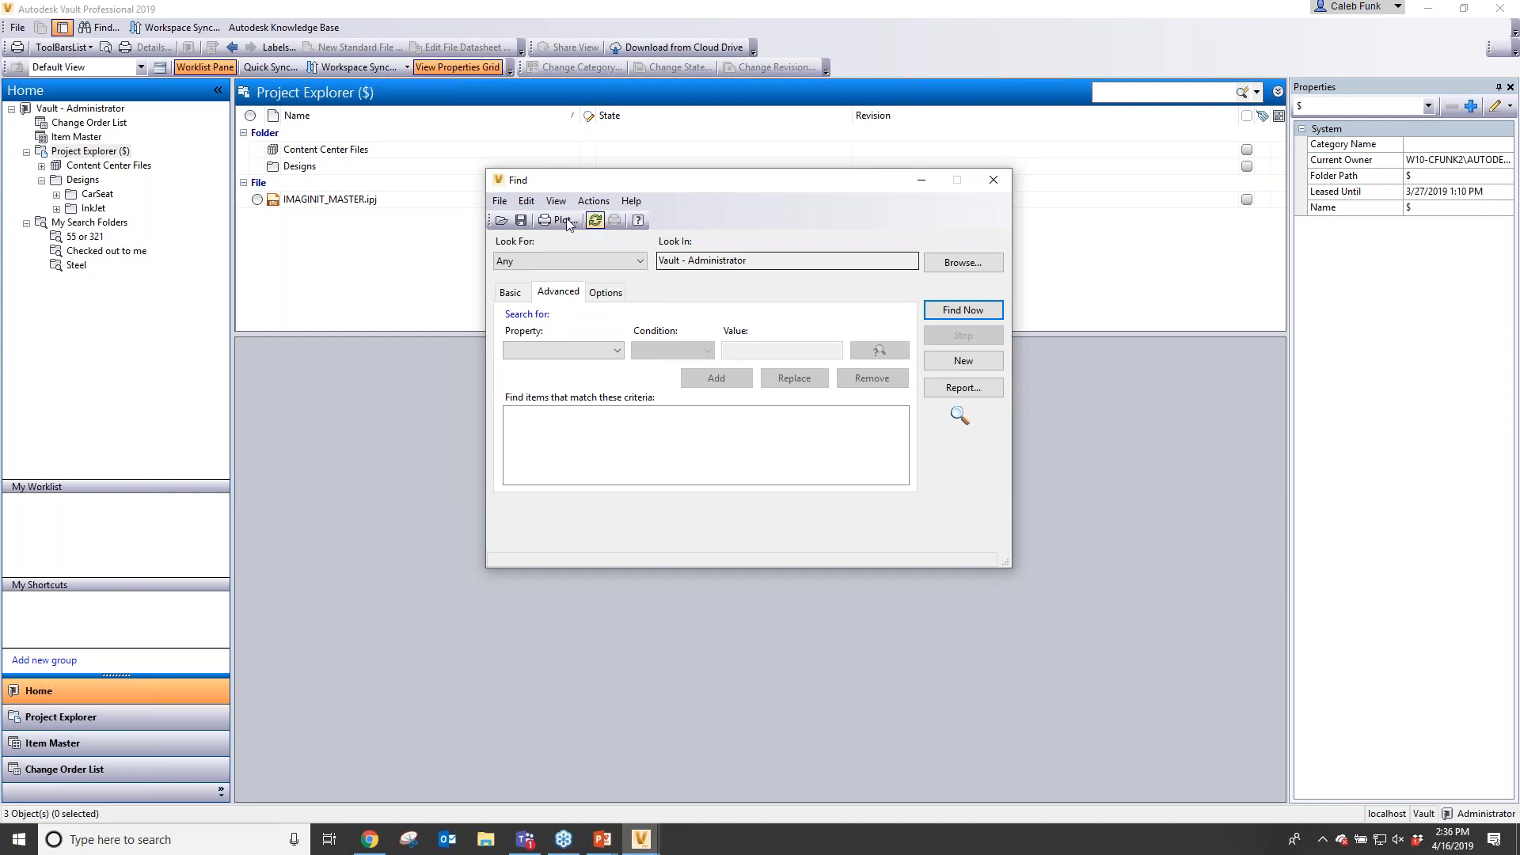
- Reopen the saved search manager and stop displaying 55 or 321 and Steel as search folders
click(499, 201)
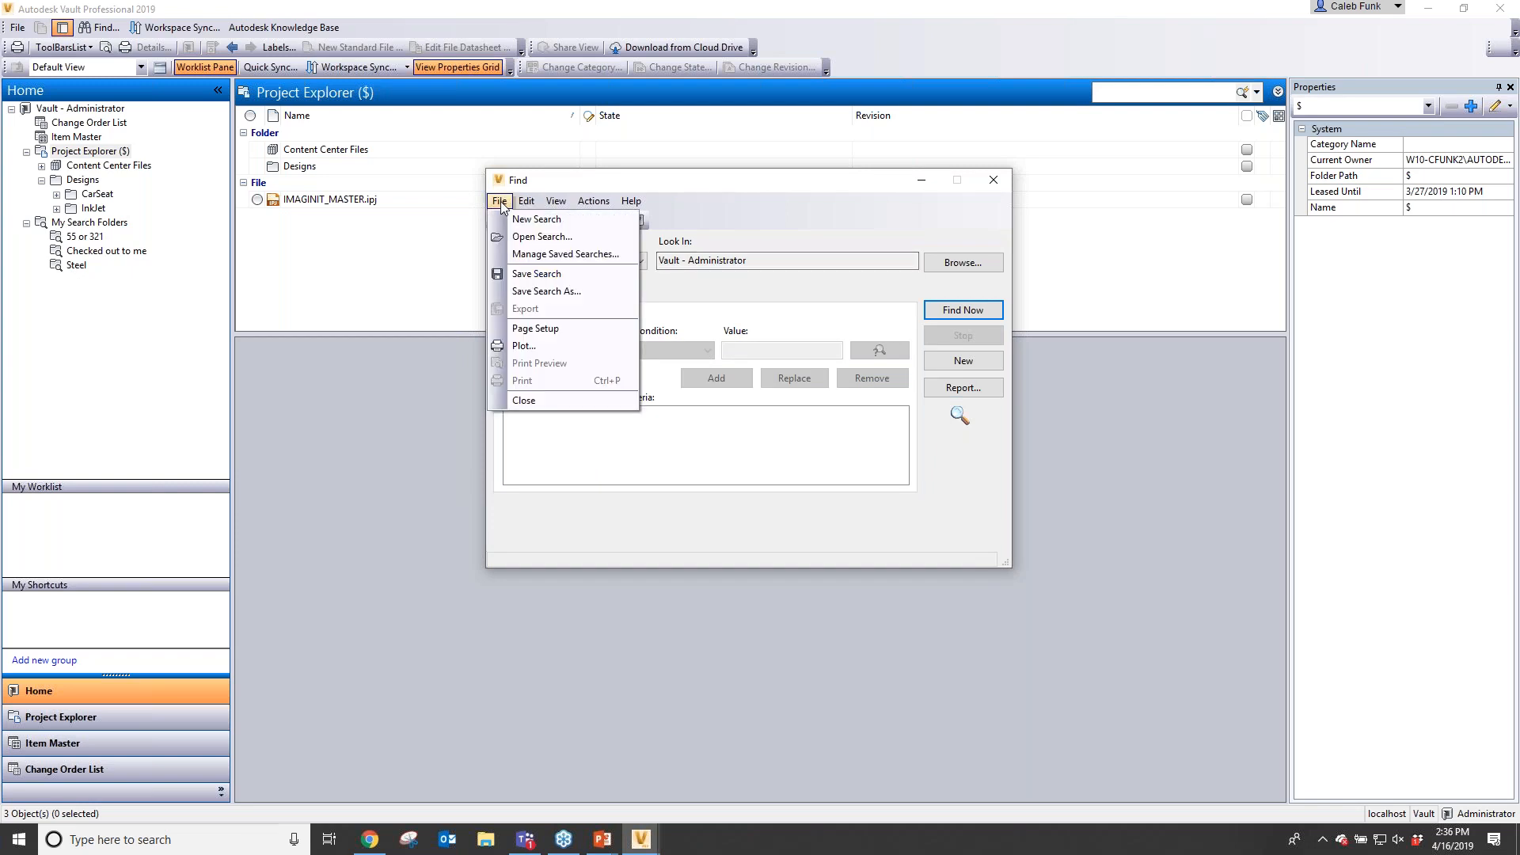
click(561, 257)
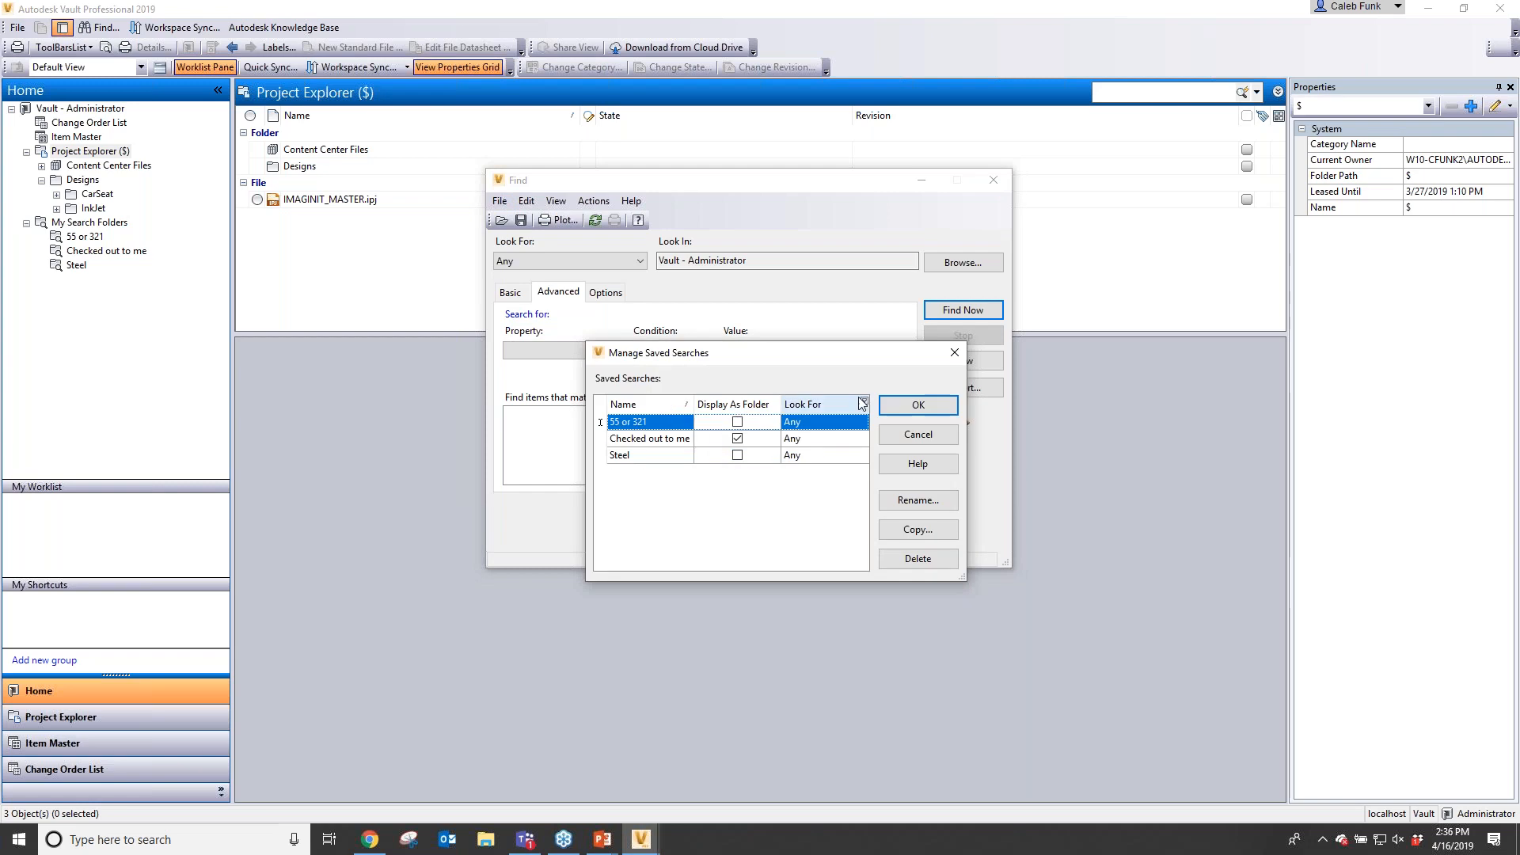
click(914, 407)
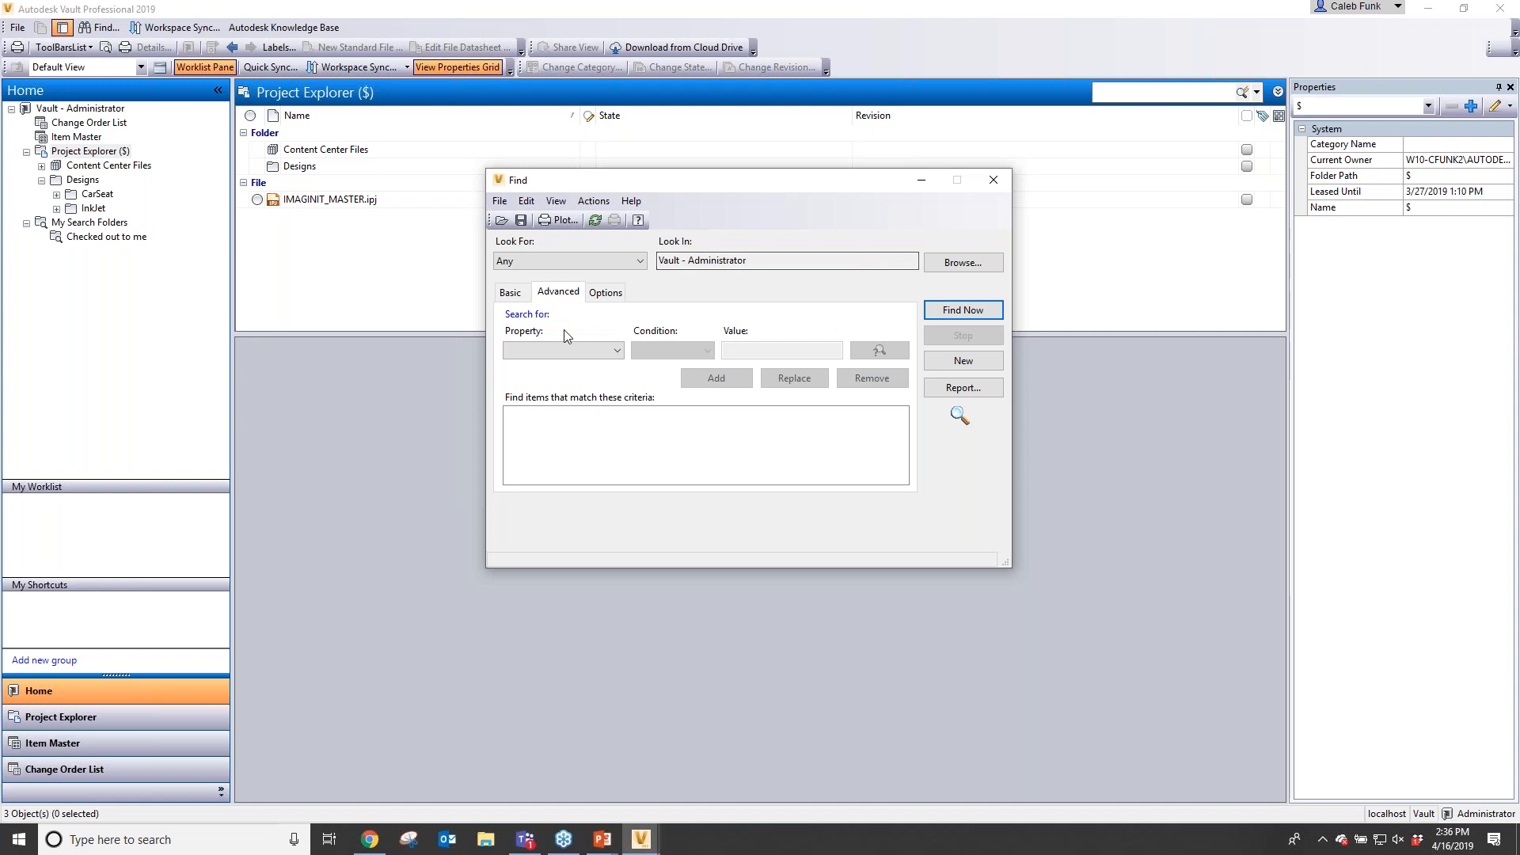
- Add an advanced criterion: Date Created in the Last # Days with value 7
click(557, 350)
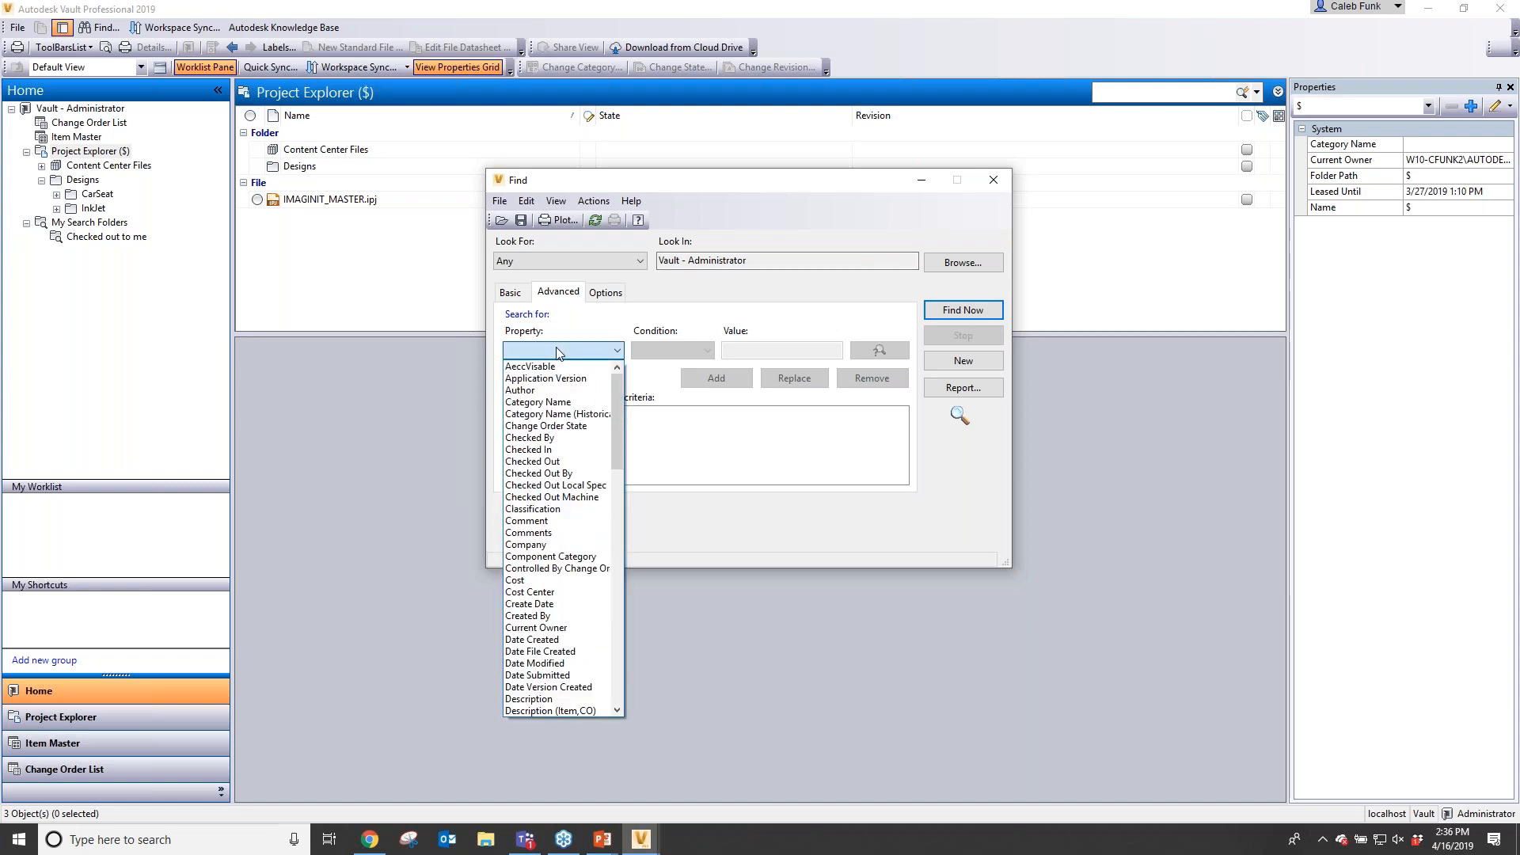
mouse_move(618, 449)
mouse_down()
mouse_move(609, 539)
mouse_move(615, 476)
mouse_up()
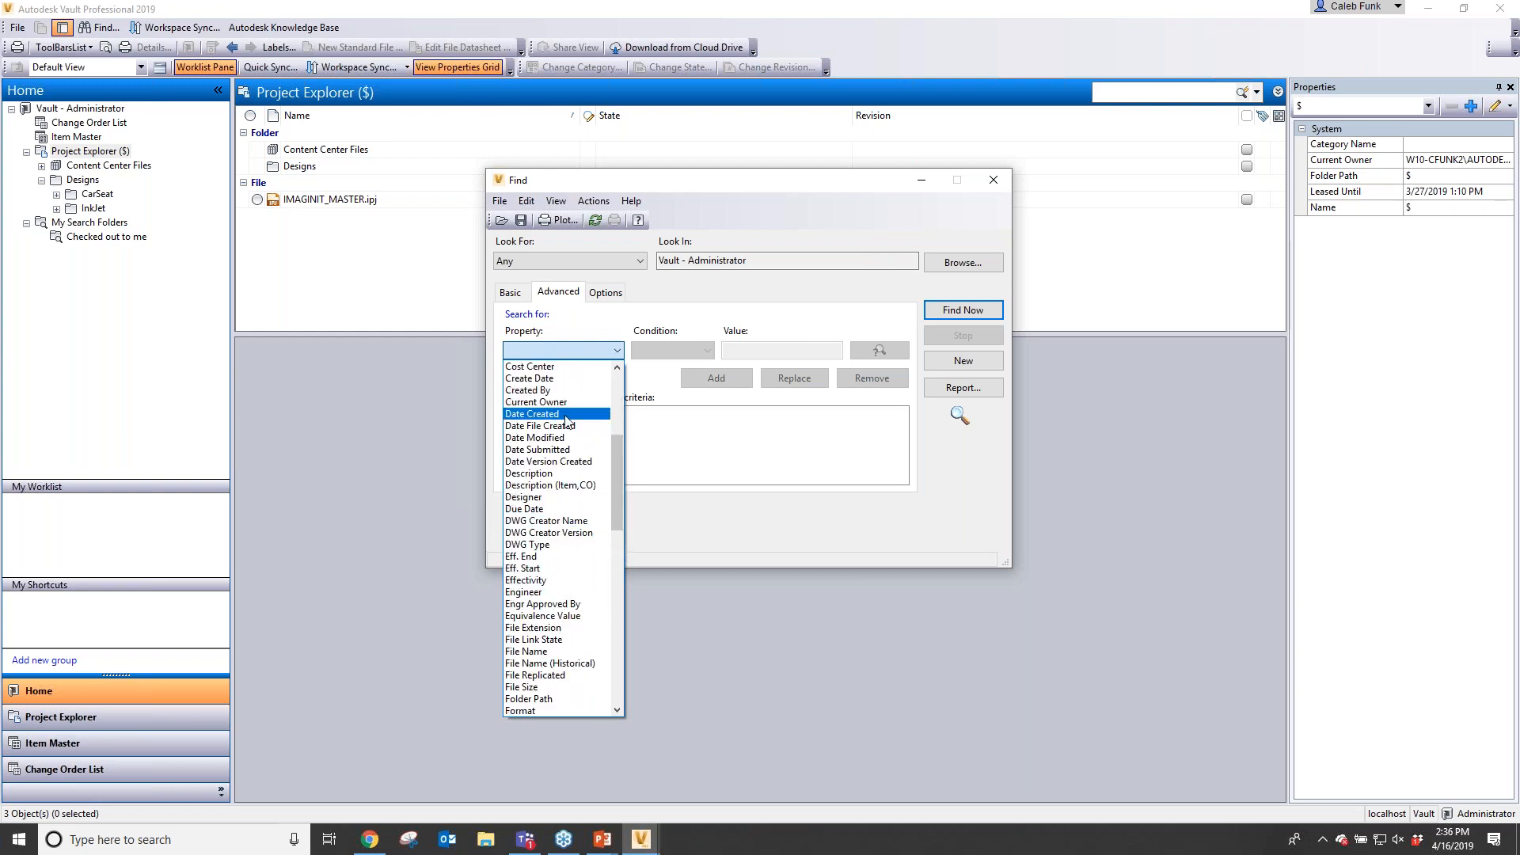
click(566, 416)
click(672, 350)
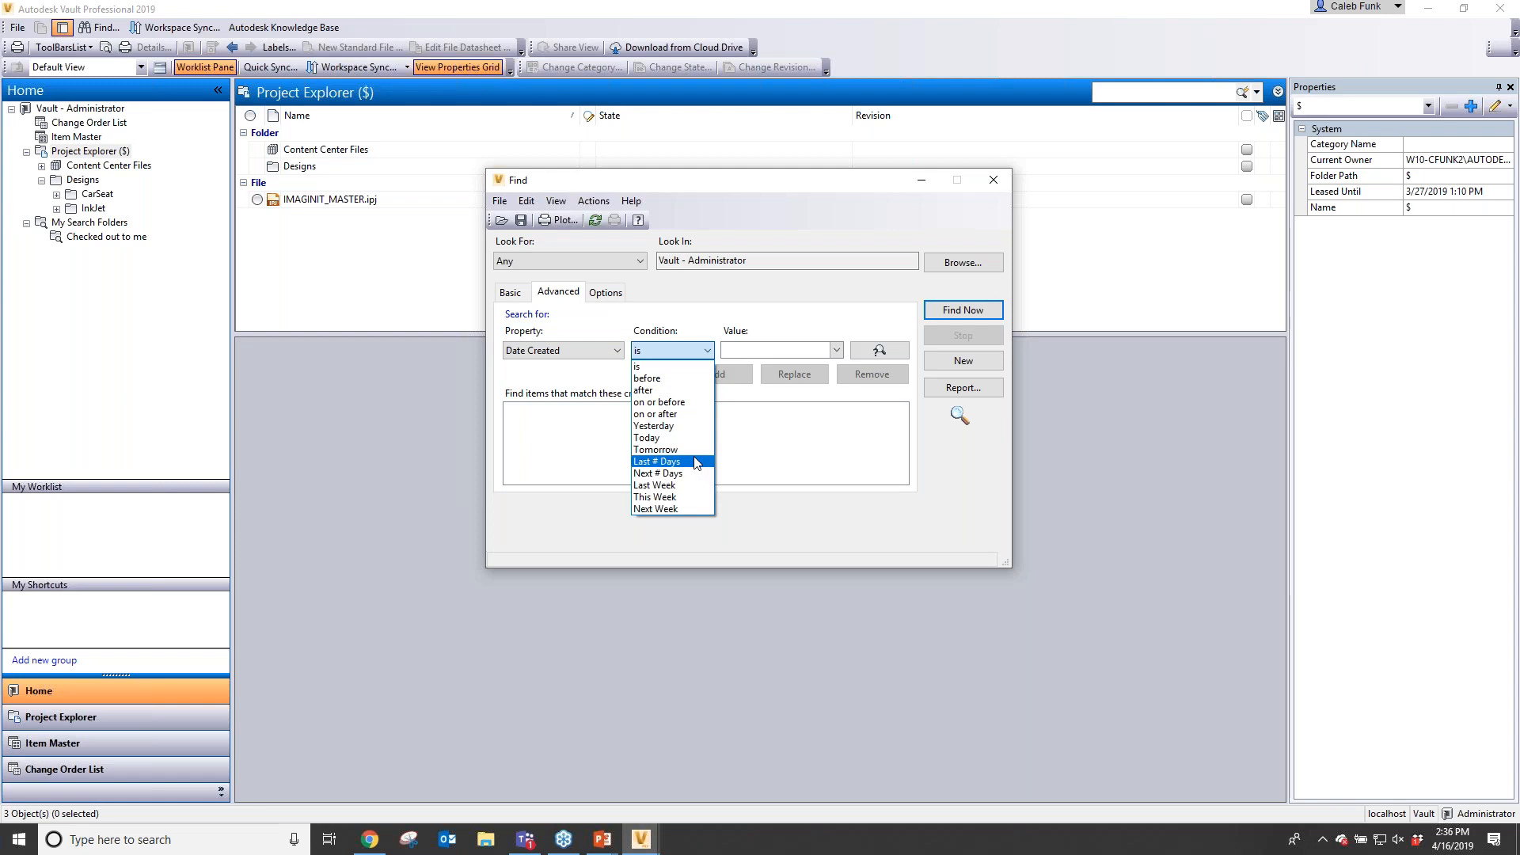
click(665, 485)
click(669, 351)
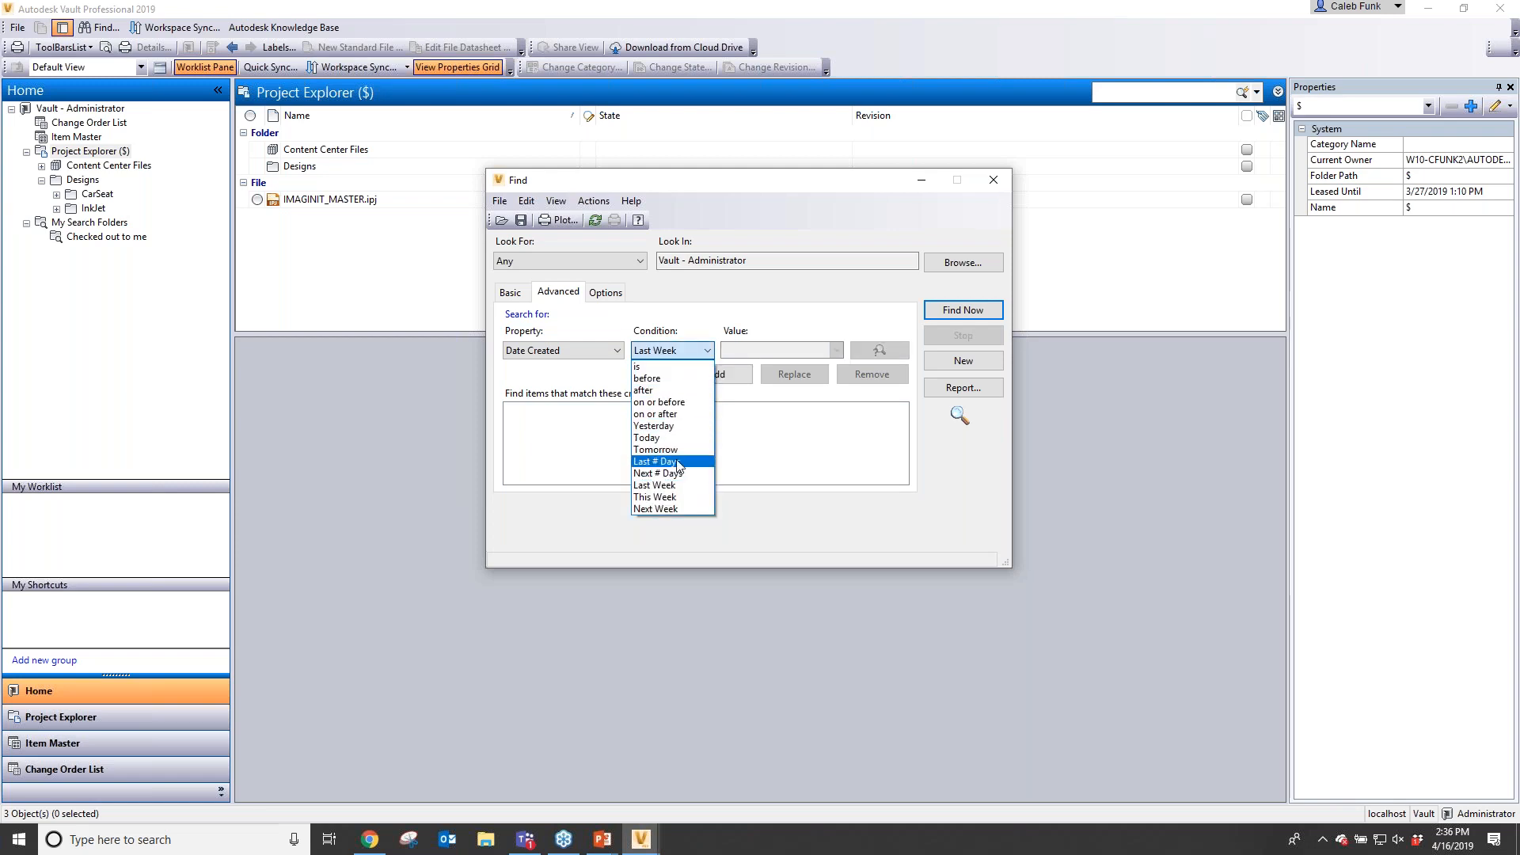
click(681, 461)
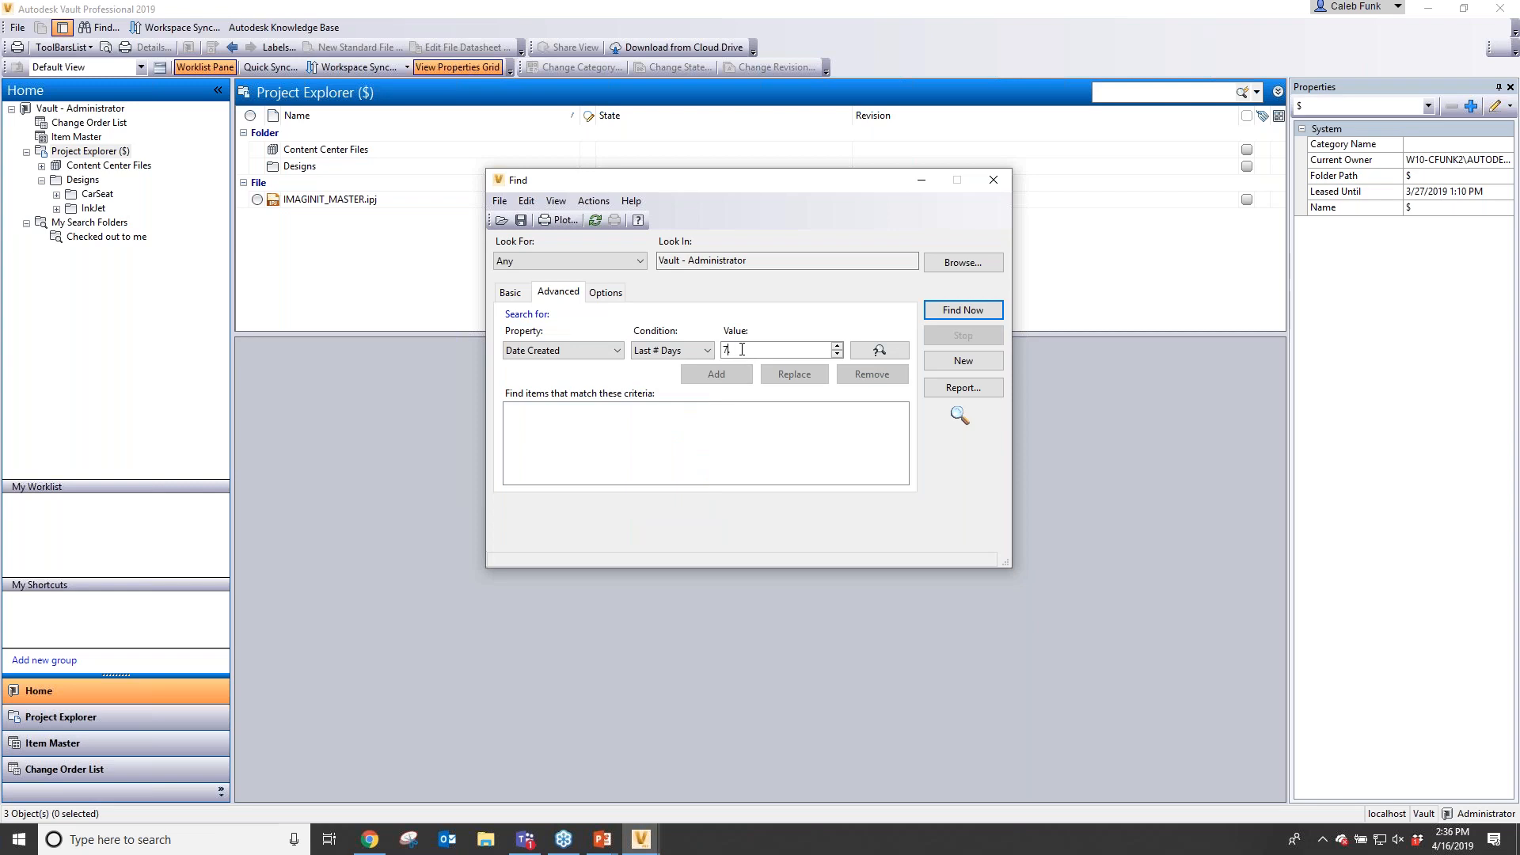
click(716, 373)
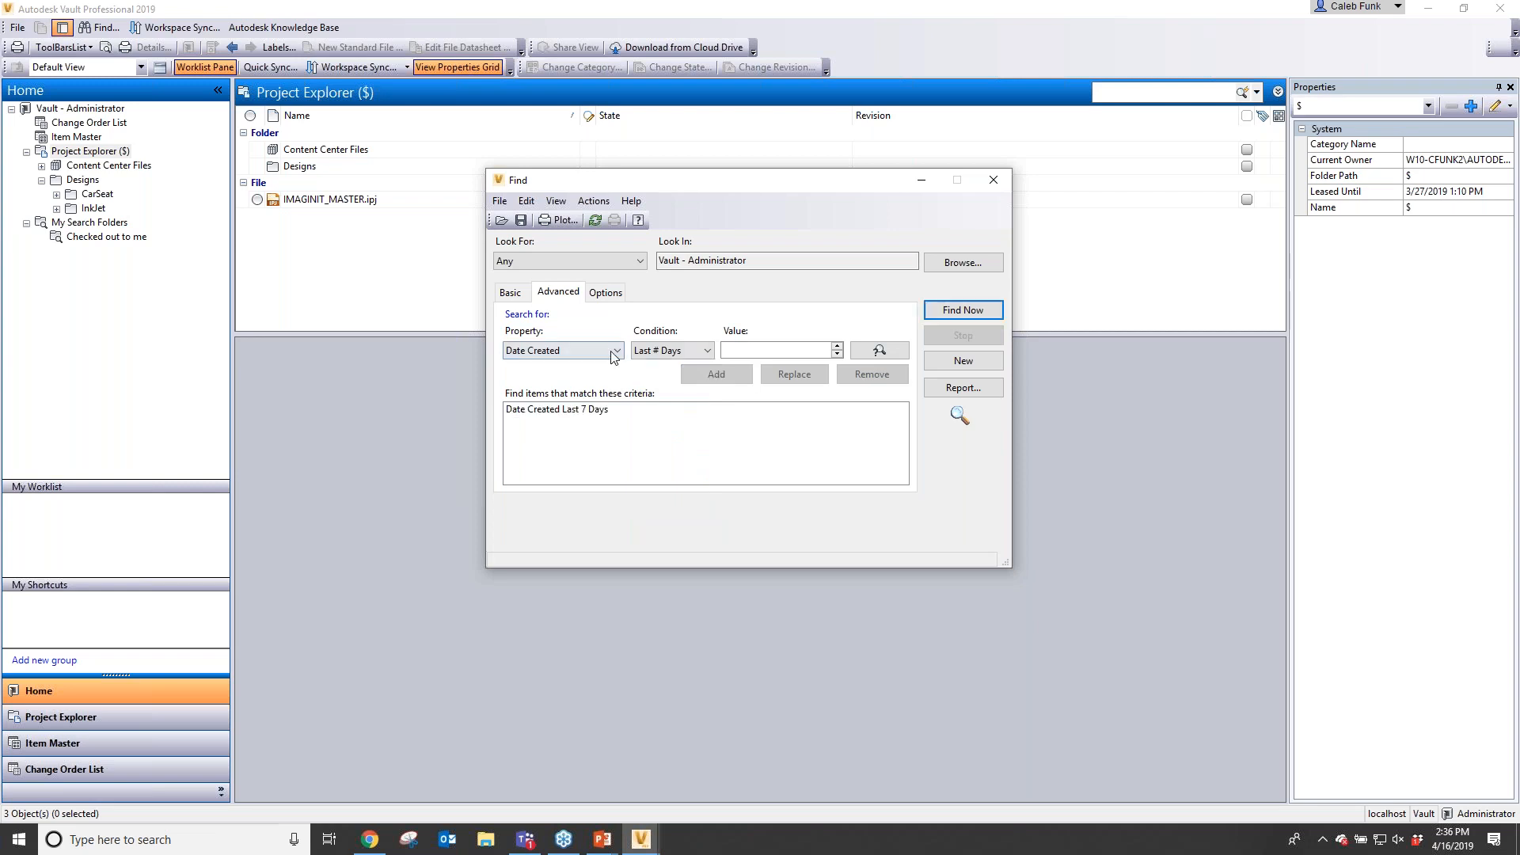
click(611, 351)
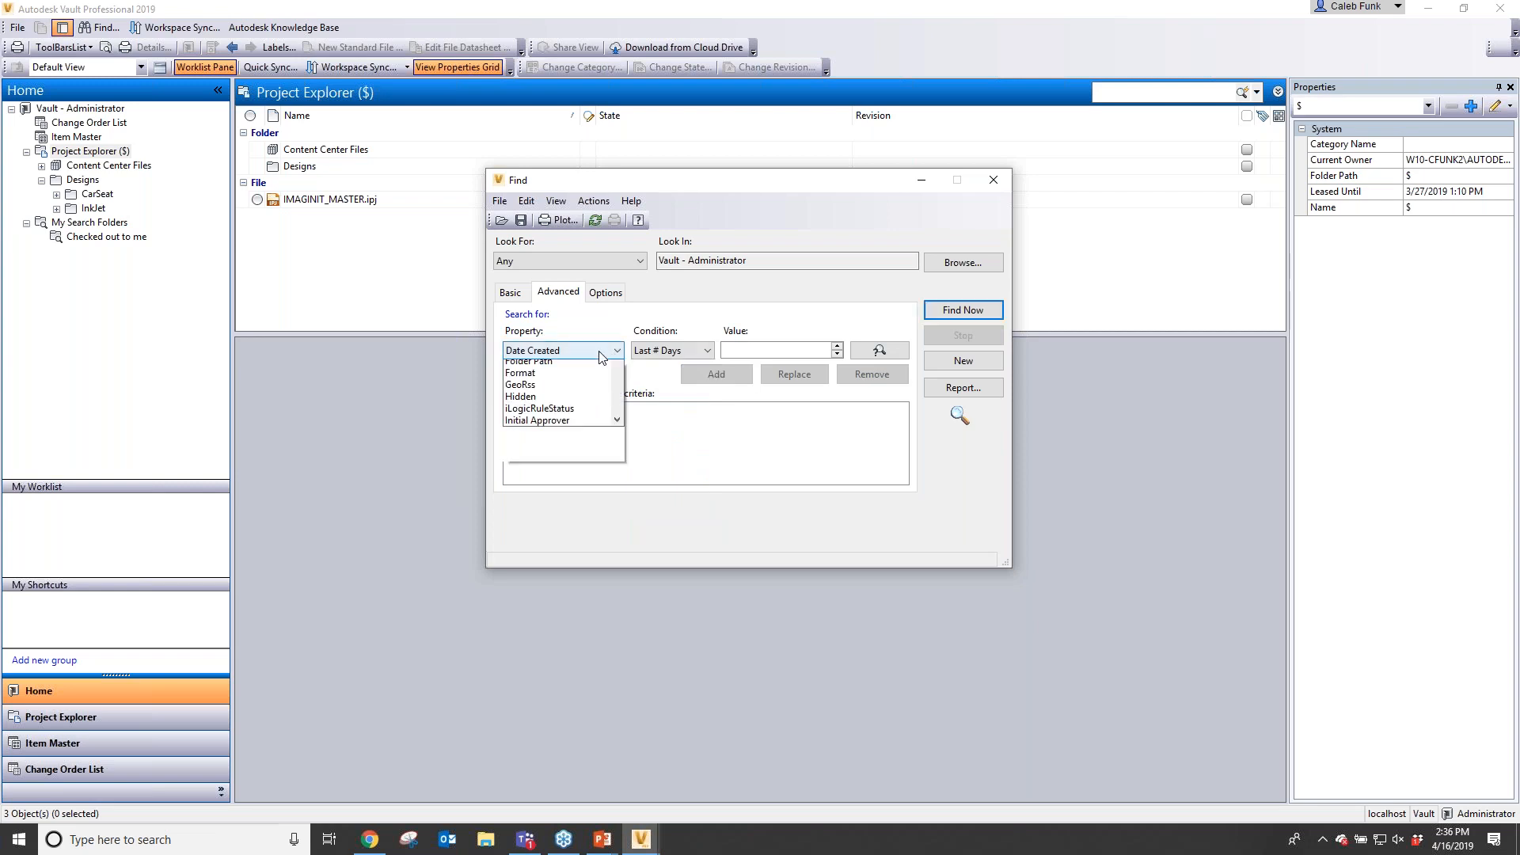
scroll(600, 357, down, 2)
scroll(600, 353, up, 4)
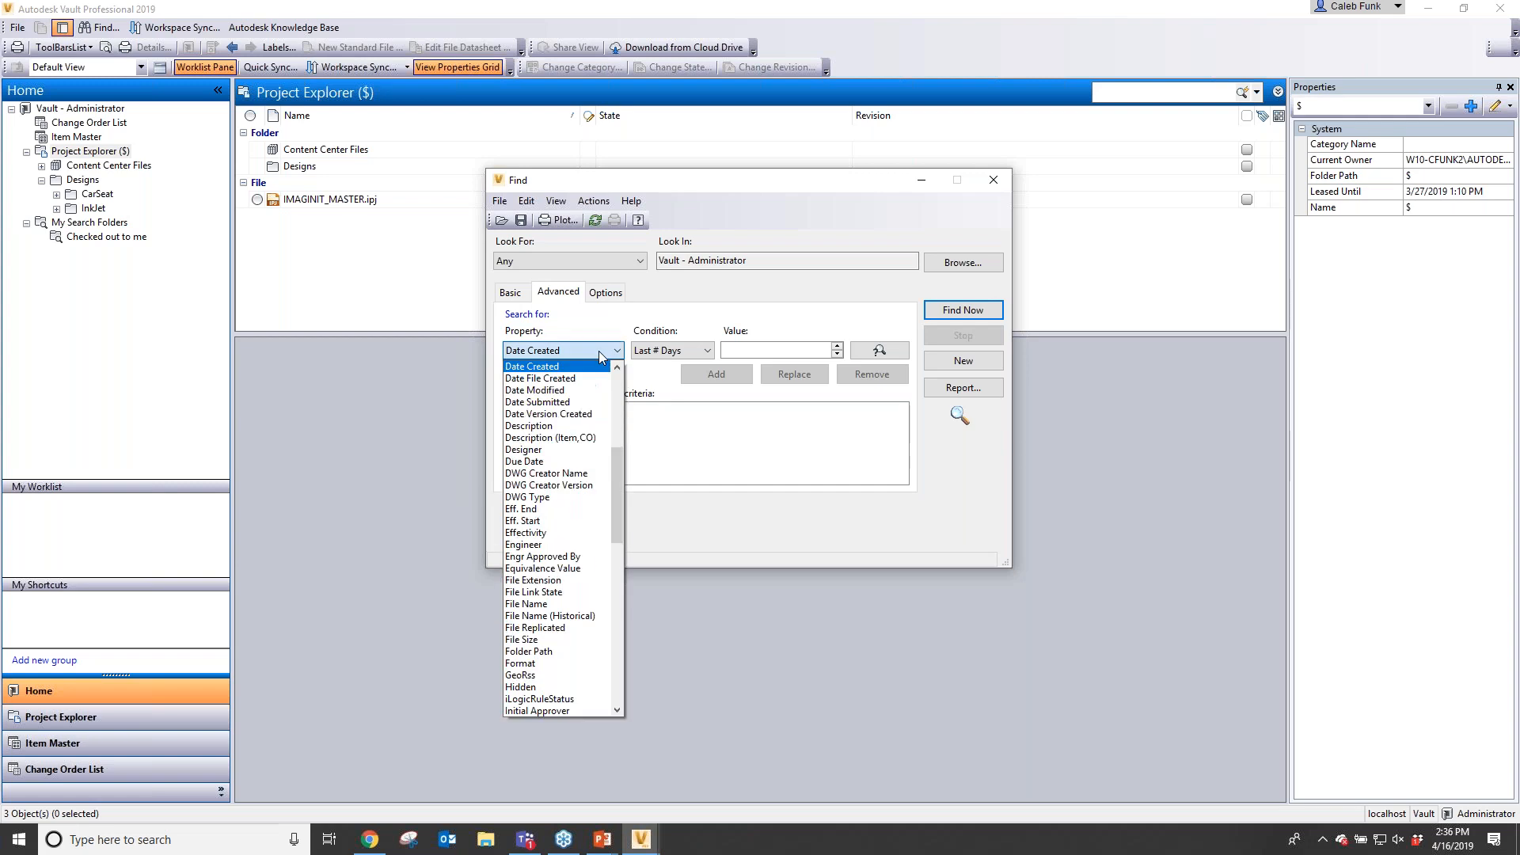
drag(620, 504, 608, 425)
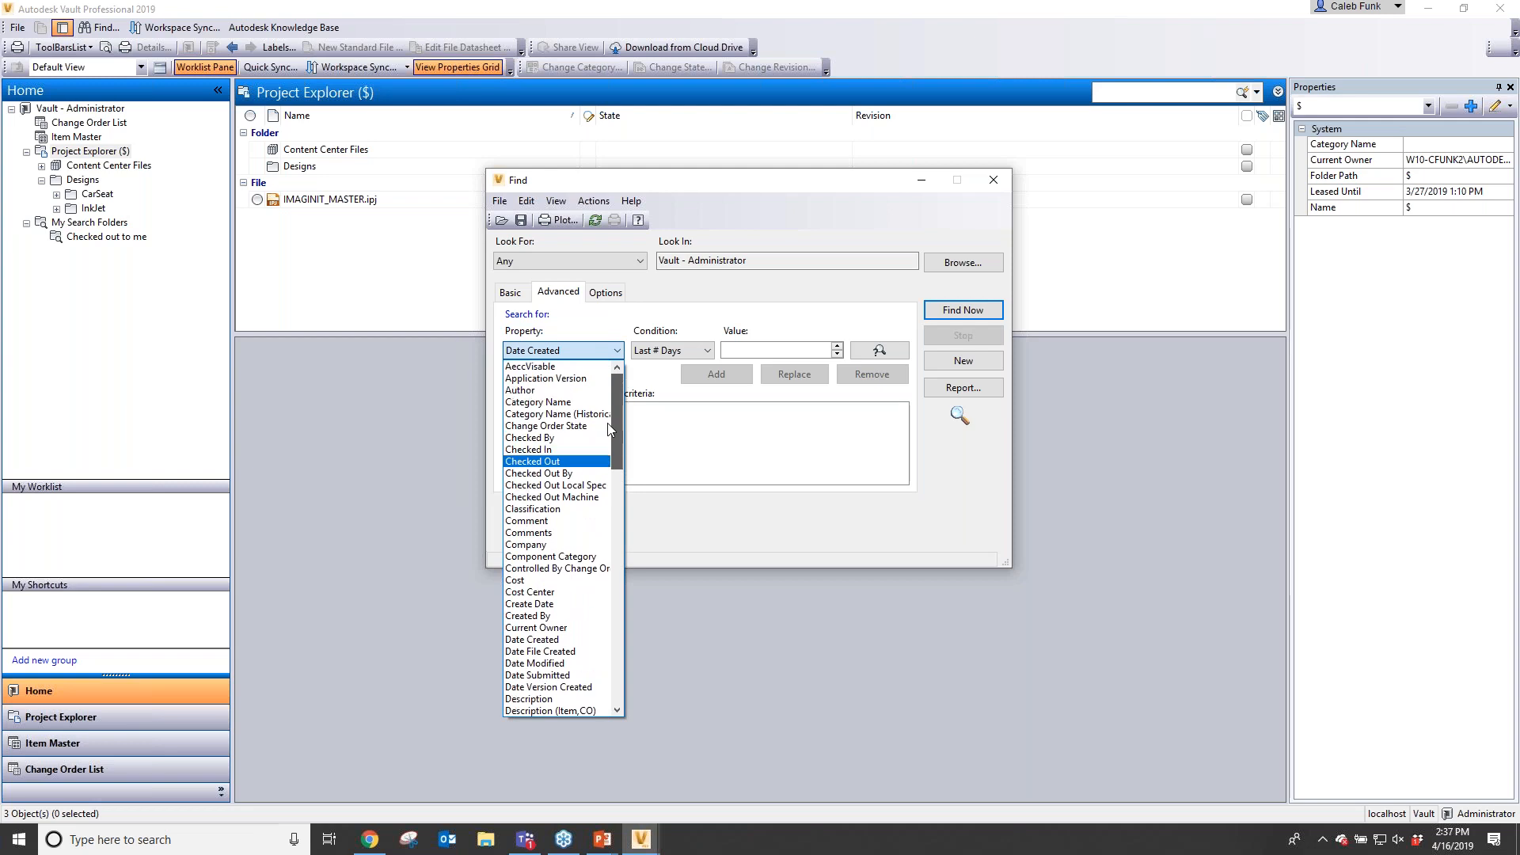
click(579, 452)
click(669, 350)
click(573, 351)
click(570, 352)
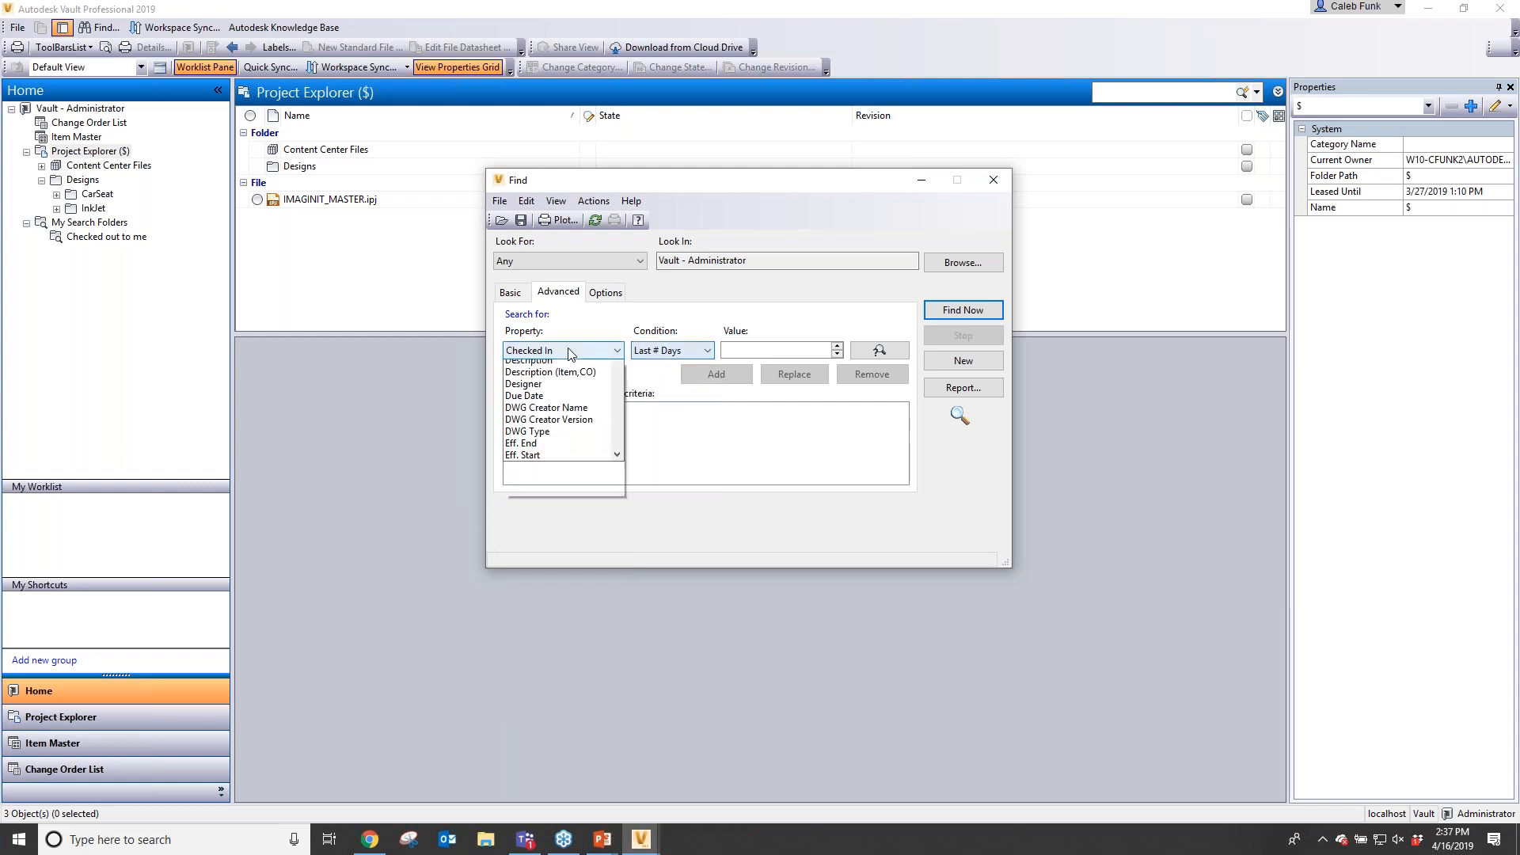
click(587, 392)
click(593, 357)
scroll(620, 463, down, 5)
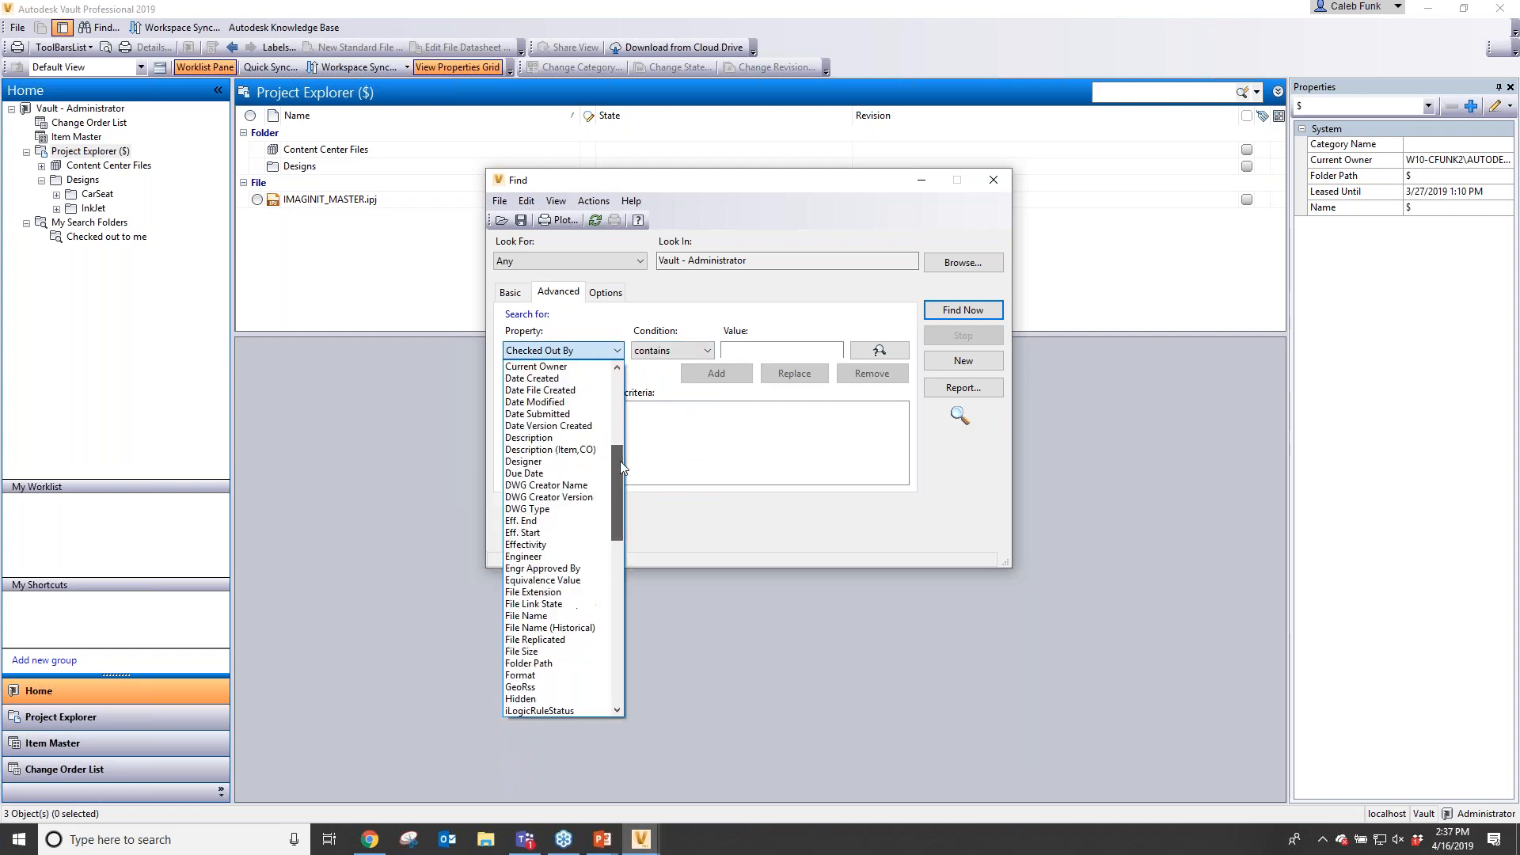
mouse_move(619, 462)
mouse_down()
mouse_move(620, 537)
mouse_move(603, 444)
mouse_up()
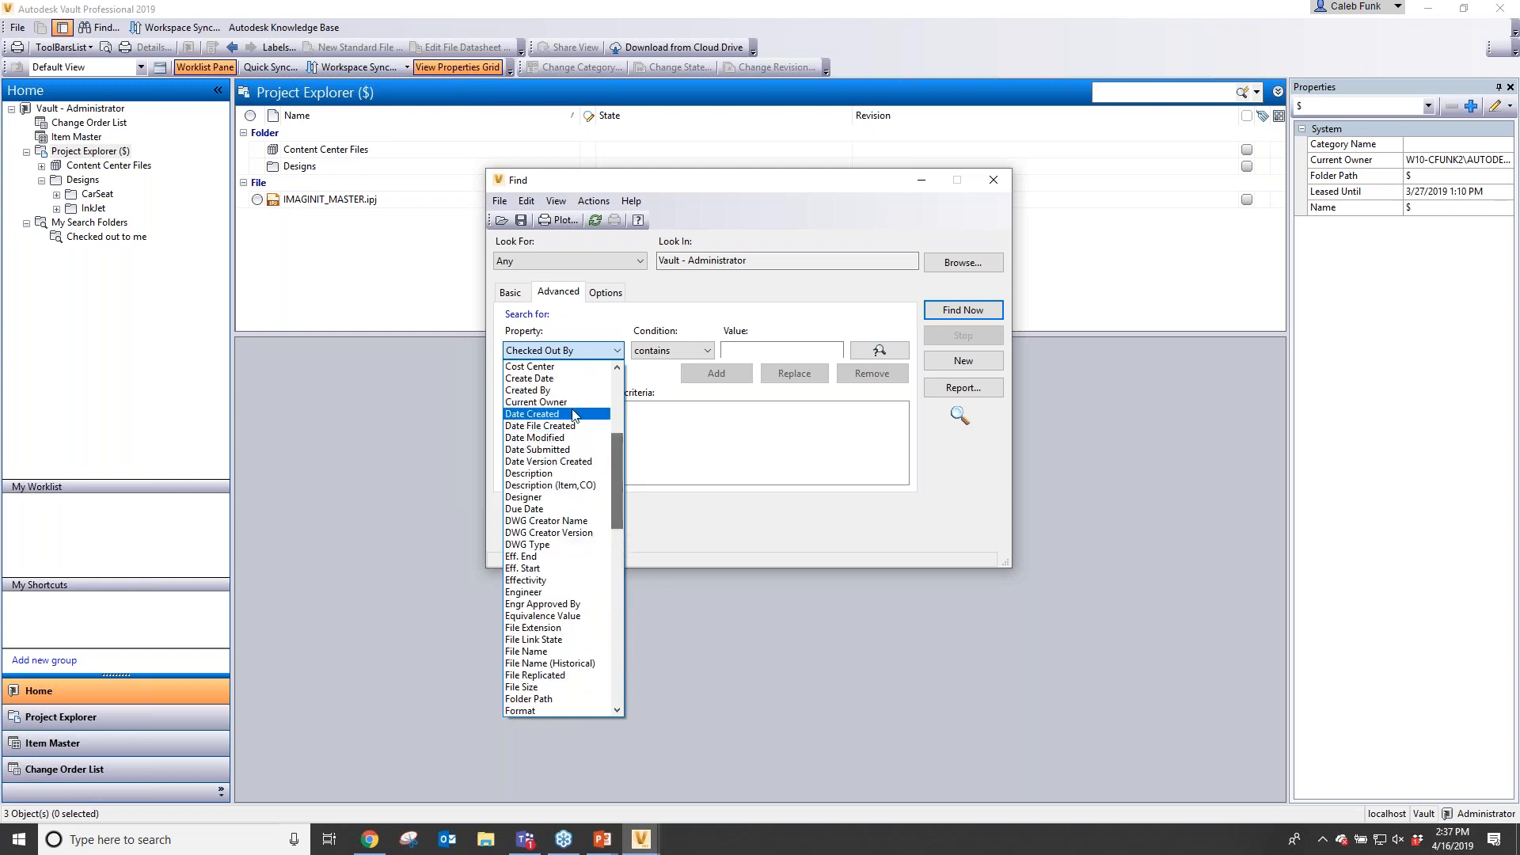
- Set a second criterion Created By contains administrator, run the search and add the criterion to it
click(590, 390)
click(779, 350)
text(administrator)
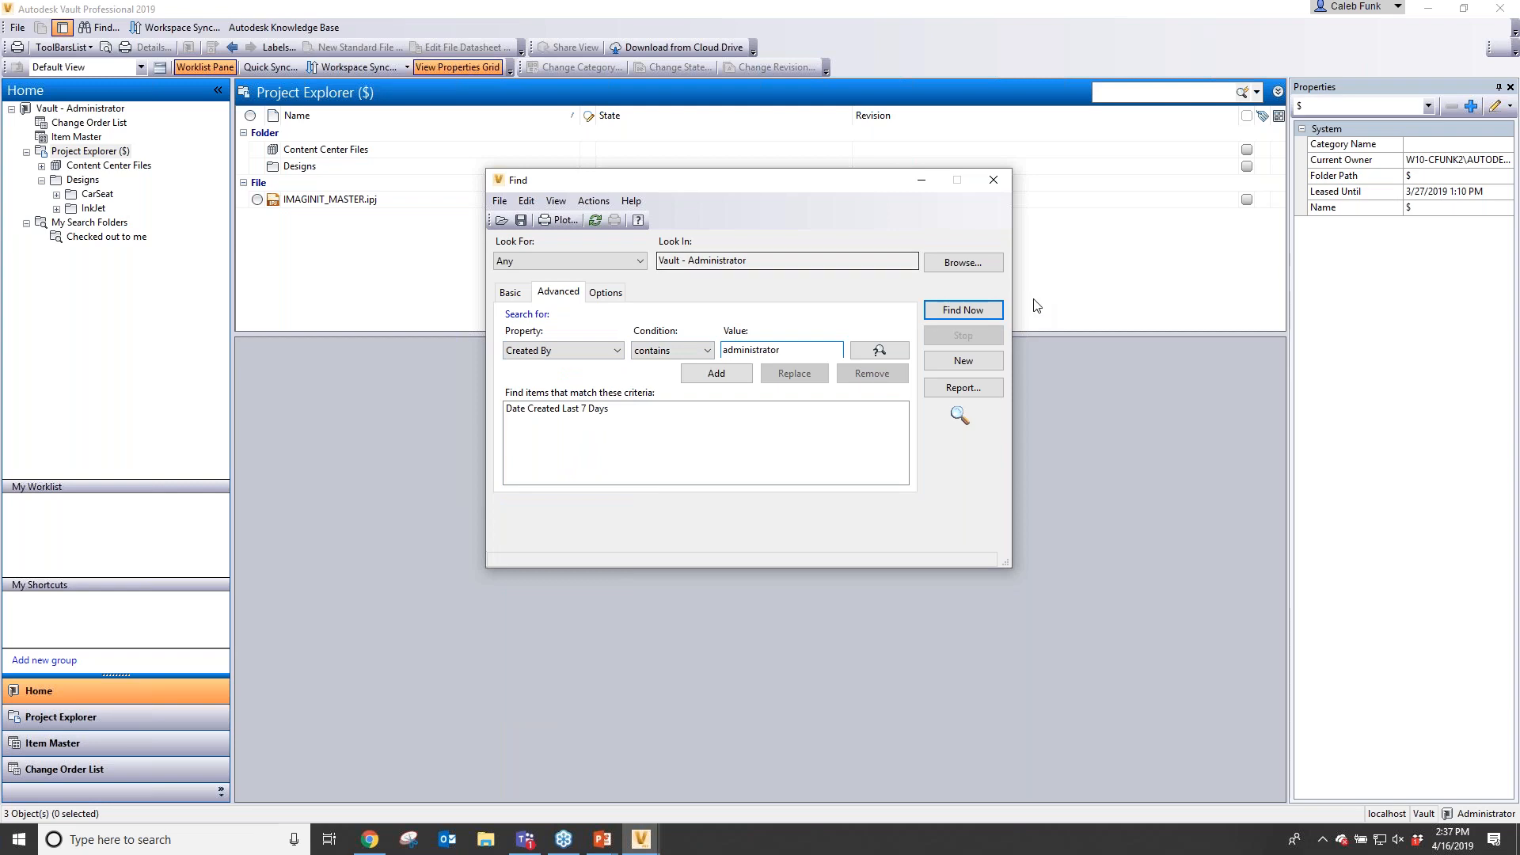
click(981, 305)
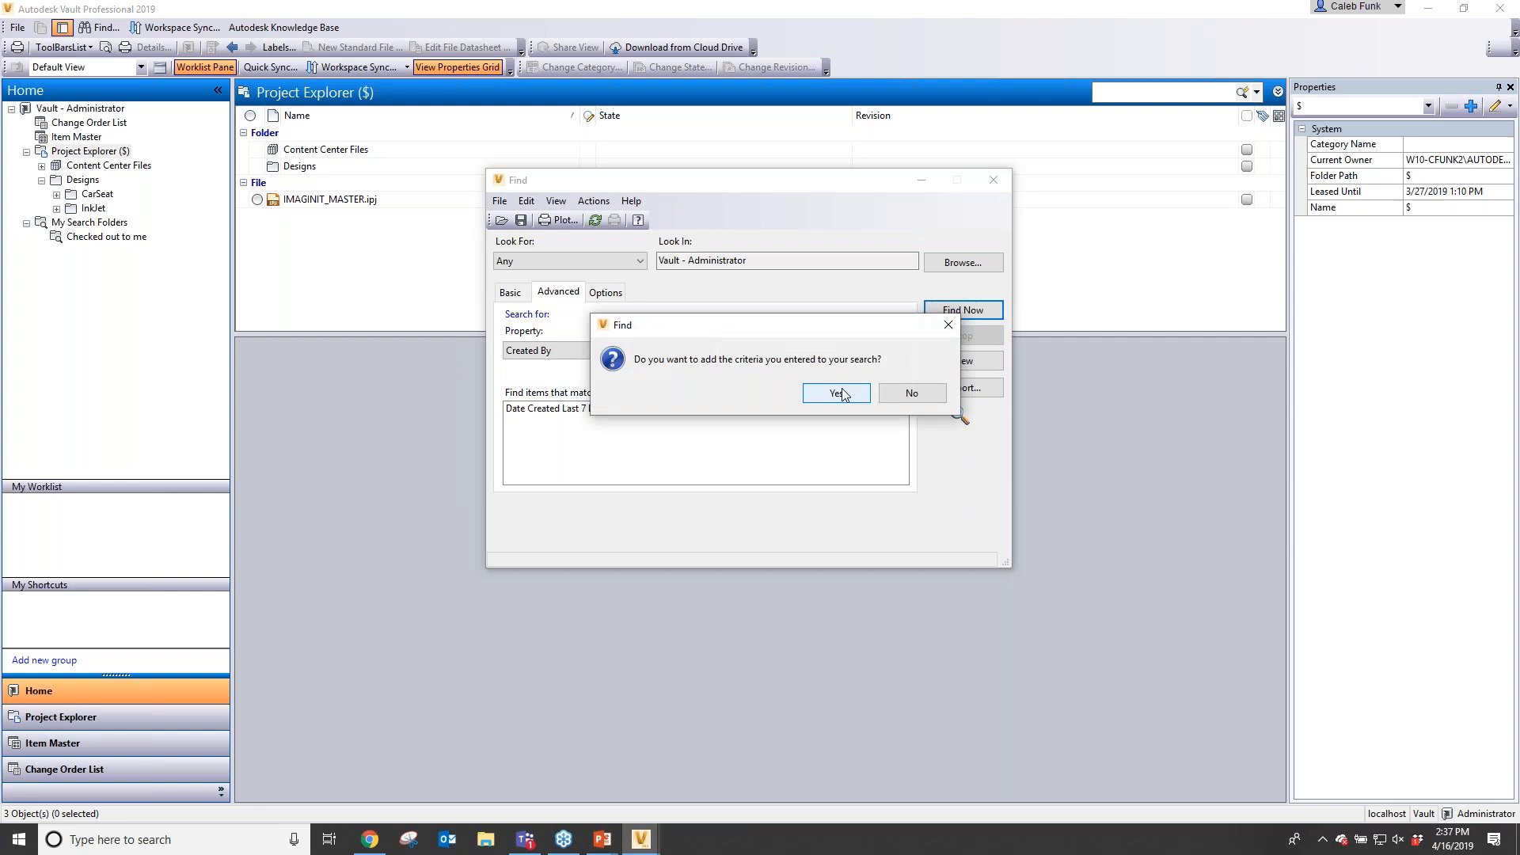
click(836, 392)
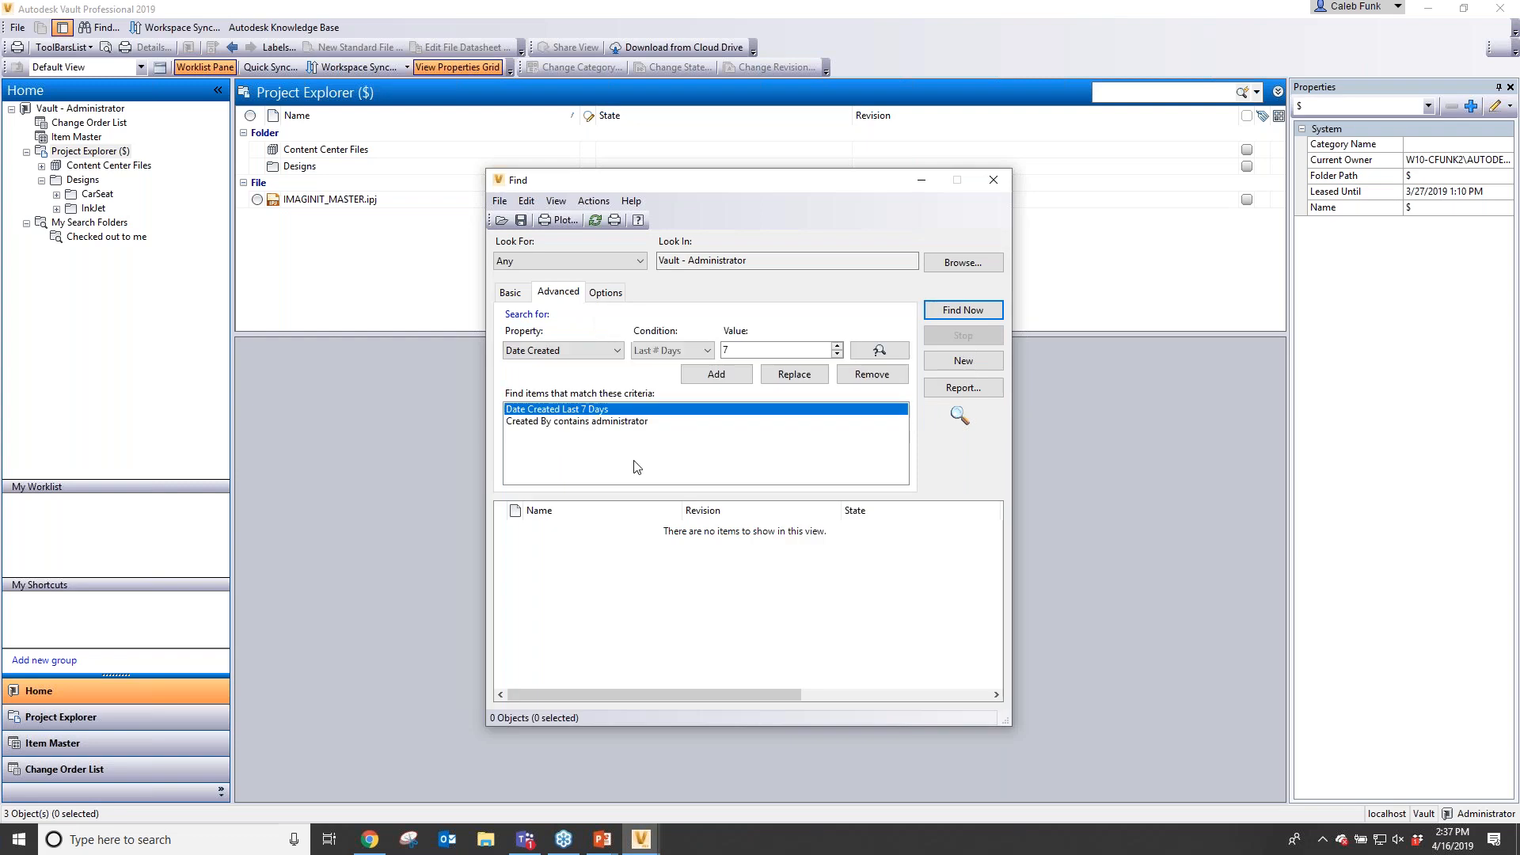
- Save the search as a search folder named Created in the last week and close the Find dialog
click(520, 422)
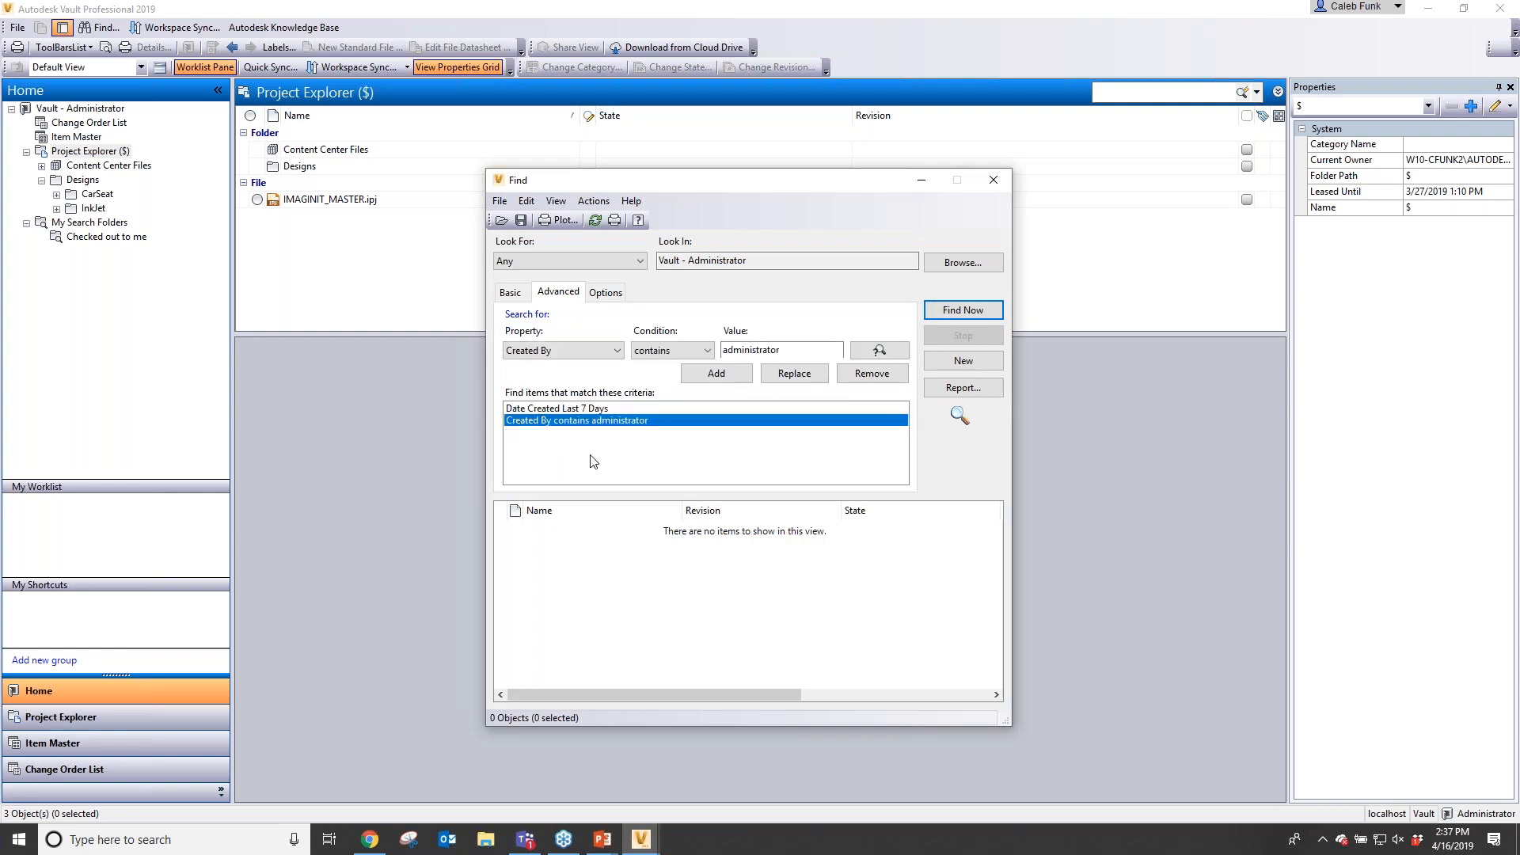
click(599, 408)
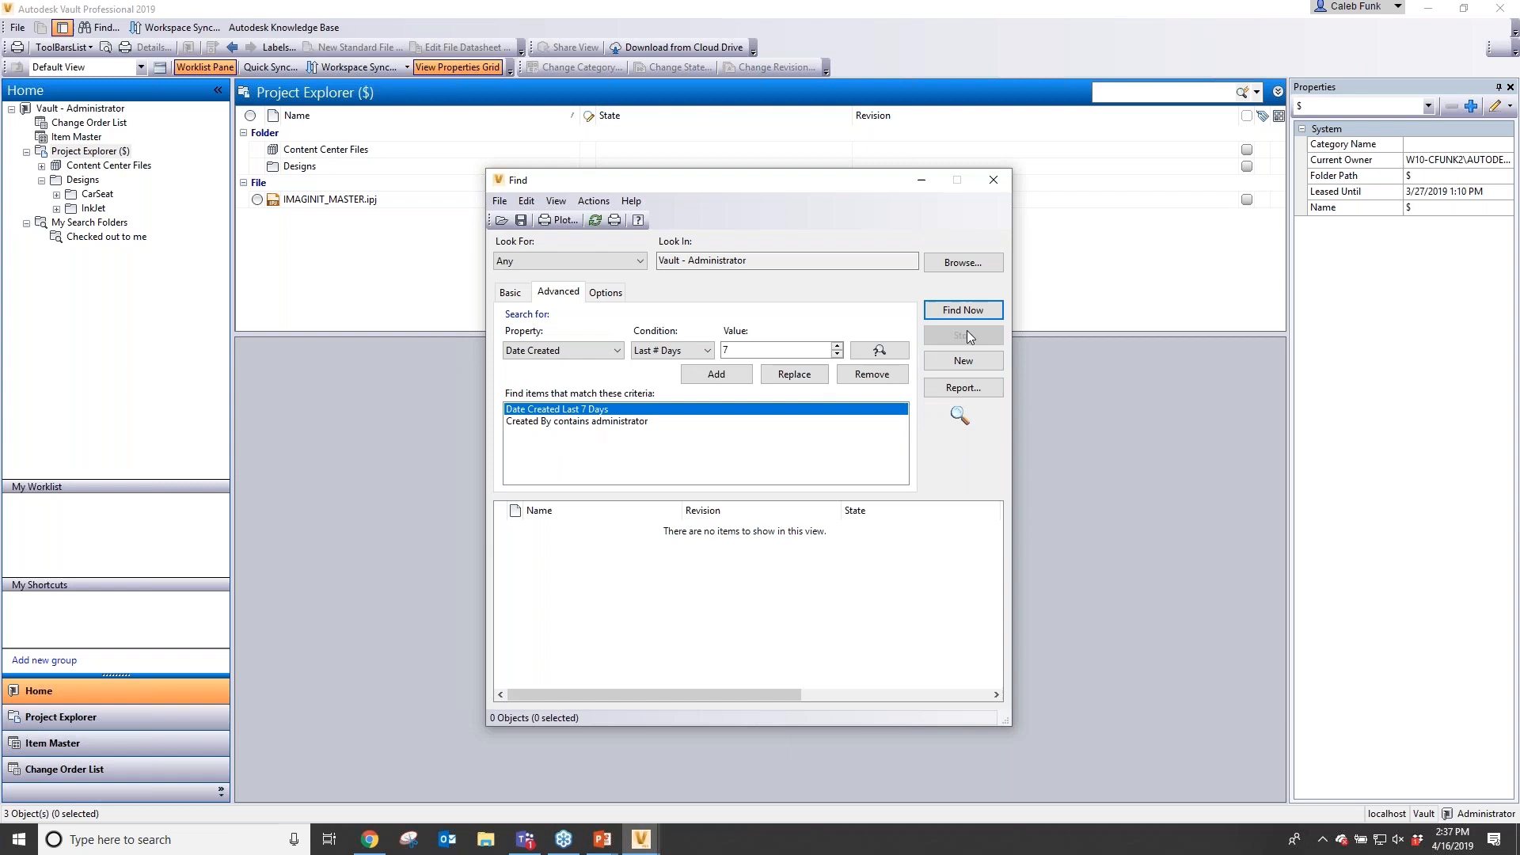
click(523, 220)
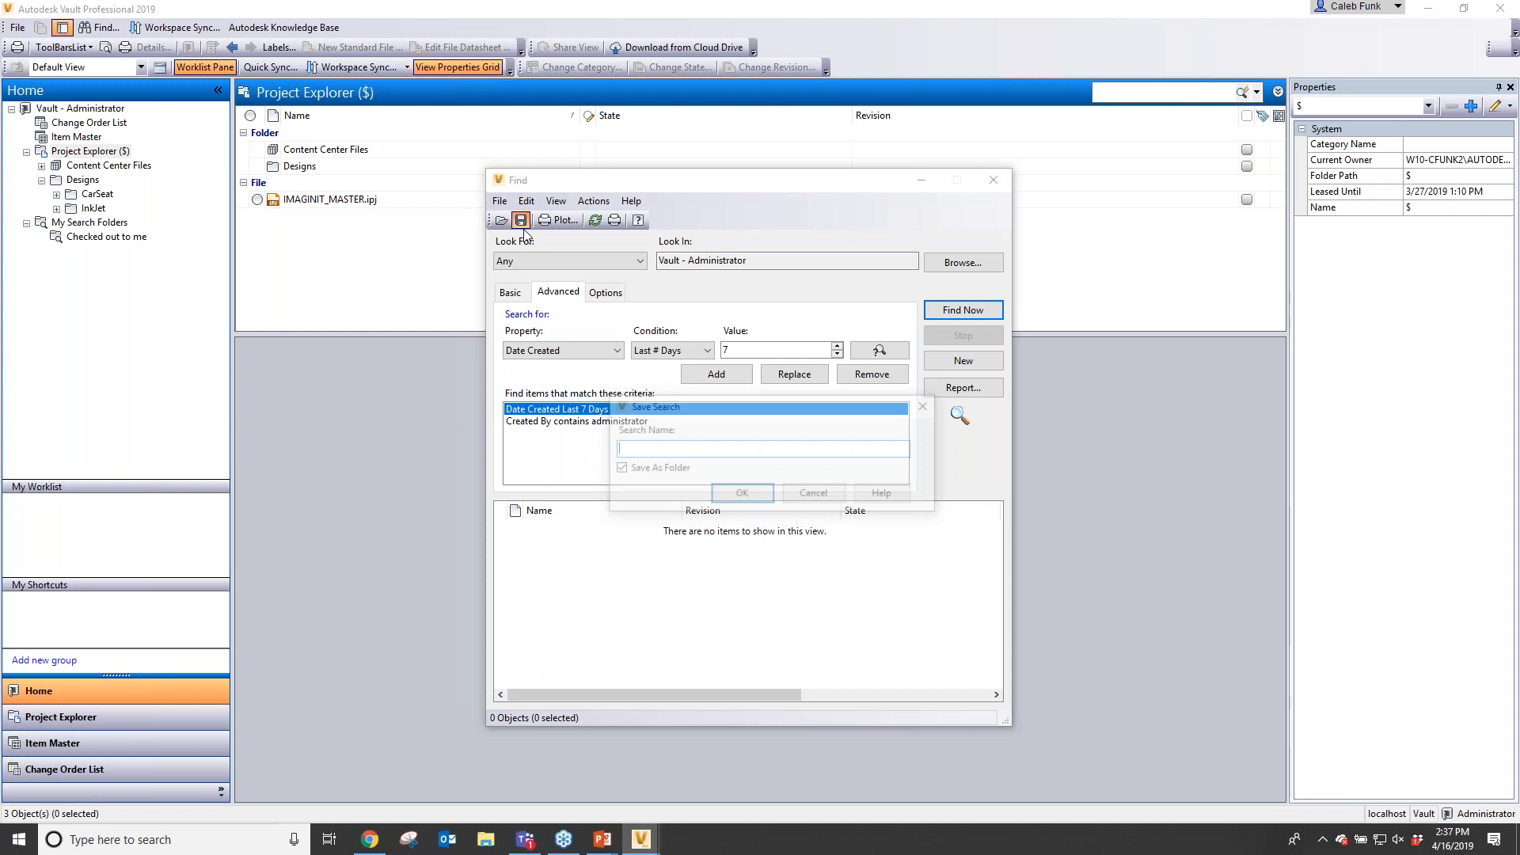
text(Created in the last week)
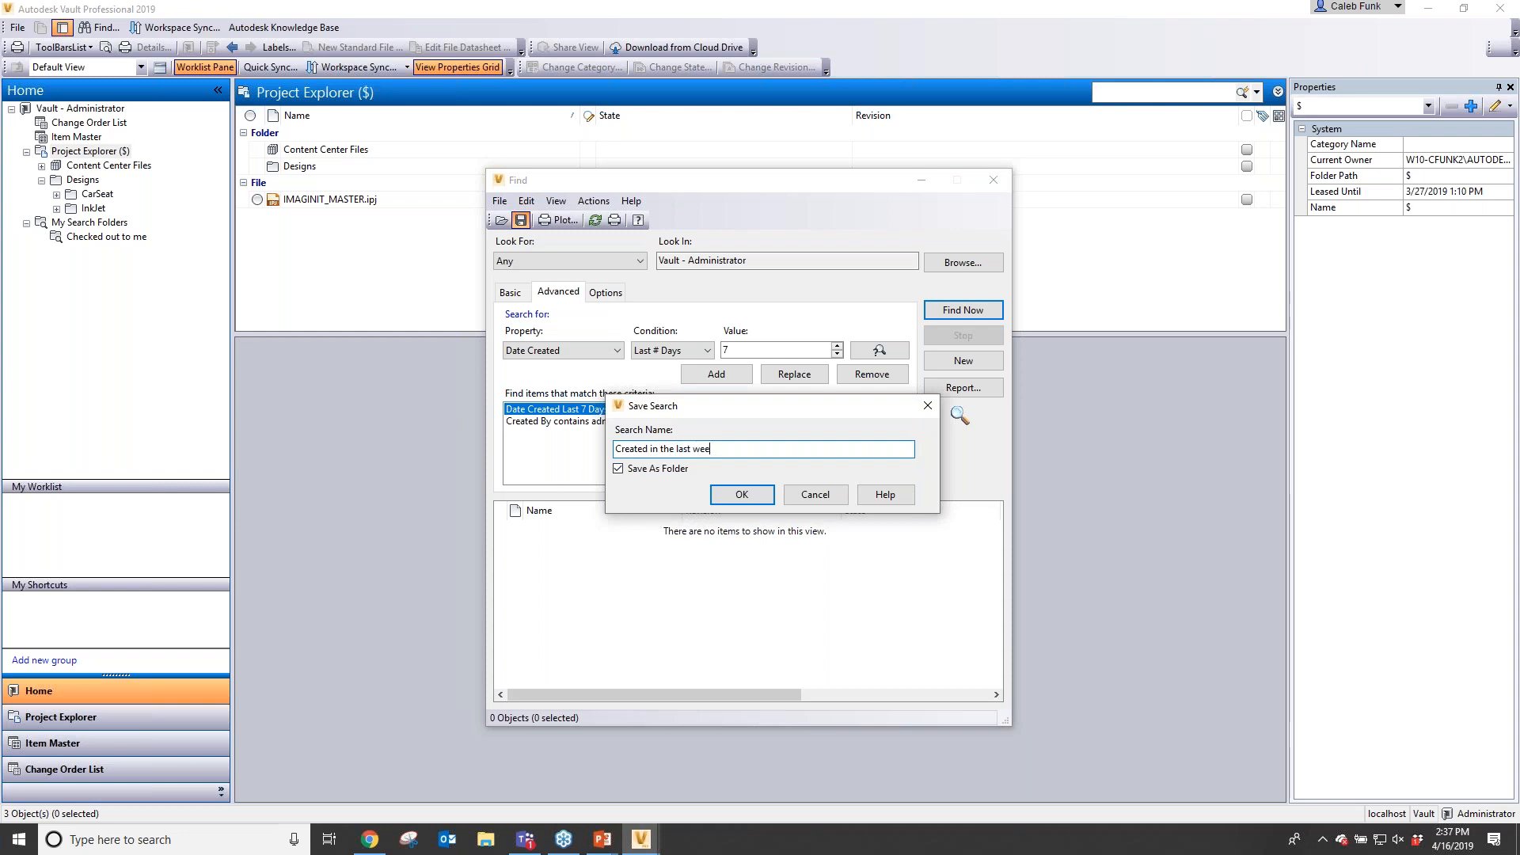
click(742, 495)
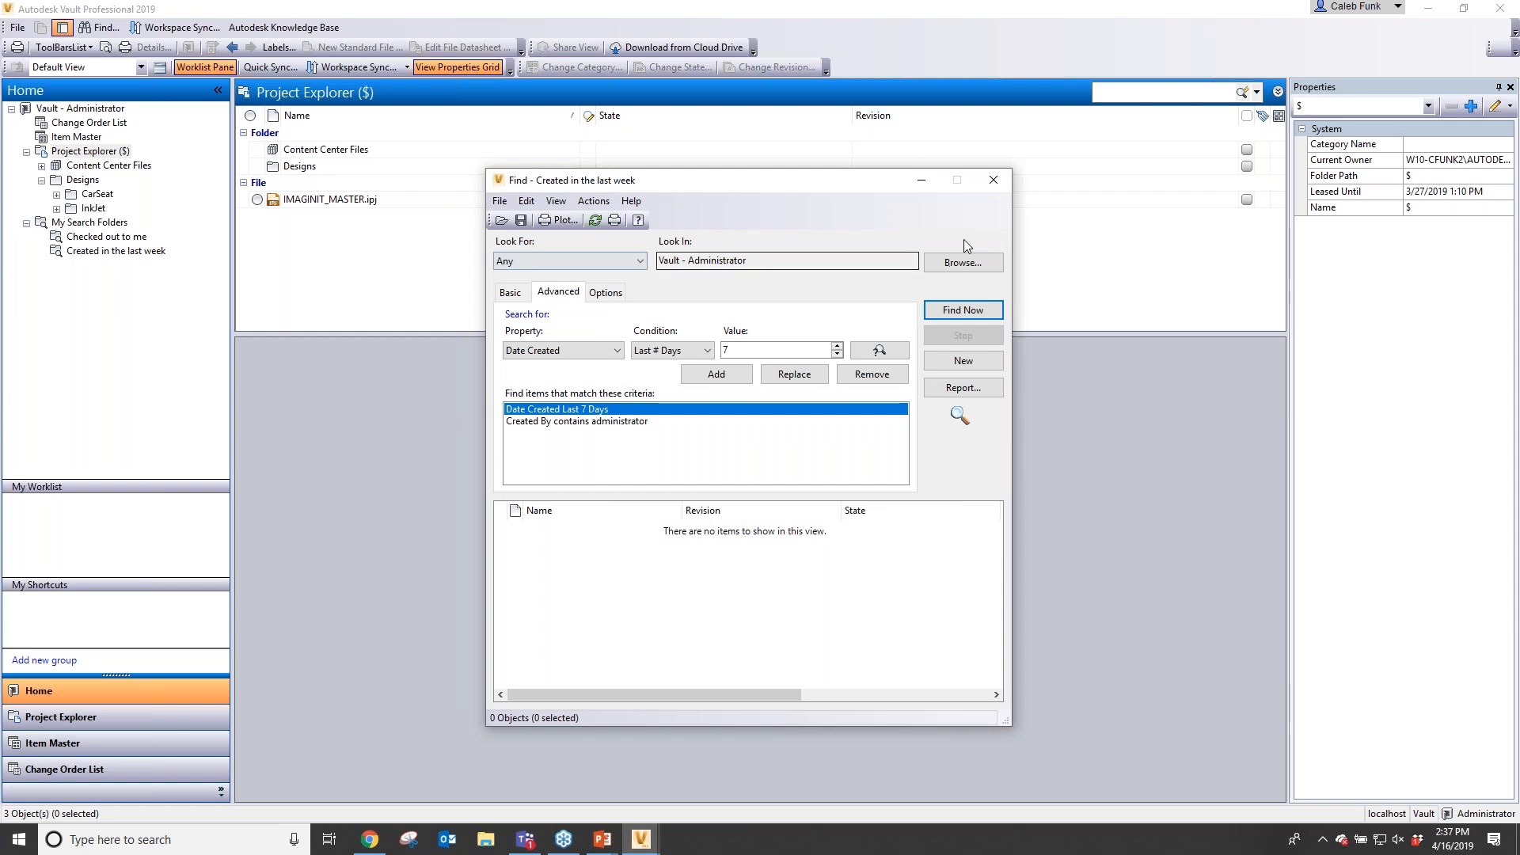
click(994, 181)
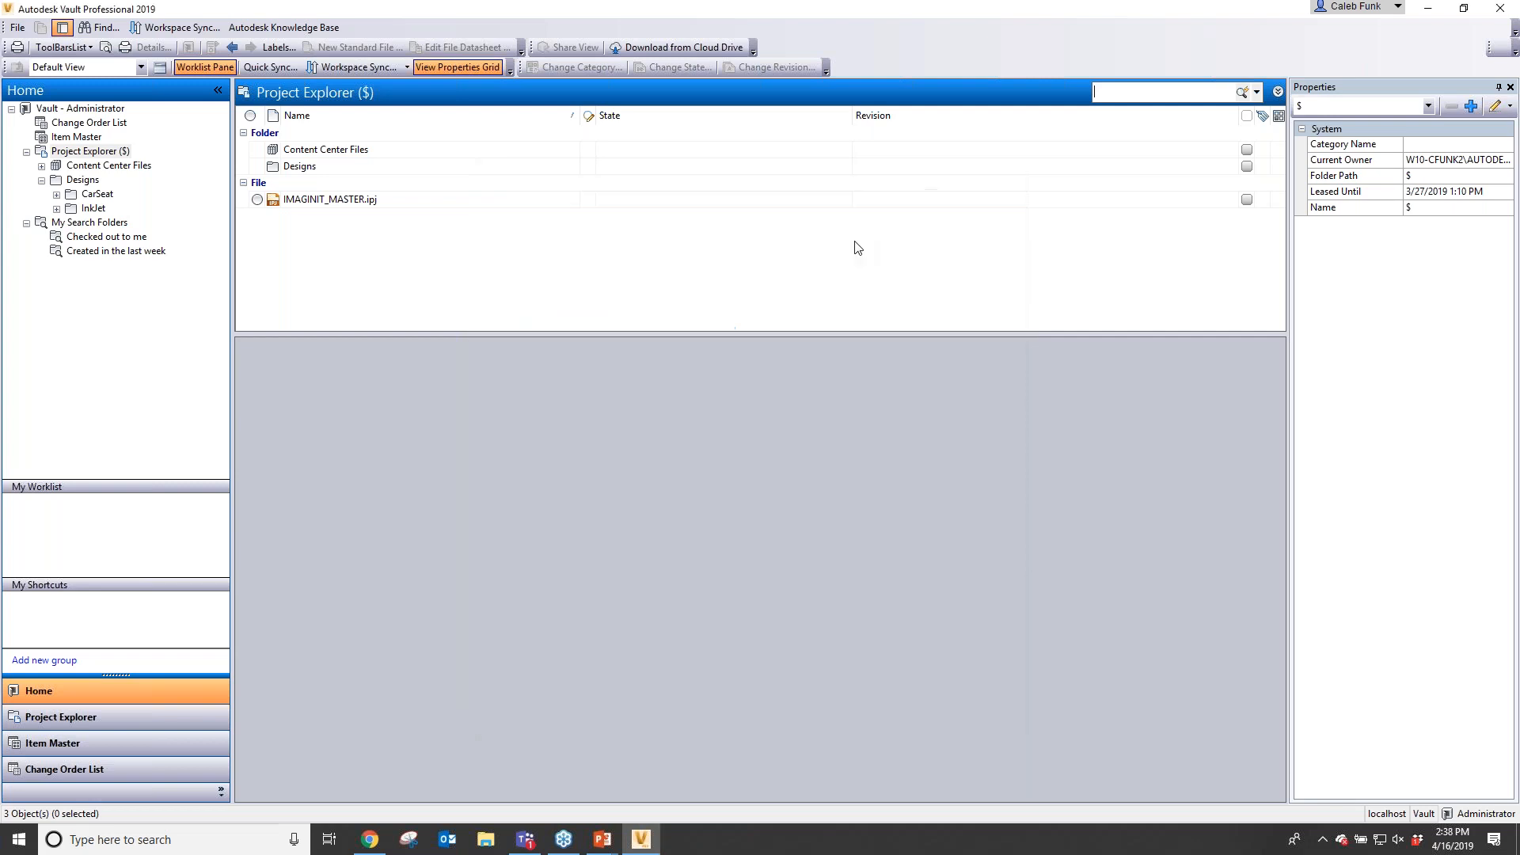
click(1276, 94)
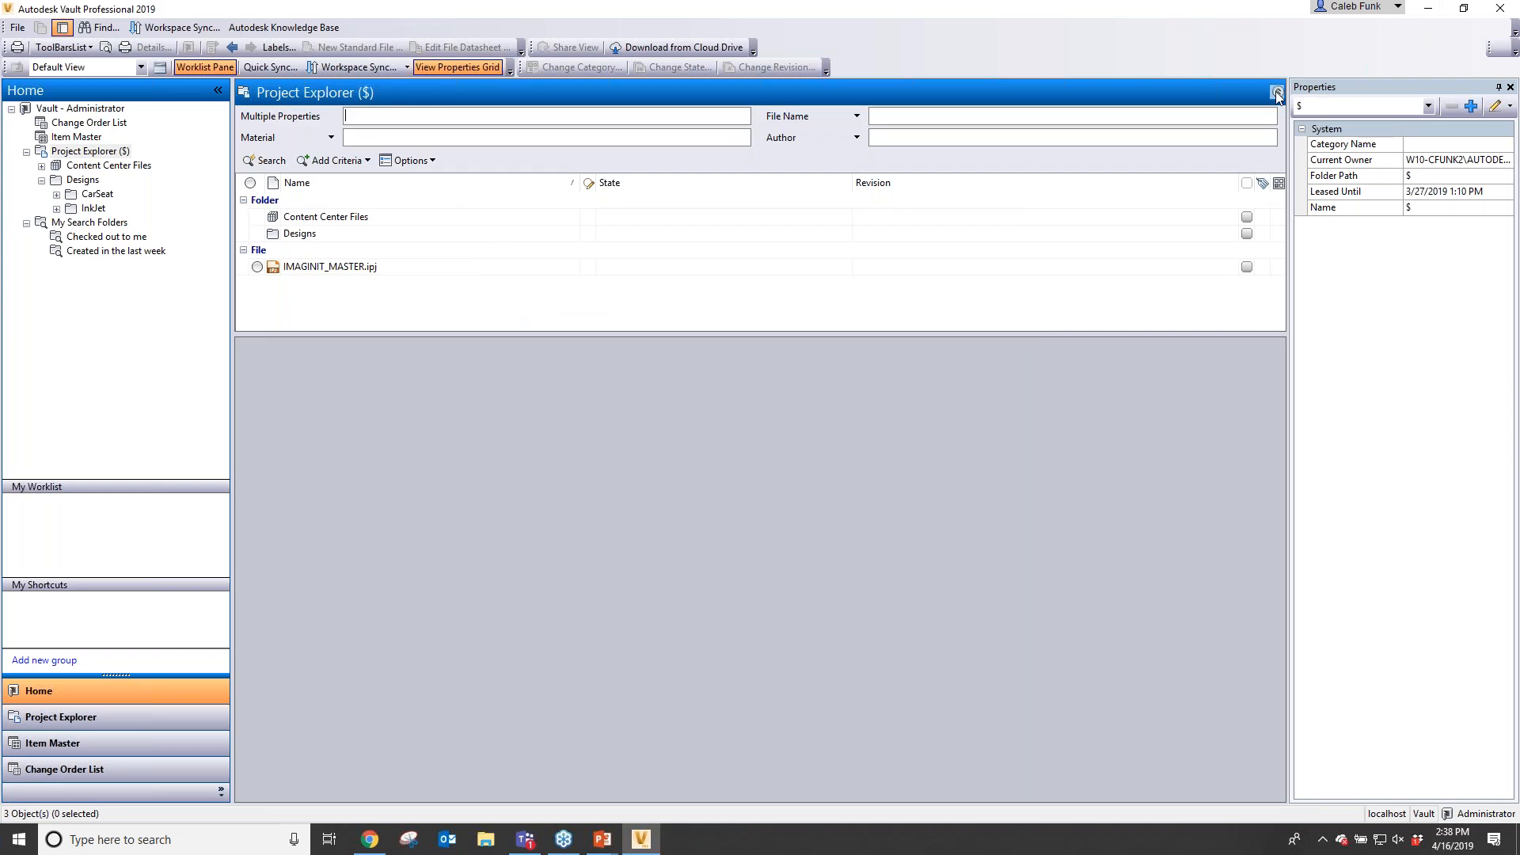
click(1276, 94)
click(1256, 93)
click(1140, 192)
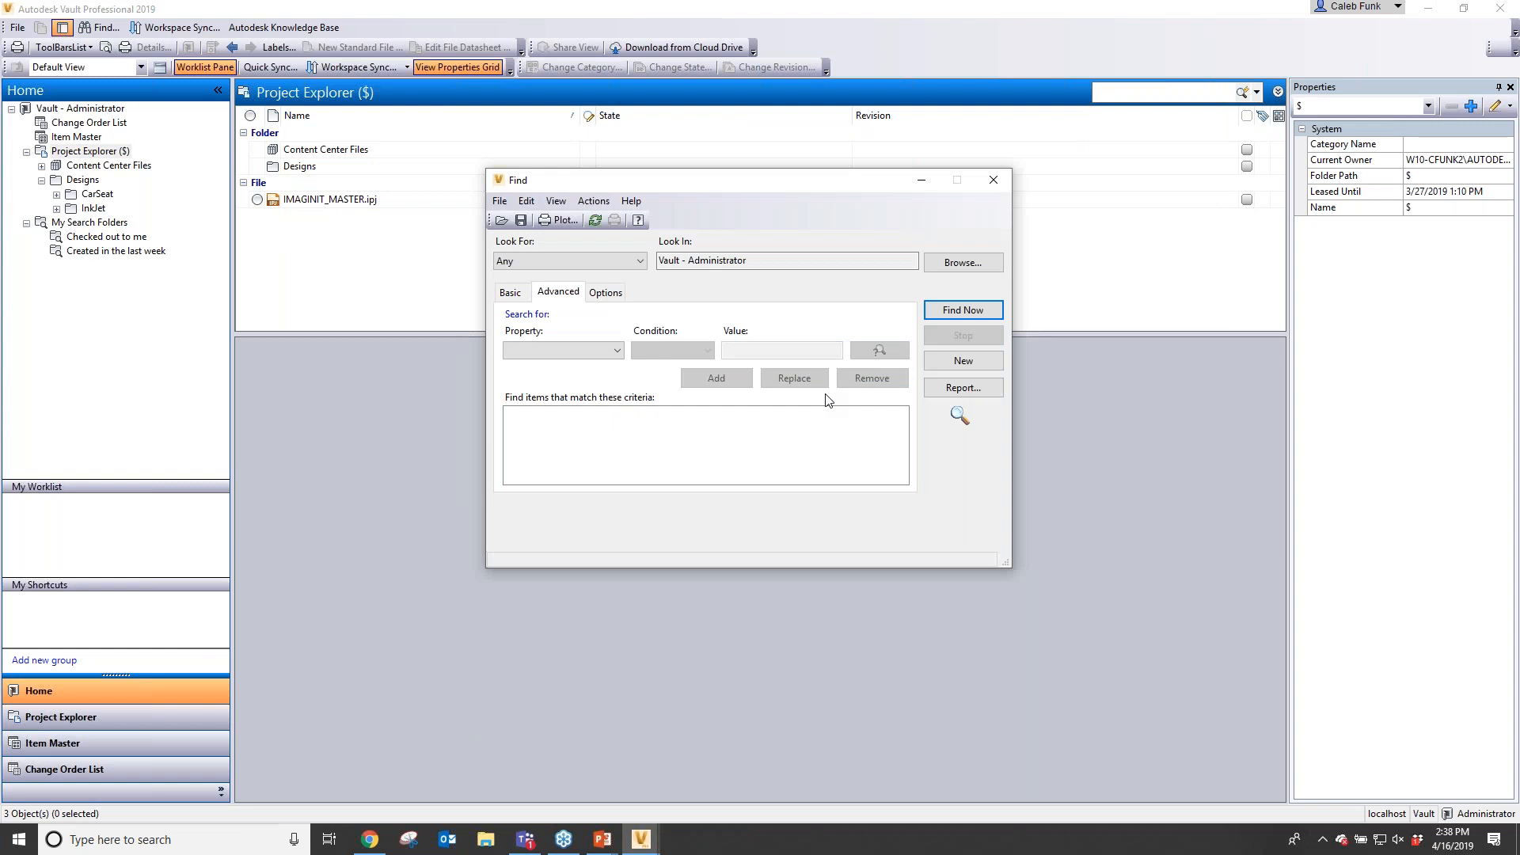
click(1006, 179)
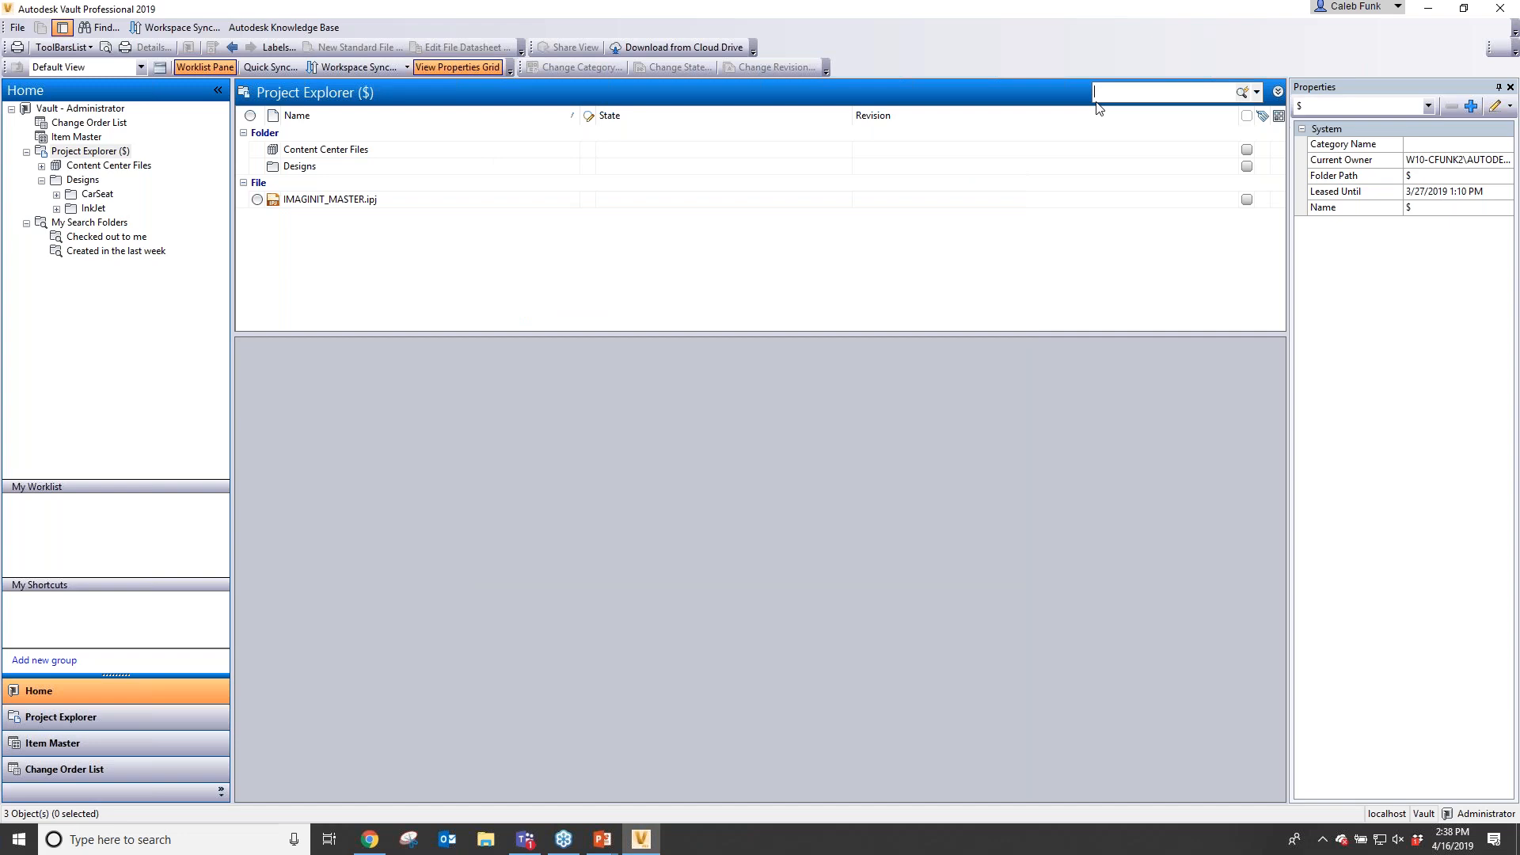
- Open the Designs folder and quick-search it for 055401
click(82, 179)
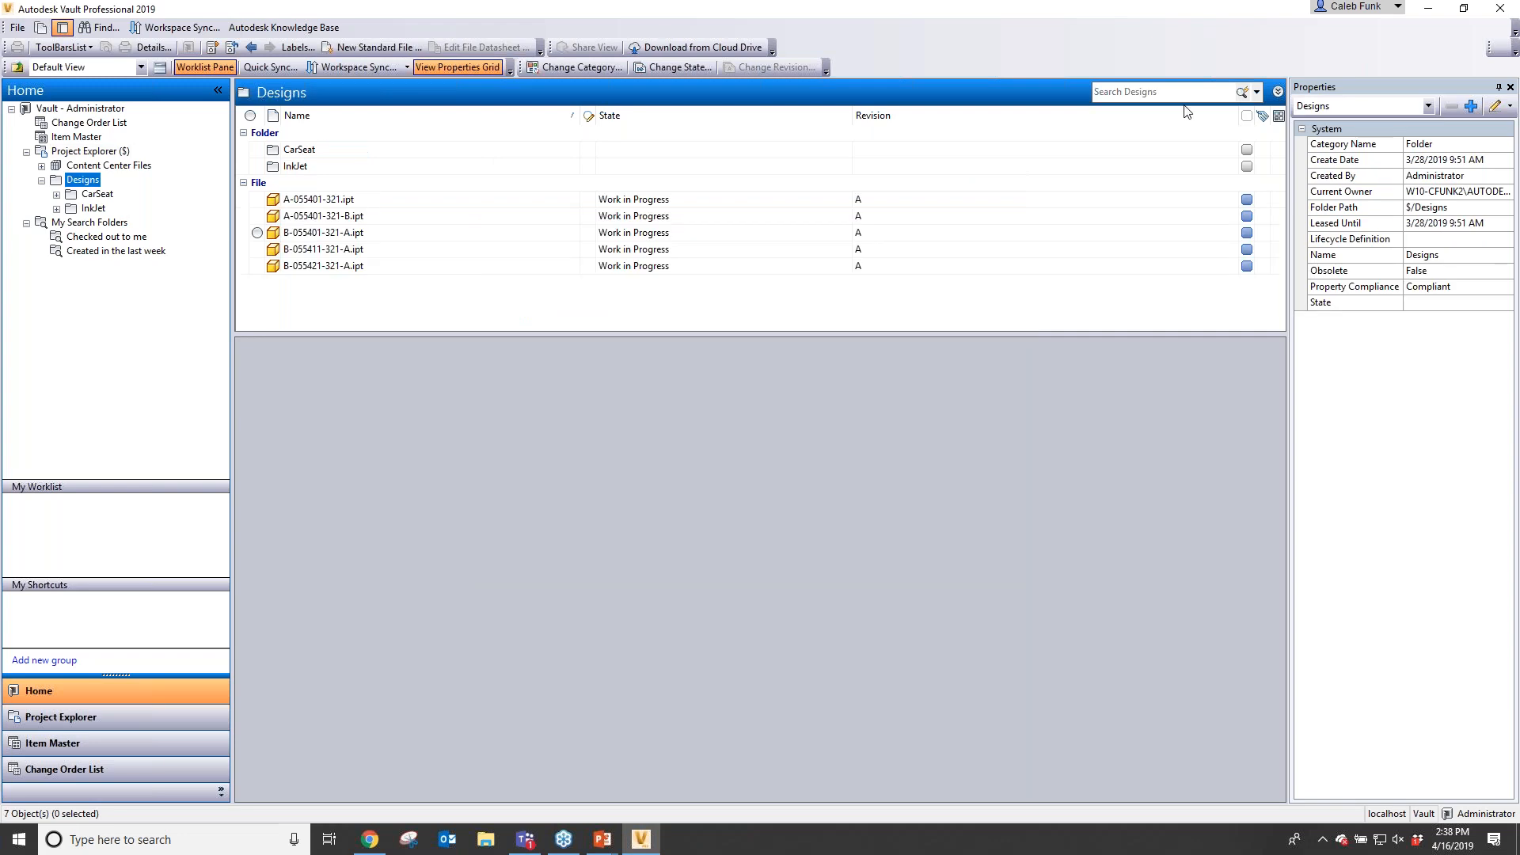
click(1164, 92)
text(055401)
key(Return)
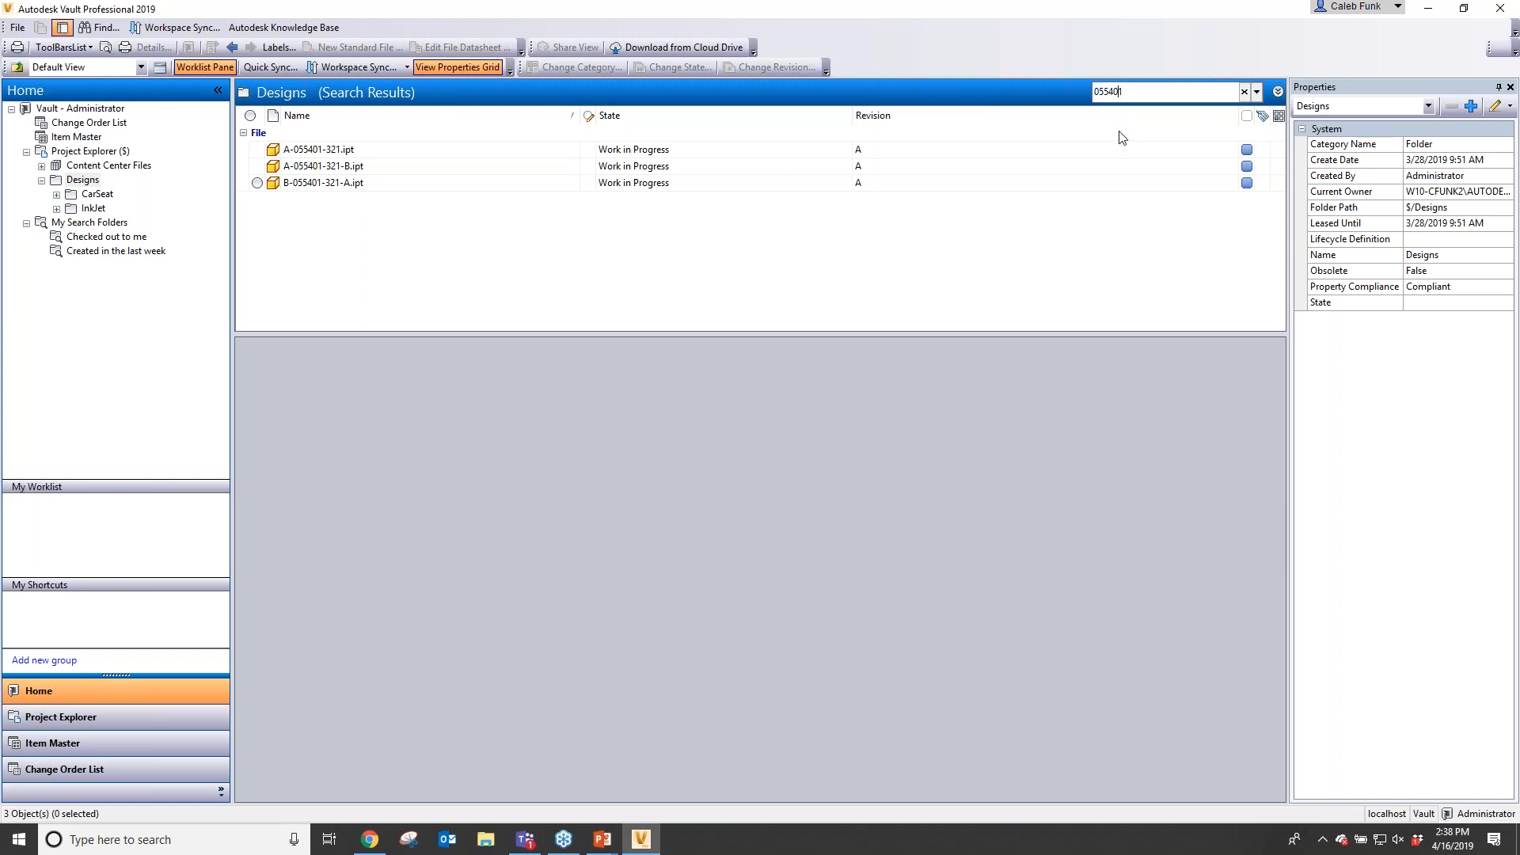
- Replace one digit of the search with a ? wildcard to search for 0554?1
key(BackSpace)
text(?)
key(Return)
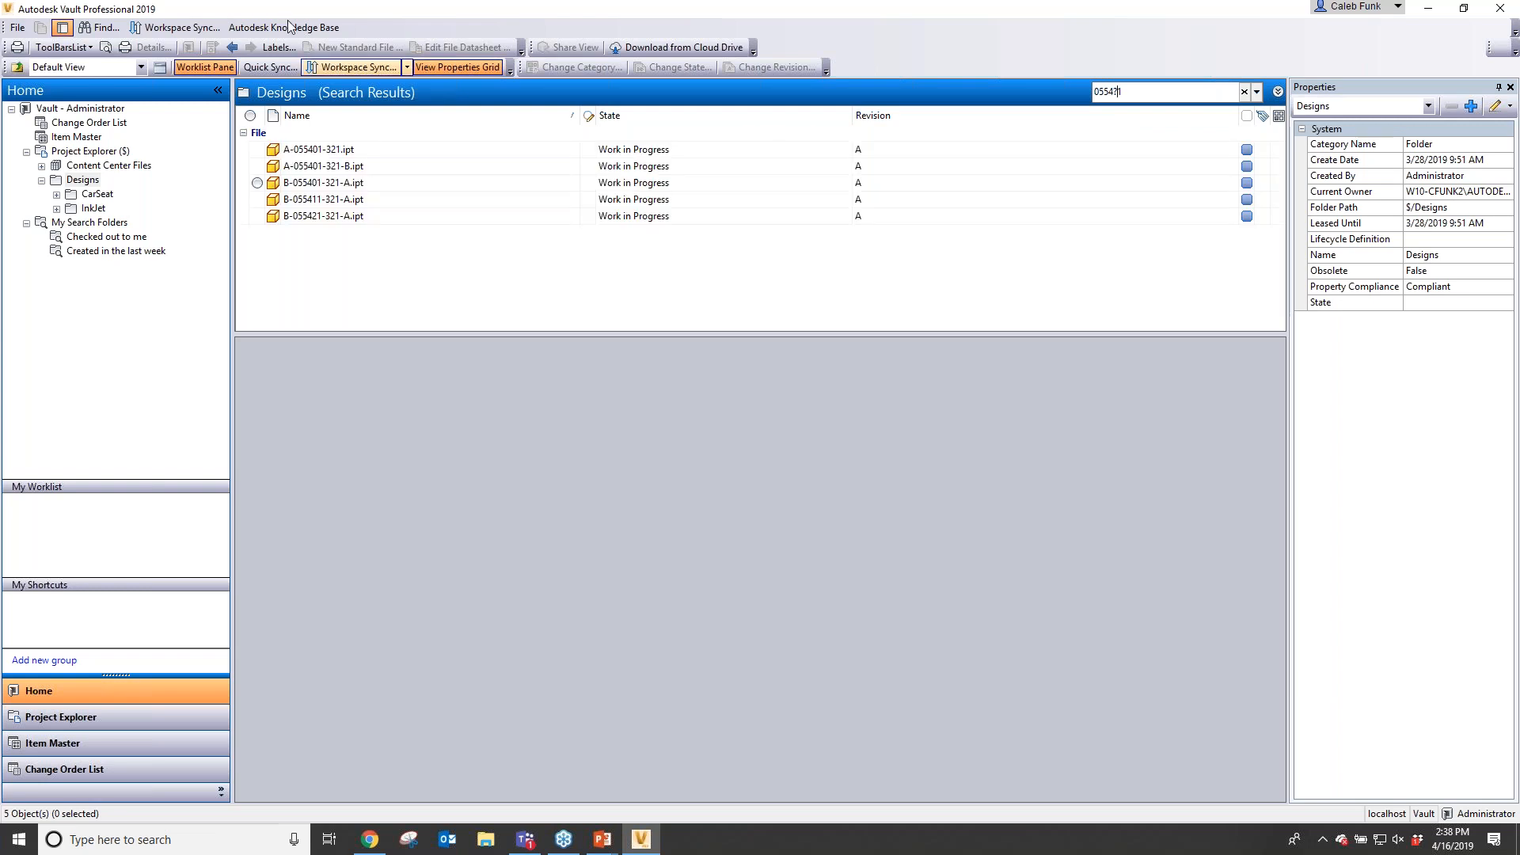
- Search with the Find dialog for files whose Material contains steel or plastic, and close the dialog
click(1258, 92)
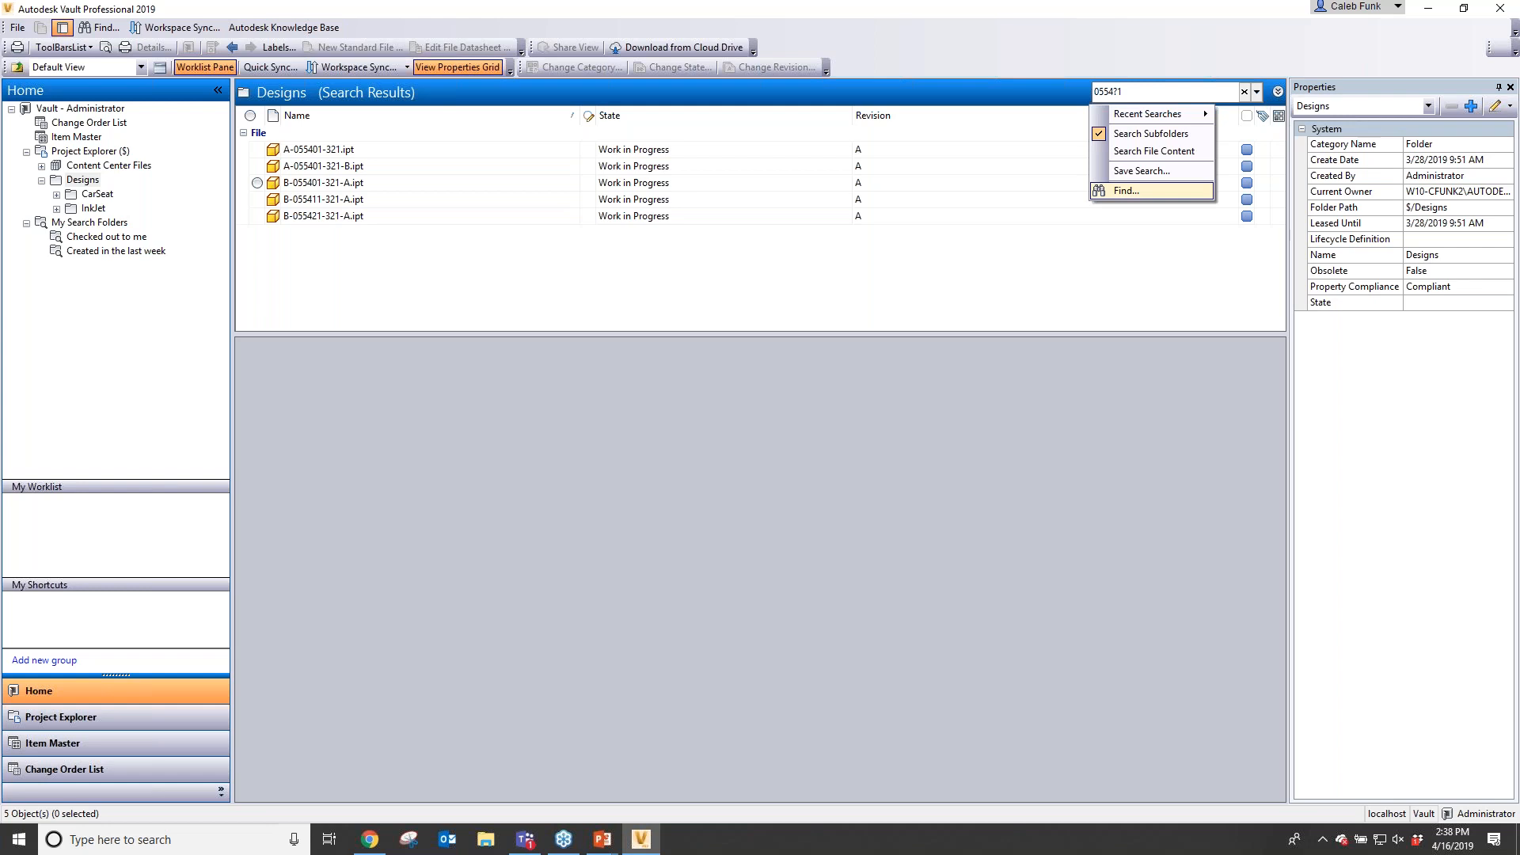
click(1152, 193)
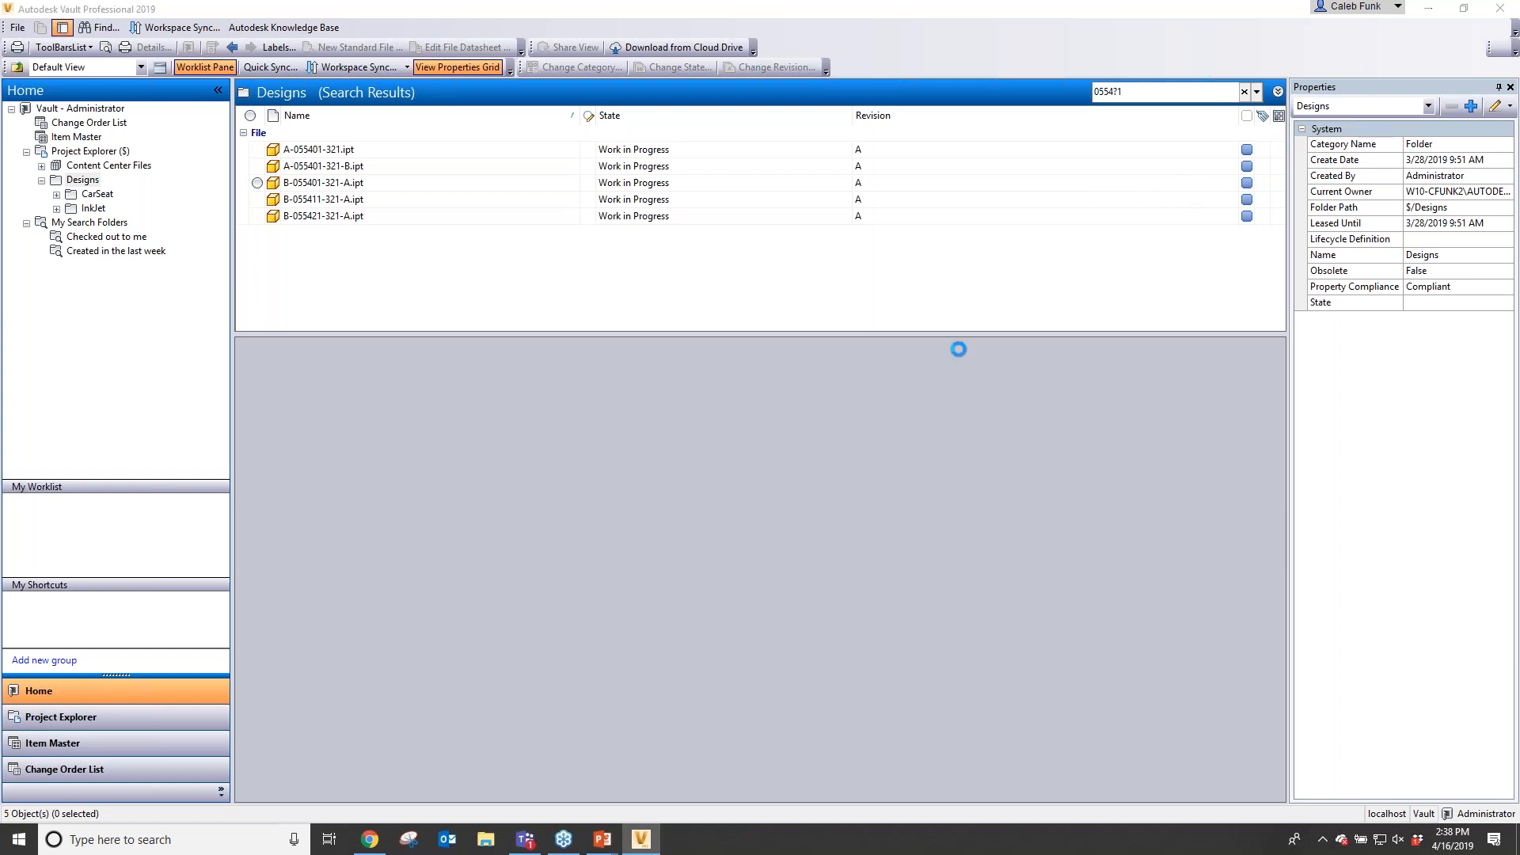
click(597, 353)
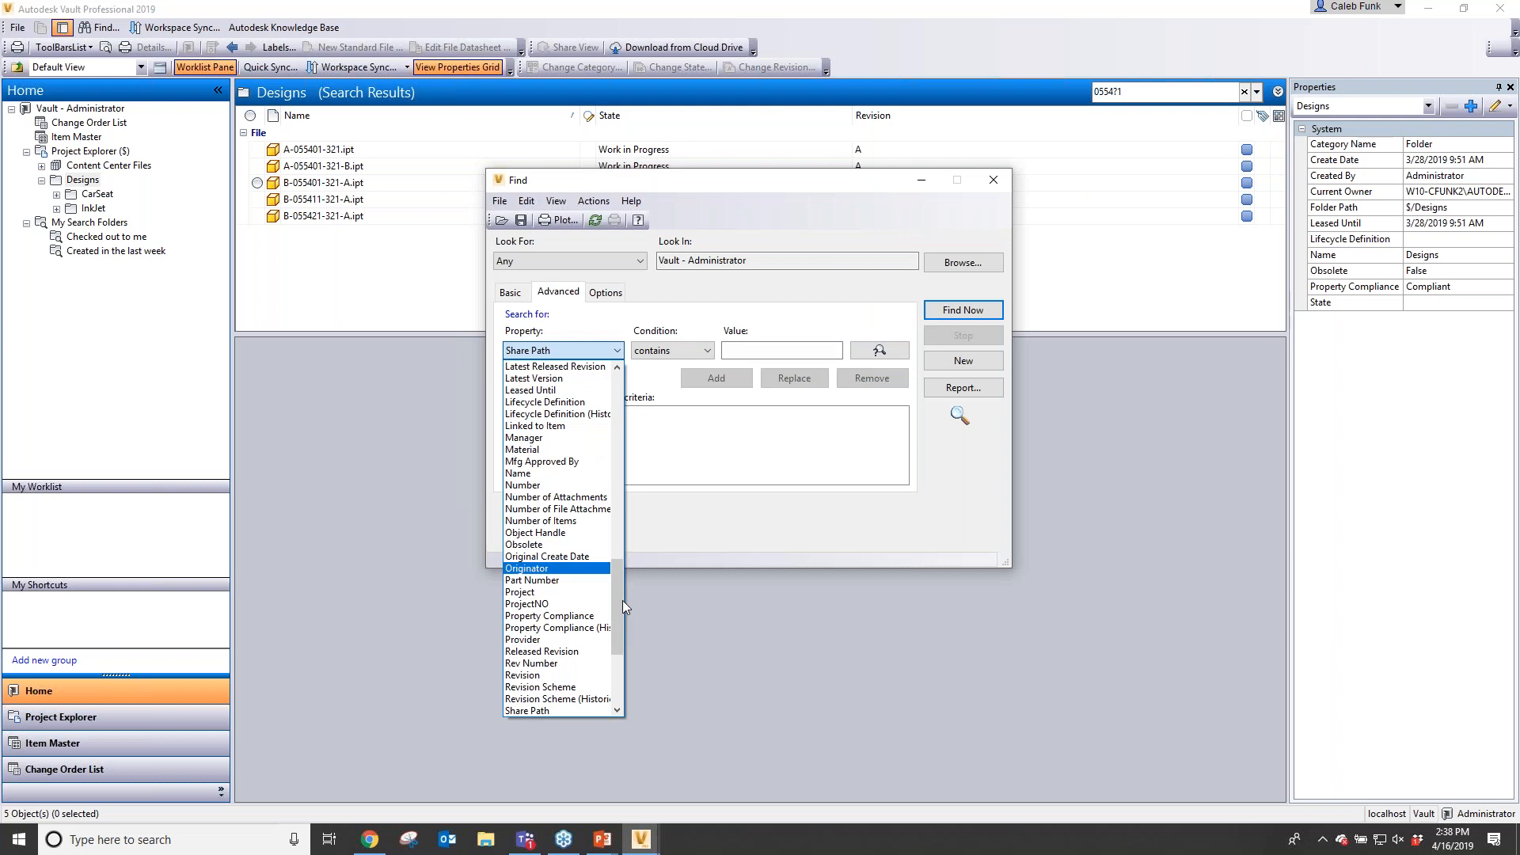
drag(622, 600, 621, 660)
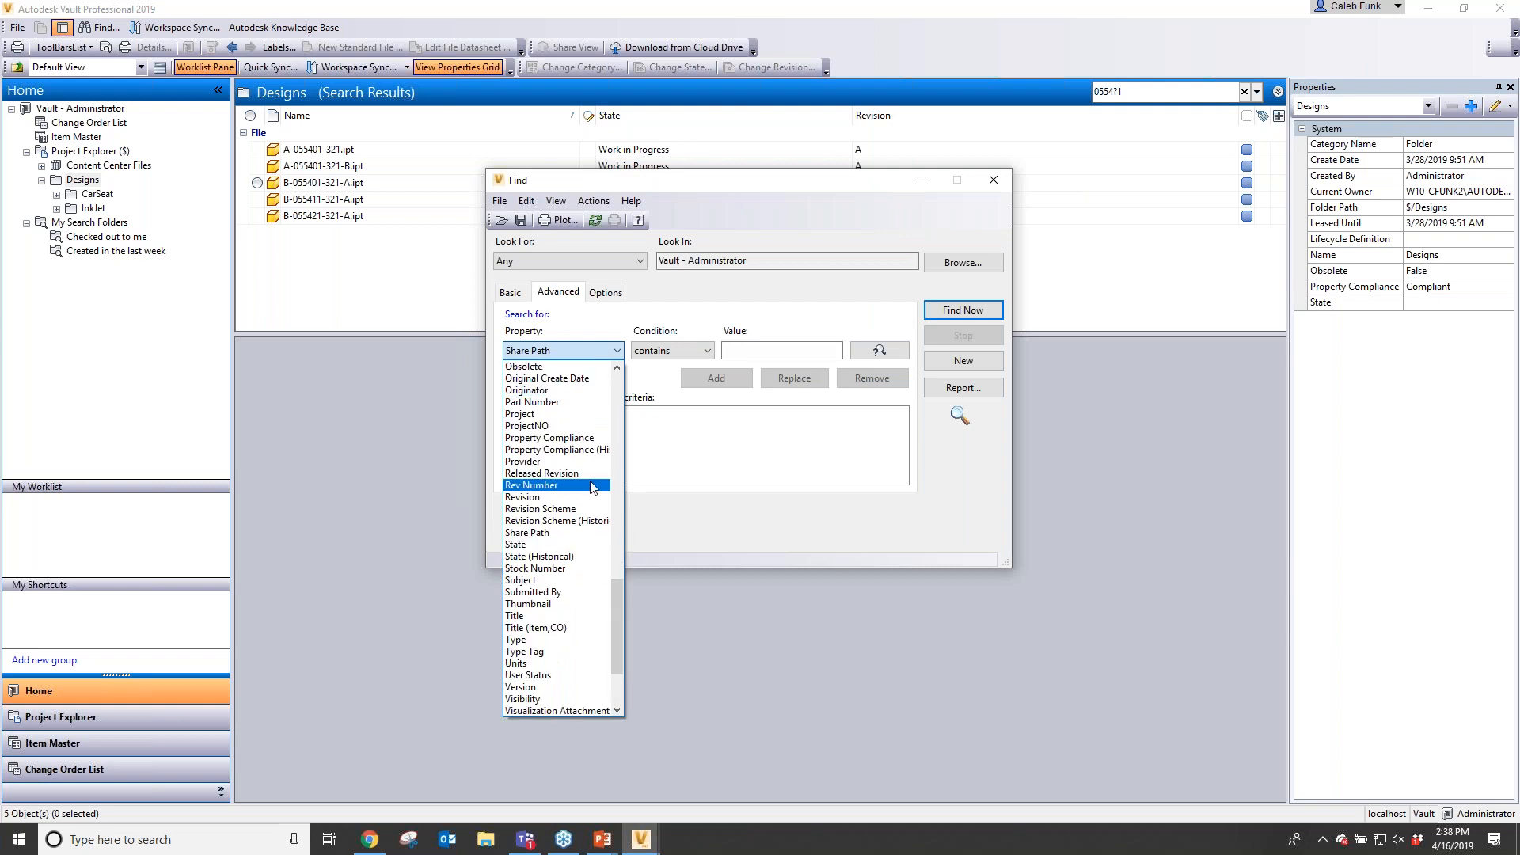
scroll(591, 487, up, 6)
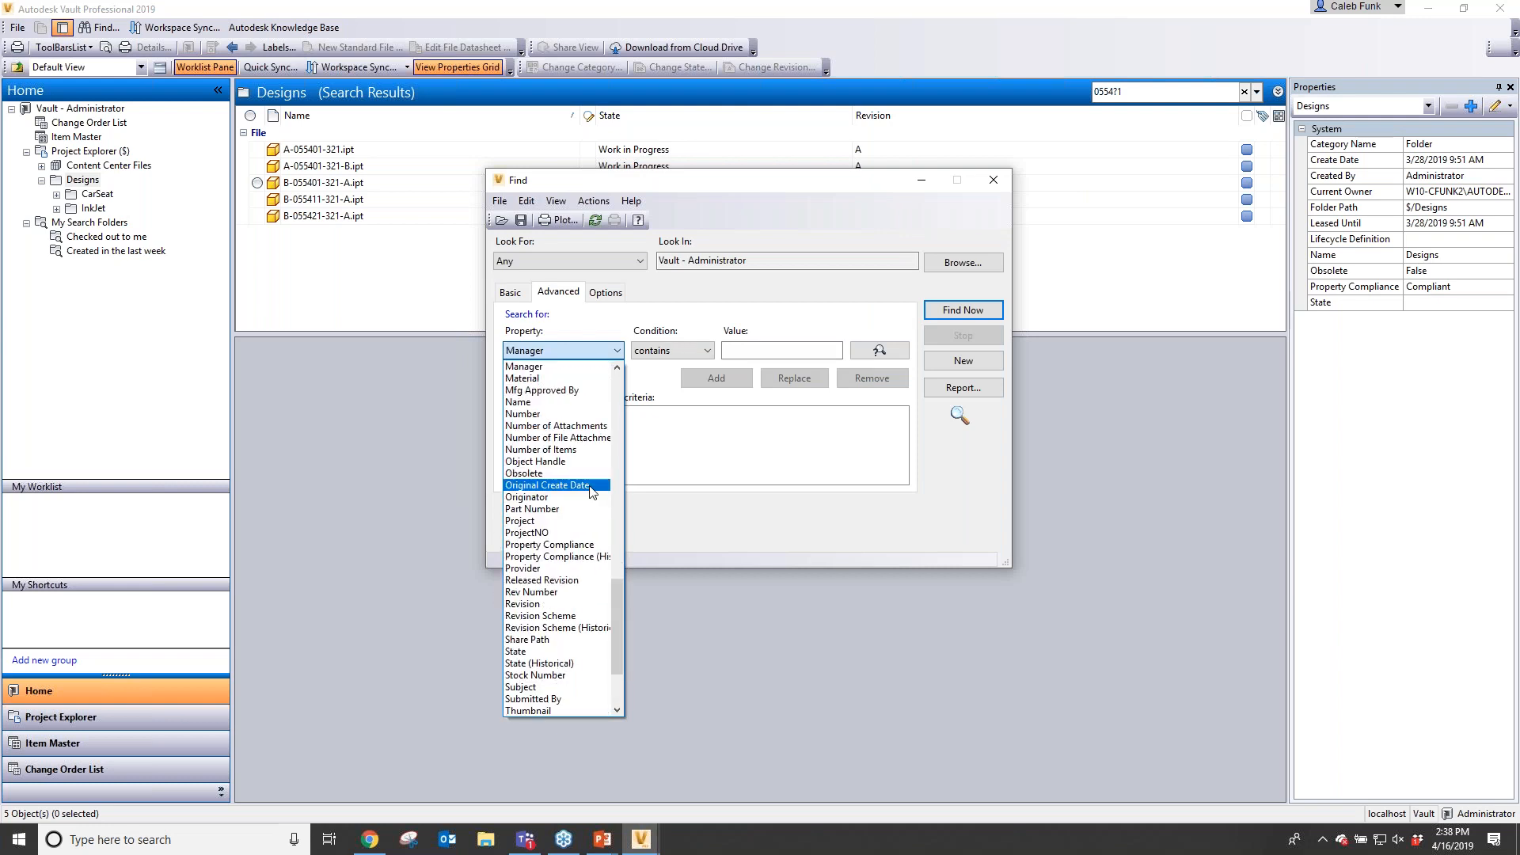
click(590, 484)
click(758, 352)
text(steel or pl)
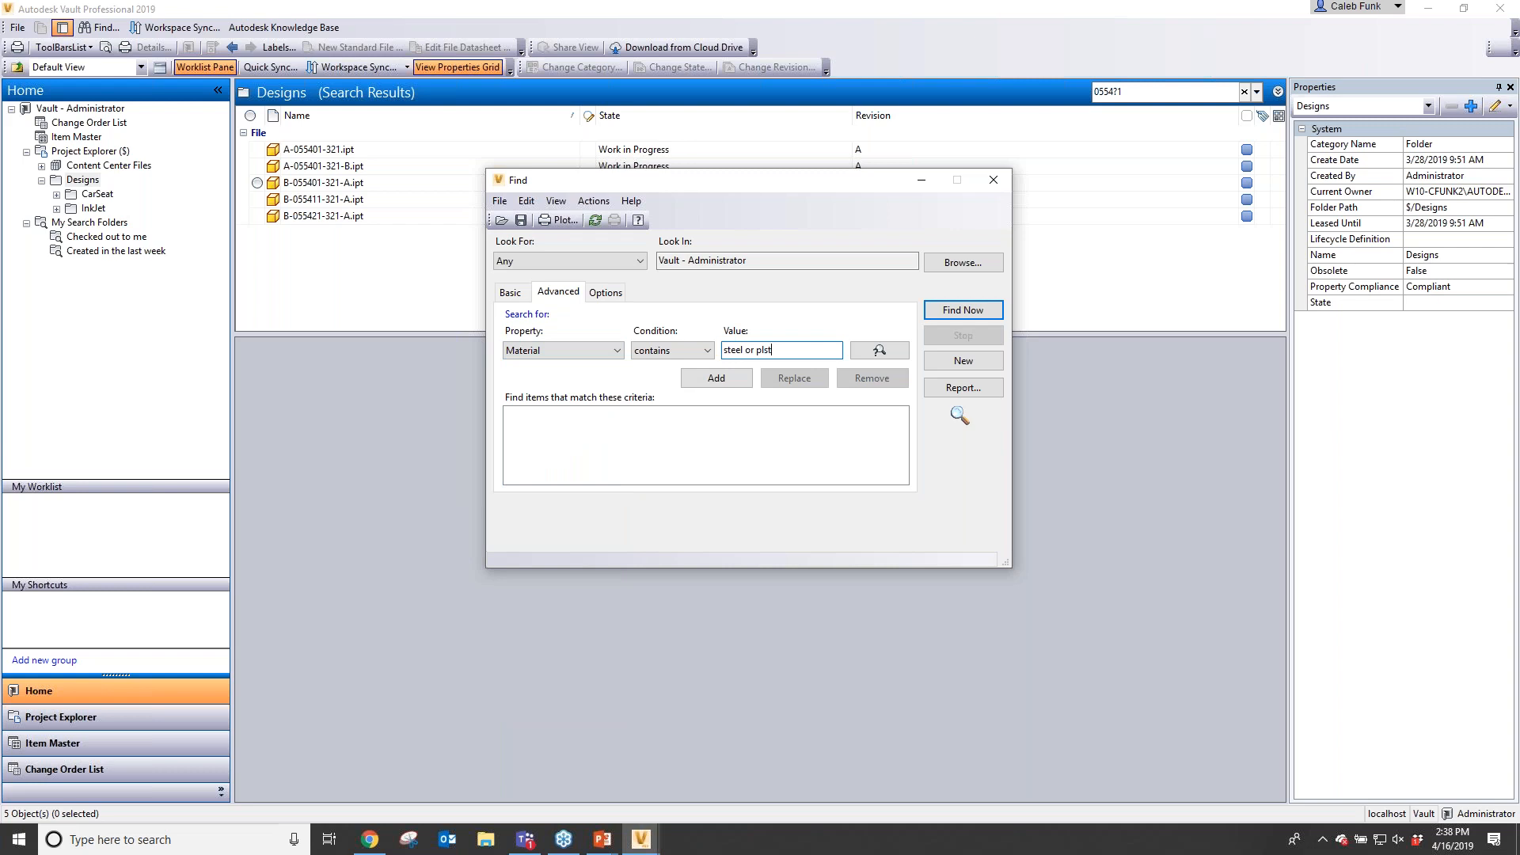
text(astic)
click(716, 377)
click(978, 316)
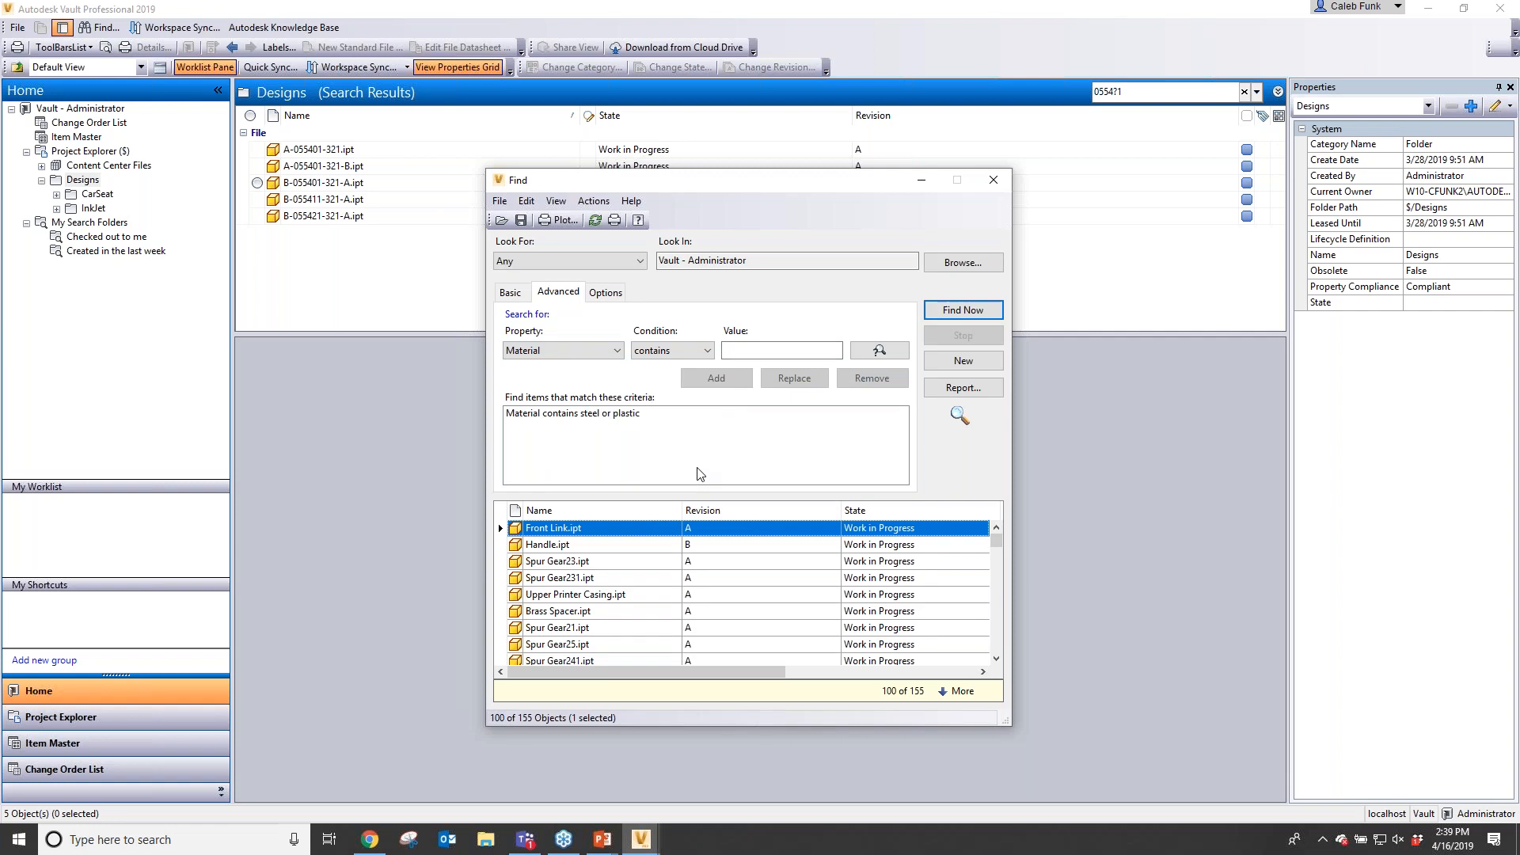
click(499, 201)
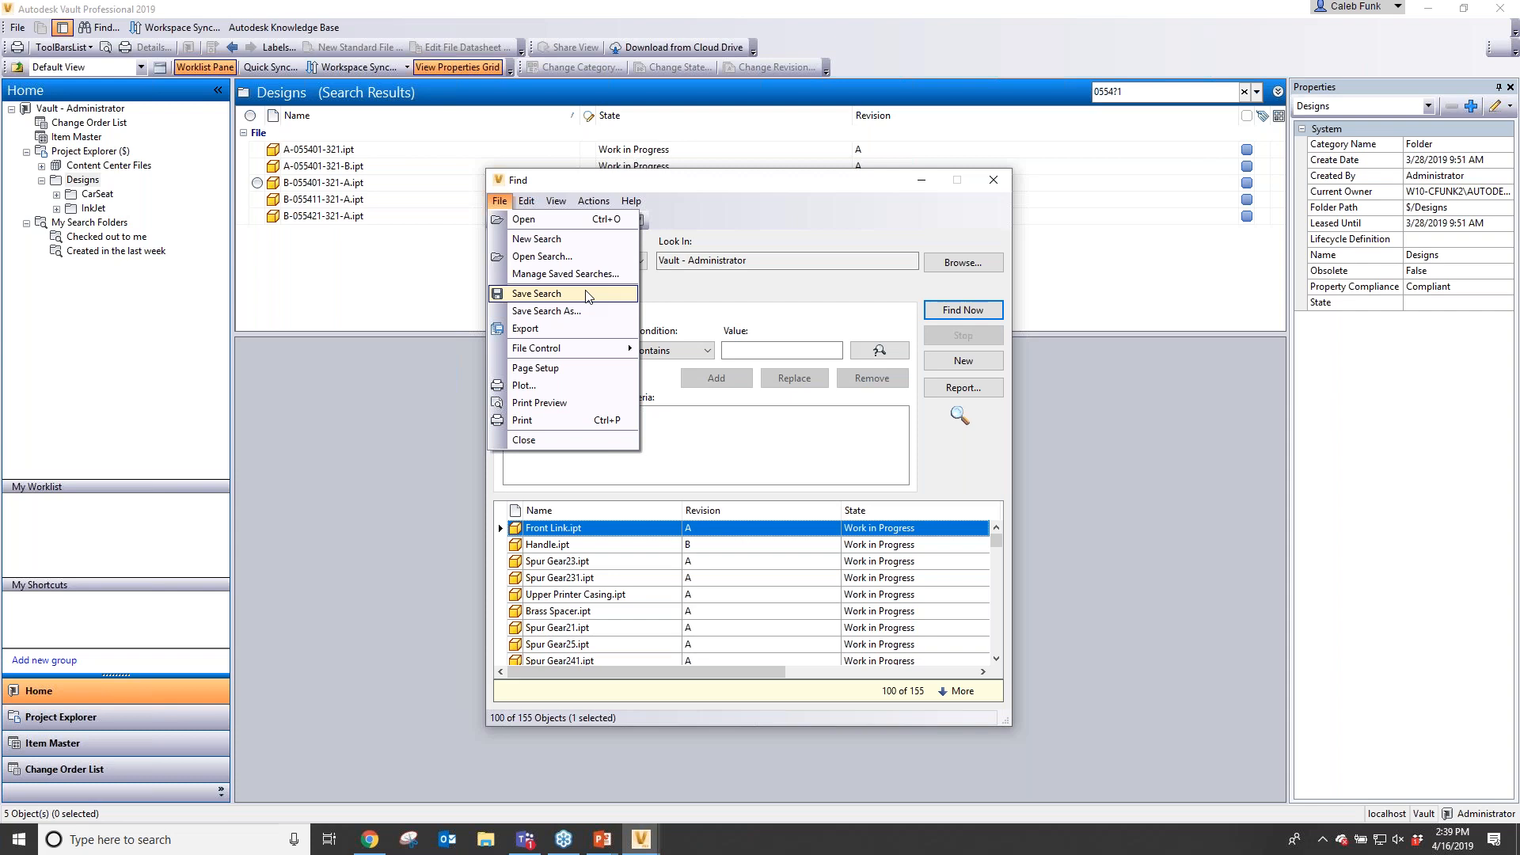
click(775, 227)
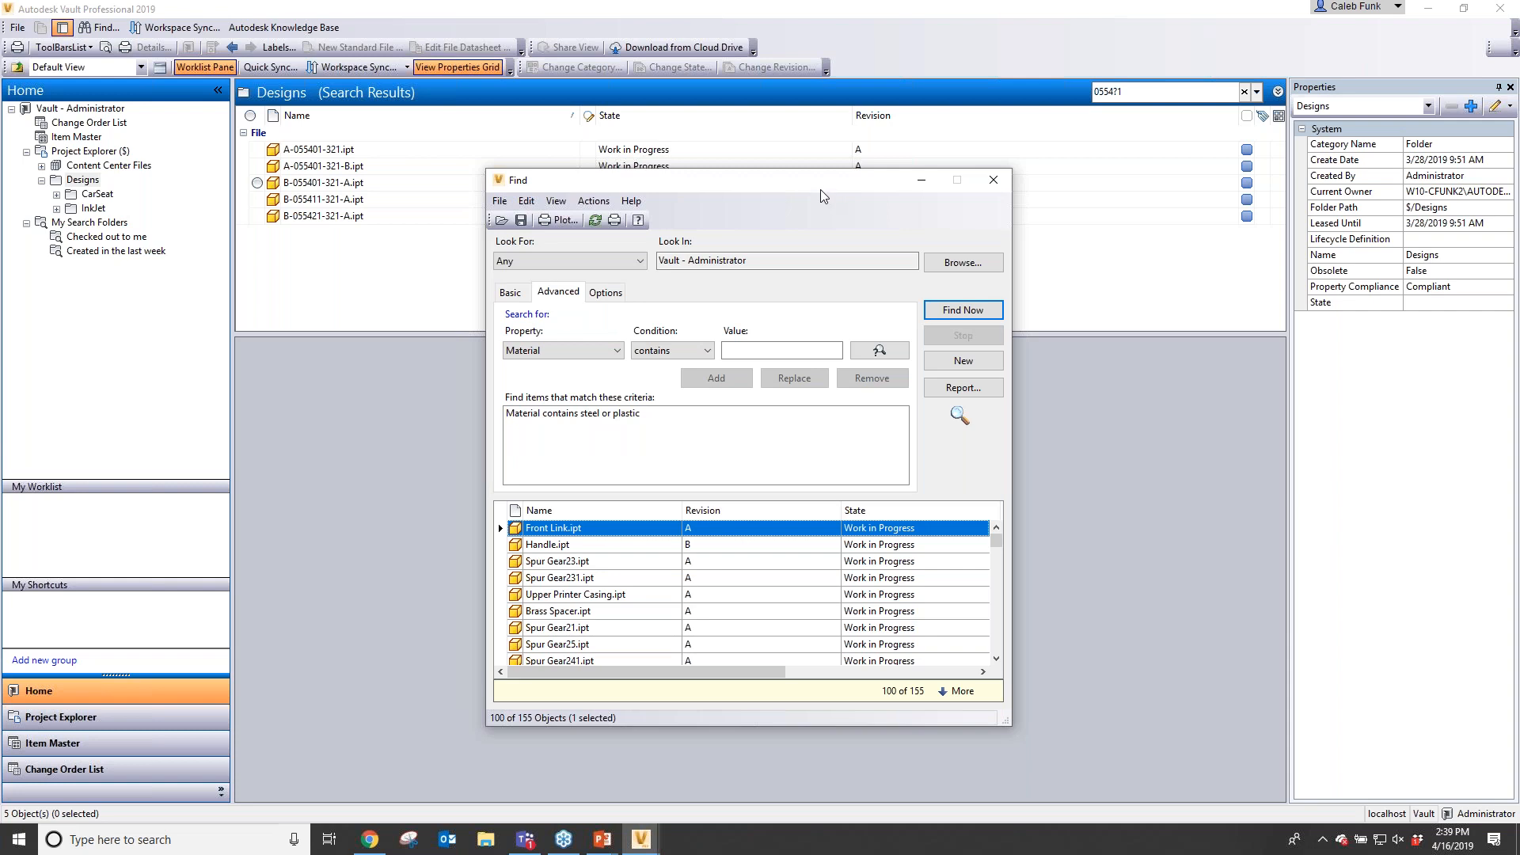
click(995, 184)
click(995, 183)
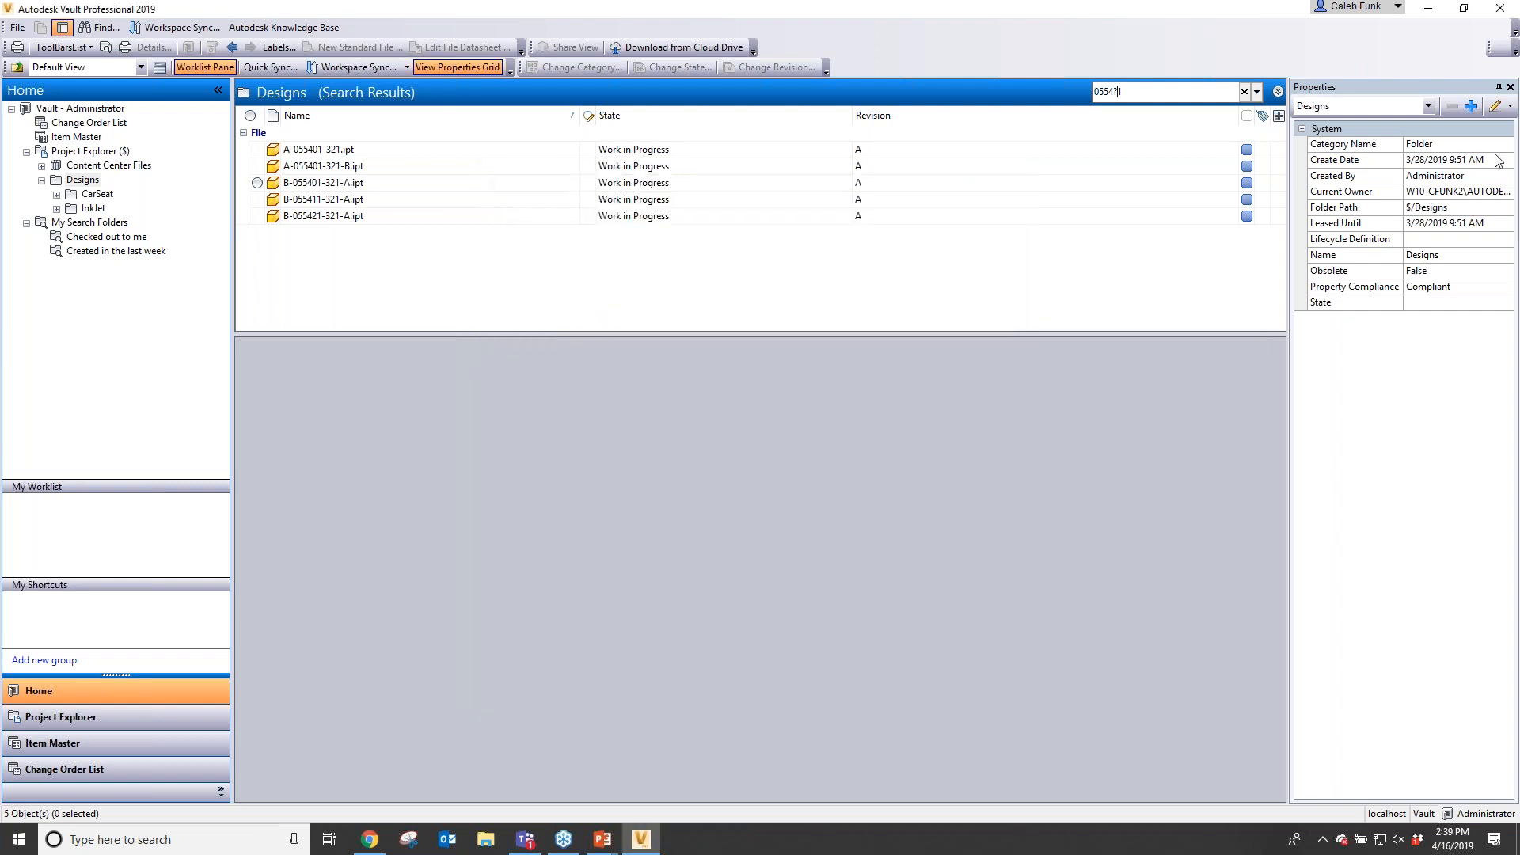
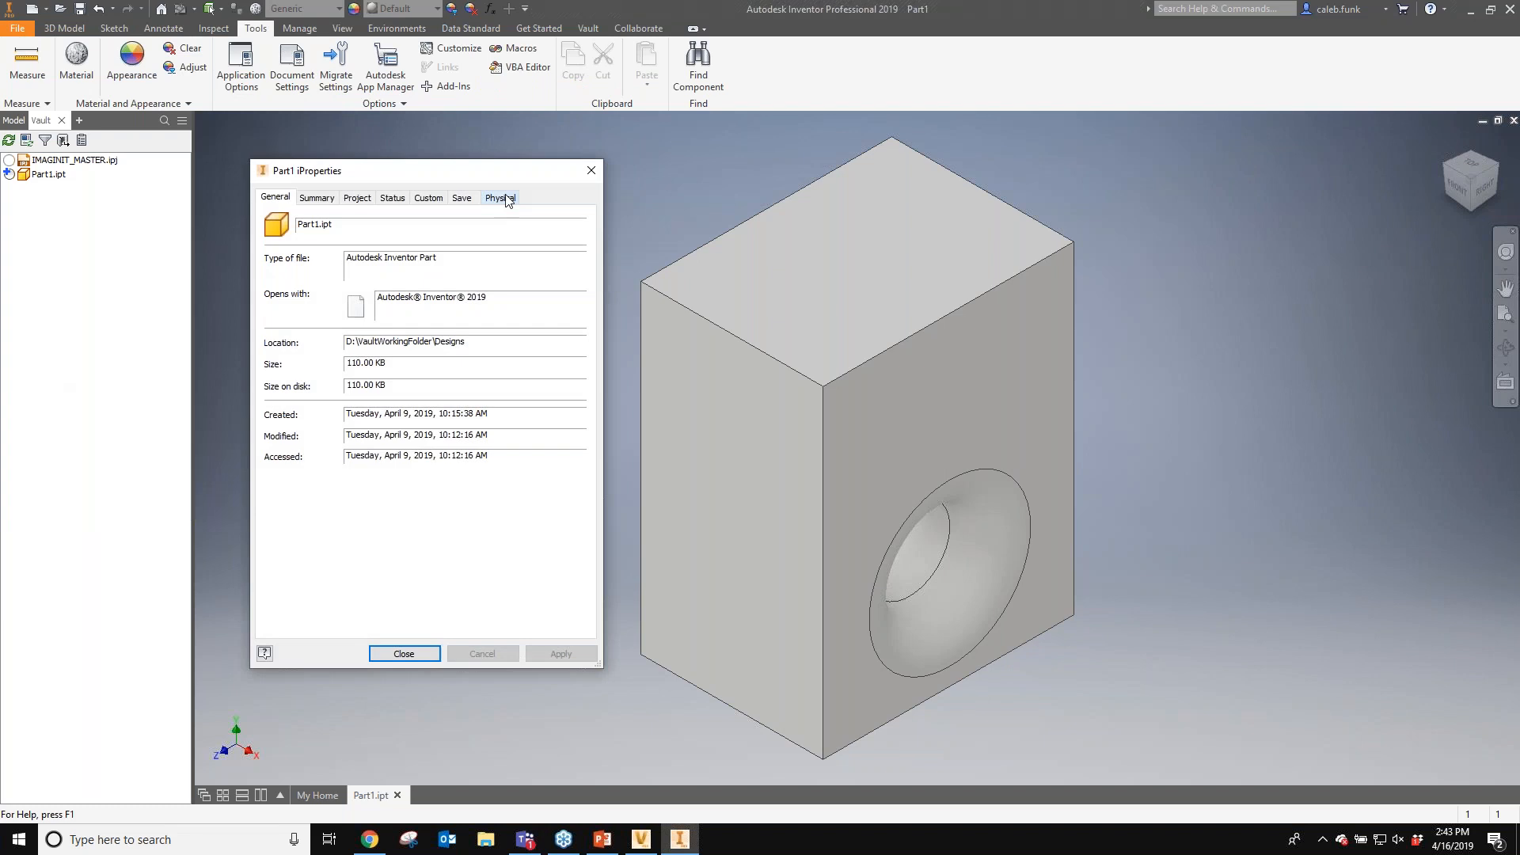
- Browse the part's iProperties tabs, including Project and Custom, then close the dialog
click(507, 199)
click(357, 197)
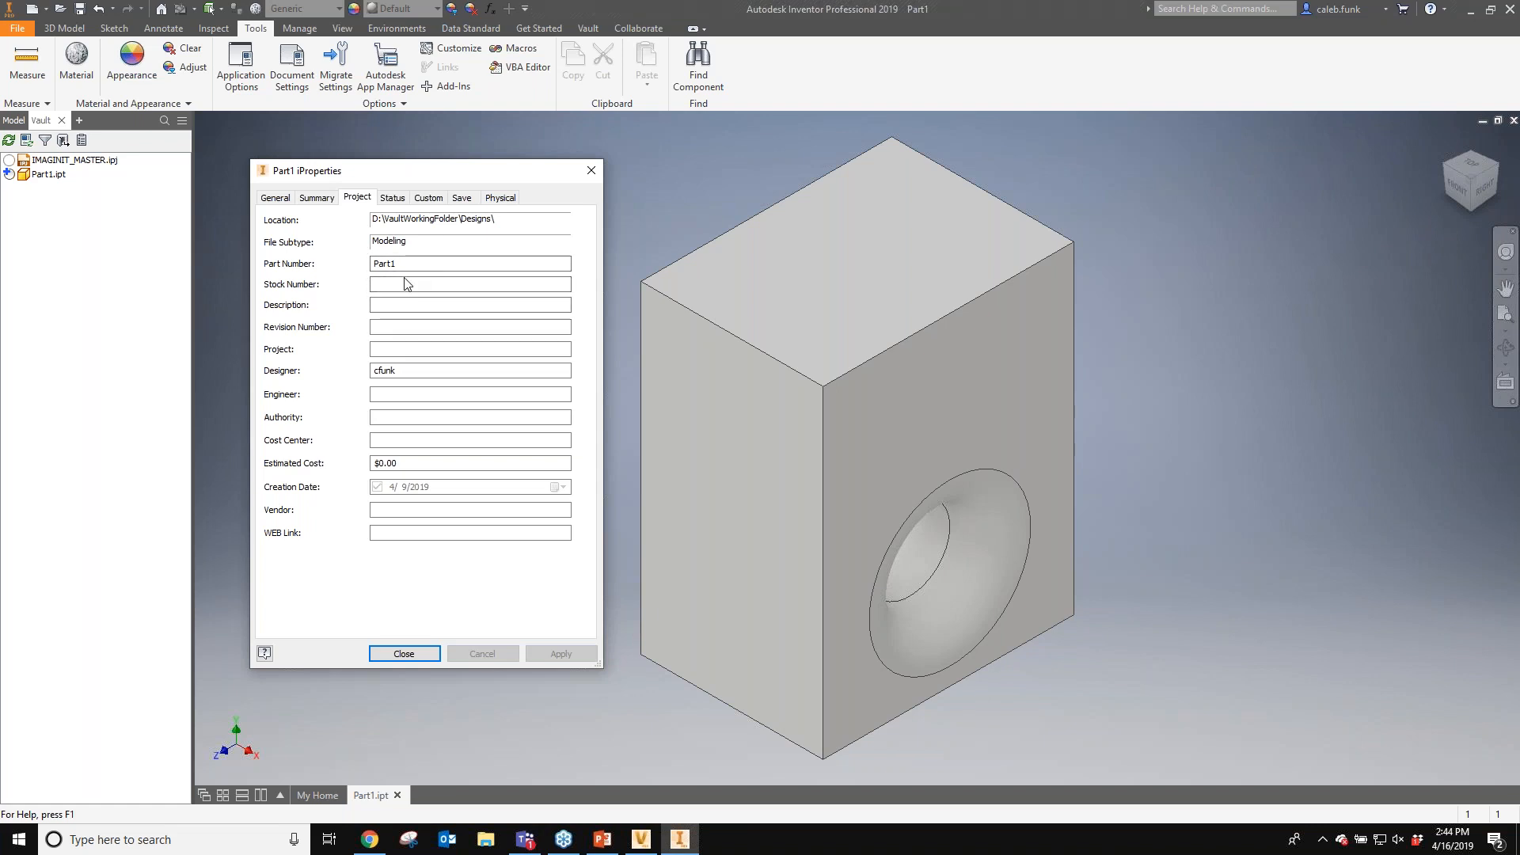
click(403, 306)
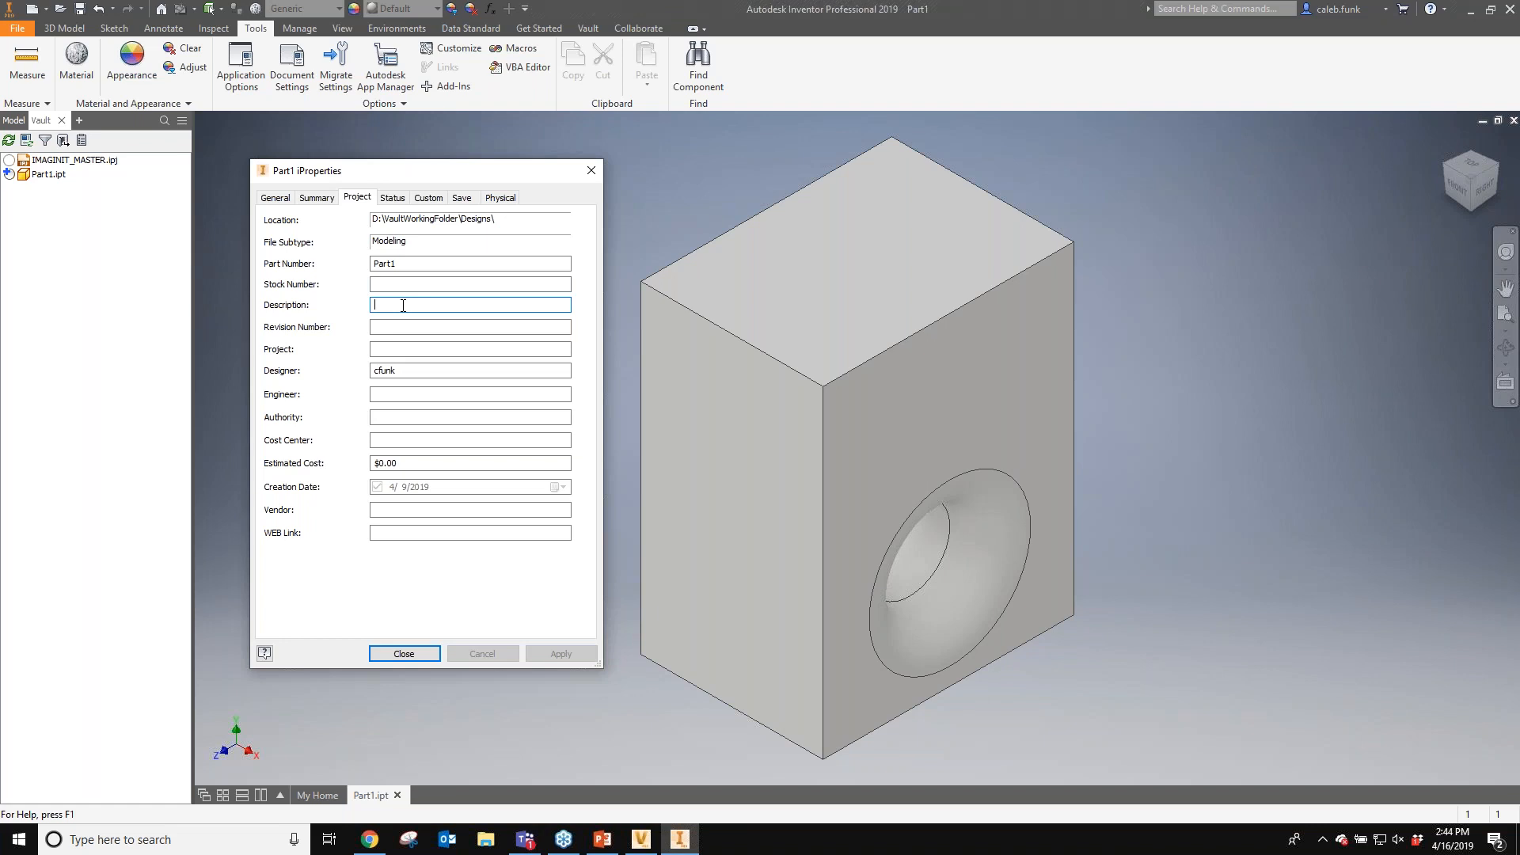
click(1370, 657)
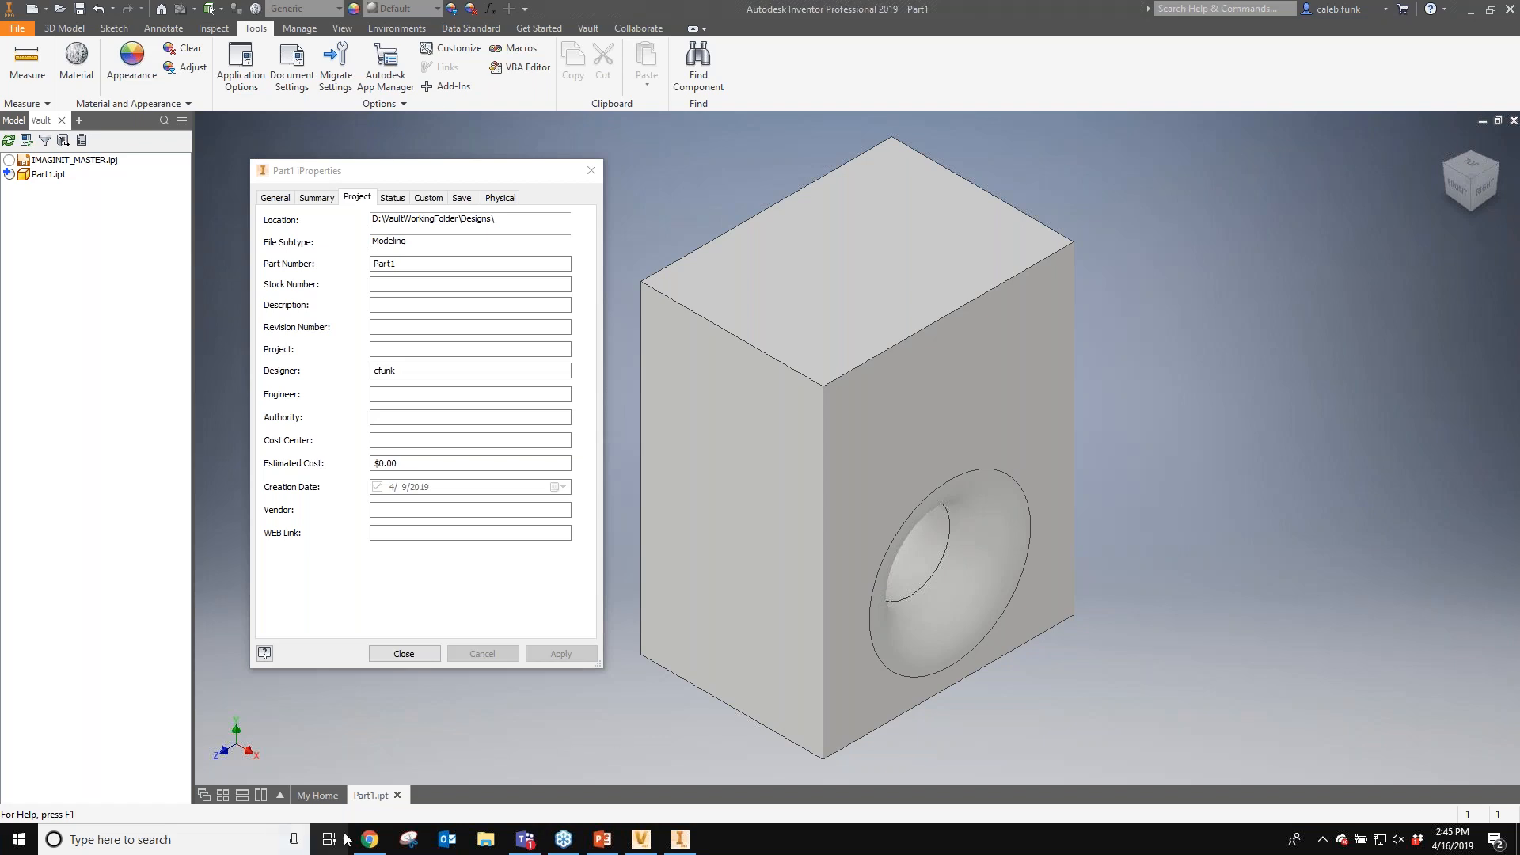
mouse_move(367, 848)
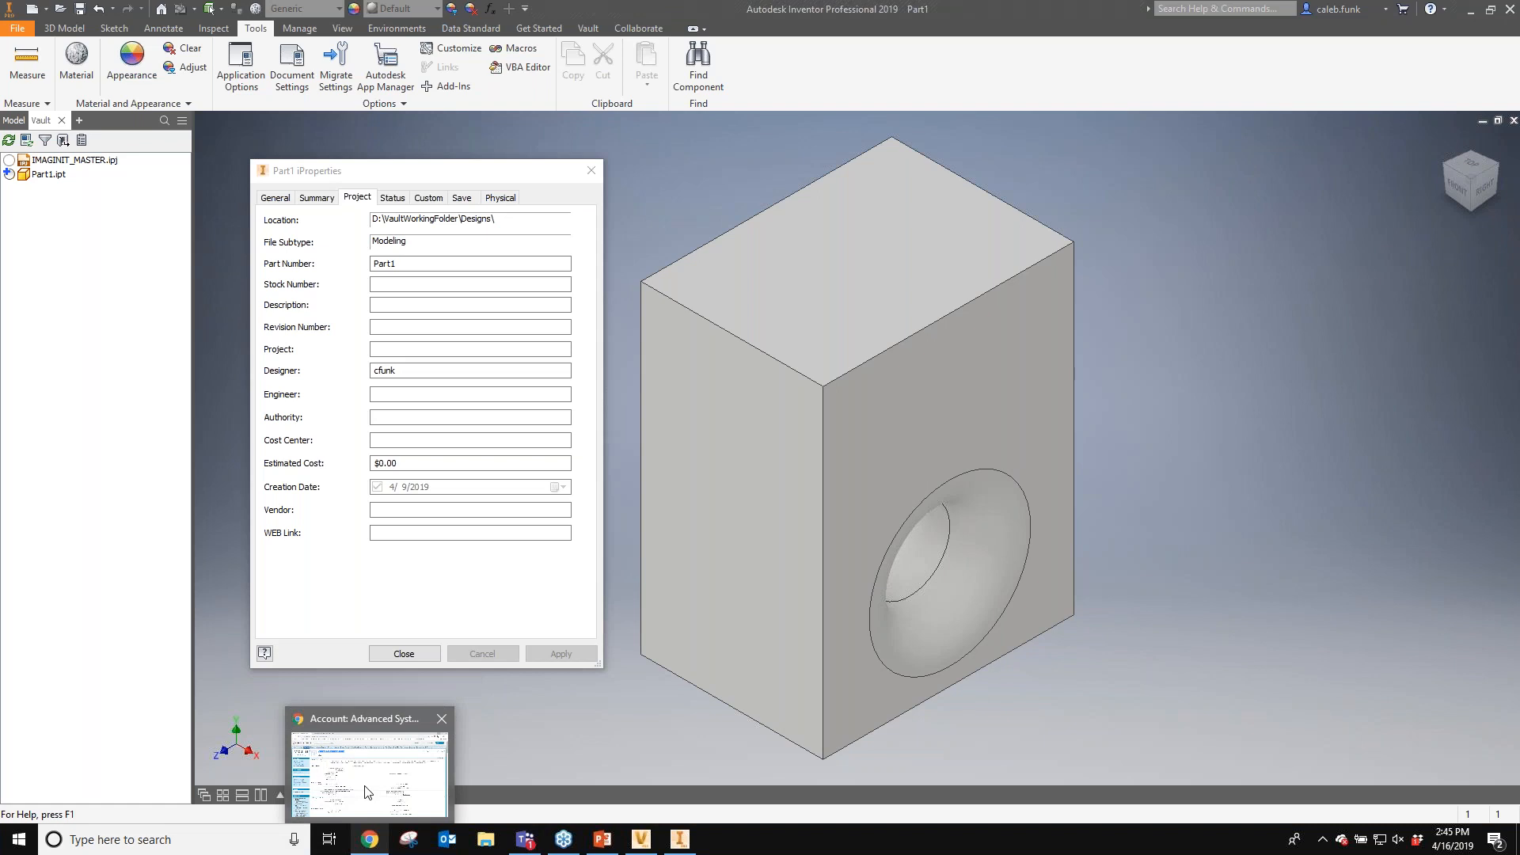
mouse_move(366, 791)
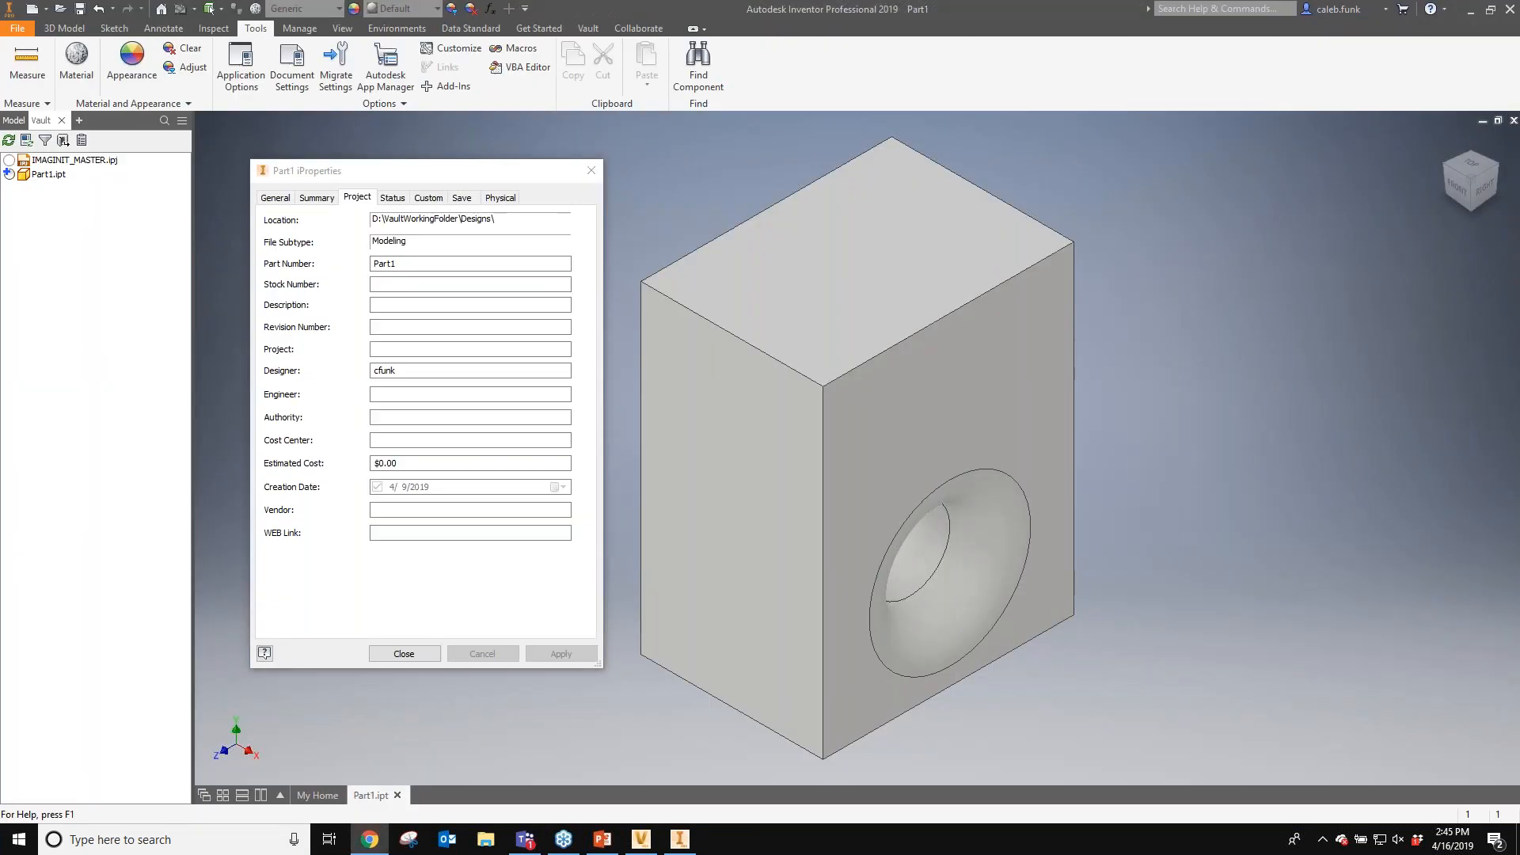
click(468, 305)
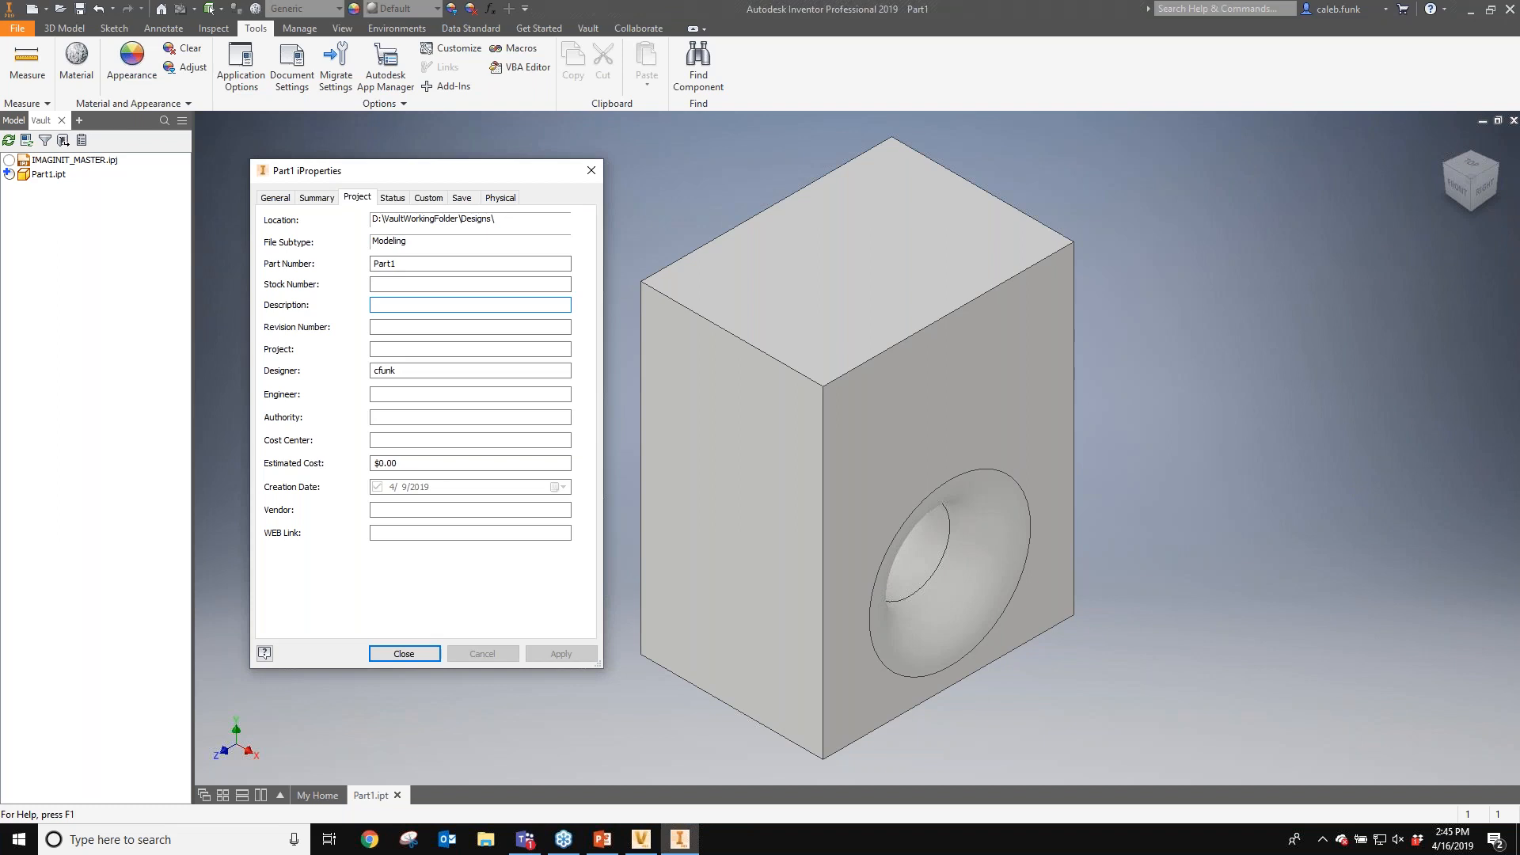
click(1337, 663)
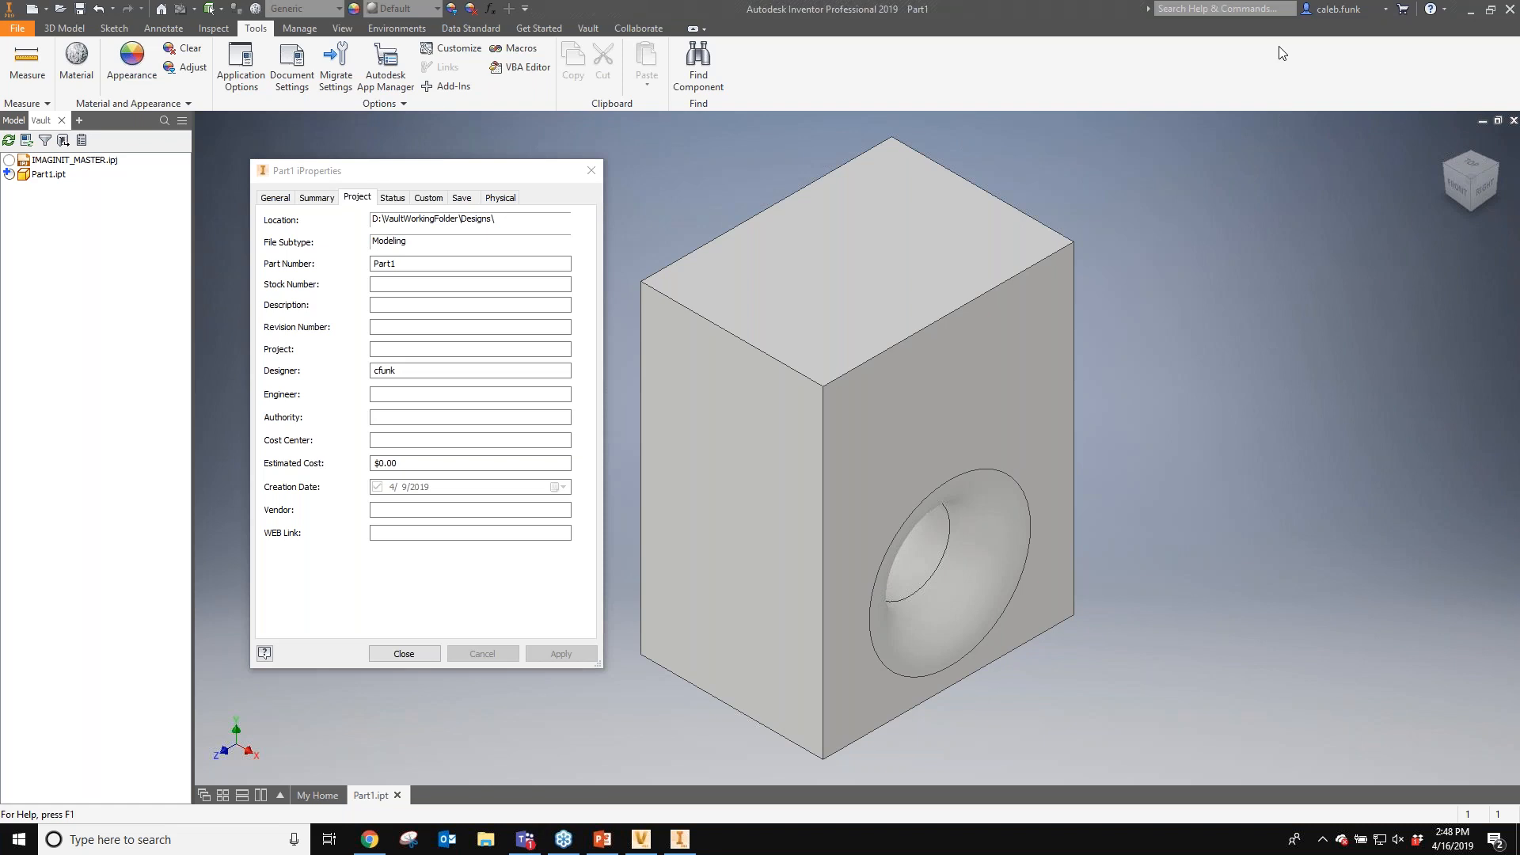
click(428, 198)
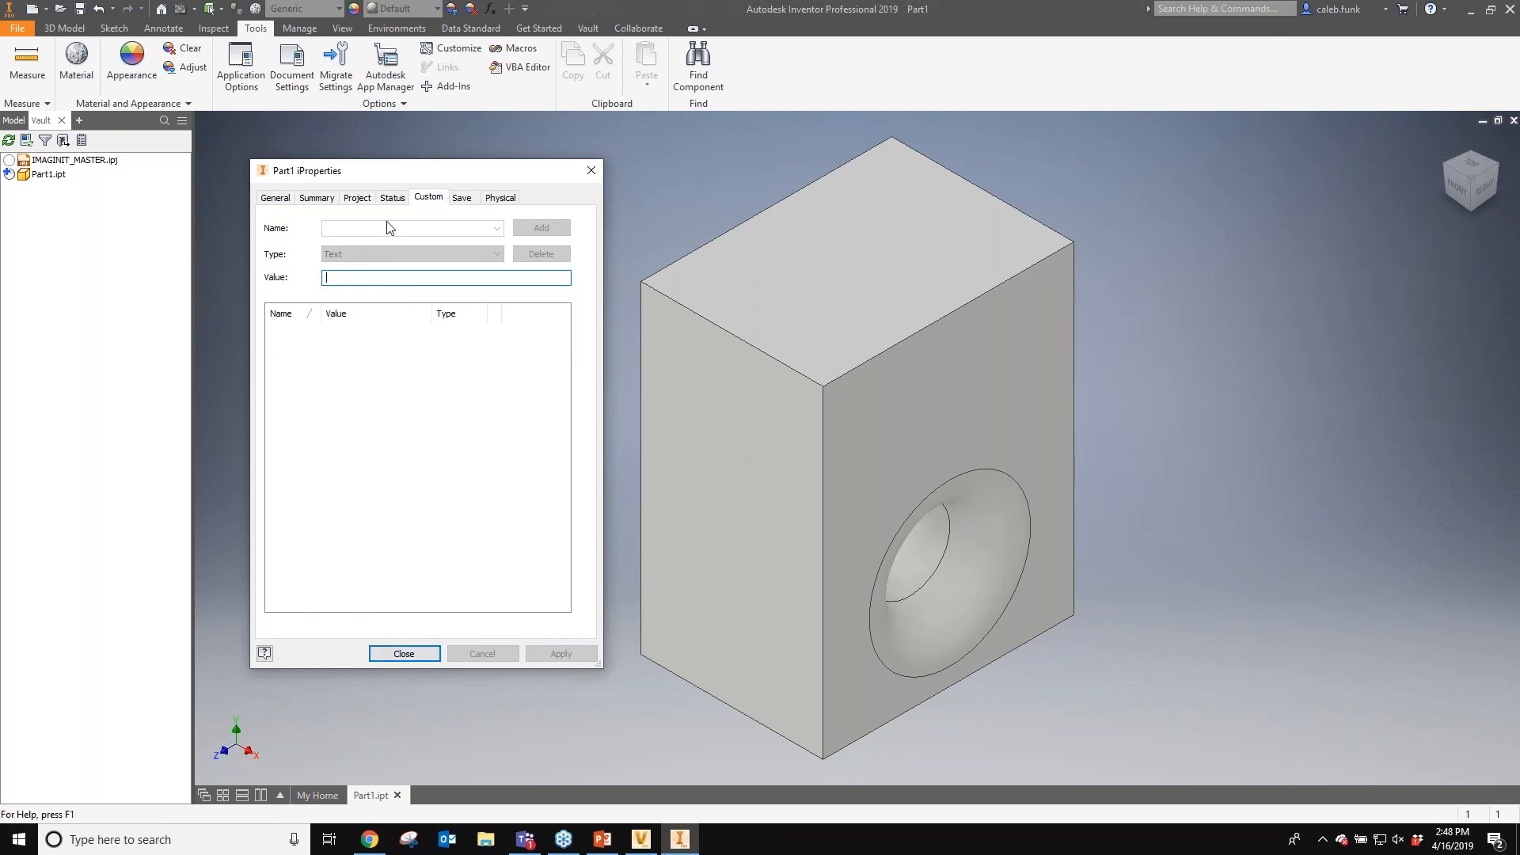
click(388, 277)
key(Escape)
- Check in Part1.ipt to the vault from the Vault browser
right_click(56, 177)
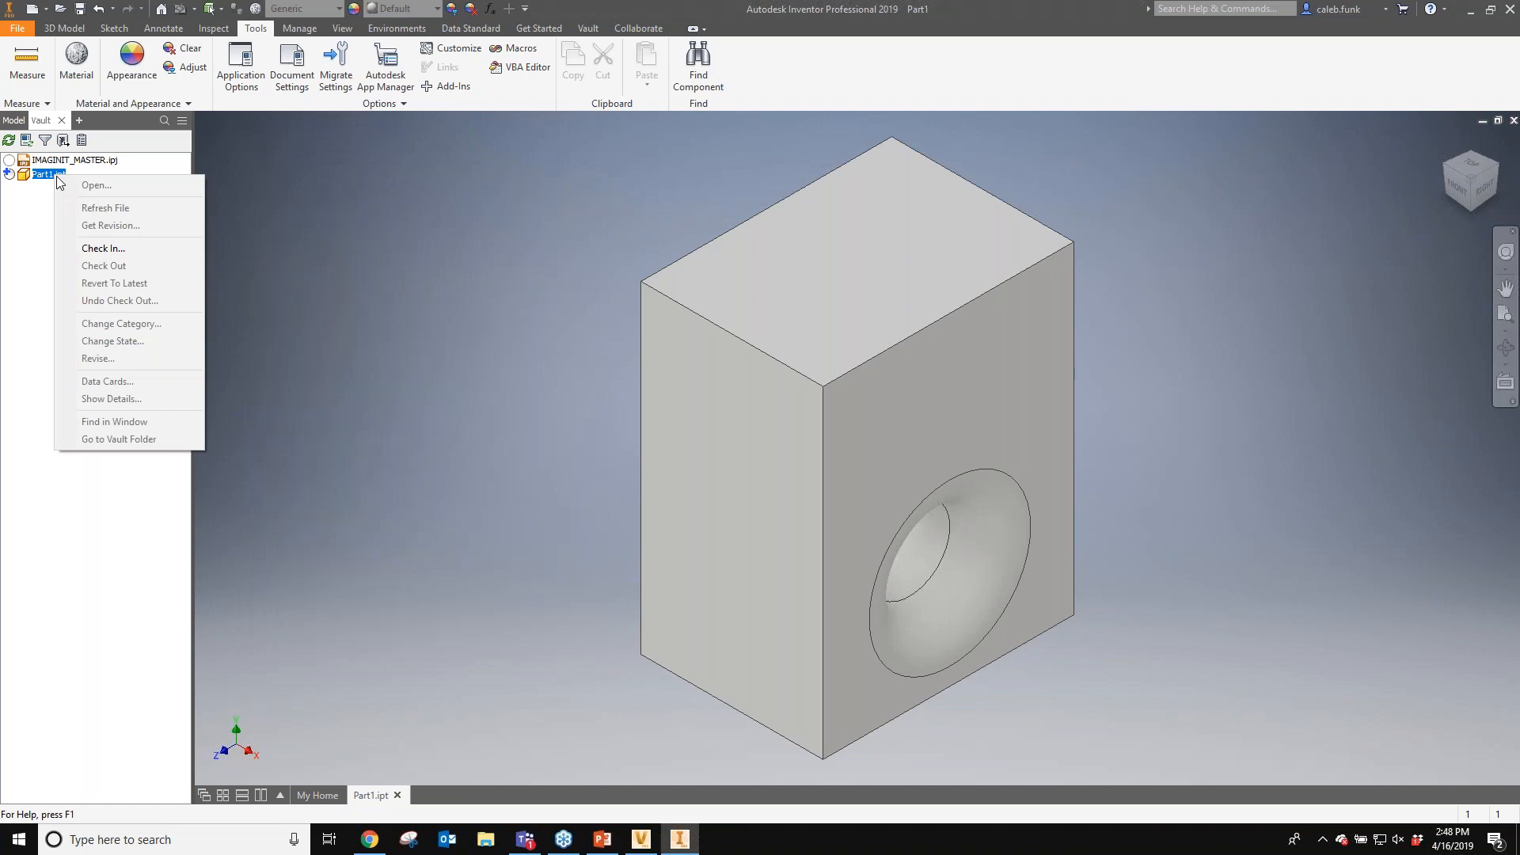
click(130, 248)
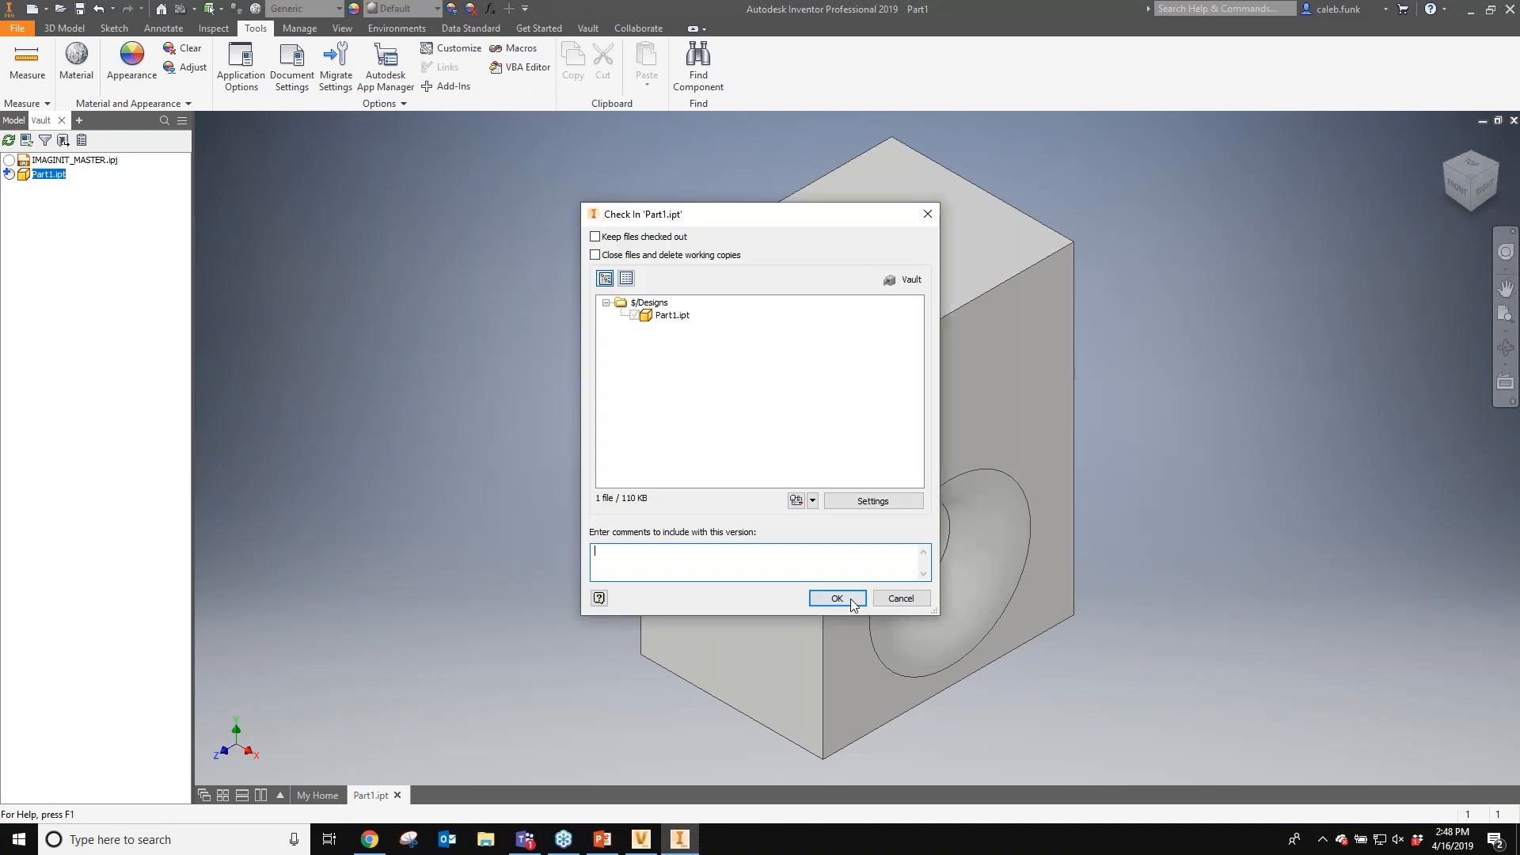
key(Return)
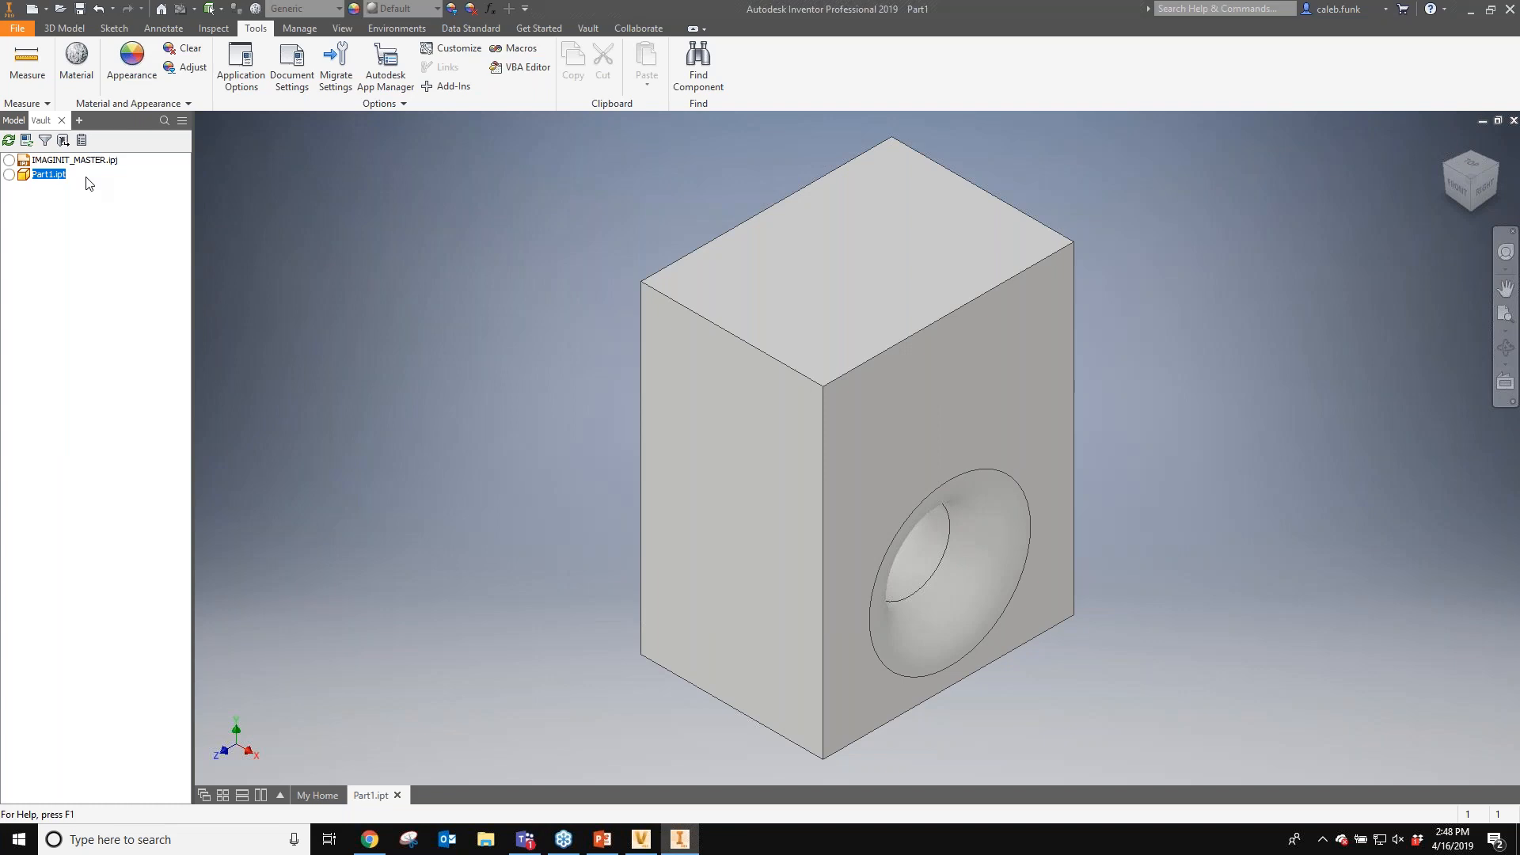
- Check out Part1.ipt again, updating its out-of-date properties for all files
right_click(89, 184)
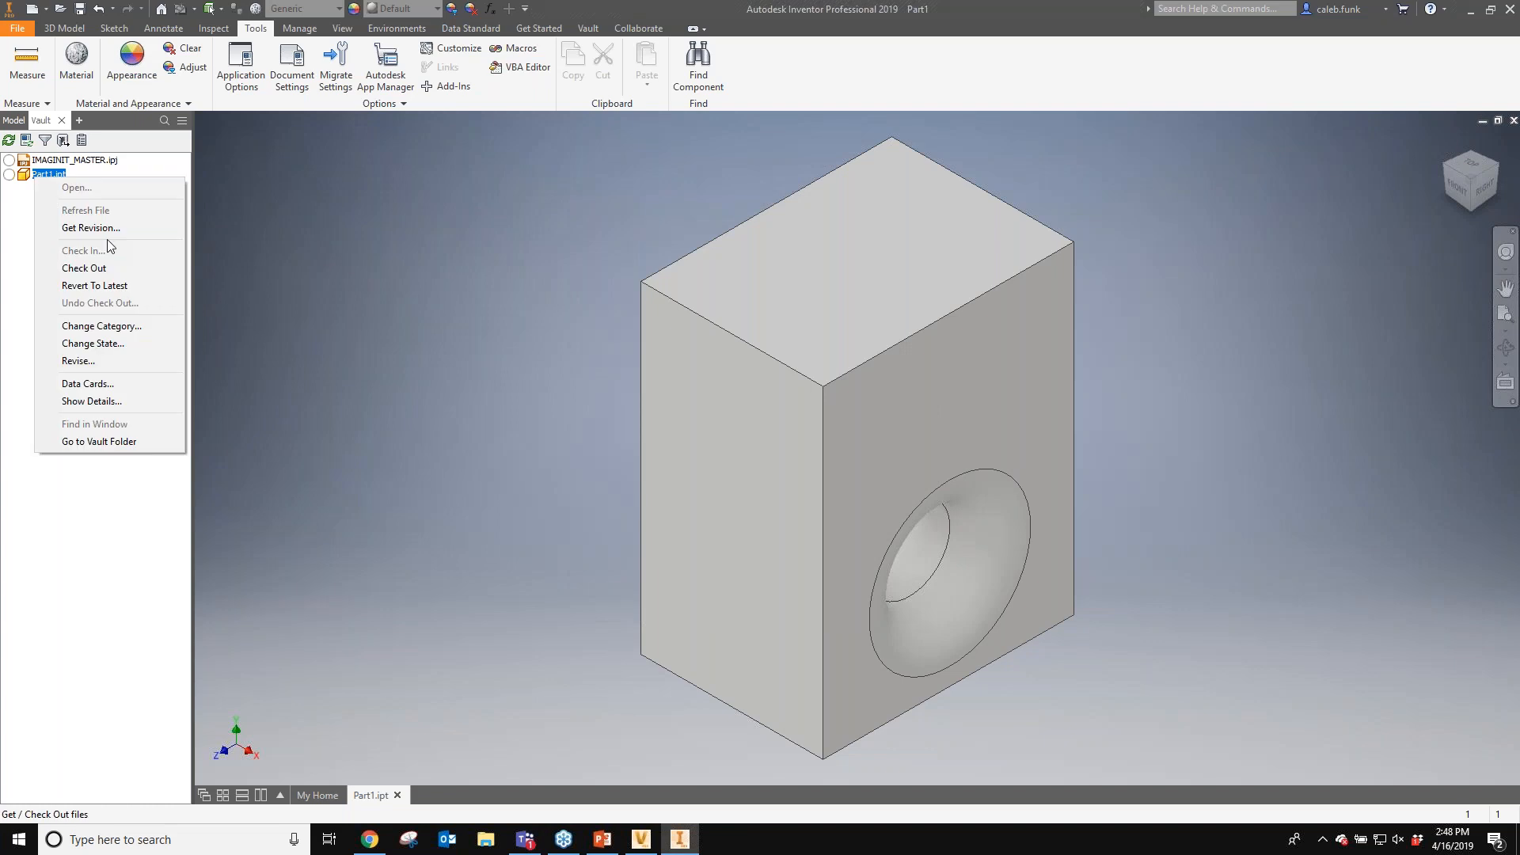
click(84, 268)
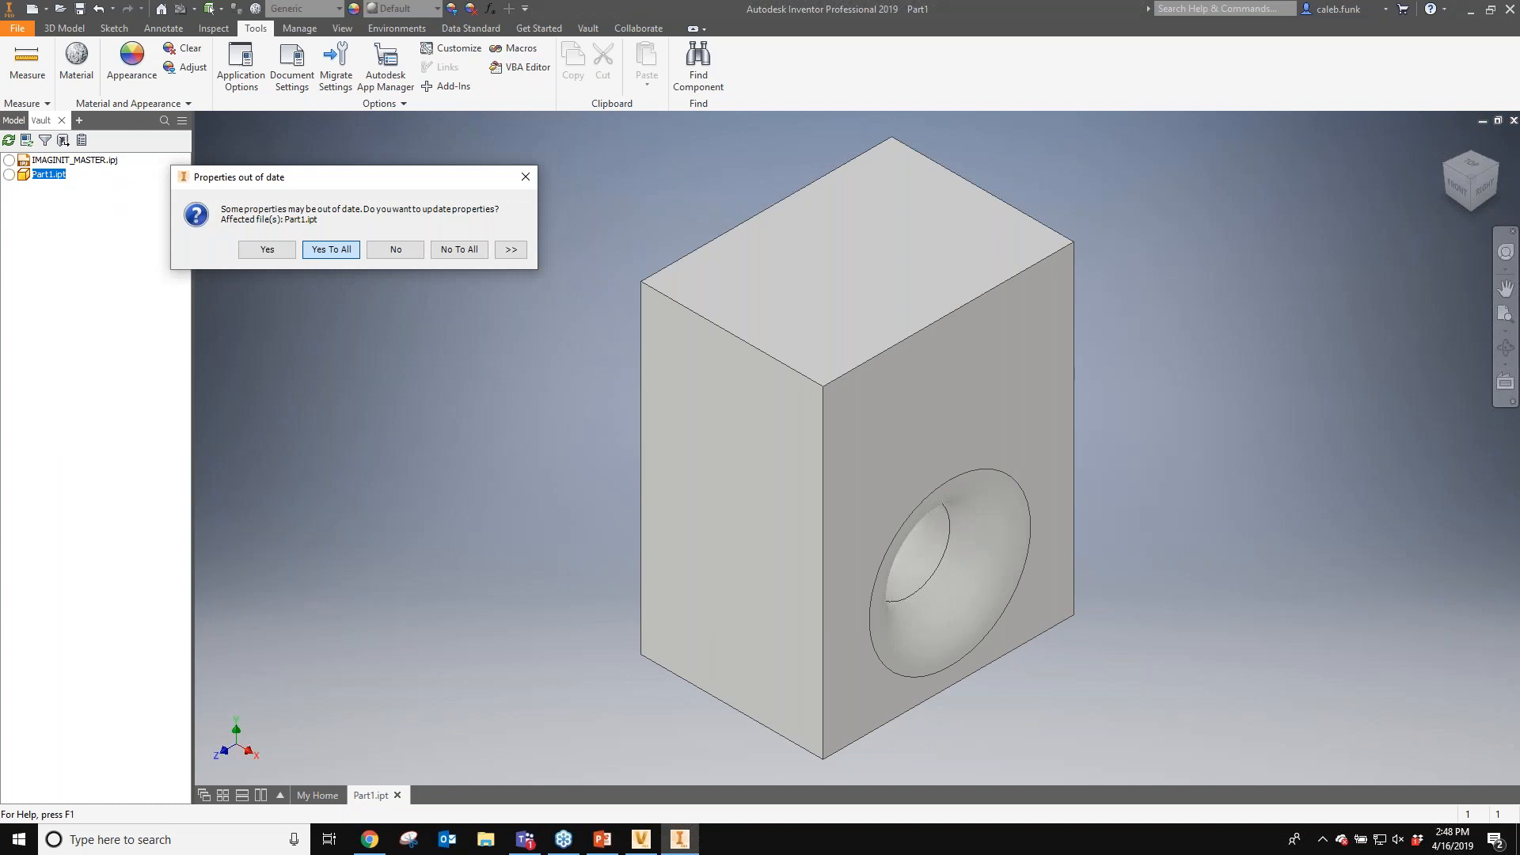
key(Return)
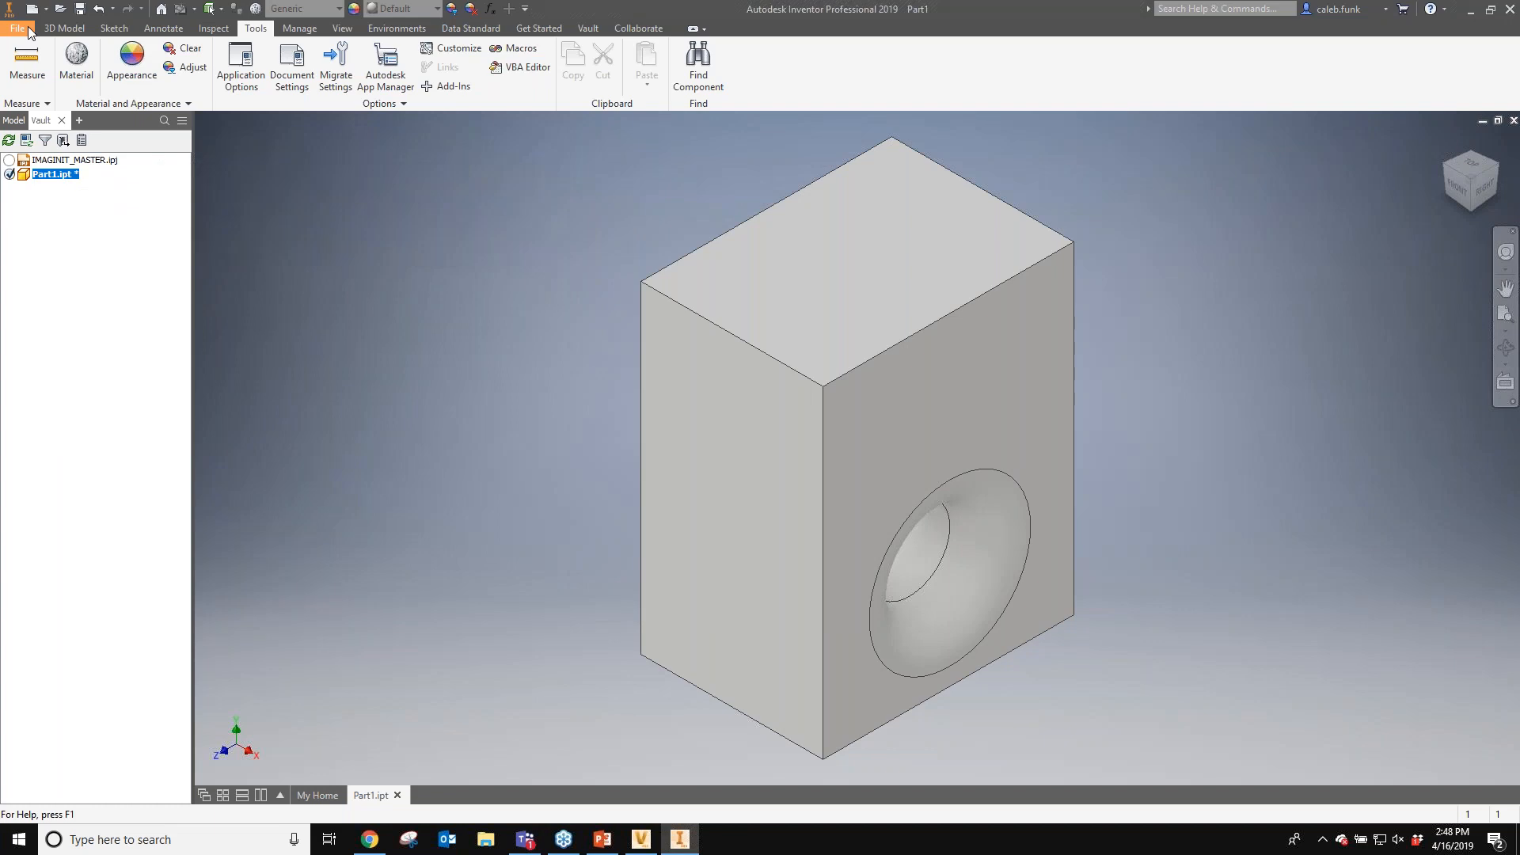
- Open iProperties and add a custom text property named InternalItemNumber
click(29, 32)
click(428, 198)
click(409, 228)
text(Ite)
key(BackSpace)
key(BackSpace)
text(Internal)
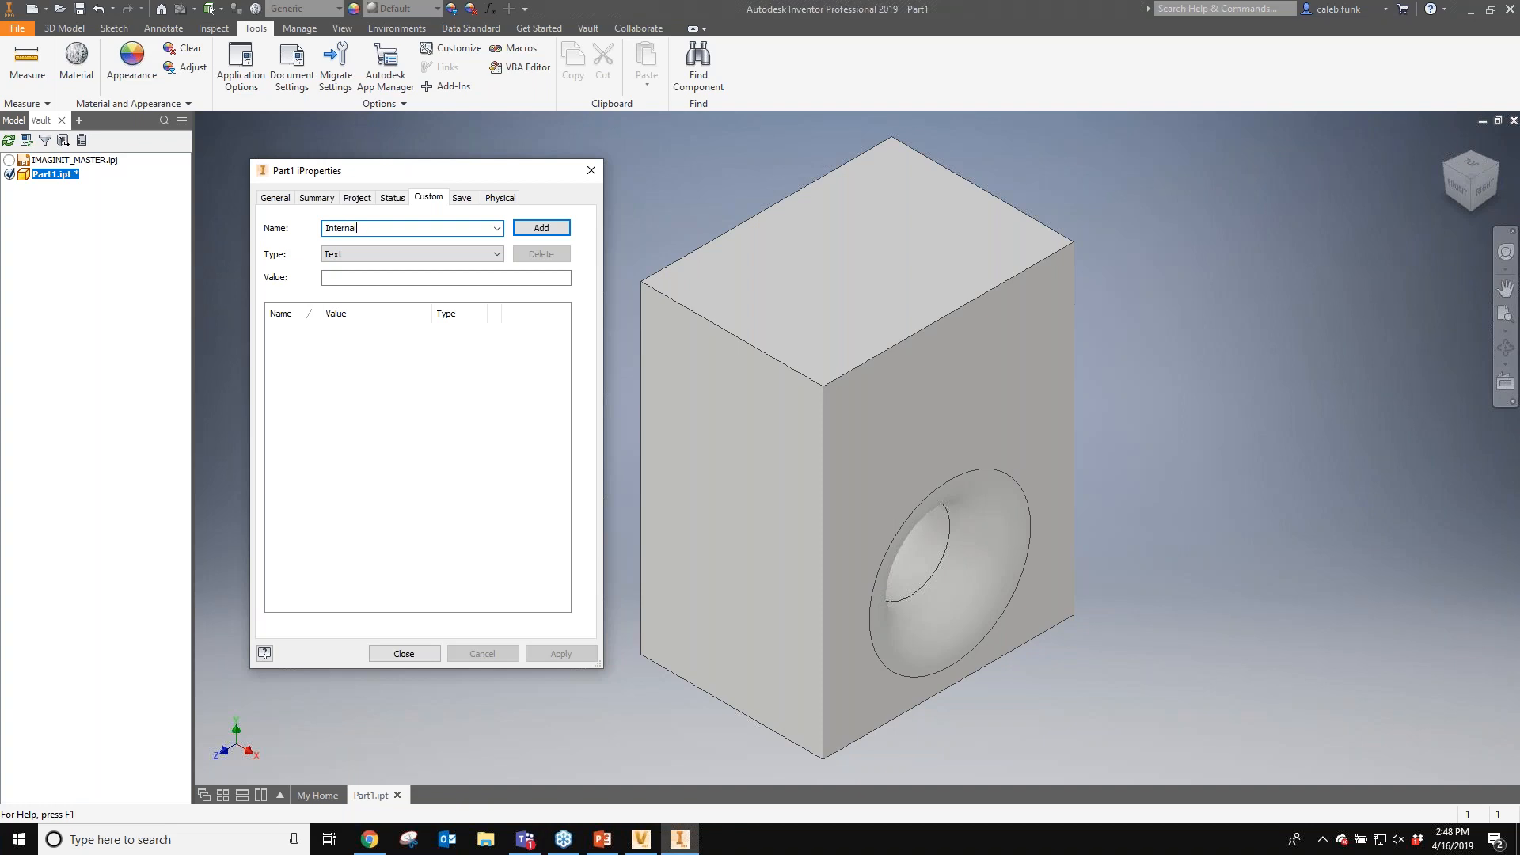
text(ItemB)
text(umber)
key(Tab)
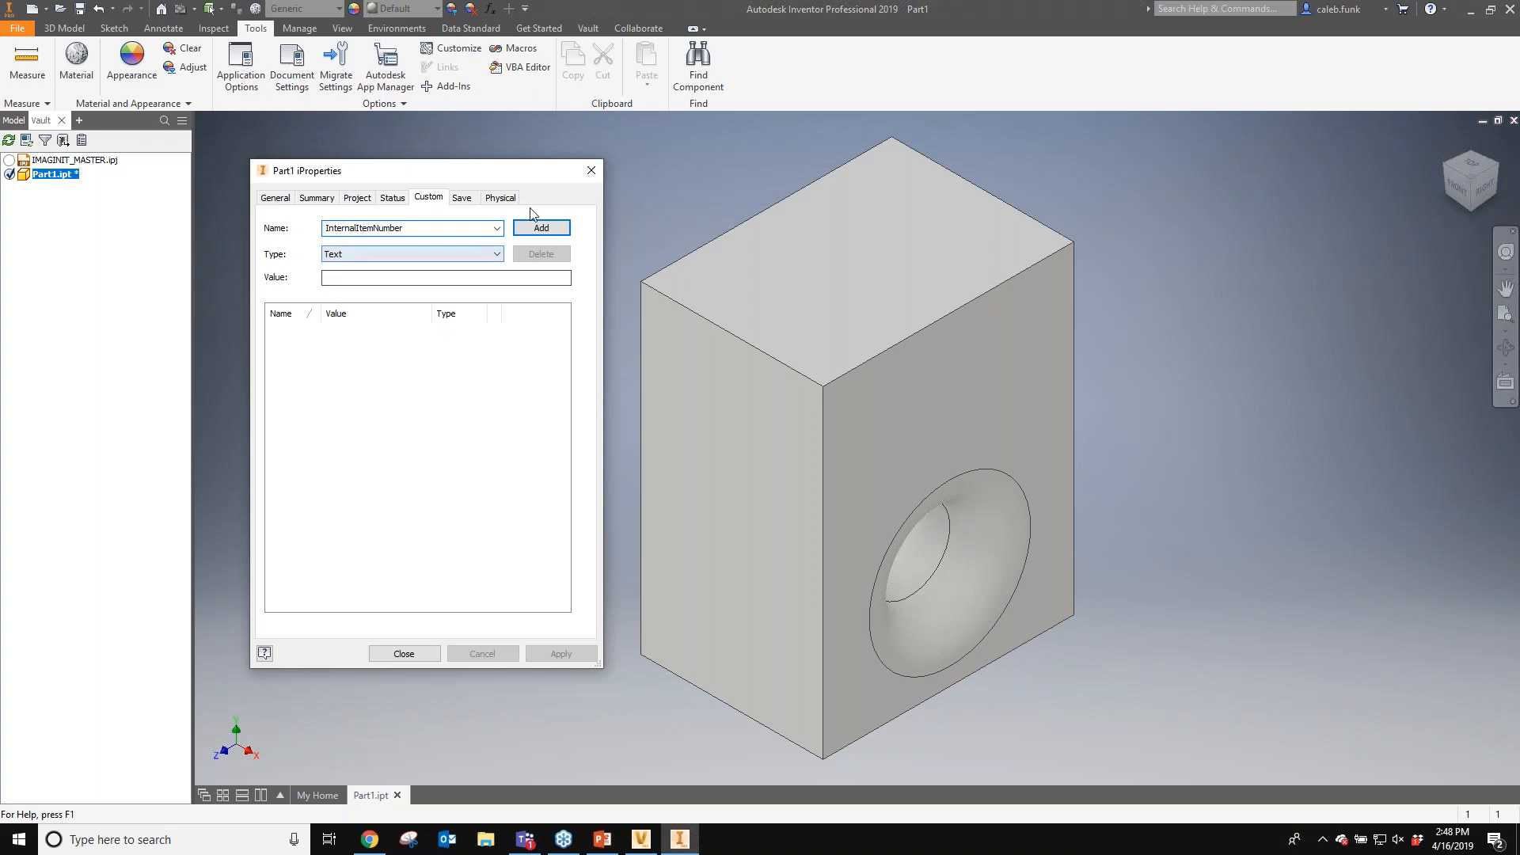
click(530, 228)
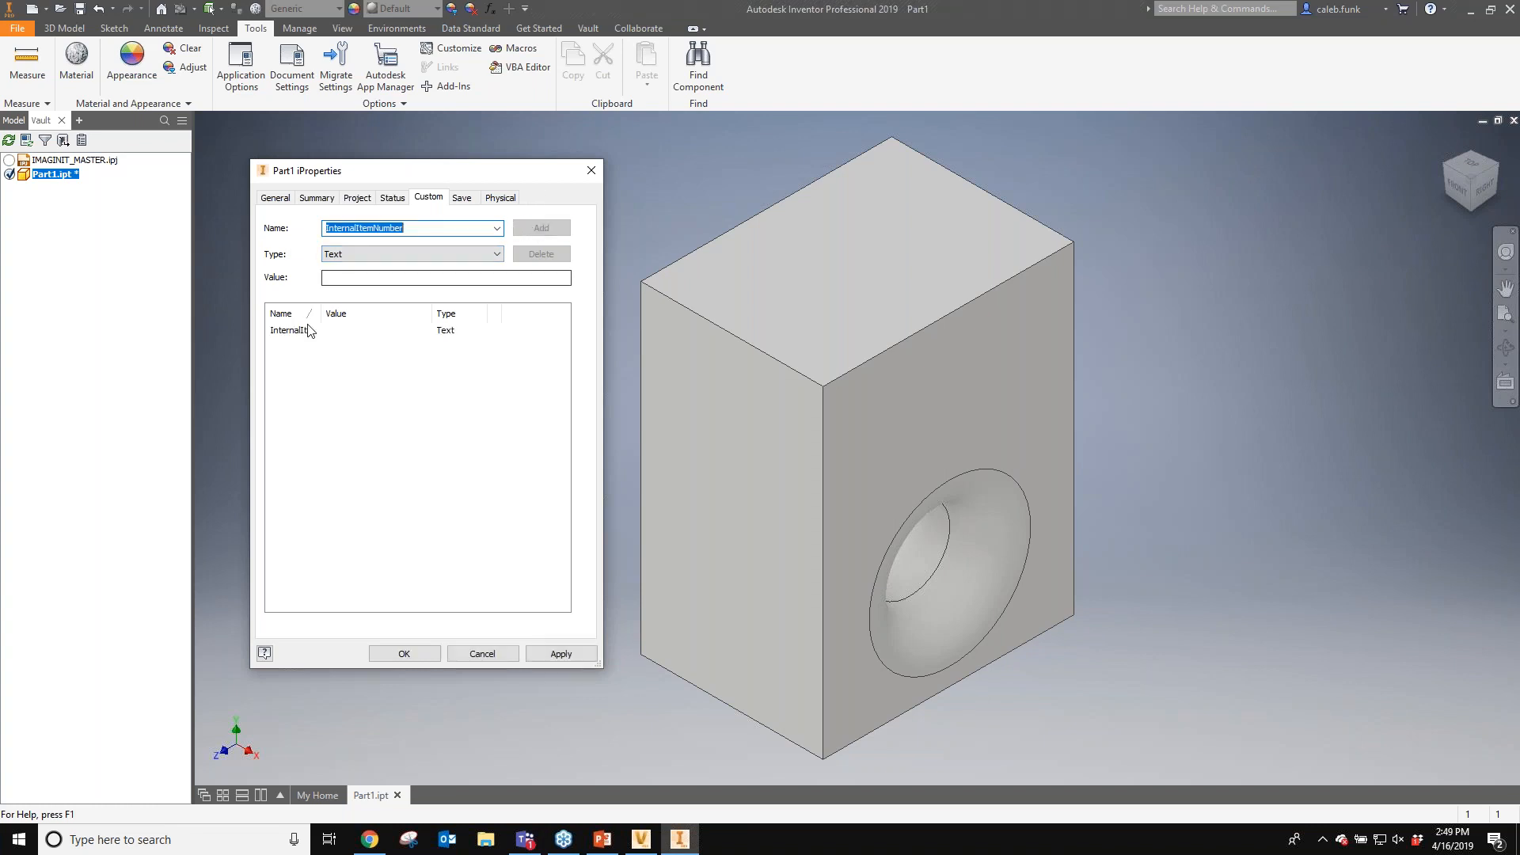
drag(322, 313, 371, 316)
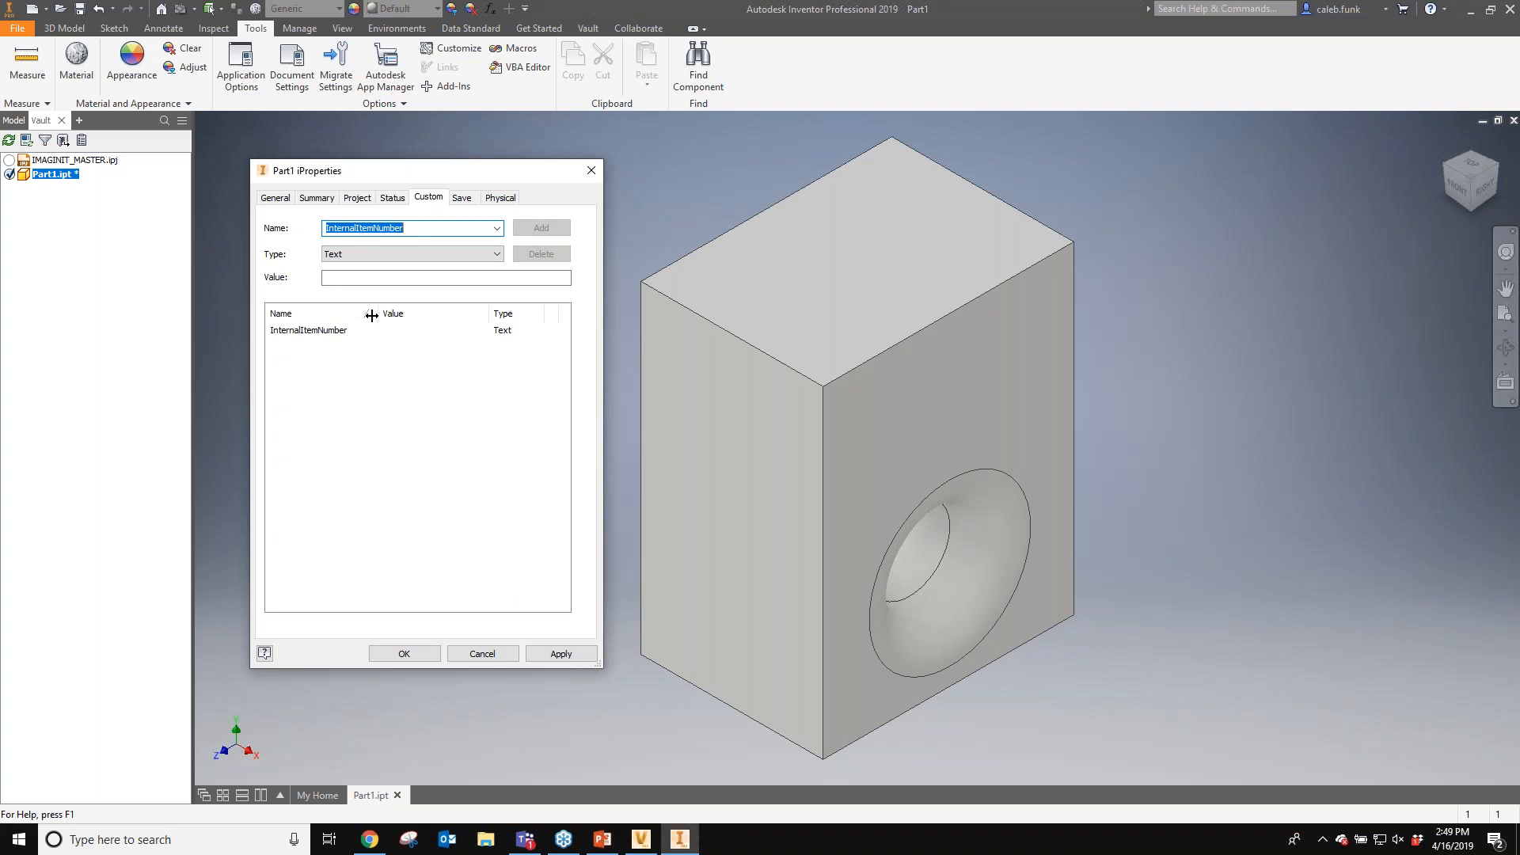
- Set the custom property's value to 1223344, apply and close iProperties
click(372, 277)
text(1223344)
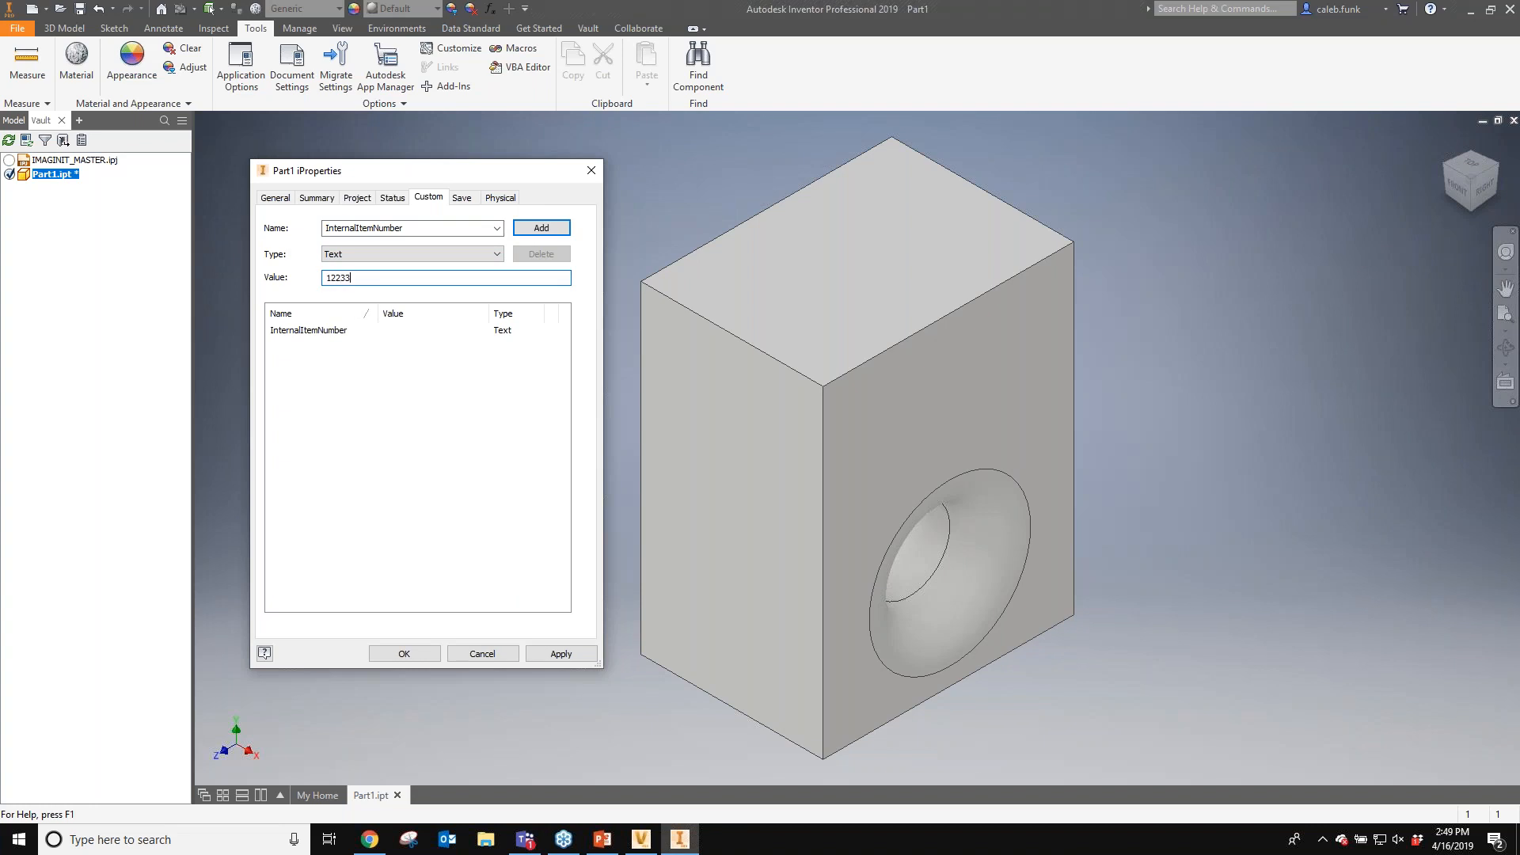
click(562, 658)
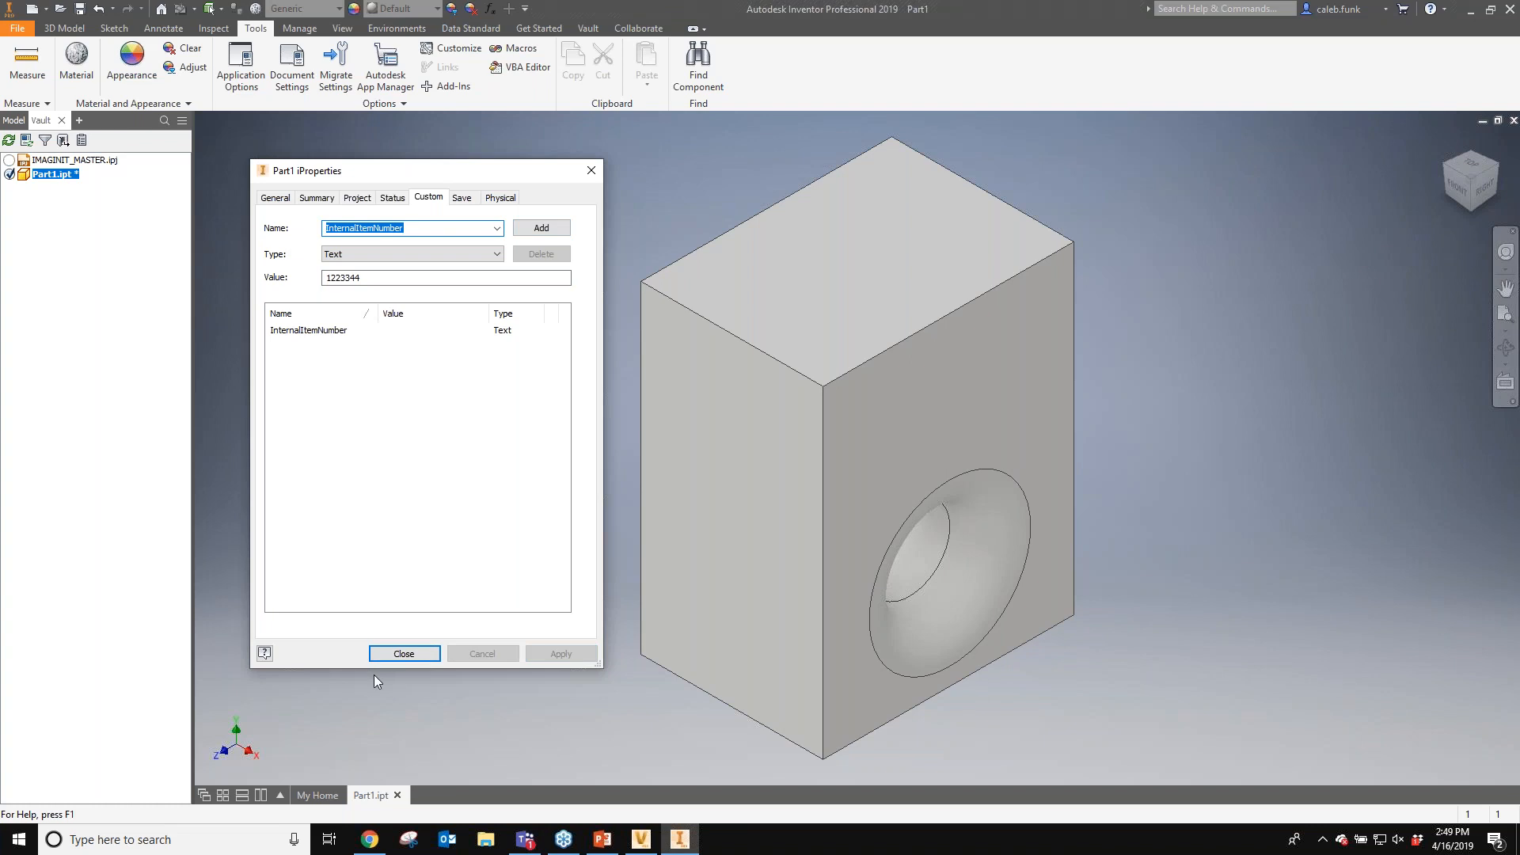
click(421, 654)
click(419, 653)
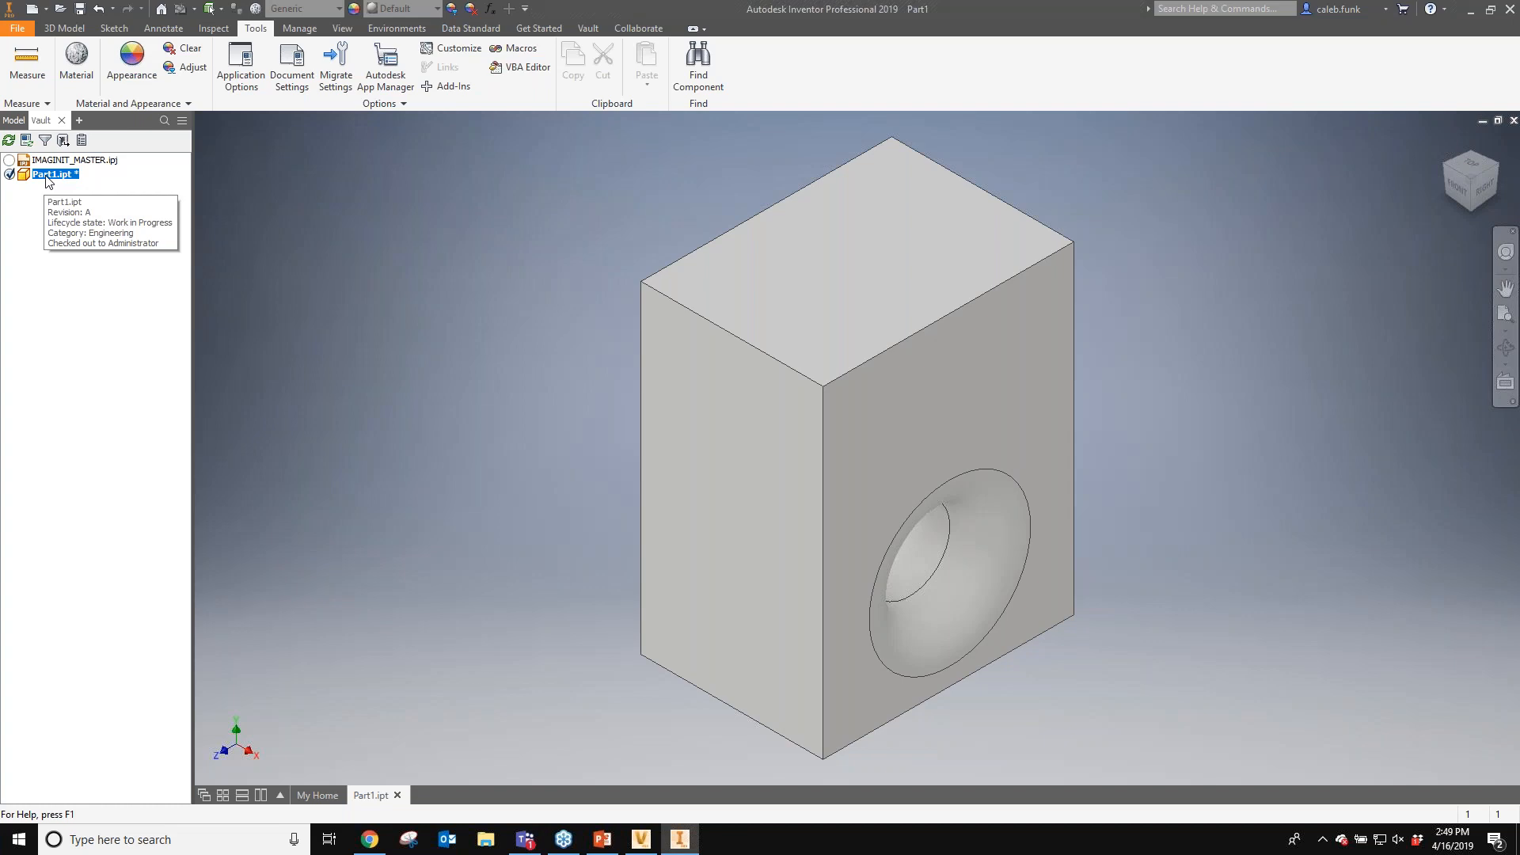
- Save and check in Part1.ipt to the vault
right_click(48, 181)
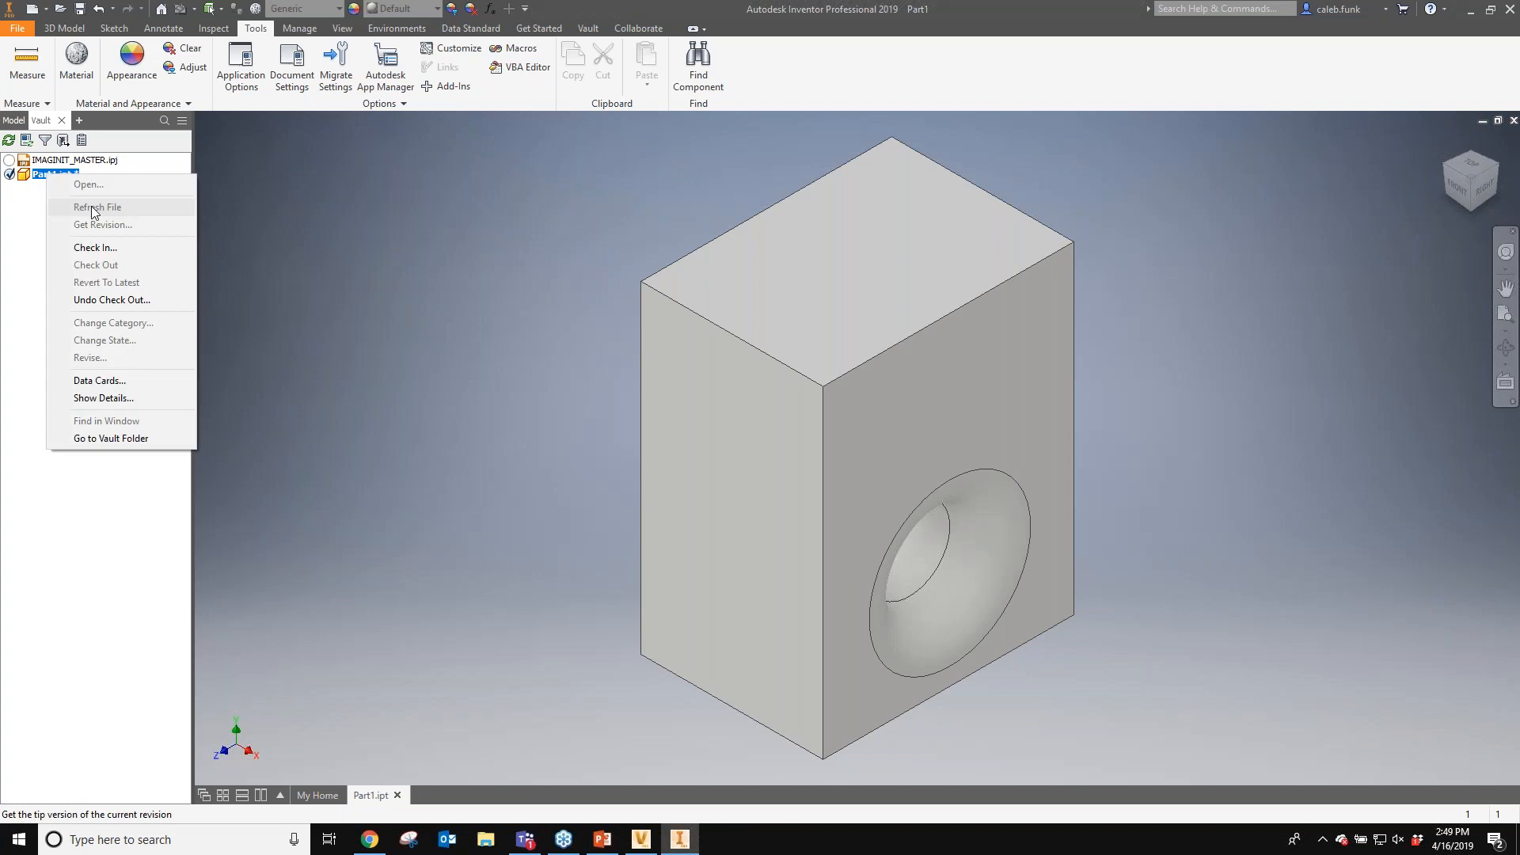
click(95, 247)
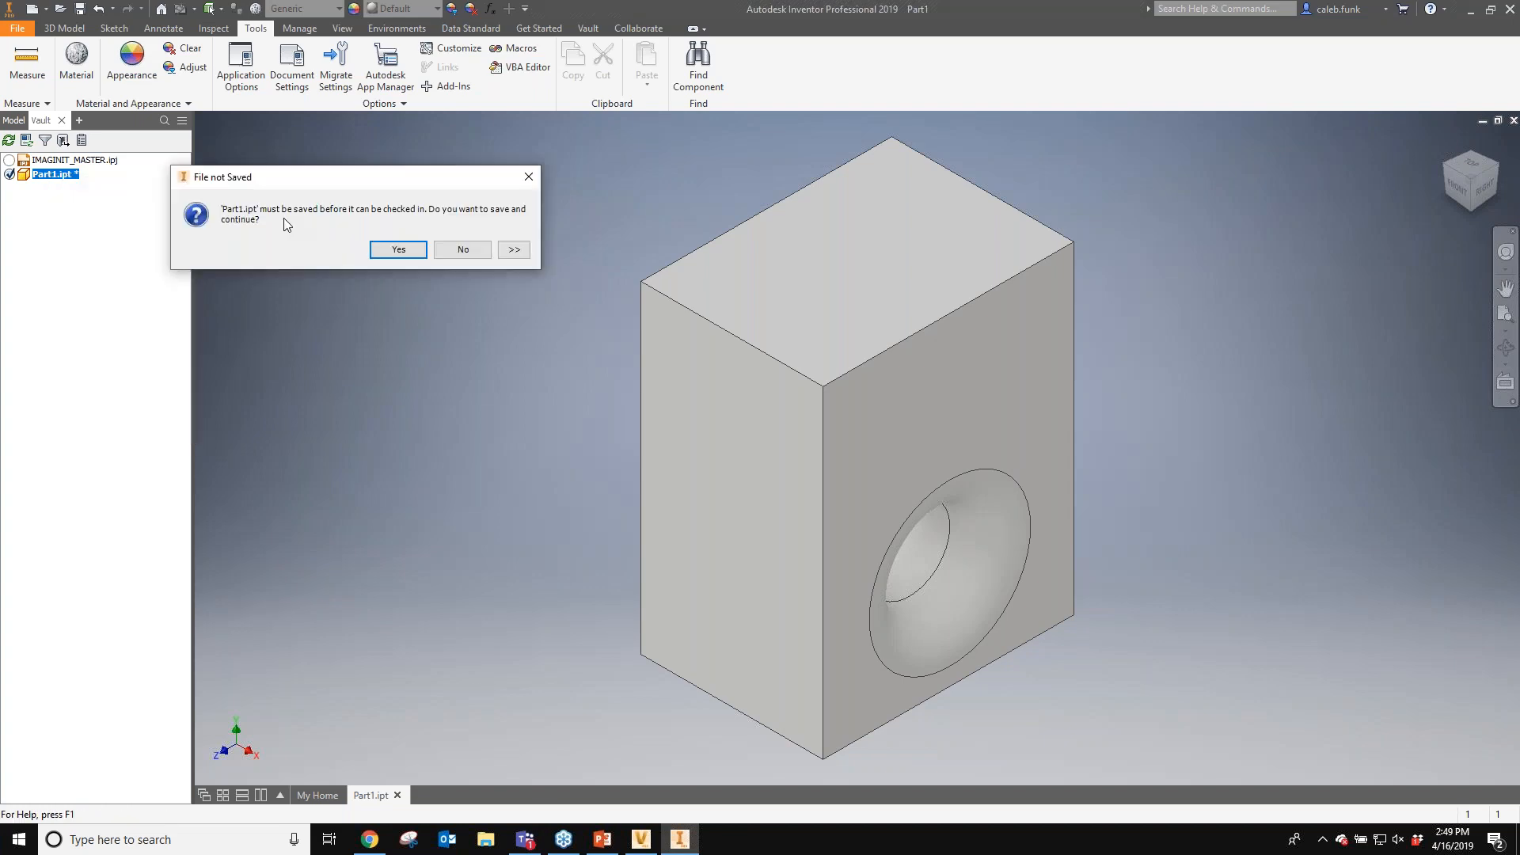
key(Return)
mouse_move(673, 851)
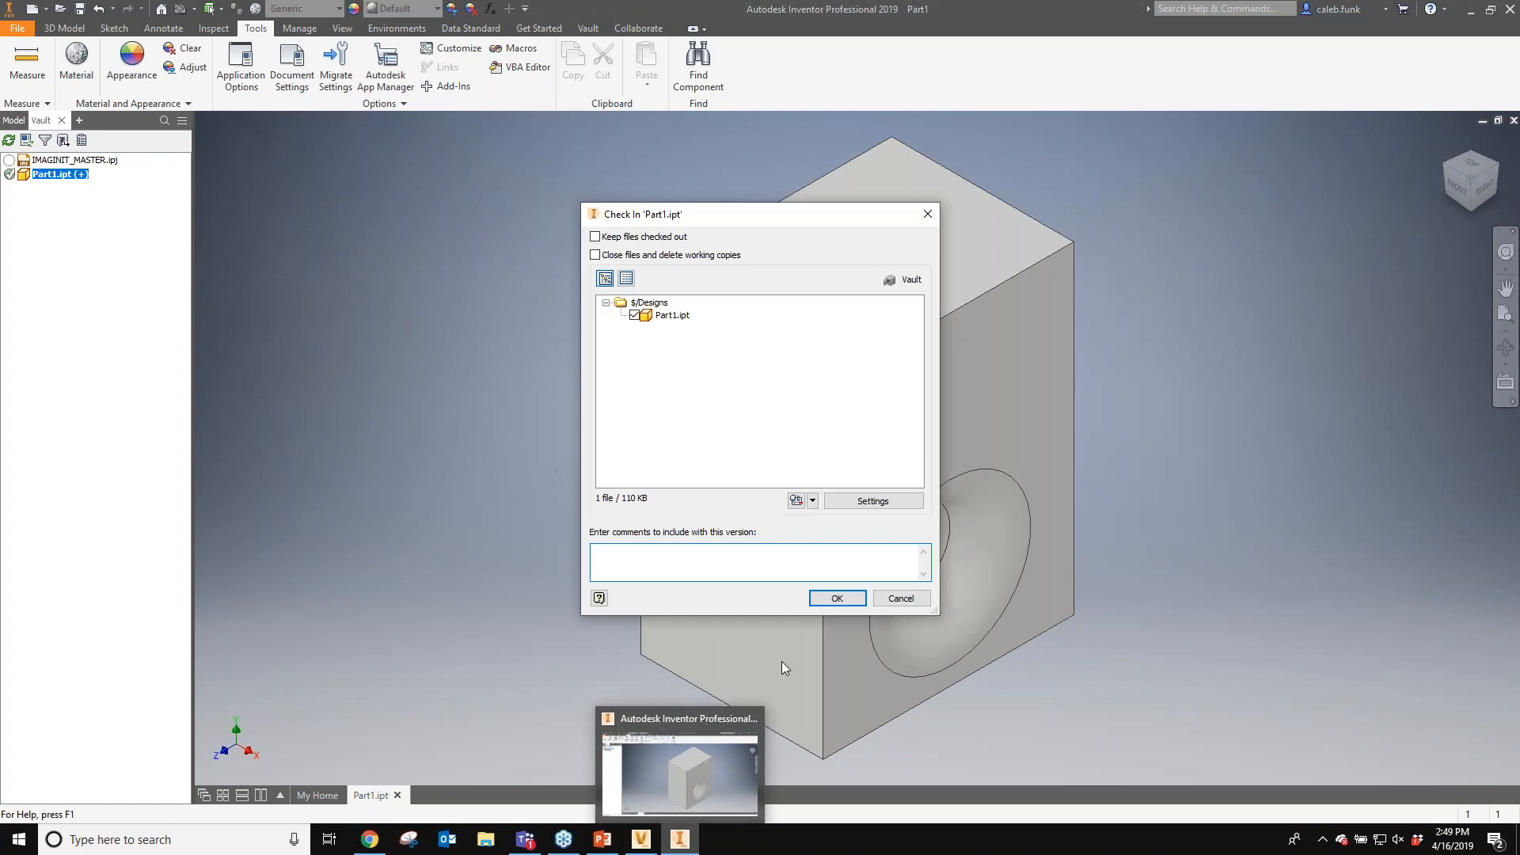
click(823, 598)
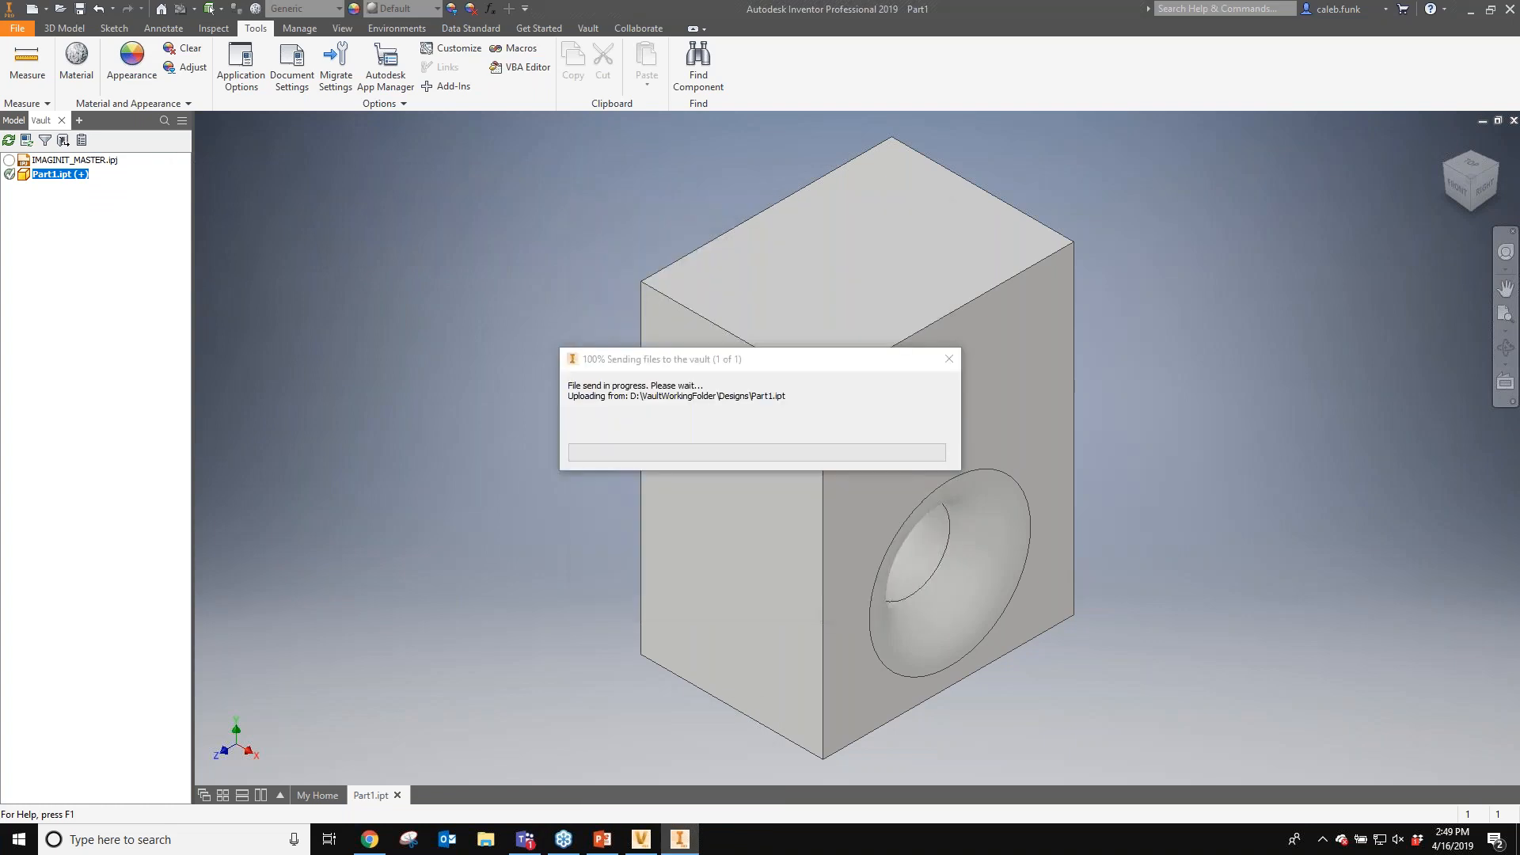
- Switch to Autodesk Vault and select Part1.ipt in the Designs folder
mouse_move(674, 843)
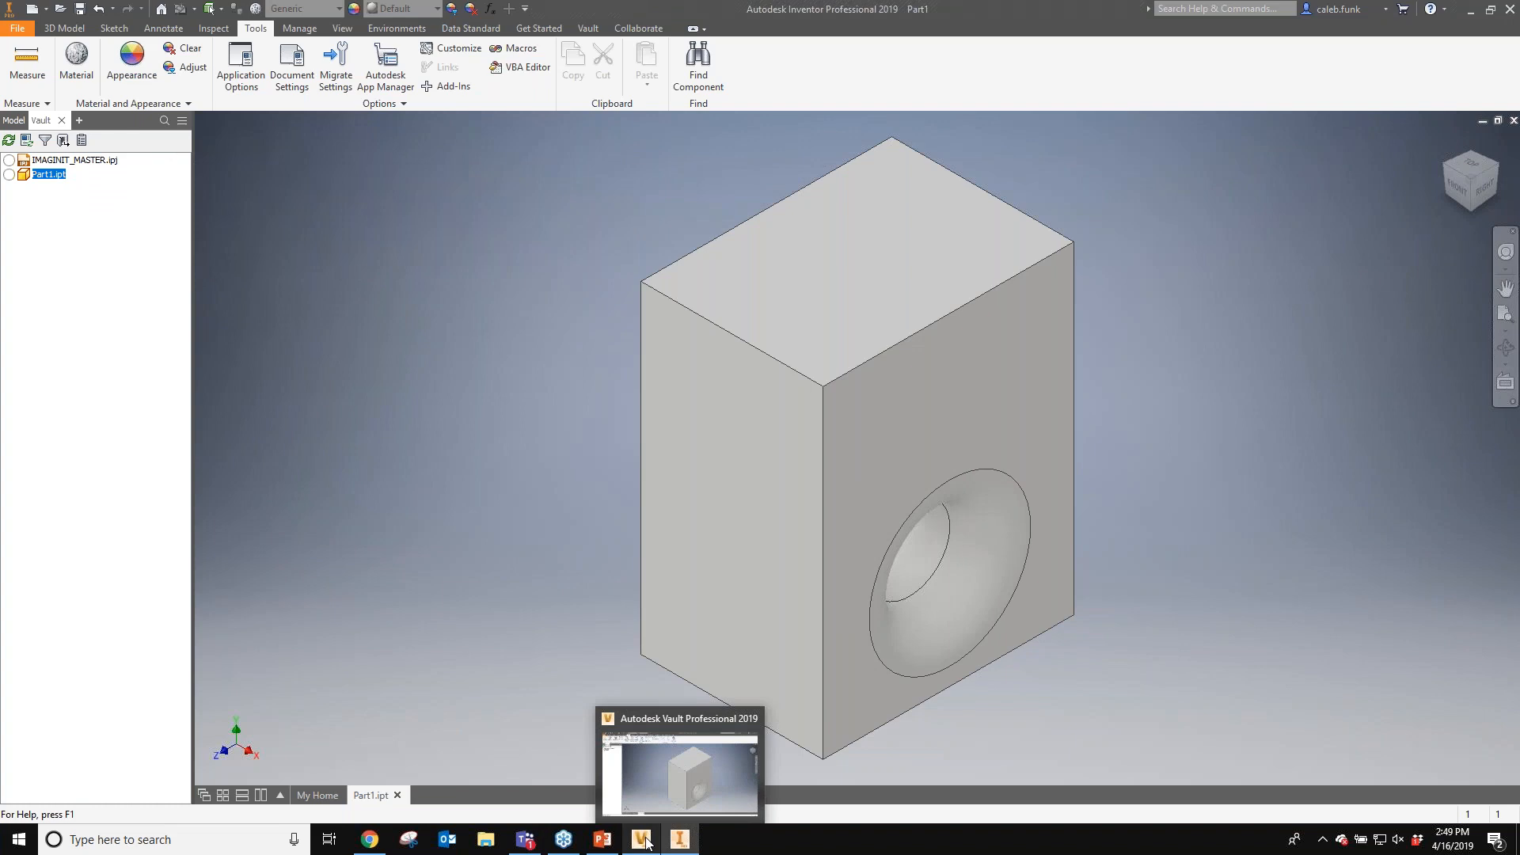
click(647, 841)
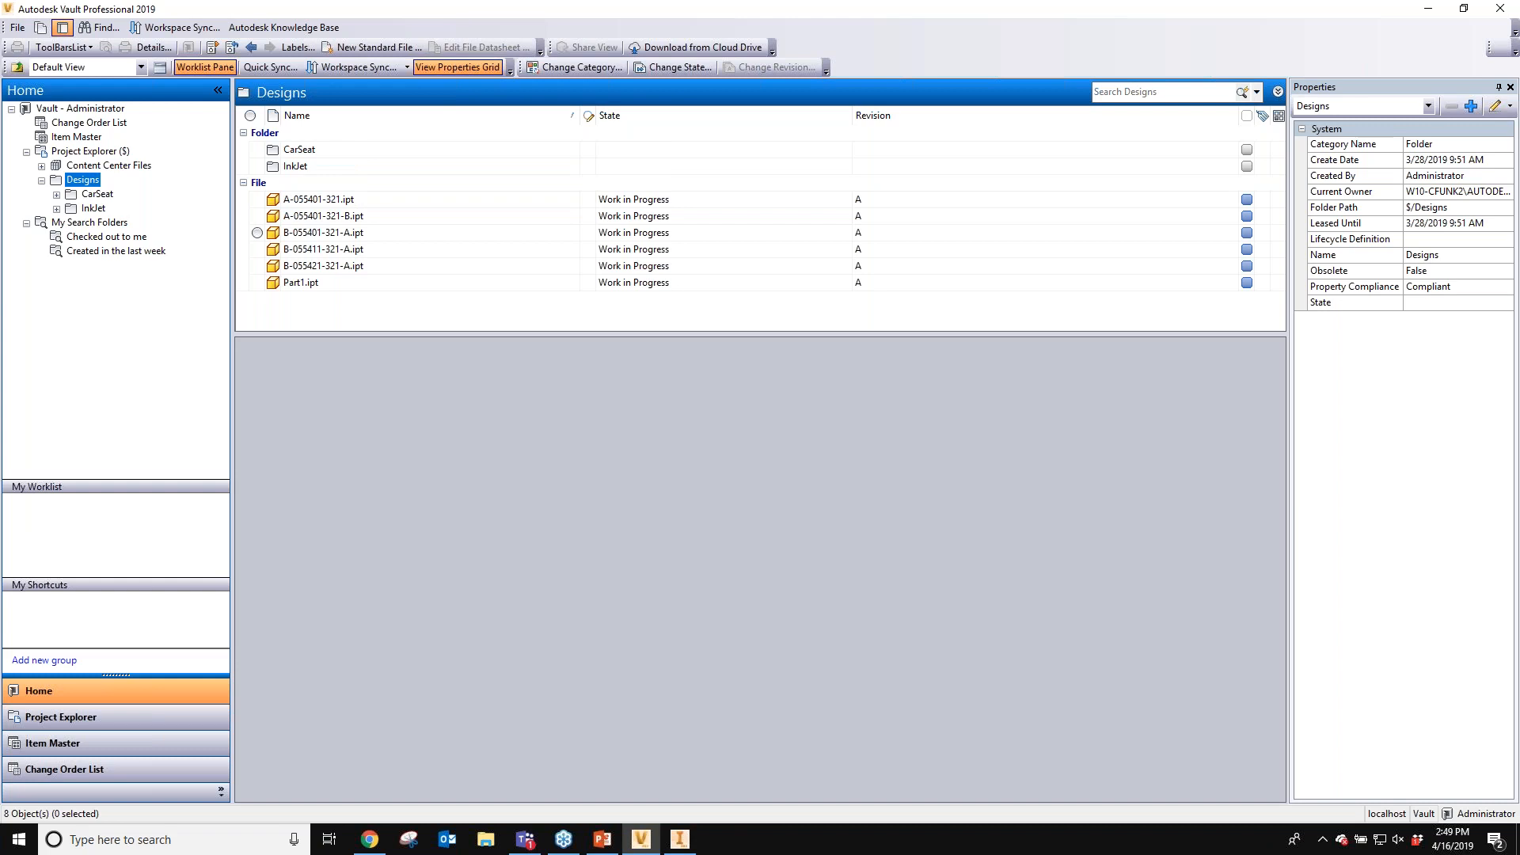
click(301, 283)
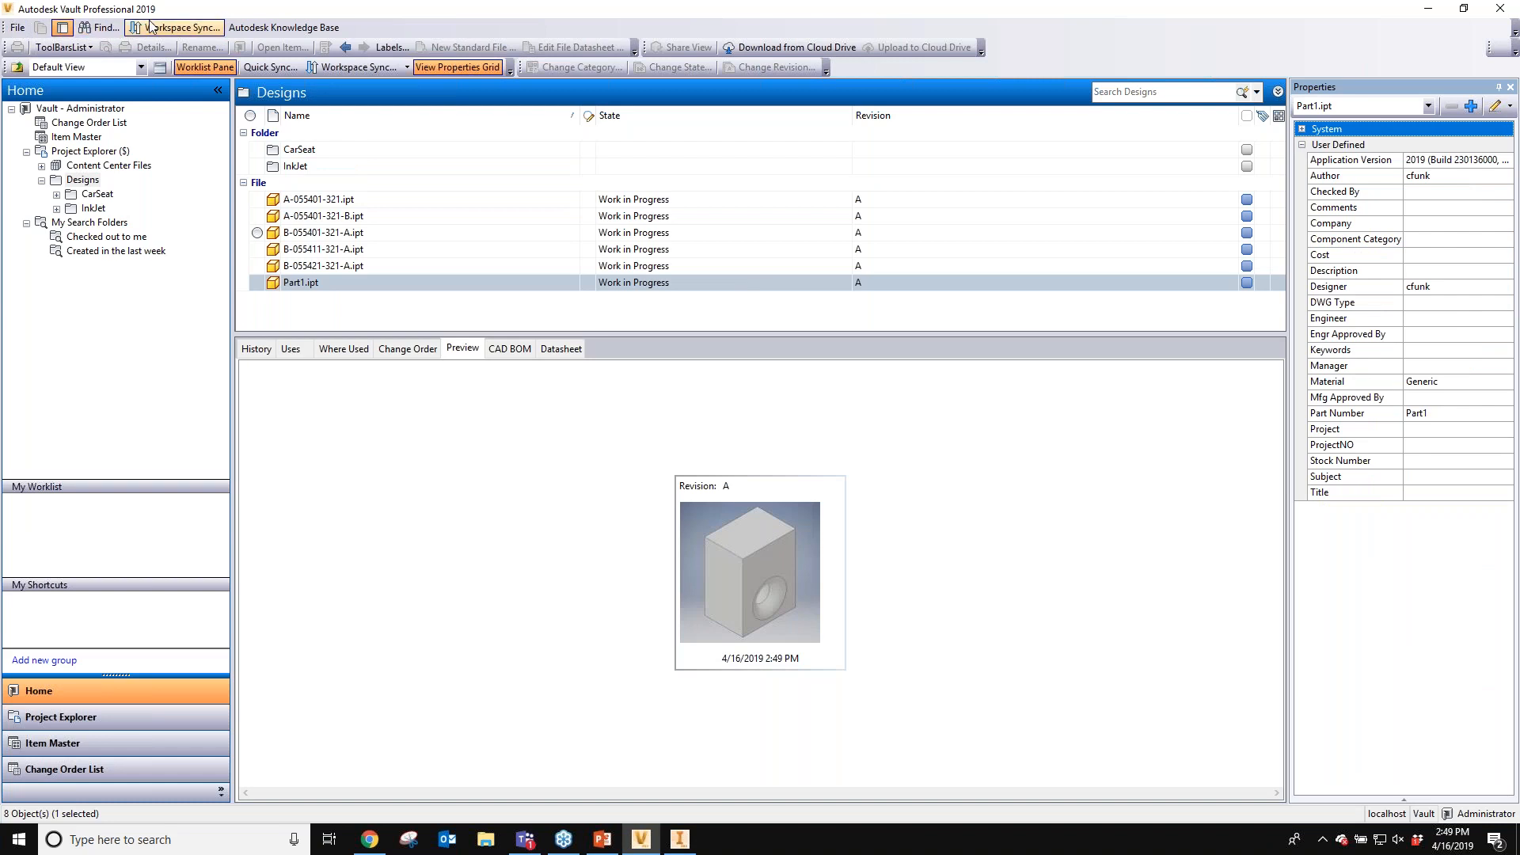
right_click(310, 31)
click(370, 28)
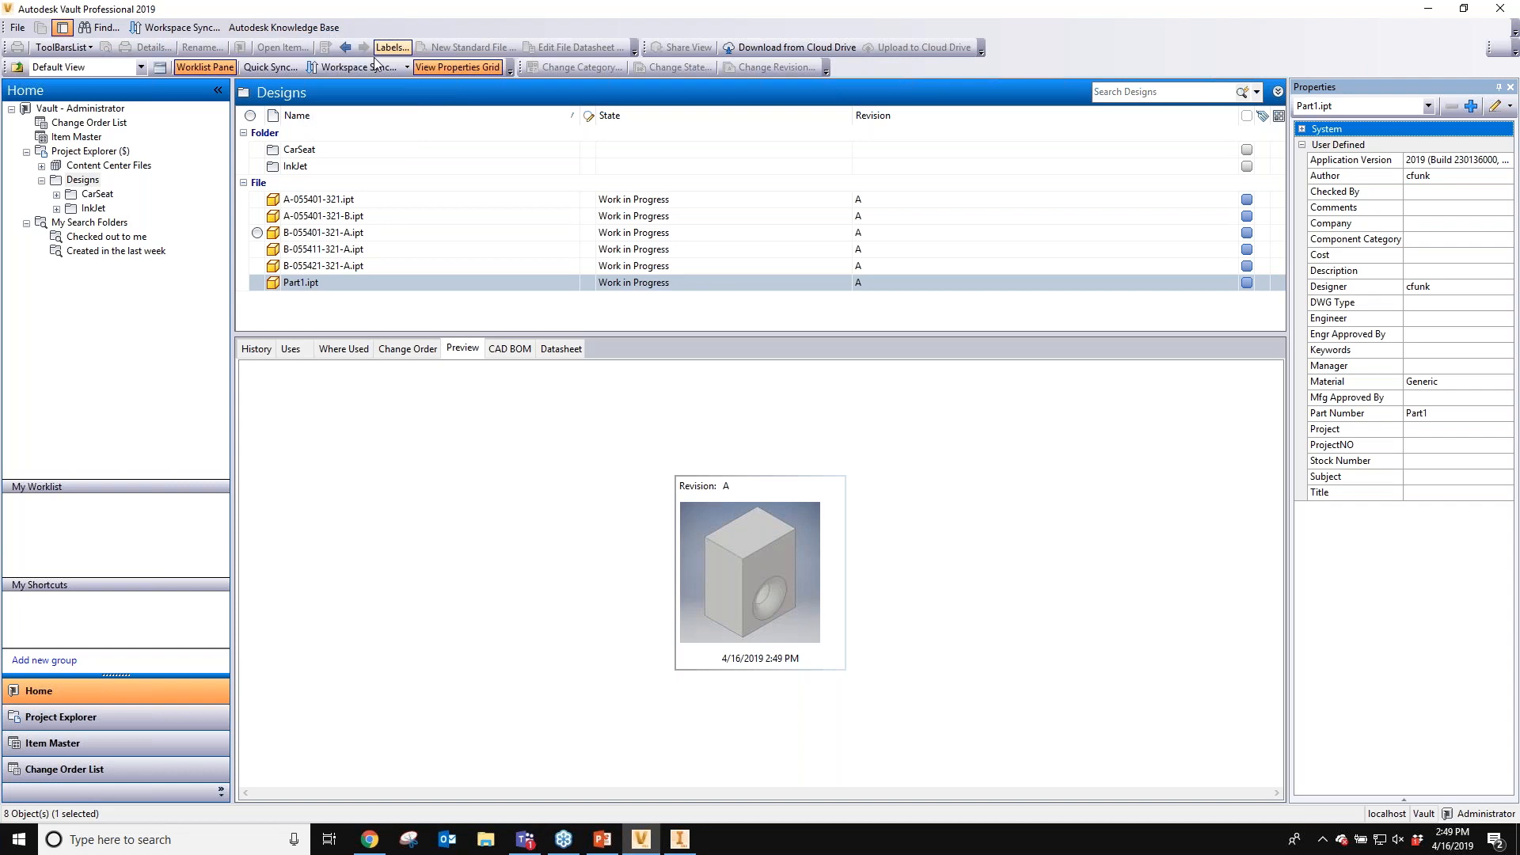
click(79, 169)
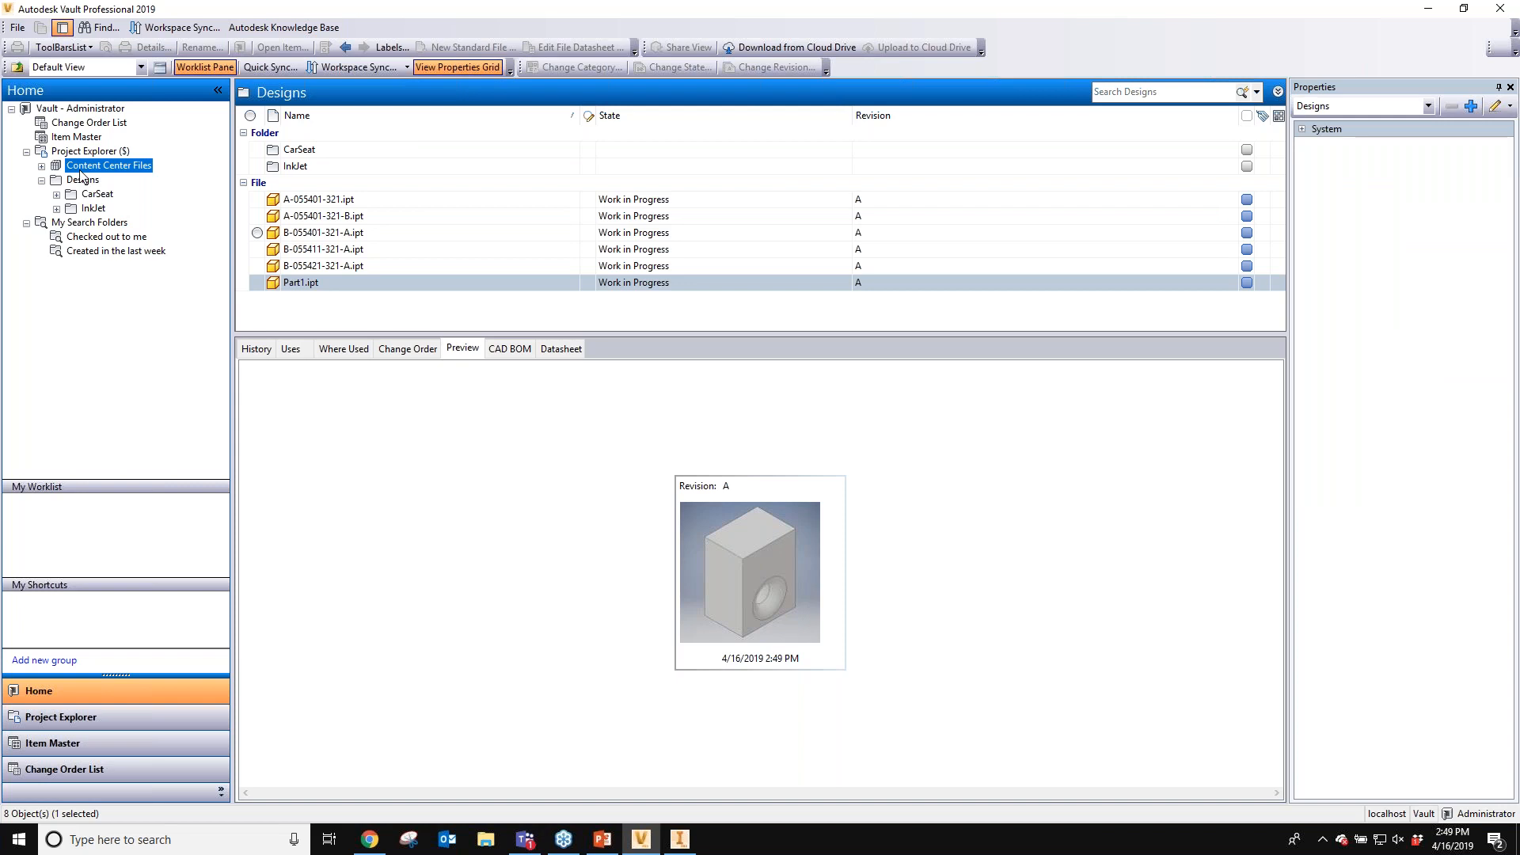
click(82, 178)
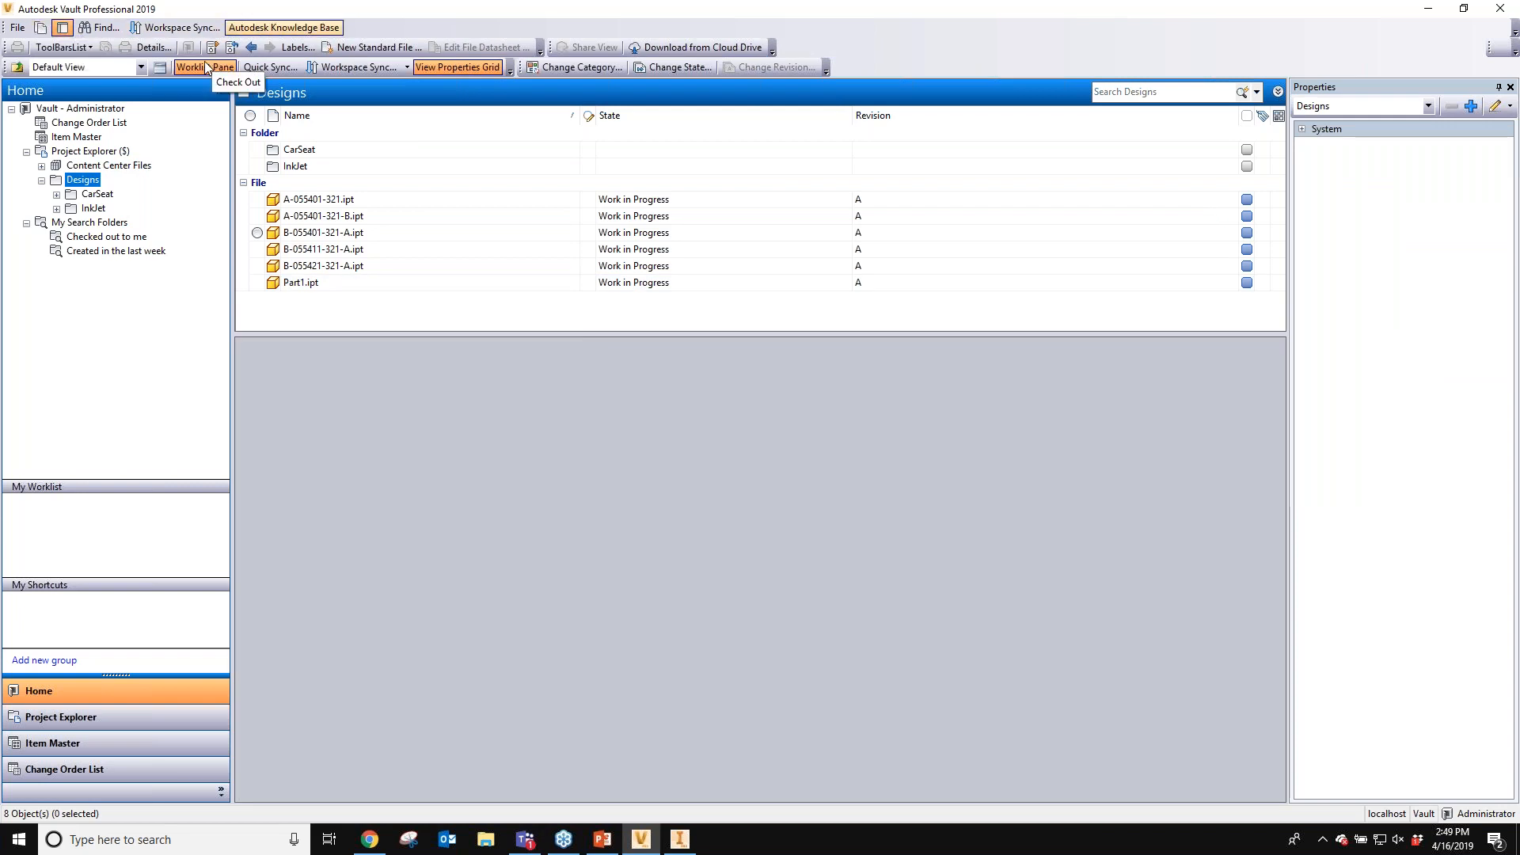
click(87, 46)
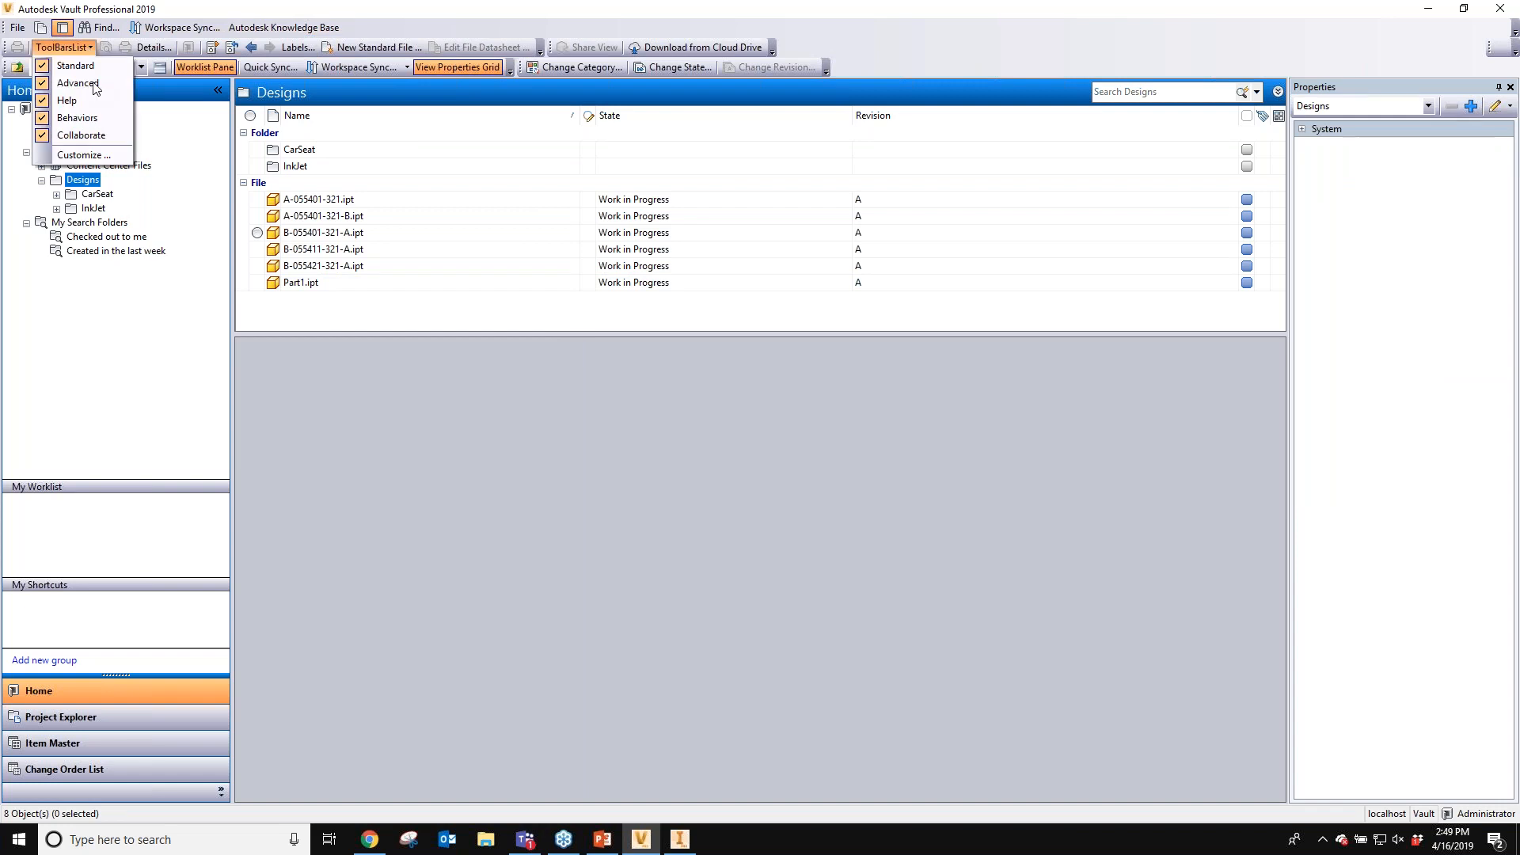
click(563, 364)
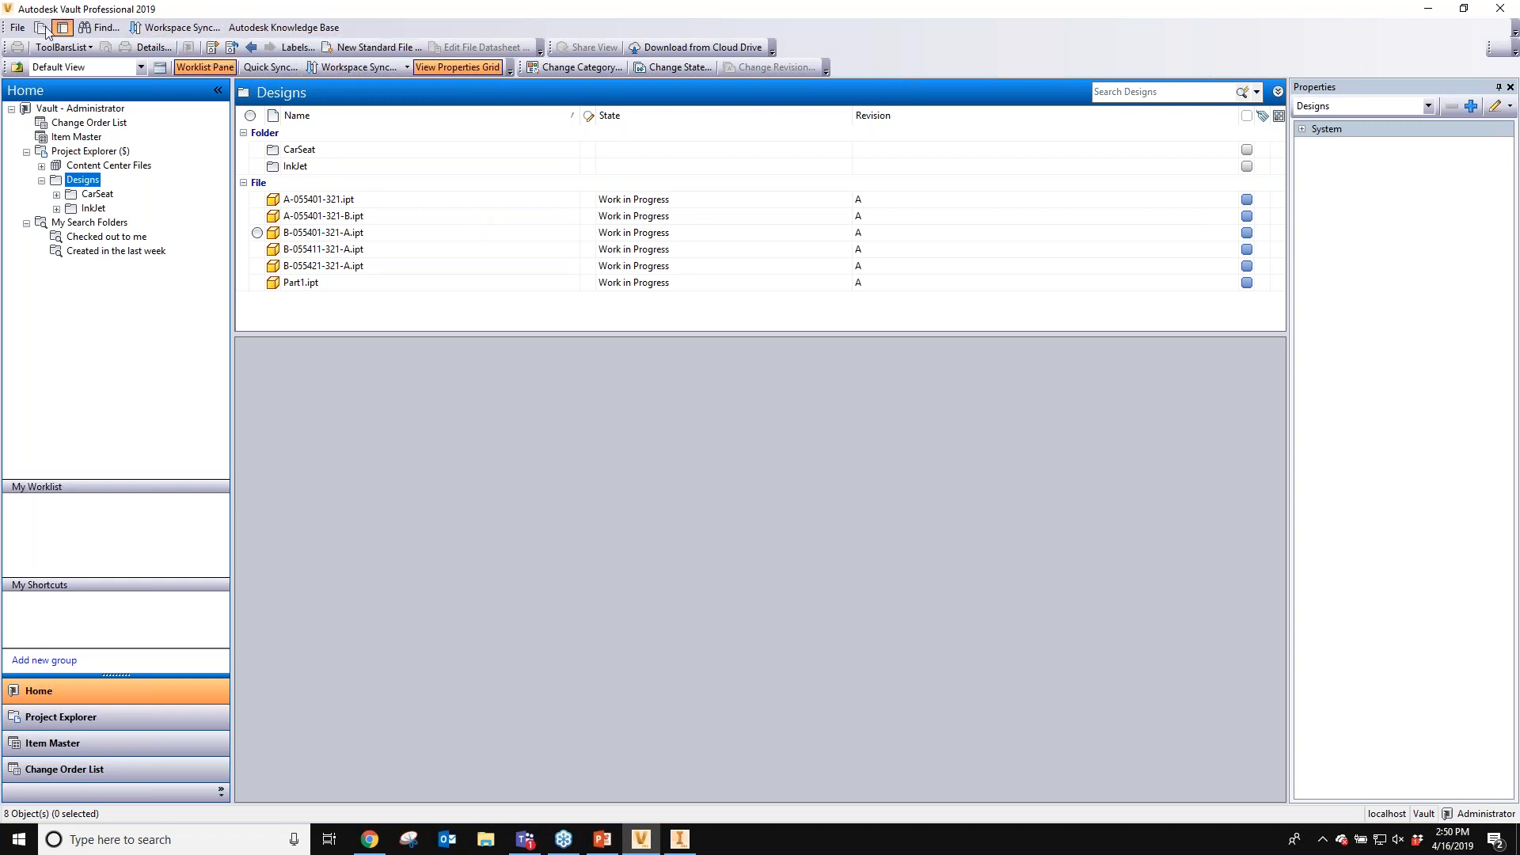
- Undock the main menu toolbar and reset it to its default menus
drag(58, 41, 602, 245)
click(782, 237)
mouse_move(831, 254)
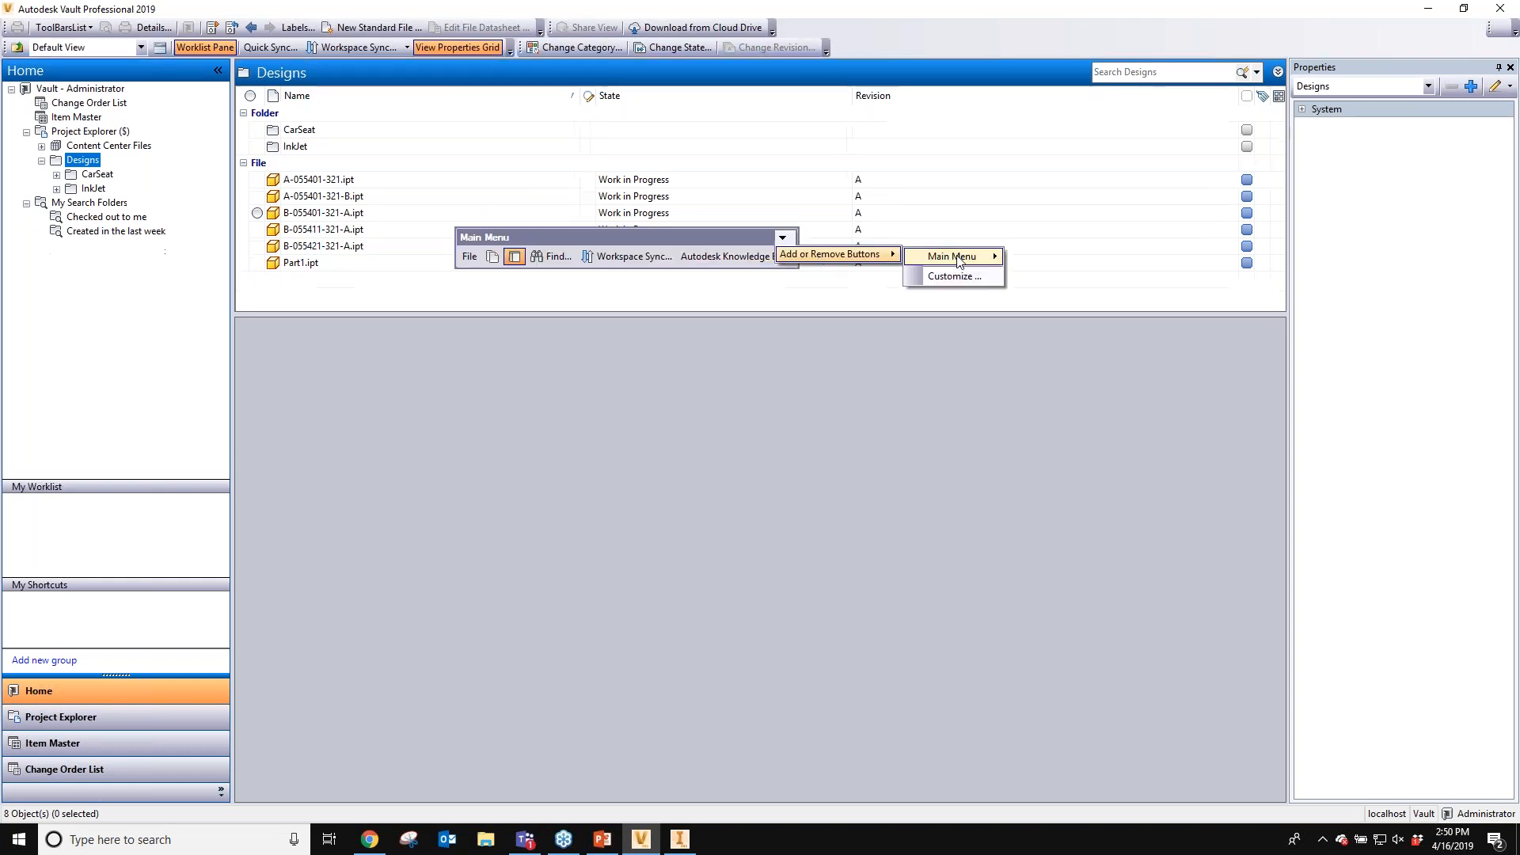
mouse_move(954, 256)
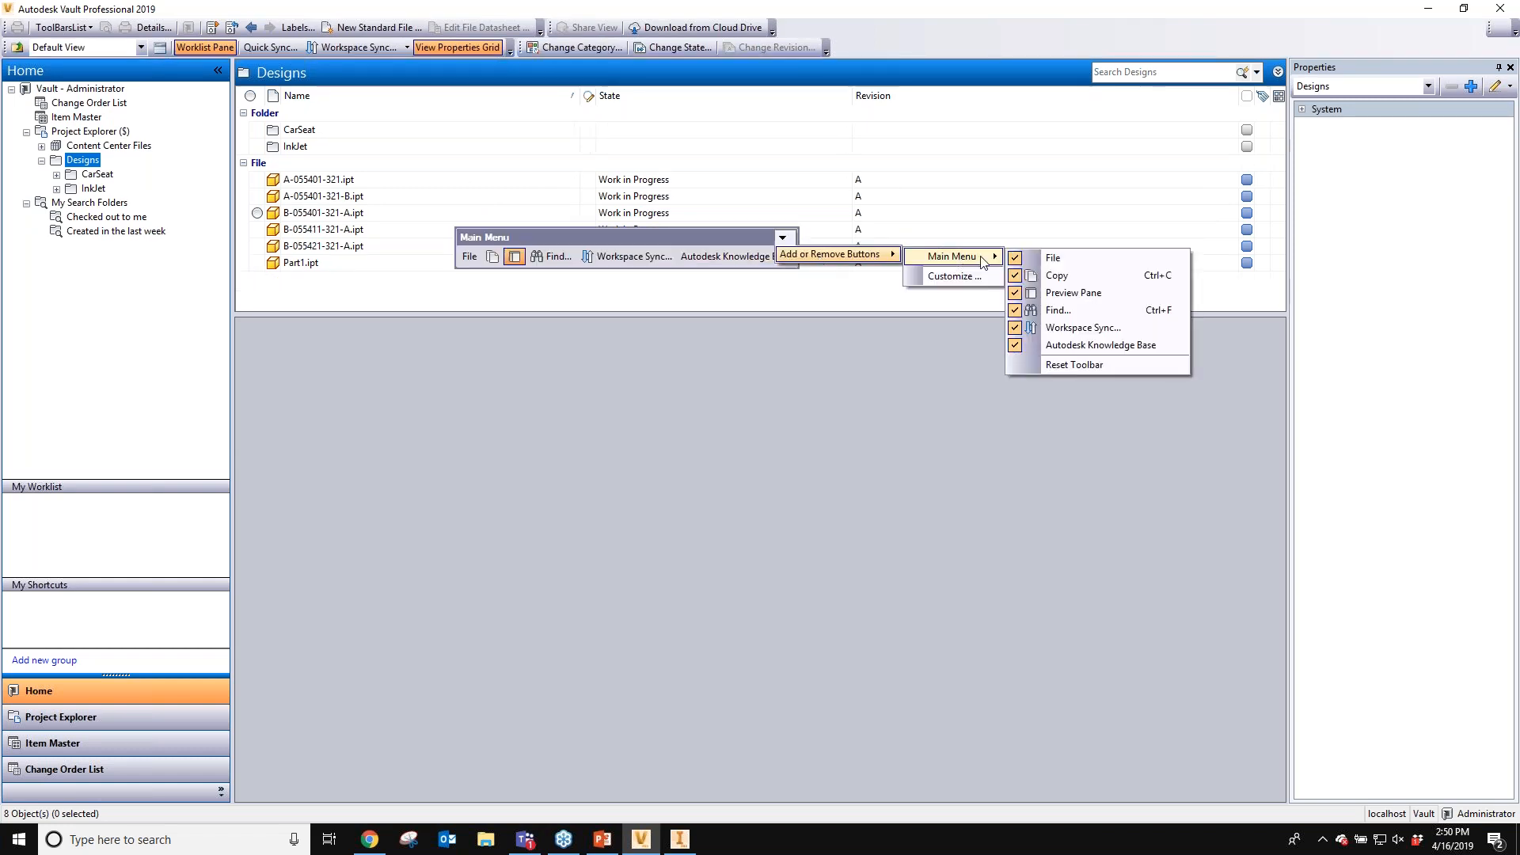
click(1059, 366)
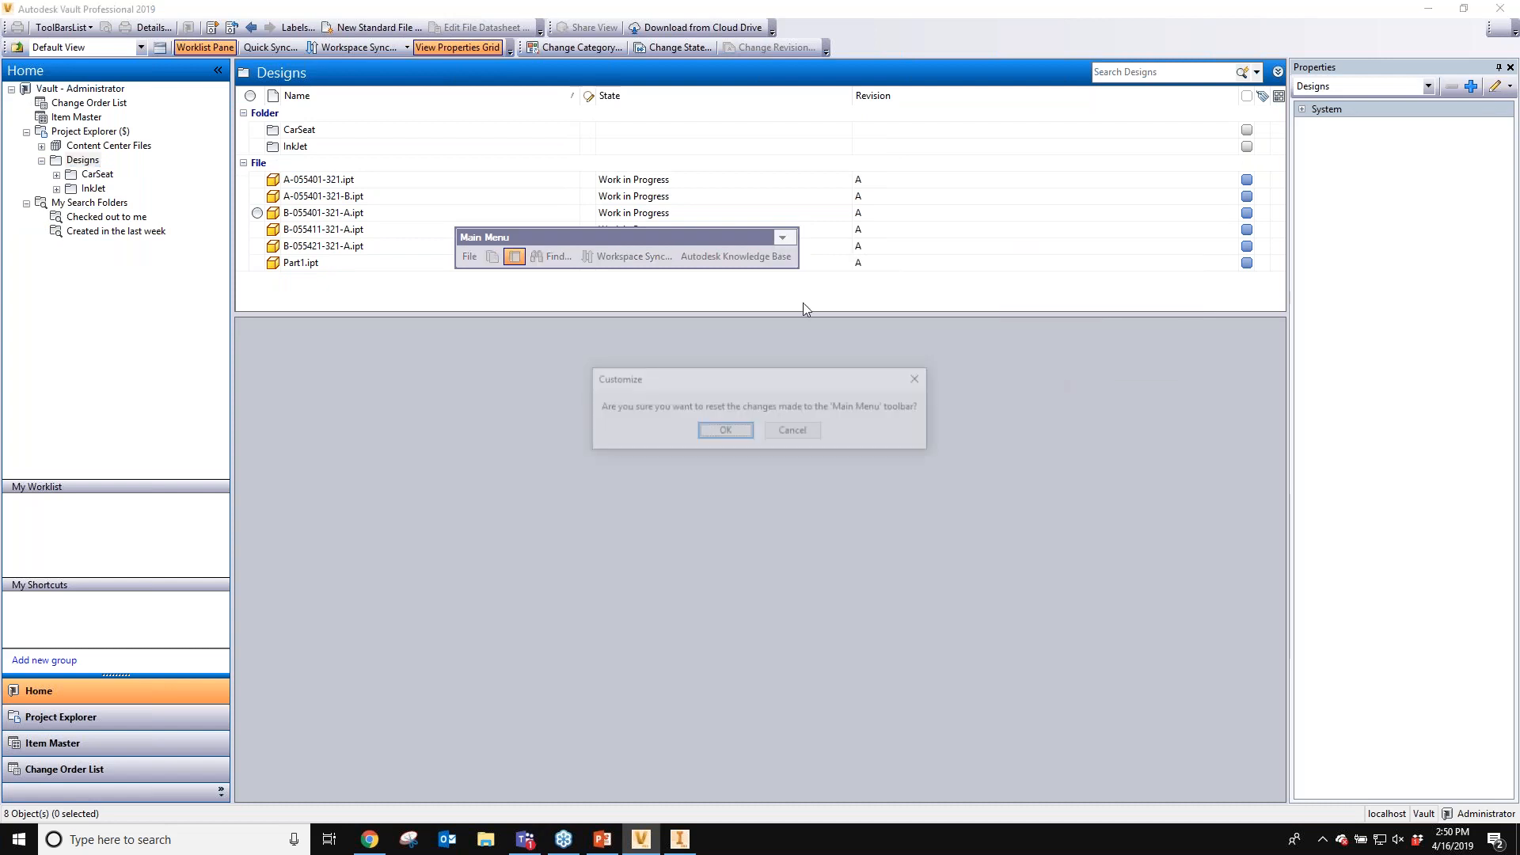
key(Return)
- Open Vault Settings property definitions and create a new text property named InternalItemNumber
click(569, 255)
mouse_move(655, 392)
click(775, 389)
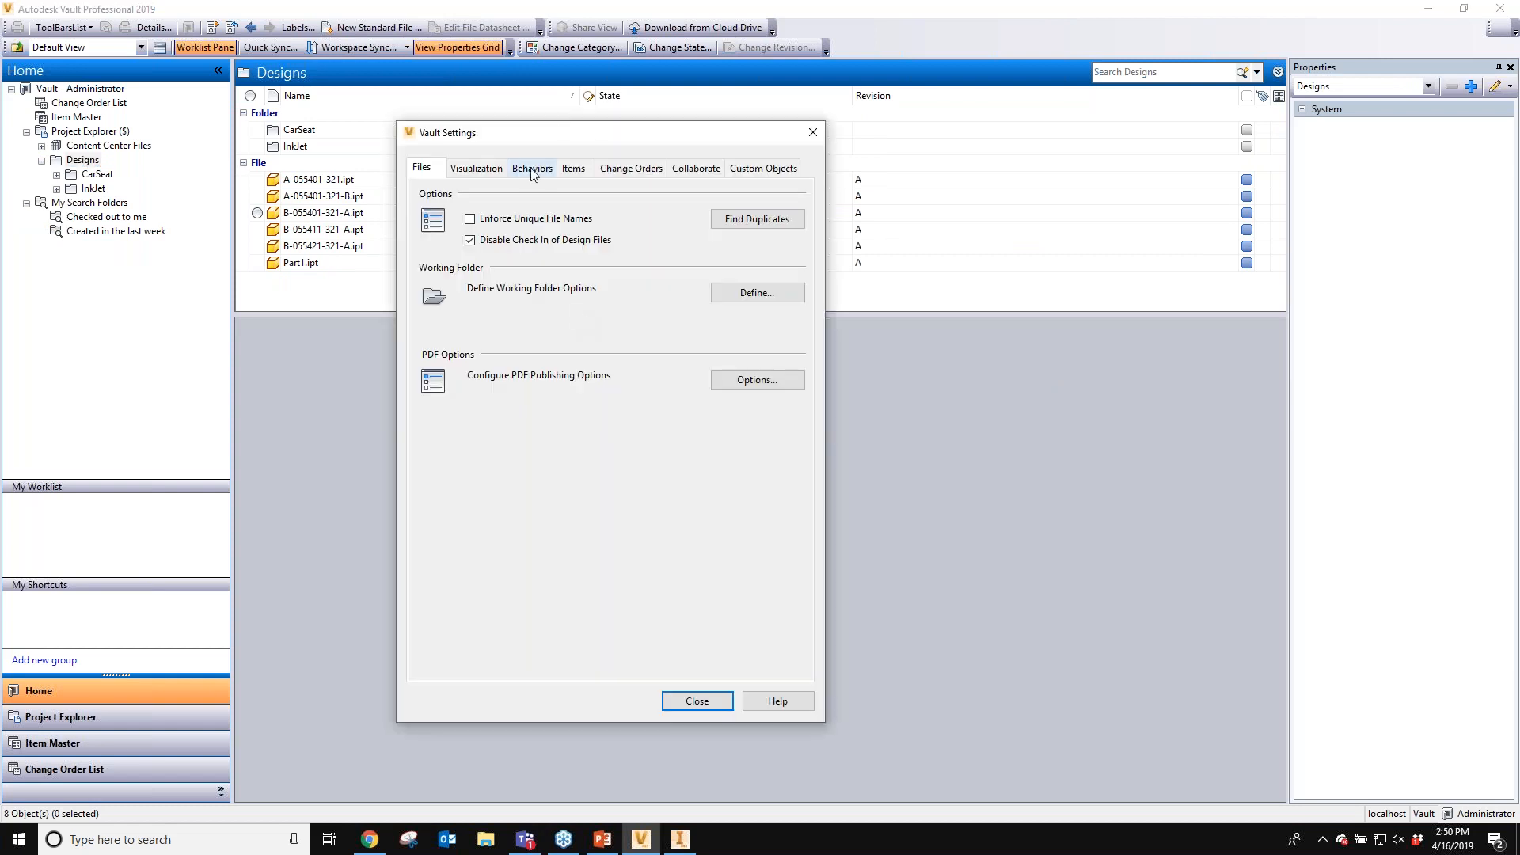
click(532, 167)
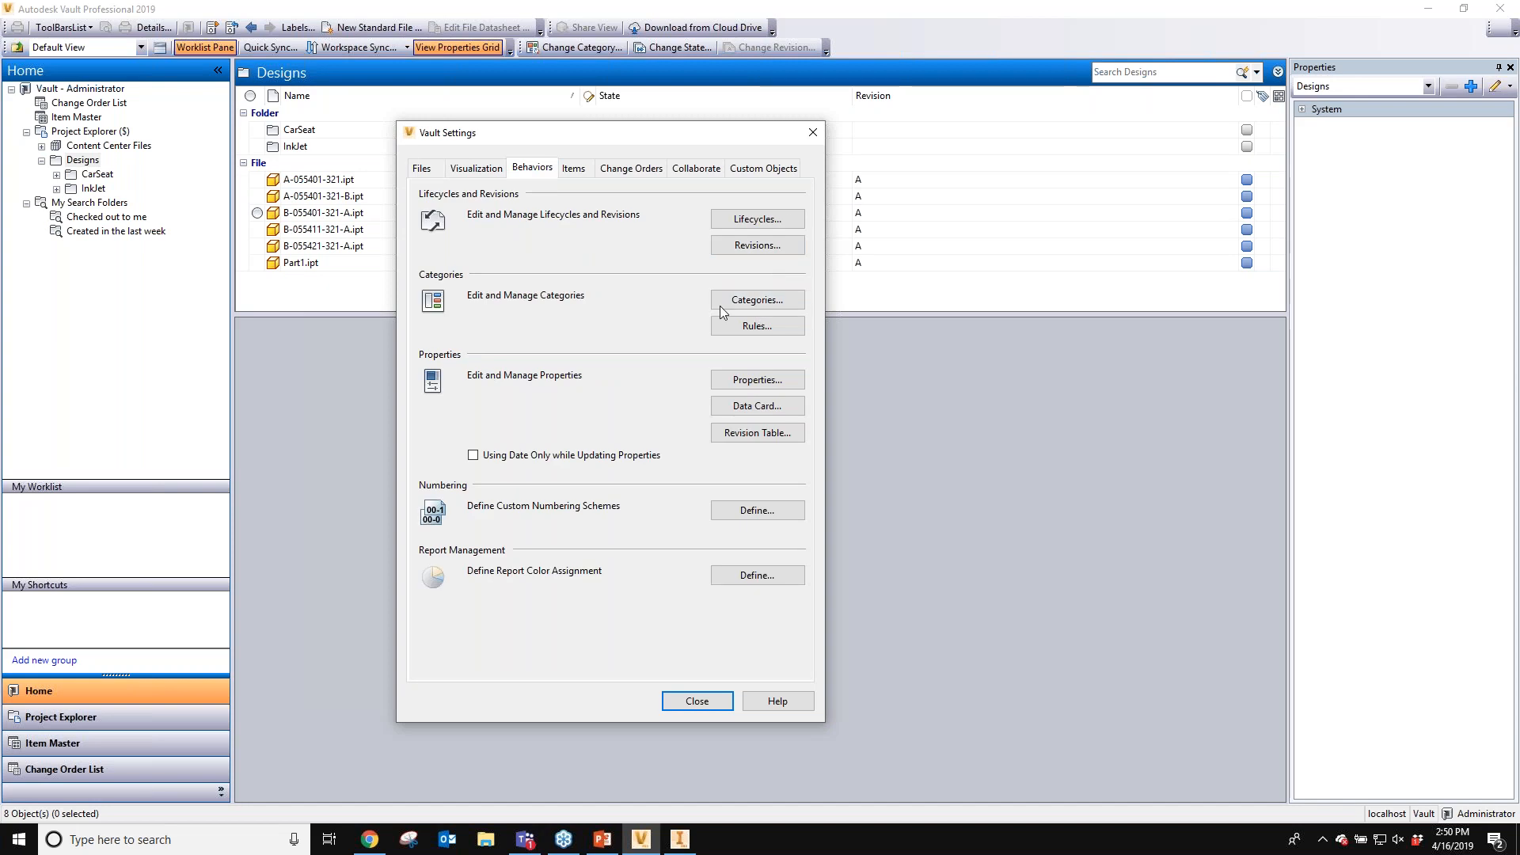
click(736, 383)
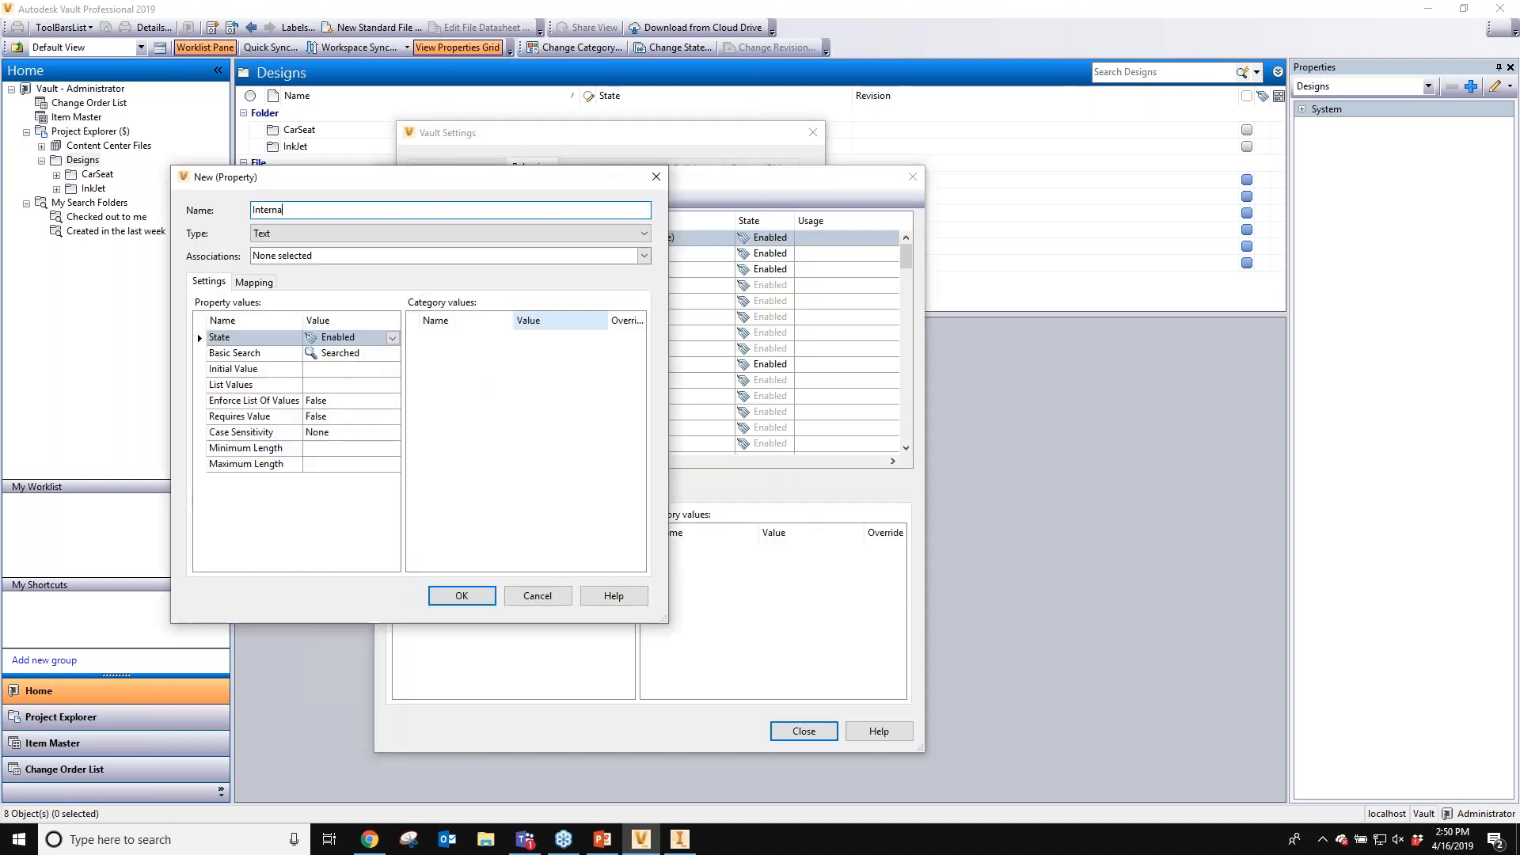
text(lIntem)
key(BackSpace)
key(BackSpace)
key(BackSpace)
key(BackSpace)
key(BackSpace)
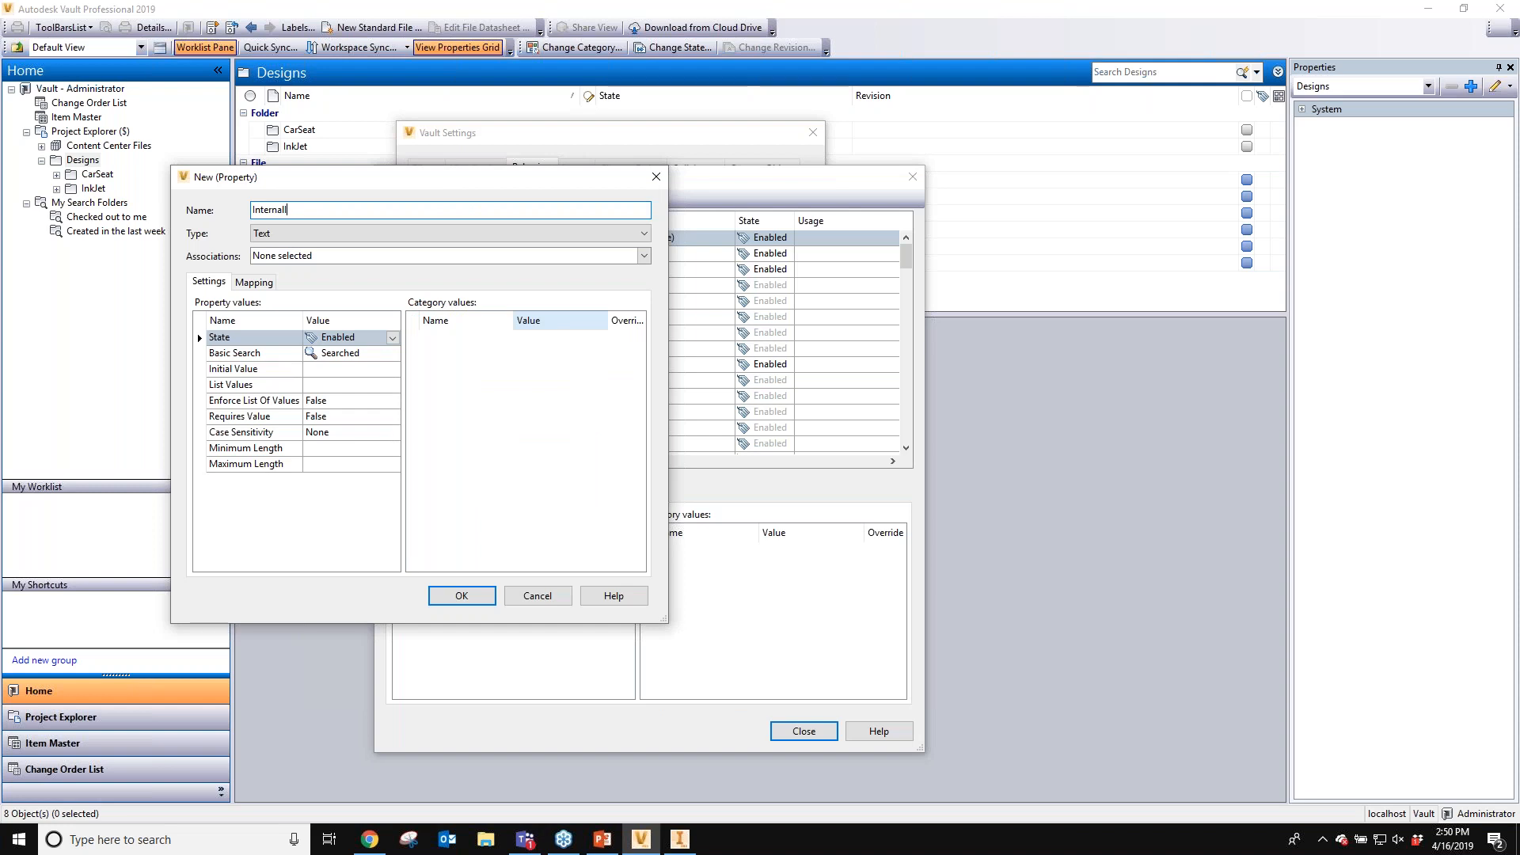
text(ItemNumber)
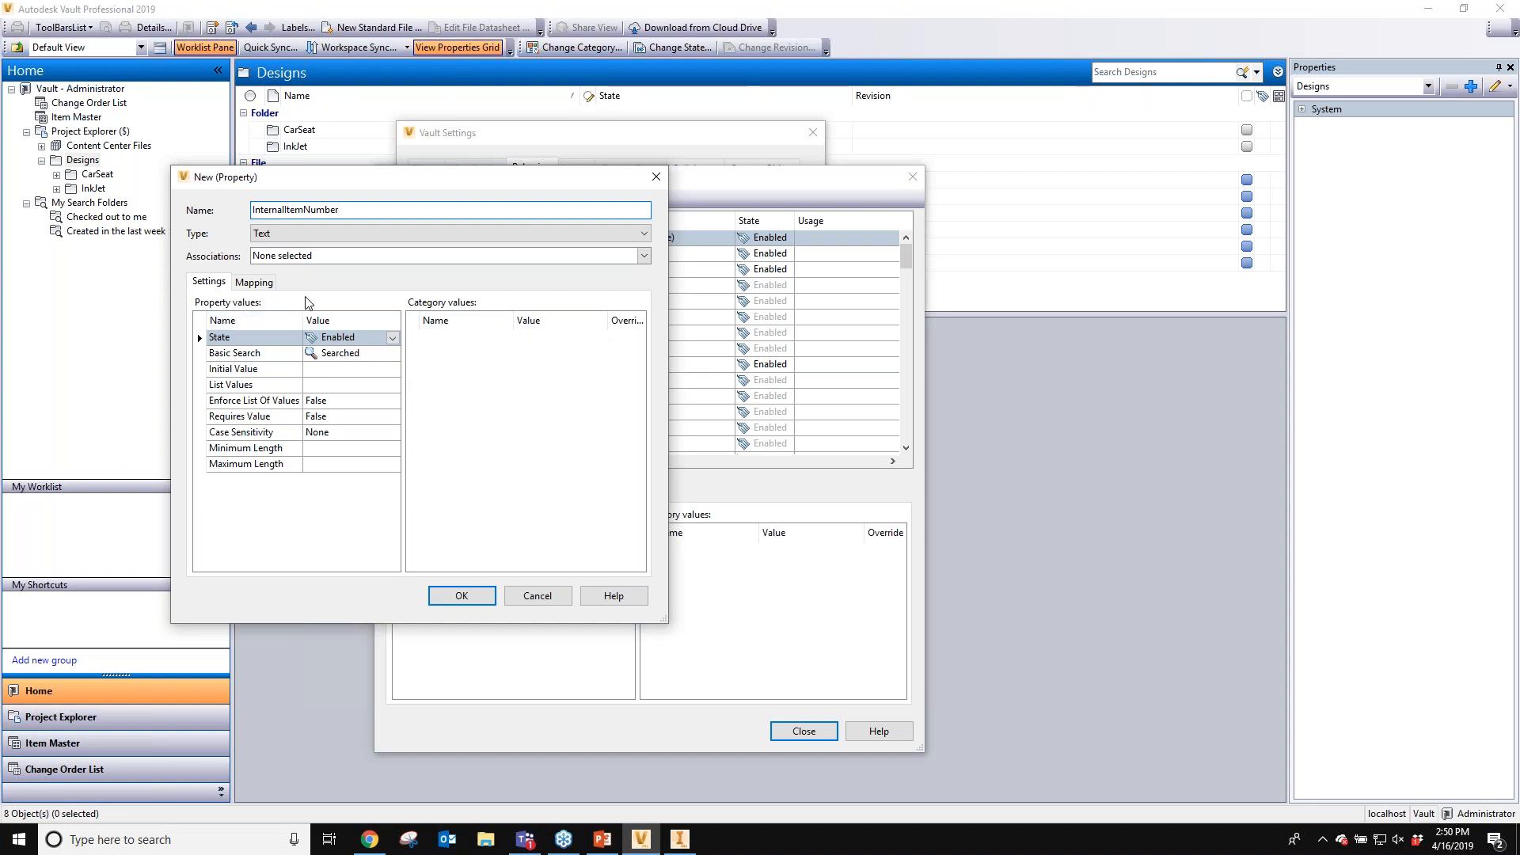
- Associate the property with File and its Base, Design Representation, Engineering, Office and Standard categories
click(309, 257)
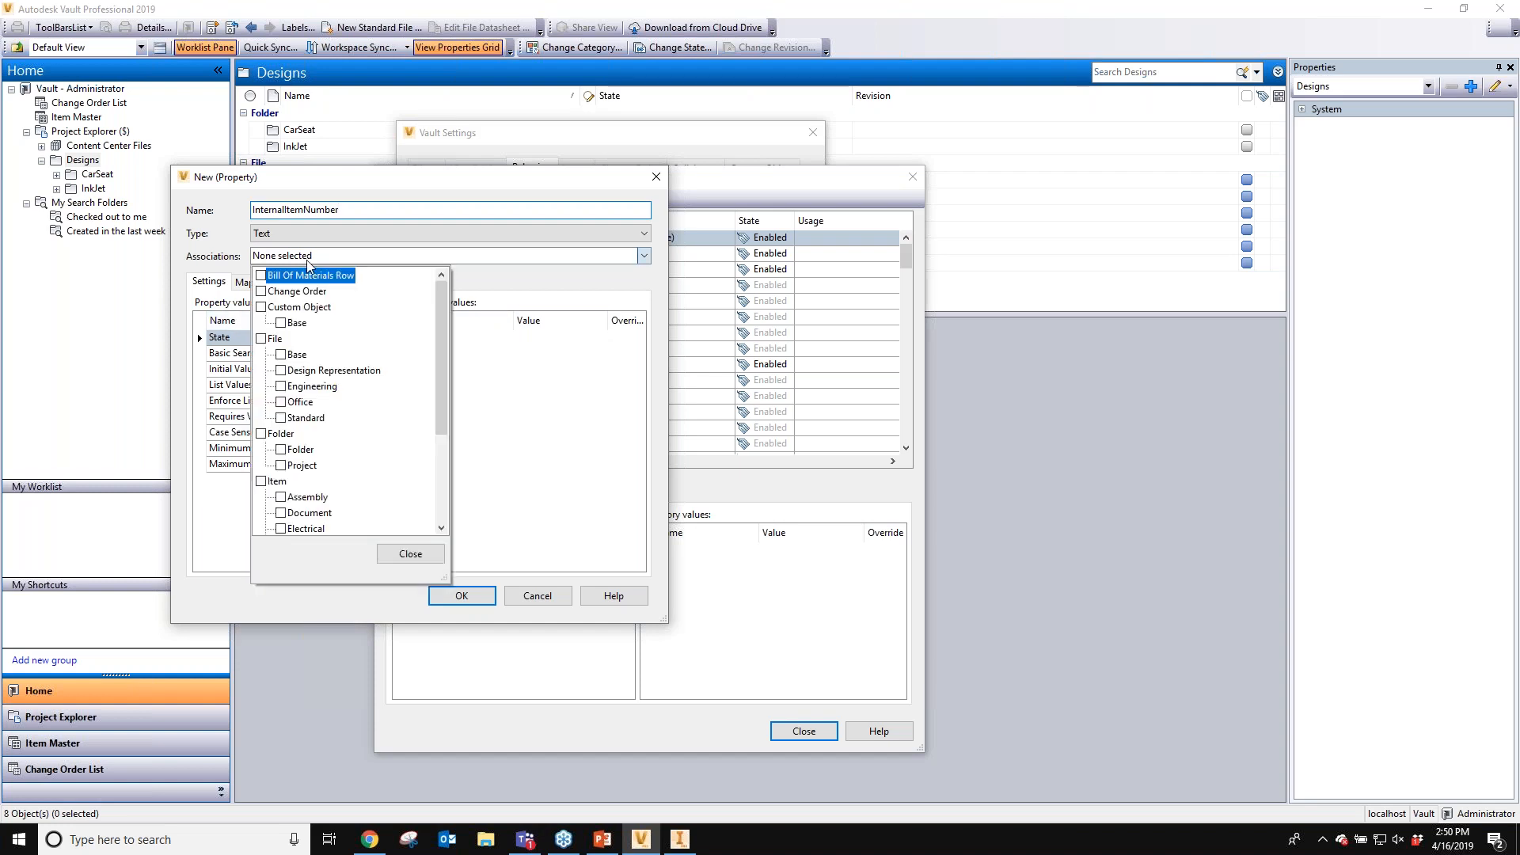
click(260, 339)
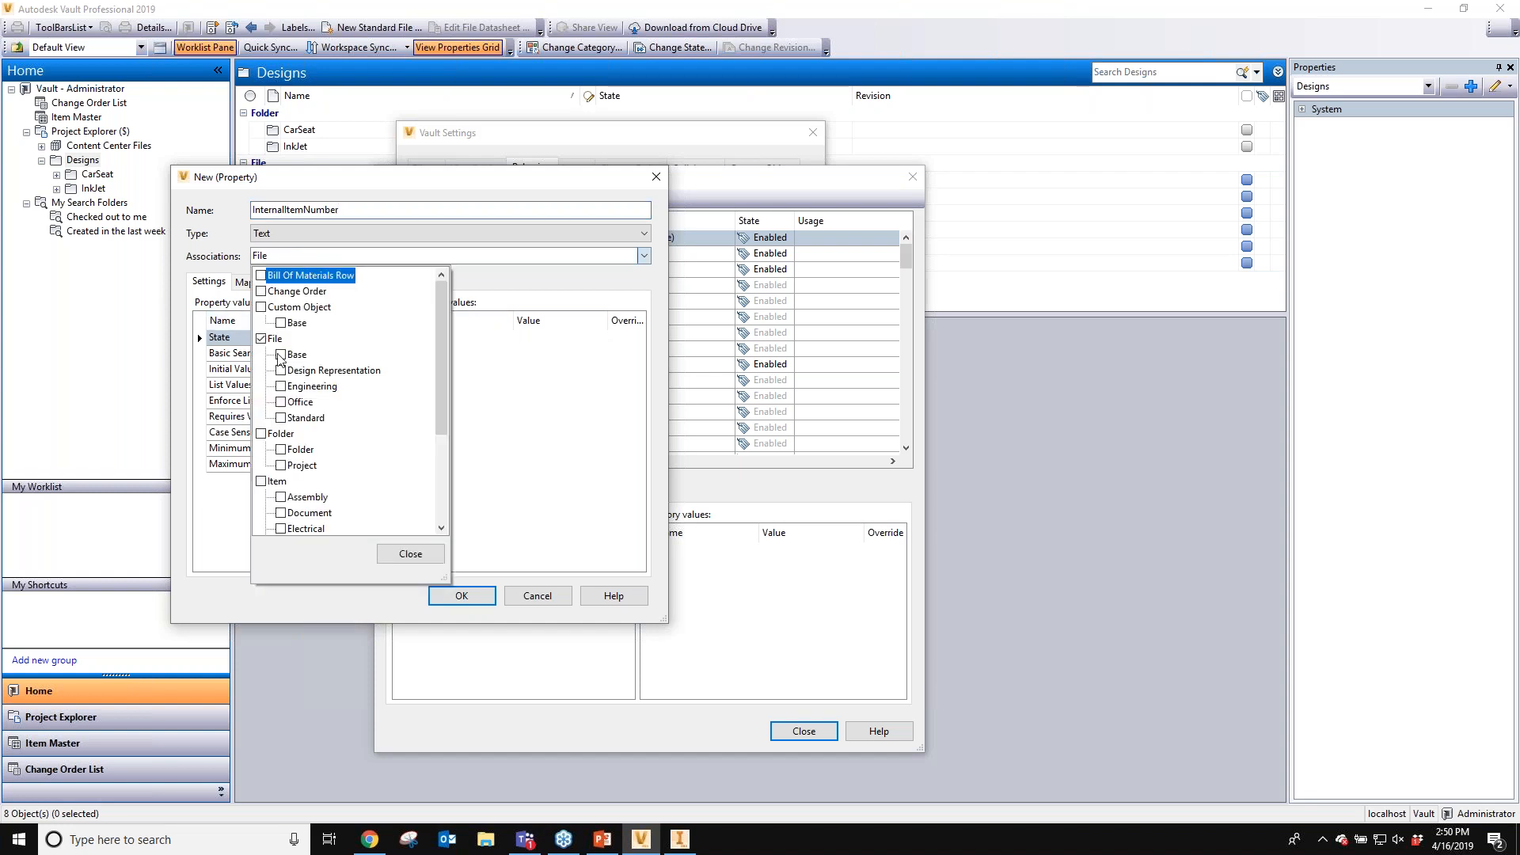
click(280, 355)
click(280, 370)
click(281, 387)
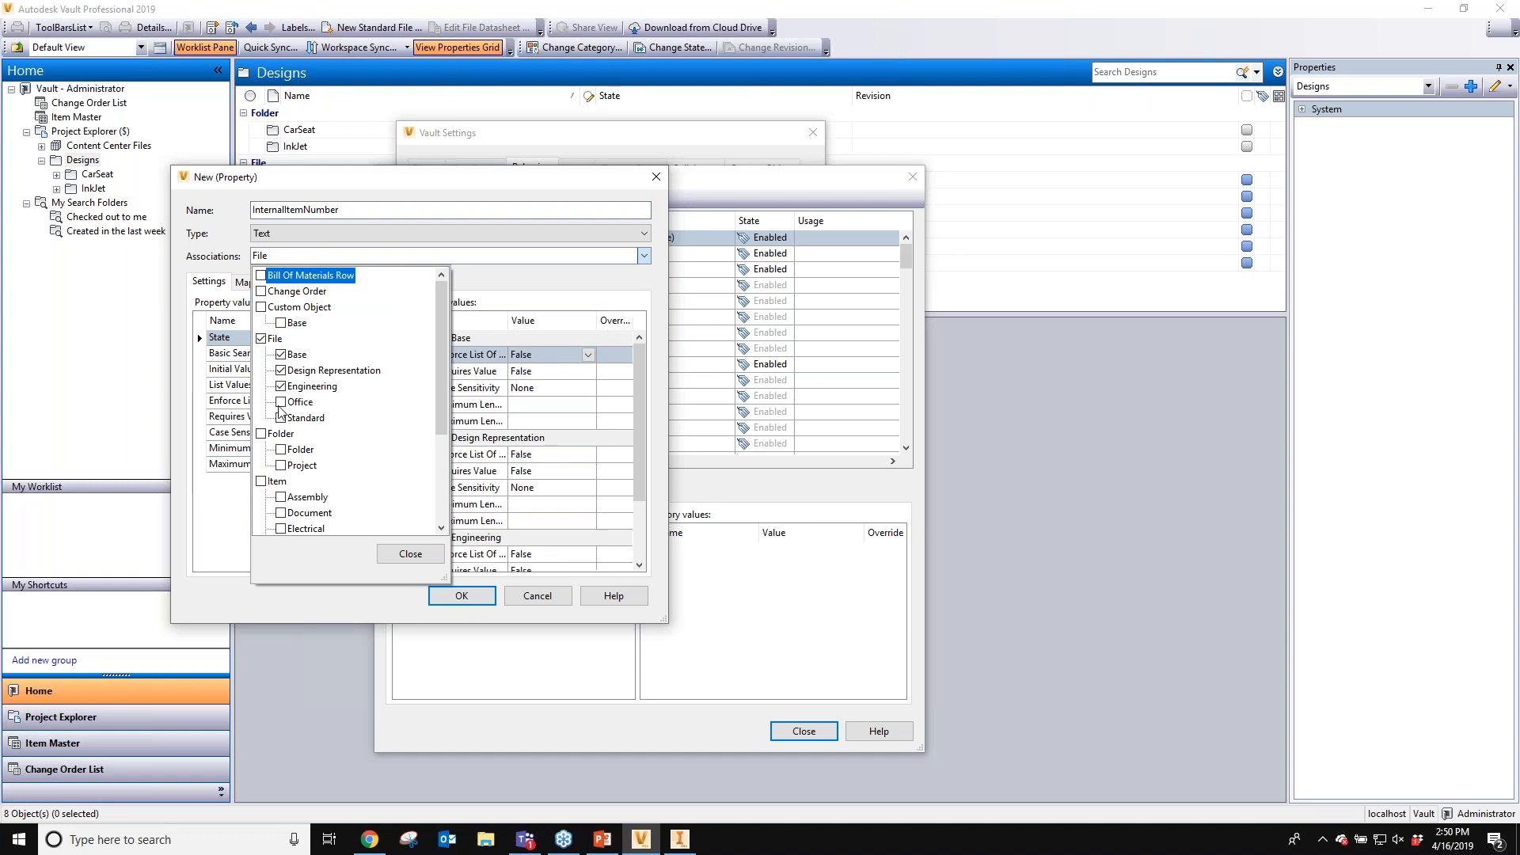
click(280, 402)
click(280, 418)
click(422, 562)
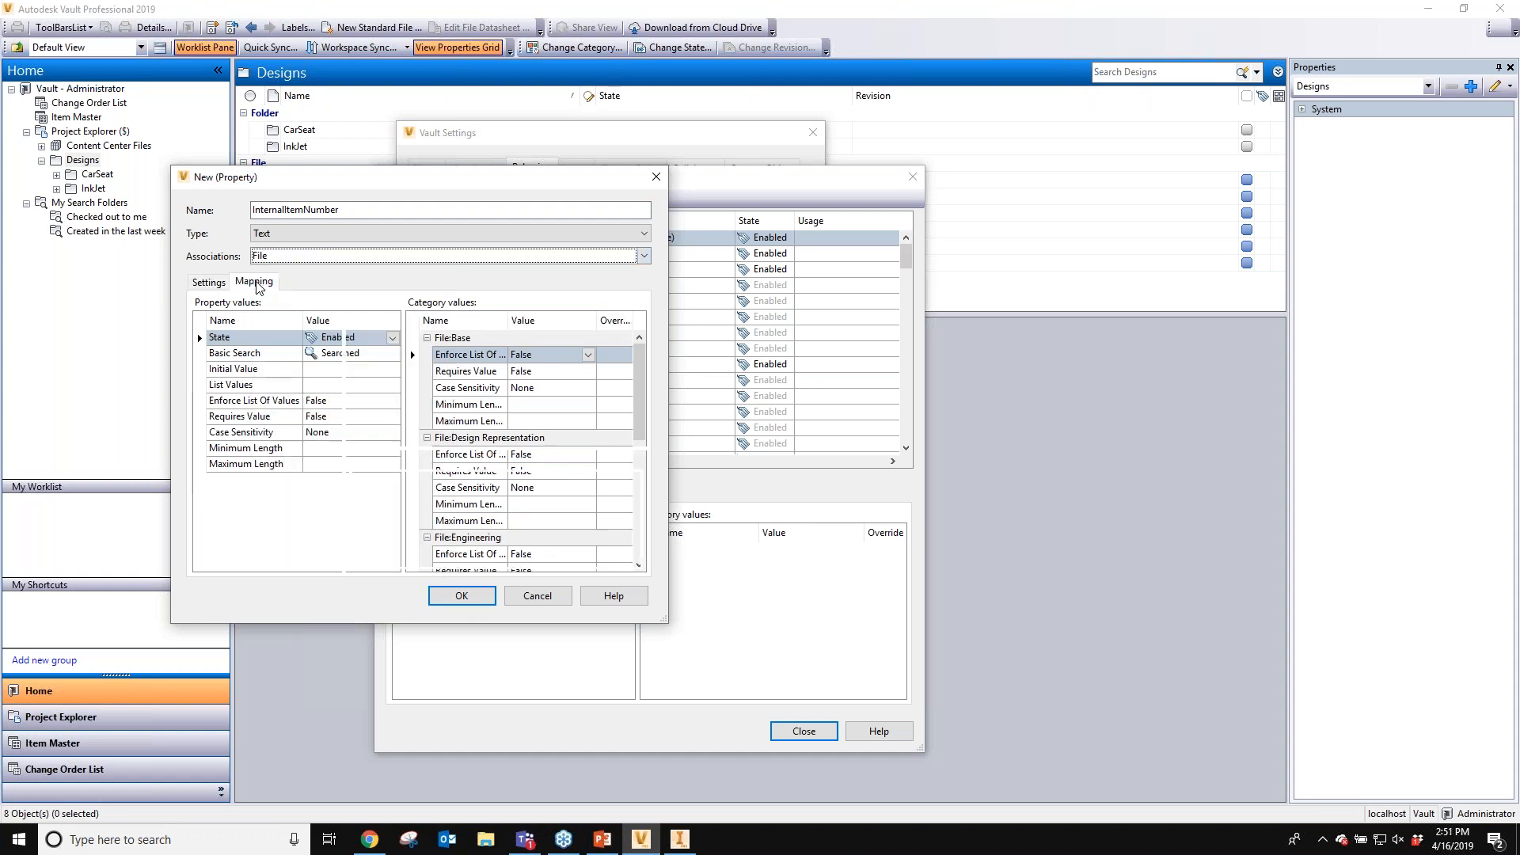
- Add a mapping for the File entity with Inventor as the provider
click(255, 282)
click(294, 347)
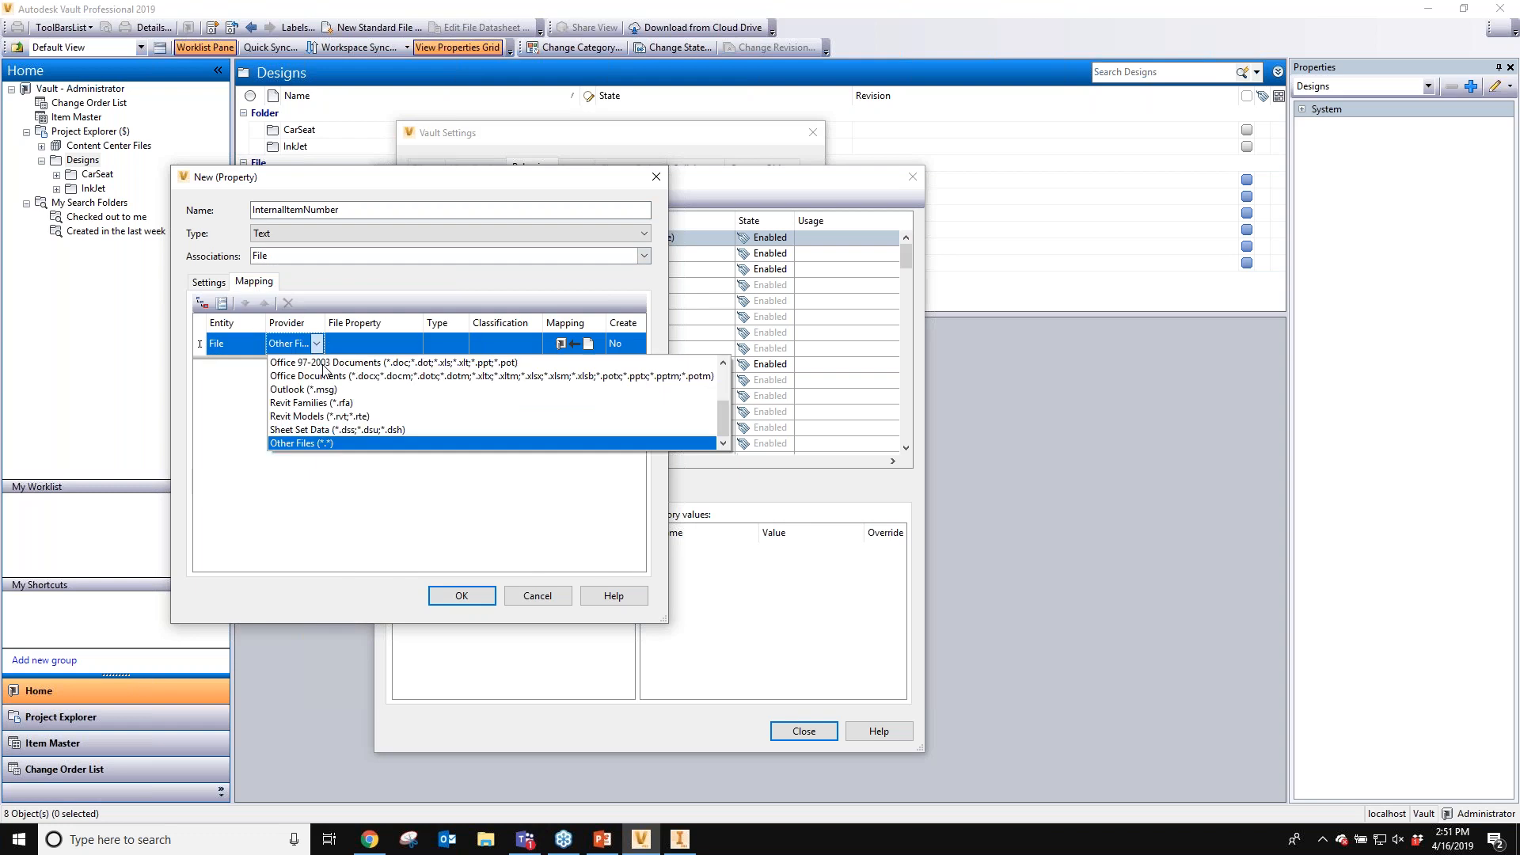
scroll(354, 421, up, 2)
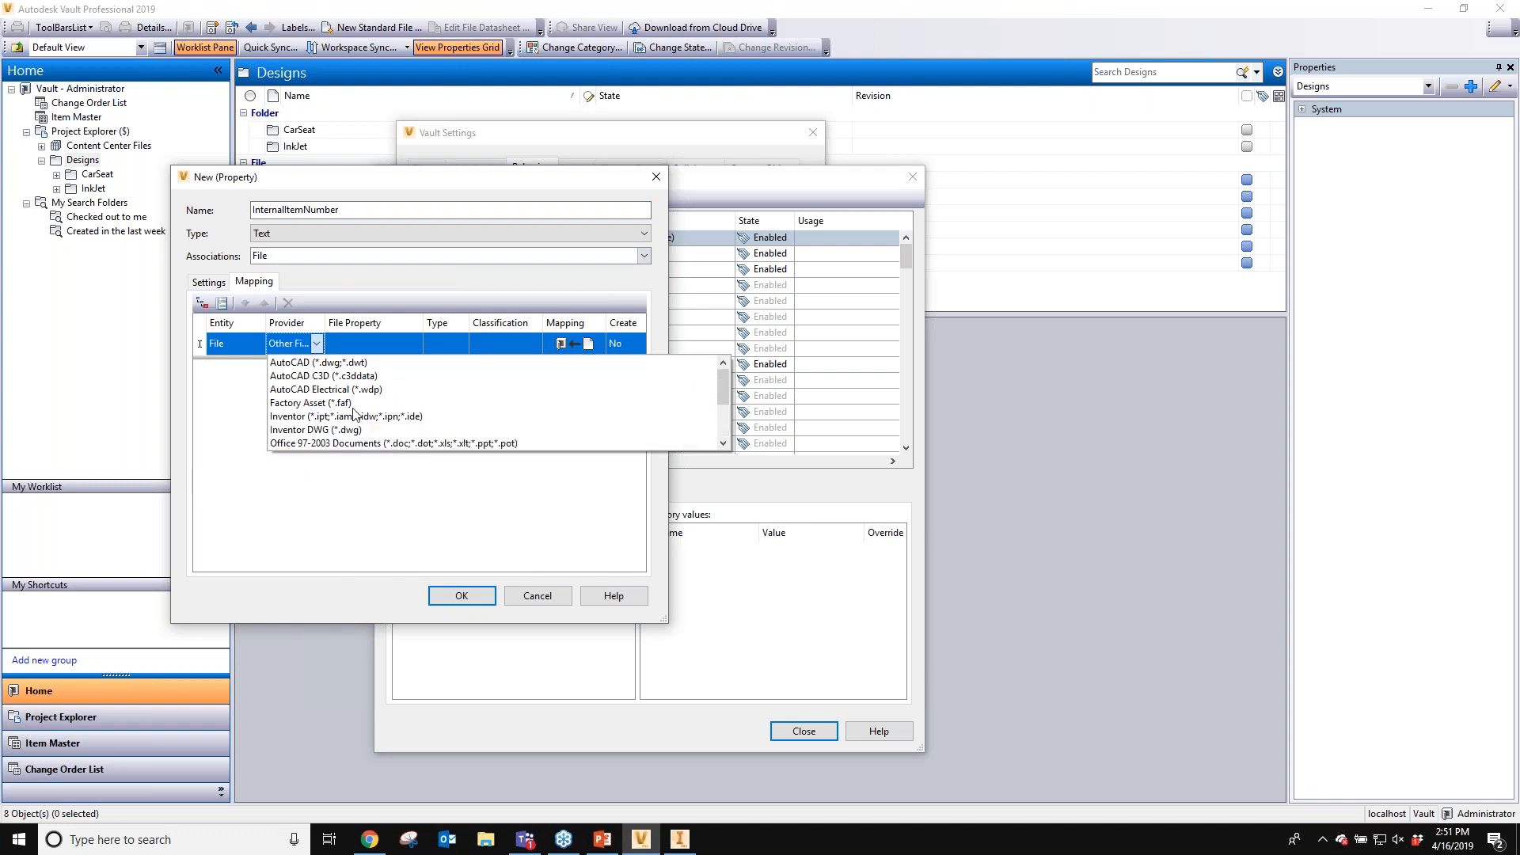
click(359, 417)
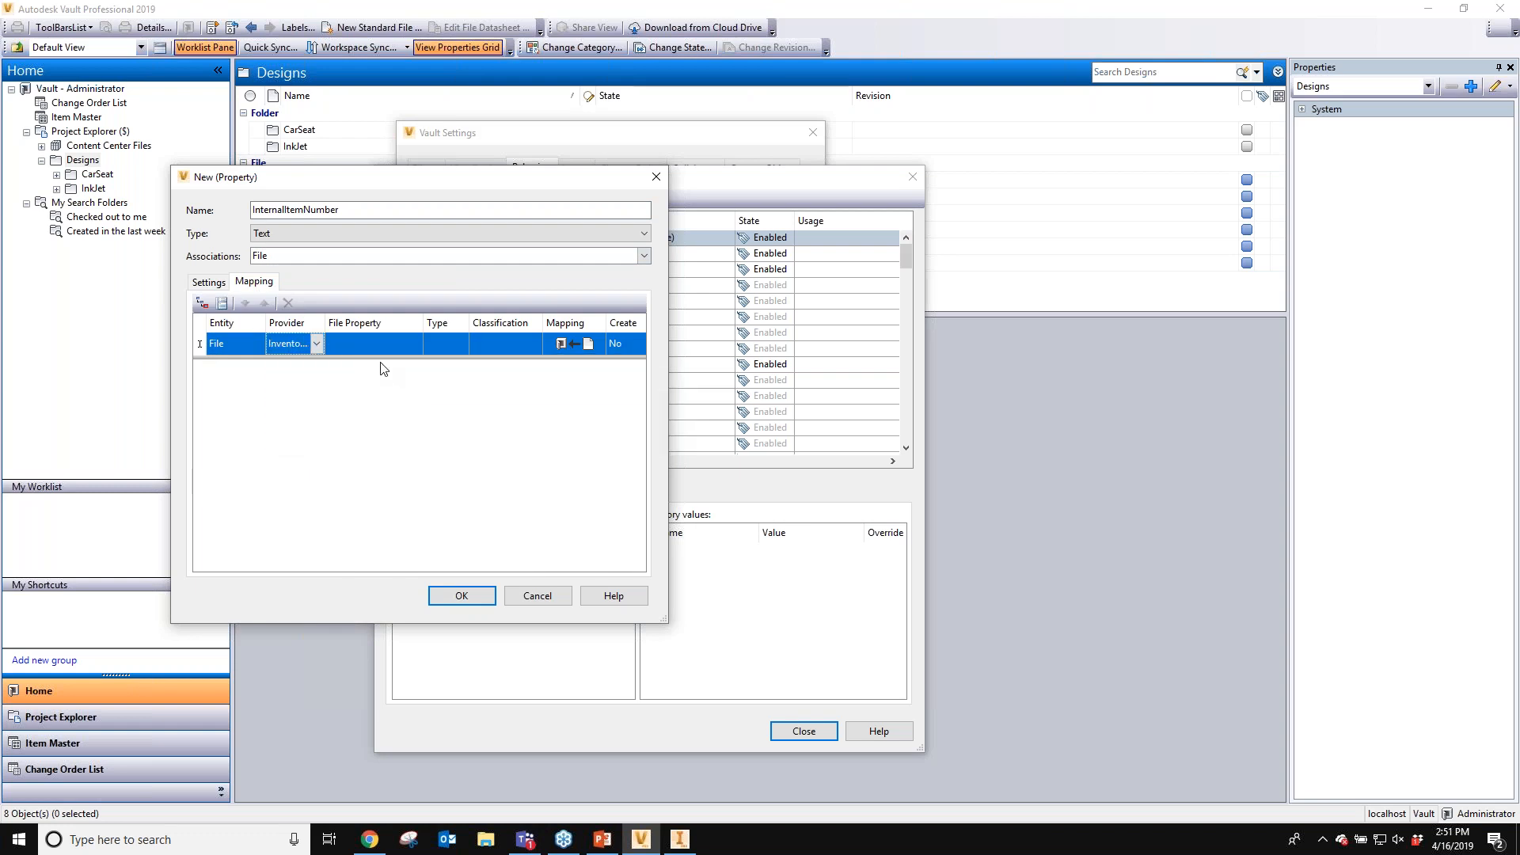
- Map it to the InternalItemNumber file property imported from Part1.ipt in the Designs folder
click(388, 343)
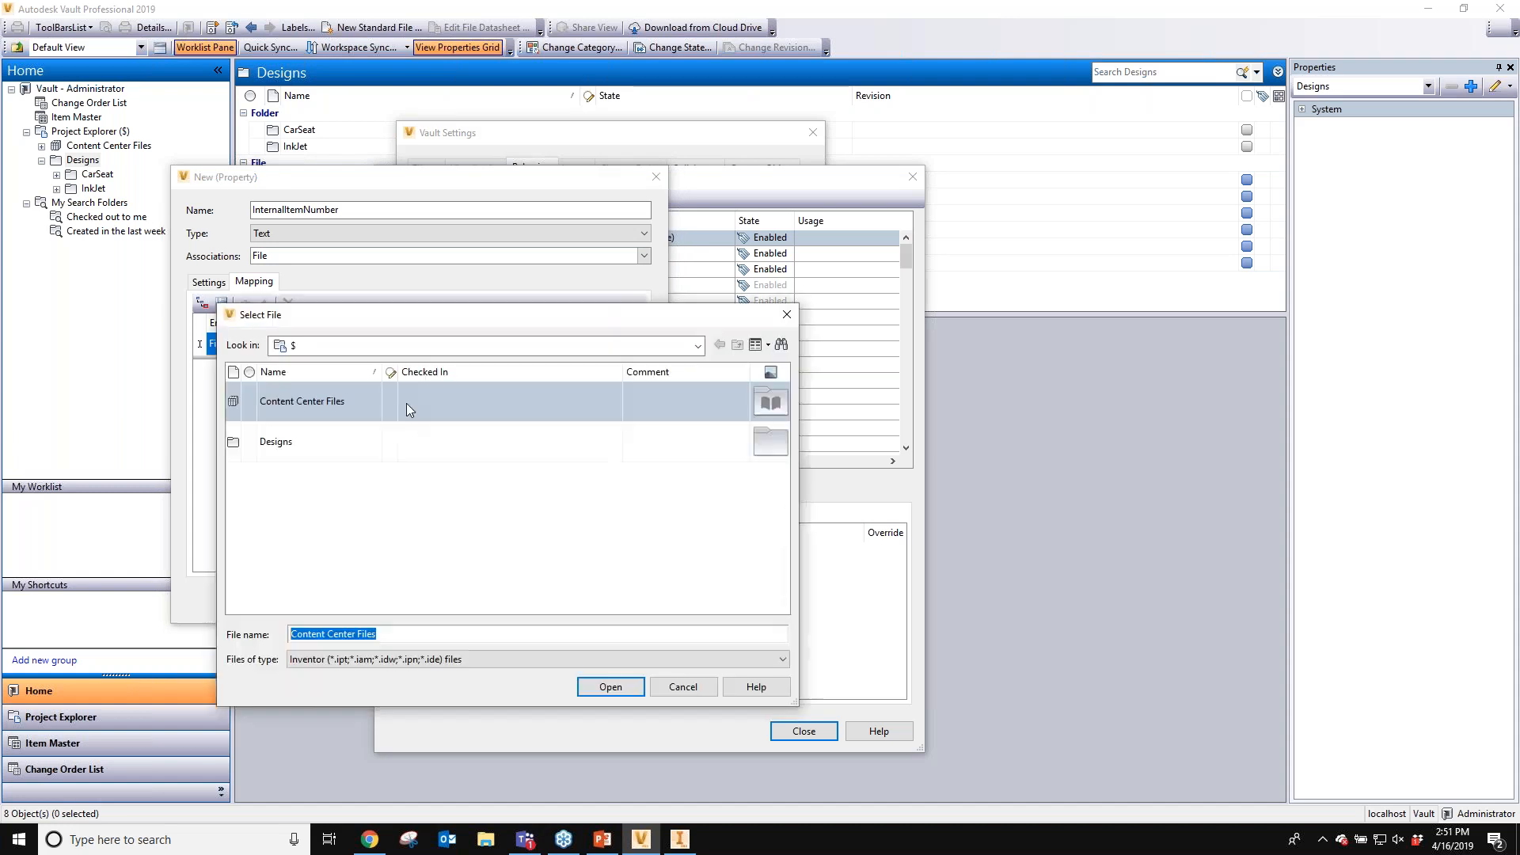
click(305, 442)
double_click(305, 441)
scroll(340, 546, down, 1)
scroll(325, 558, down, 2)
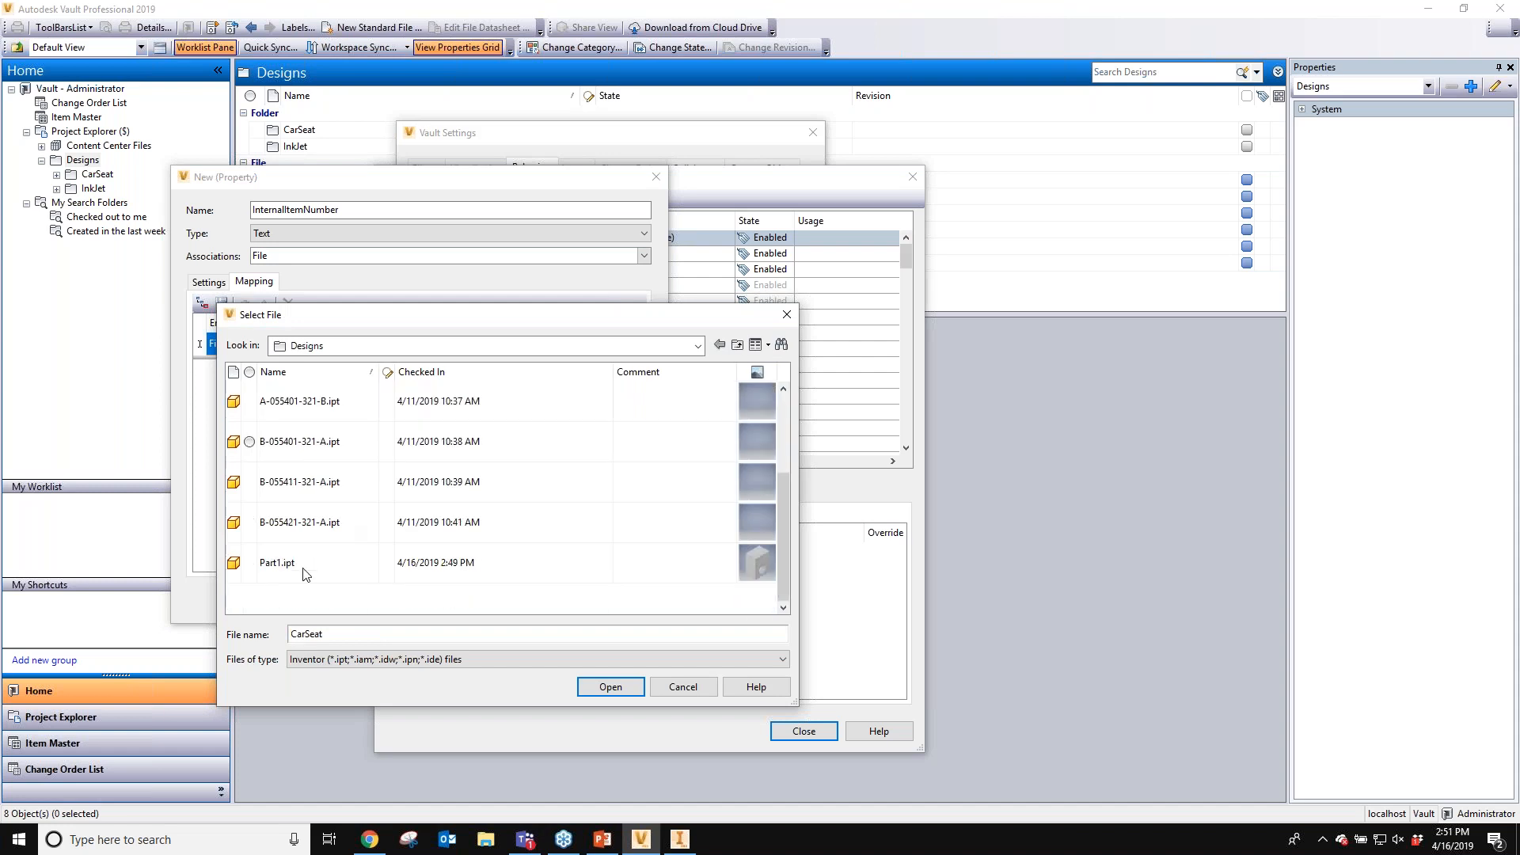
double_click(303, 564)
drag(594, 521, 592, 497)
click(377, 409)
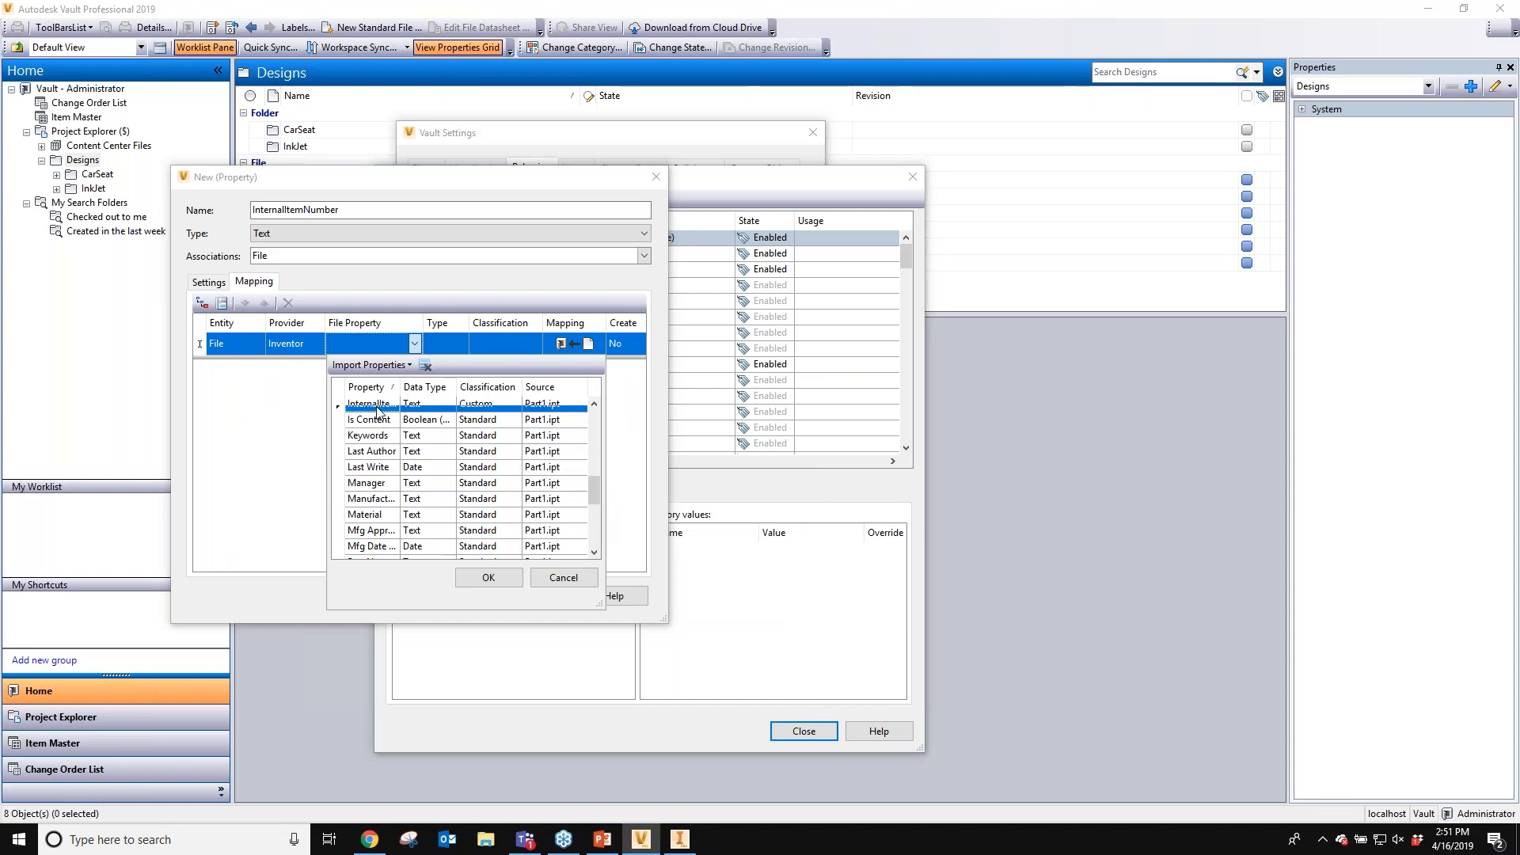
click(489, 578)
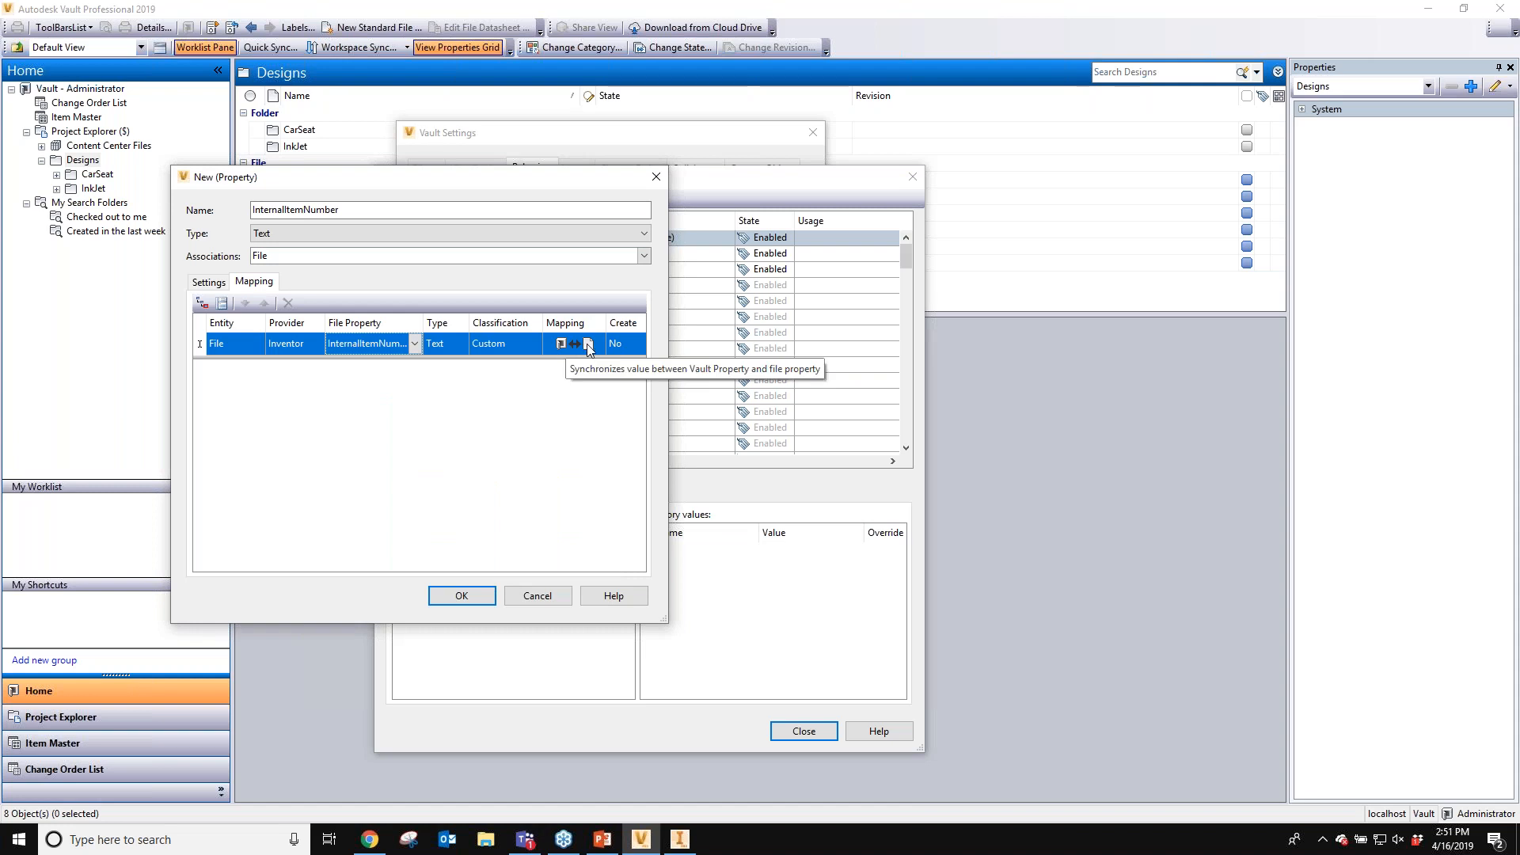
- Confirm the new property and close Property Definitions and Vault Settings
click(476, 602)
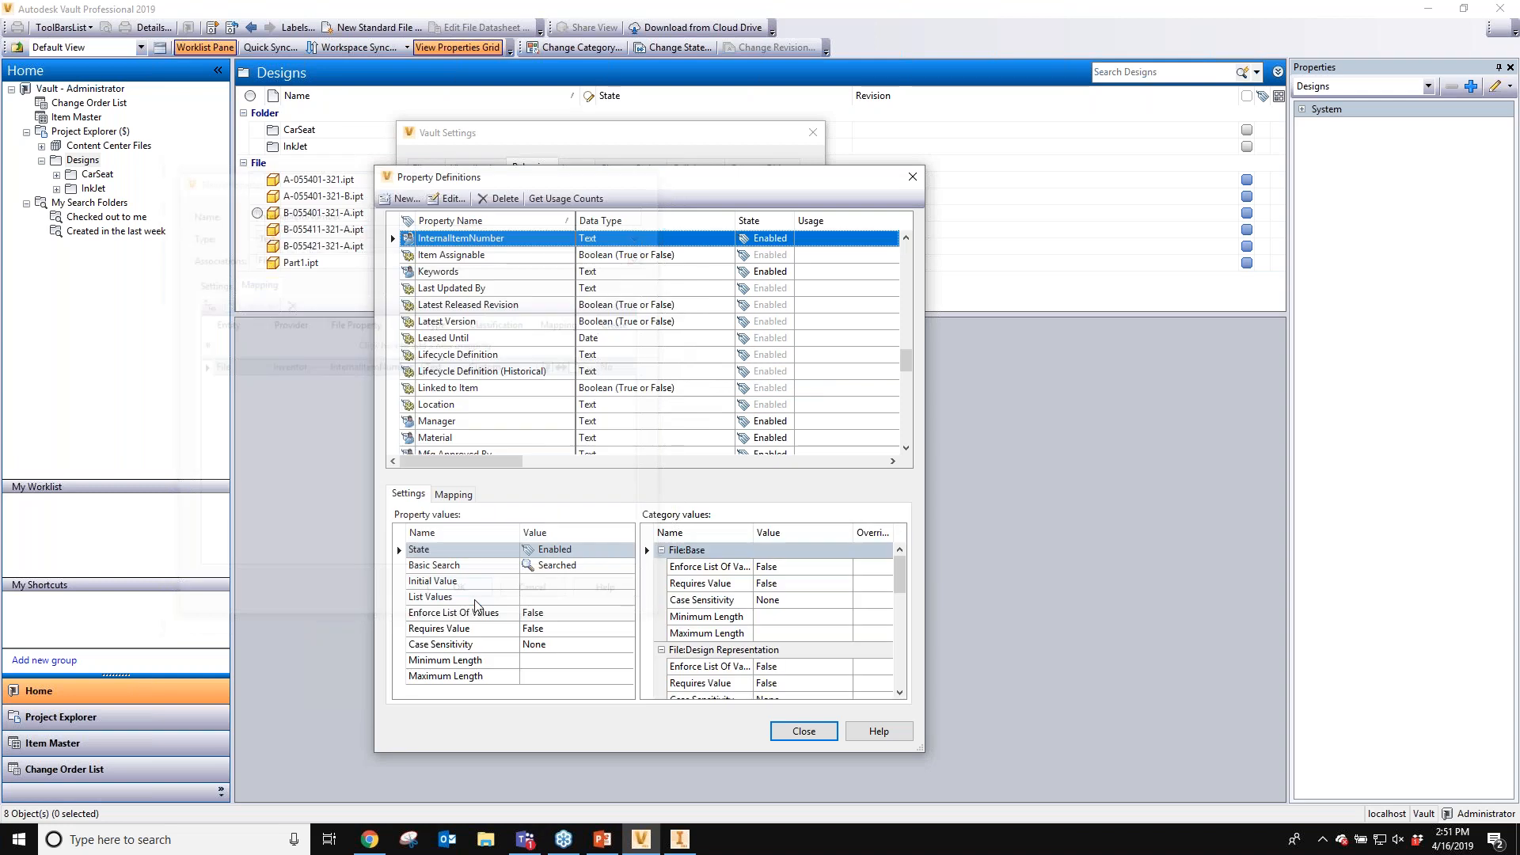
click(802, 730)
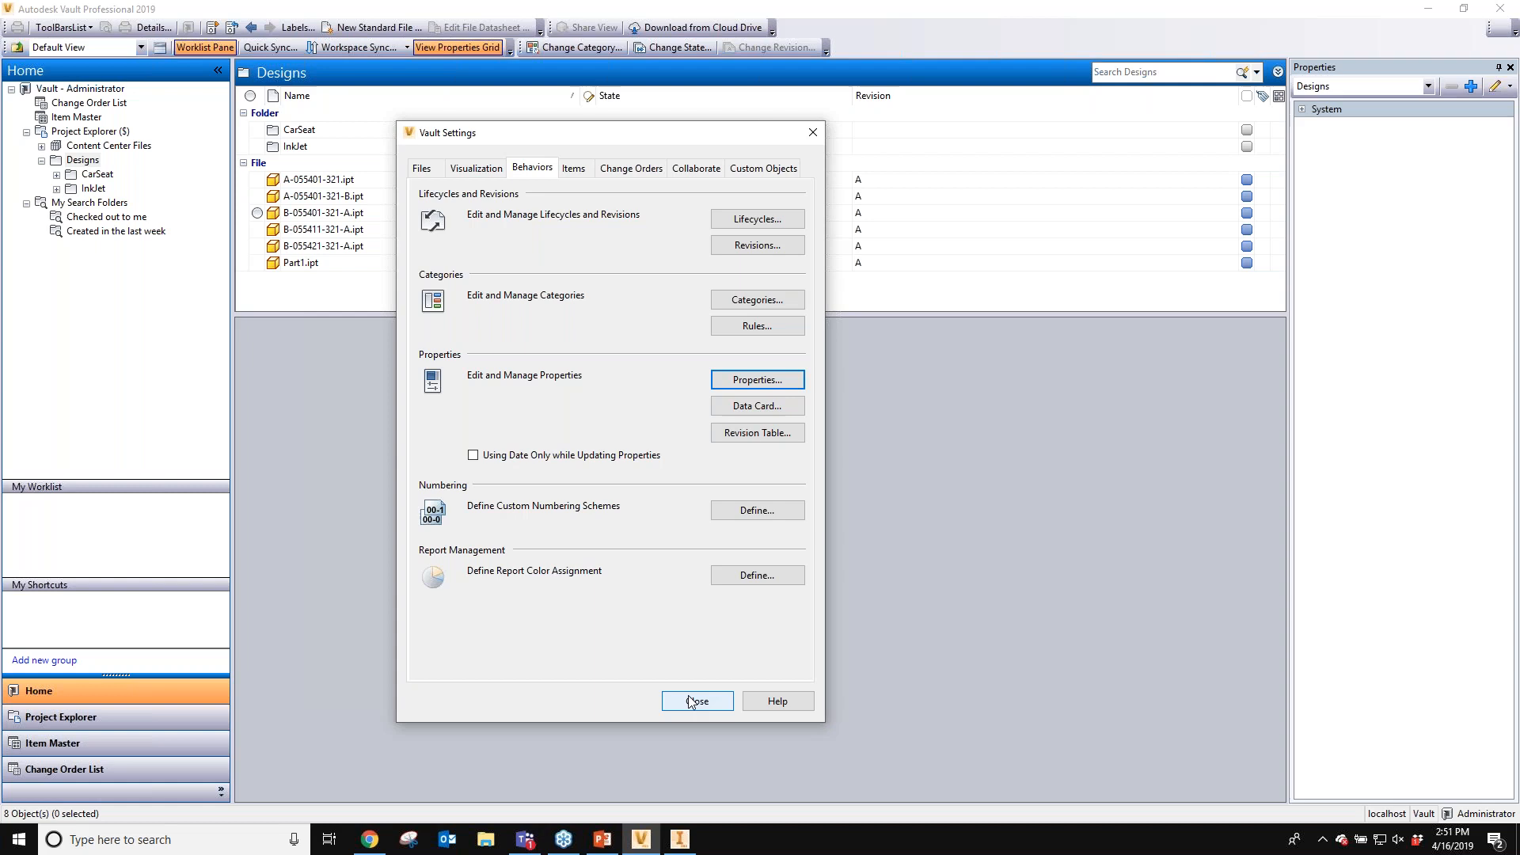
click(697, 700)
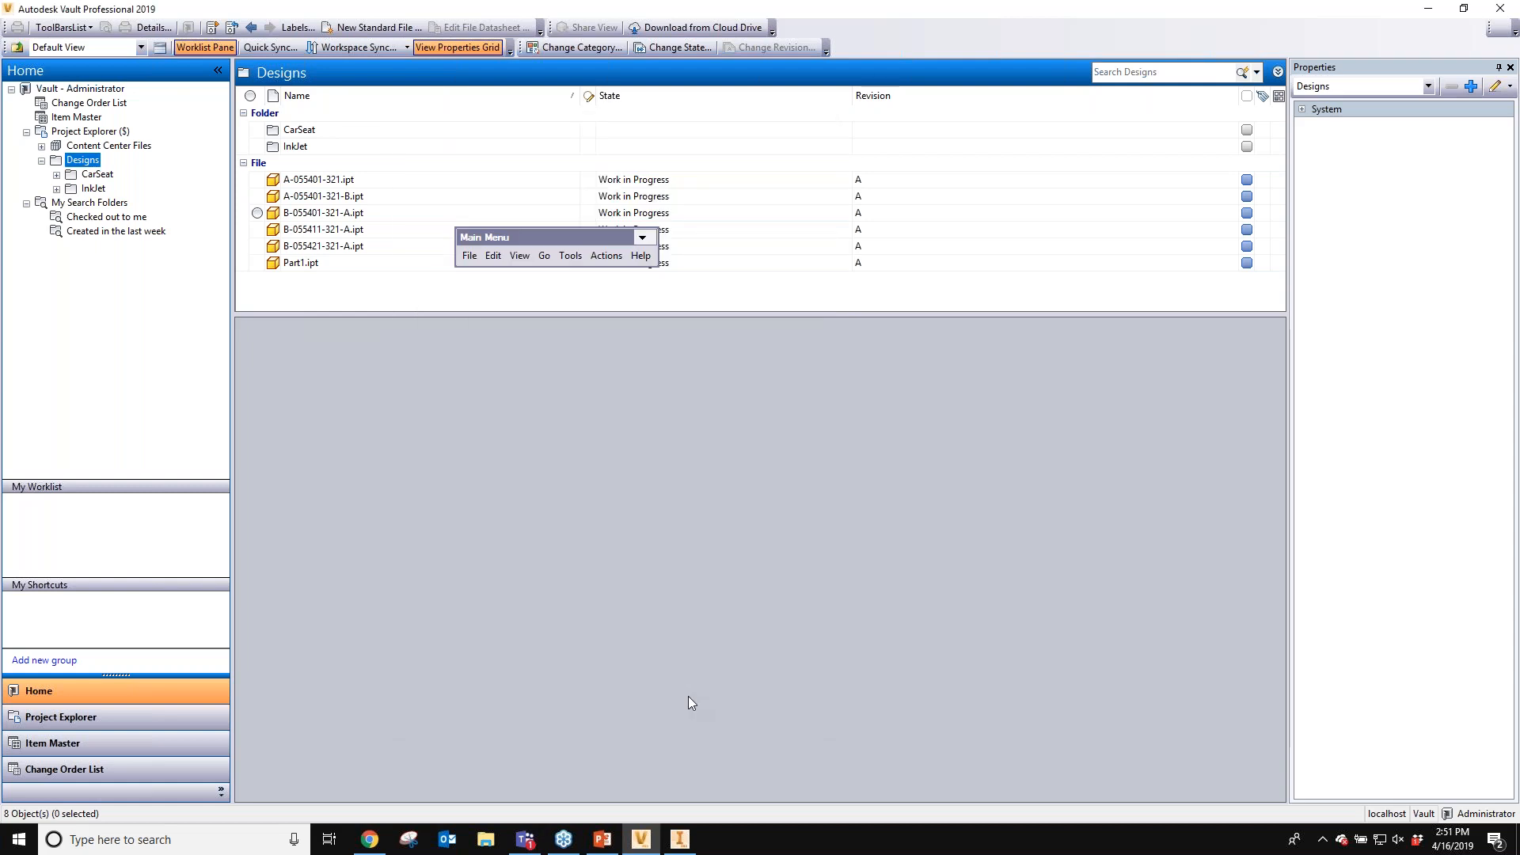
- Select Part1.ipt, float the Properties pane and open Property Edit for the file
click(1219, 262)
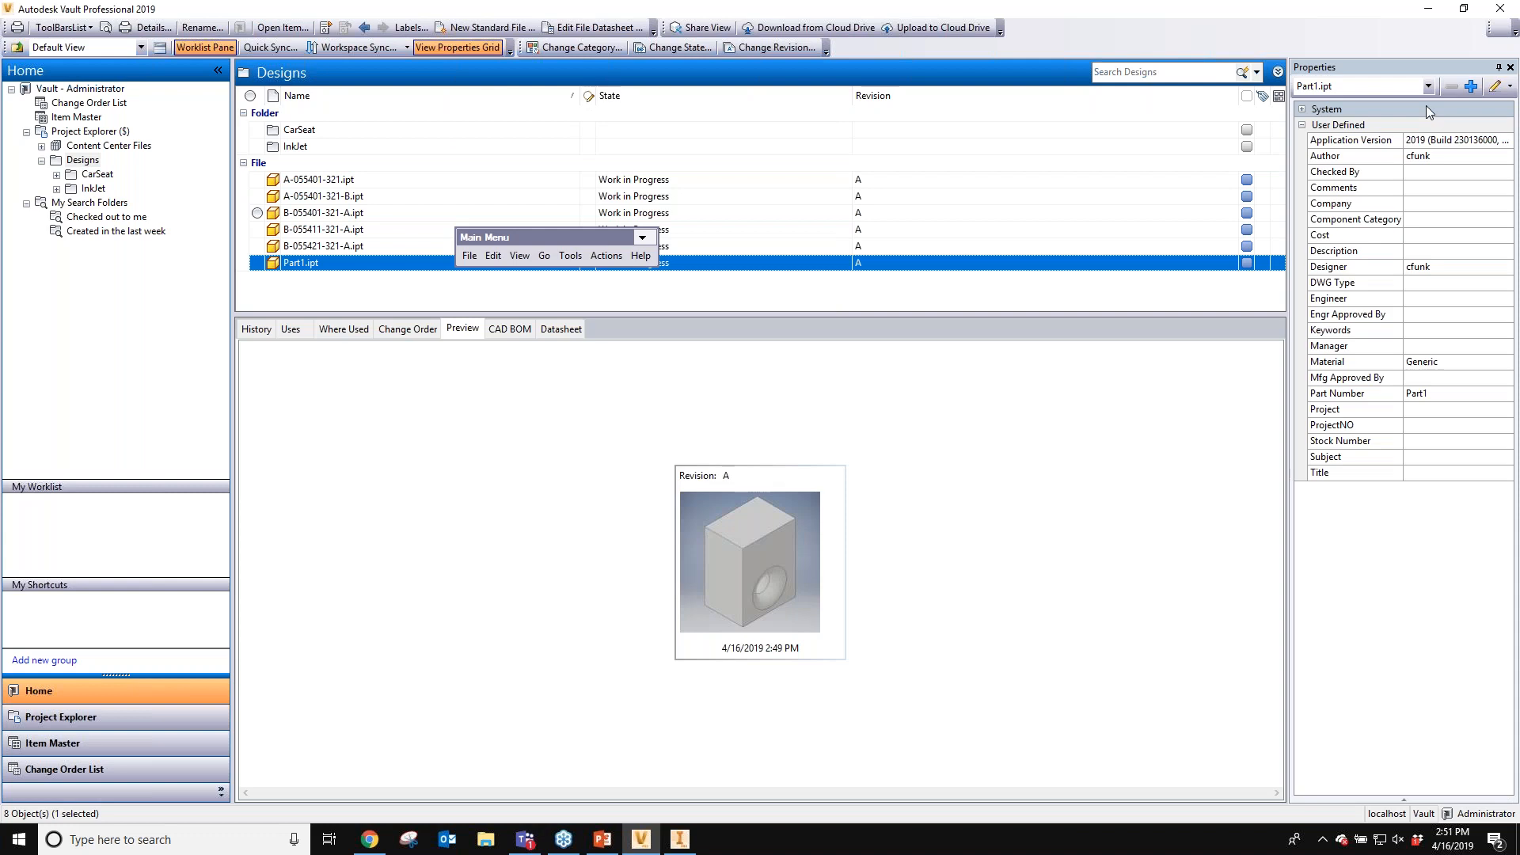
drag(1426, 67, 801, 237)
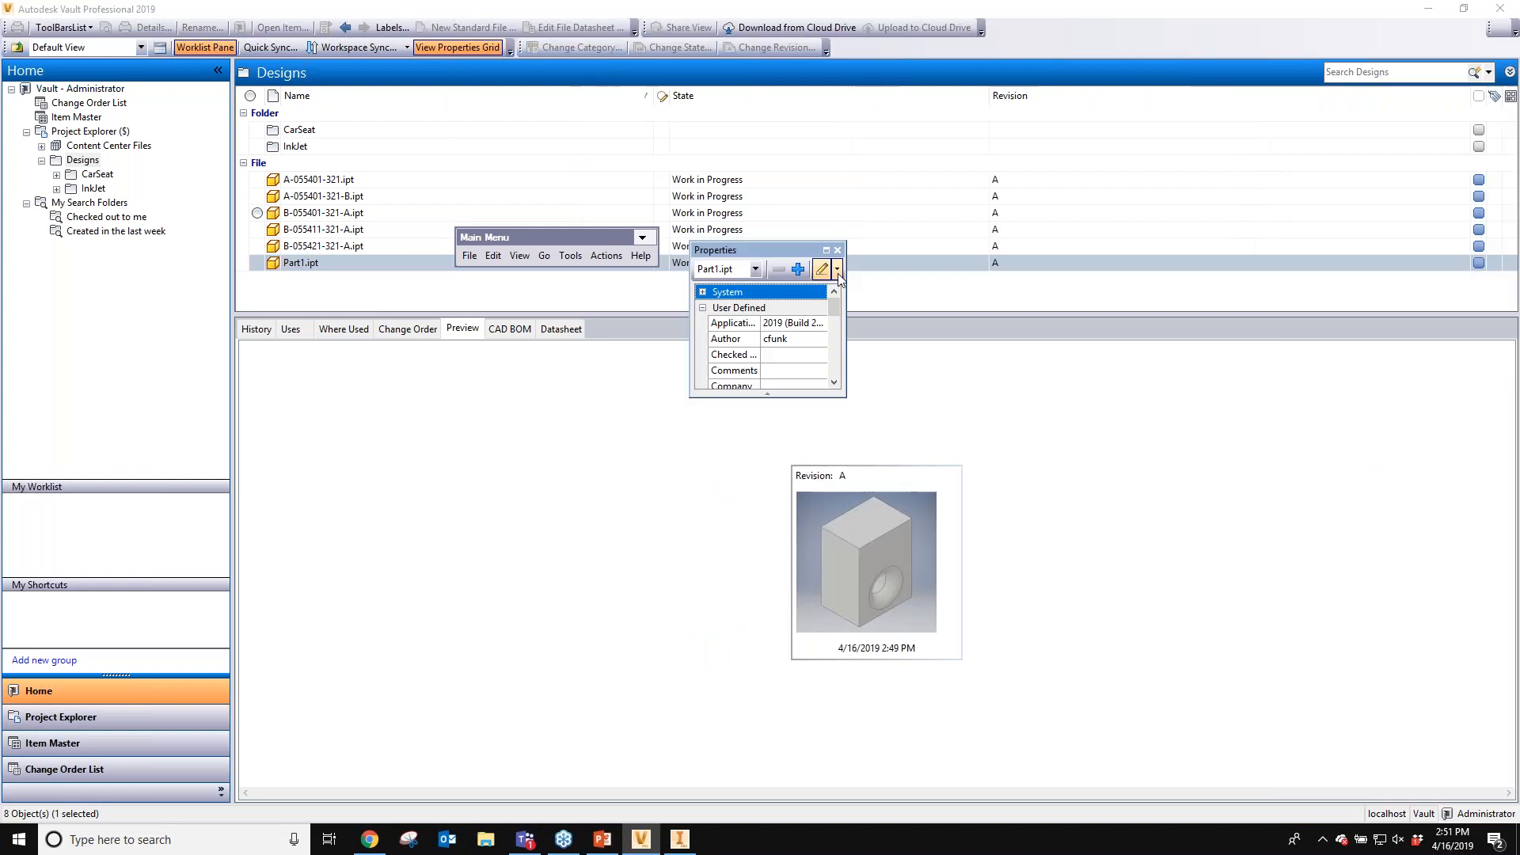
click(824, 261)
scroll(744, 475, right, 1)
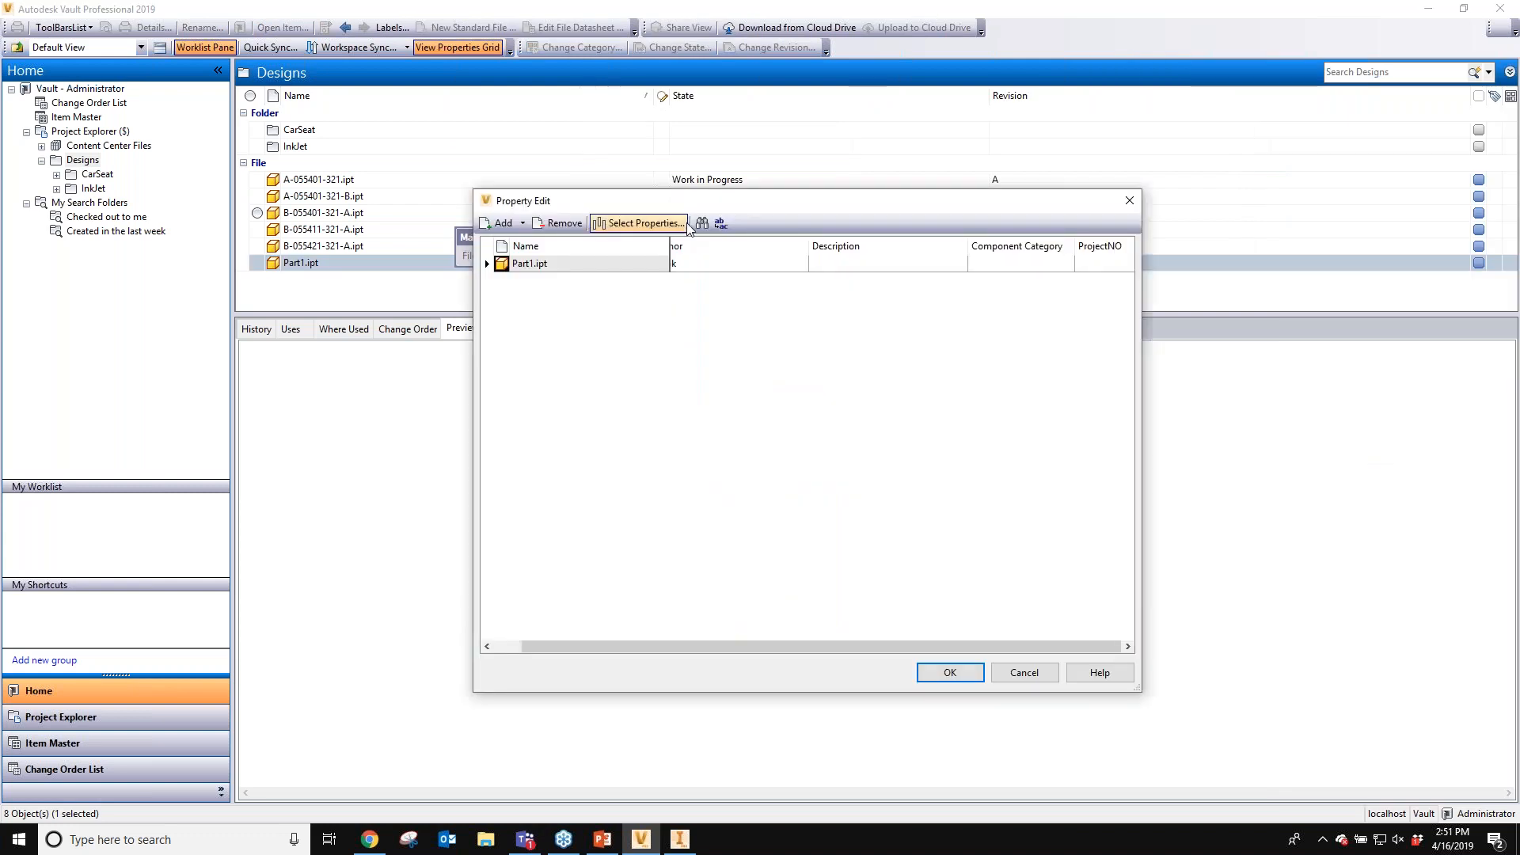
- Add the InternalItemNumber field to the Property Edit grid, apply the edit and close the results
click(638, 223)
click(696, 434)
scroll(707, 513, down, 1)
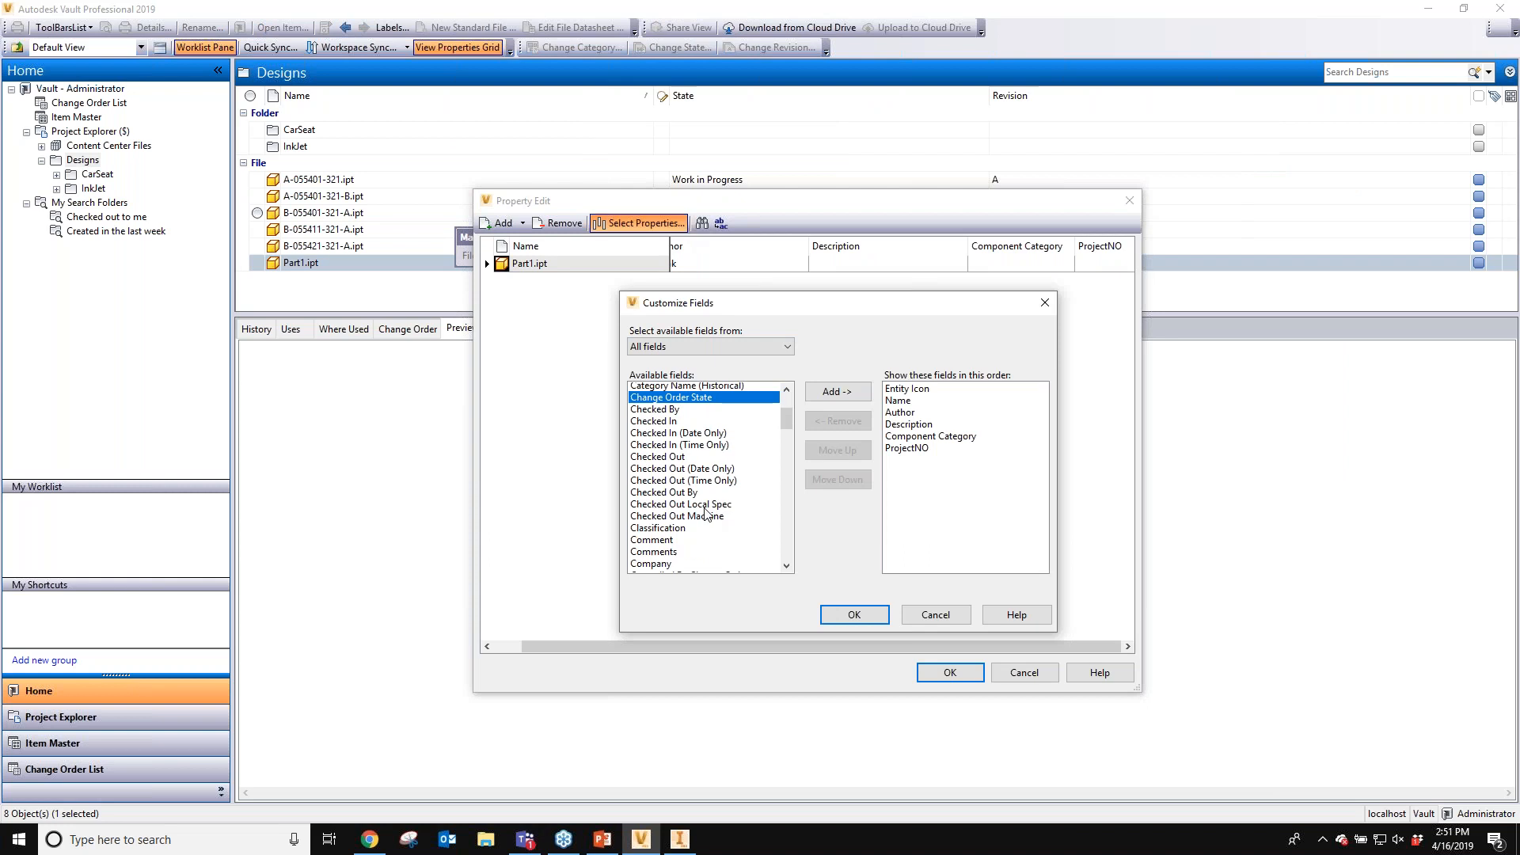
scroll(707, 513, down, 4)
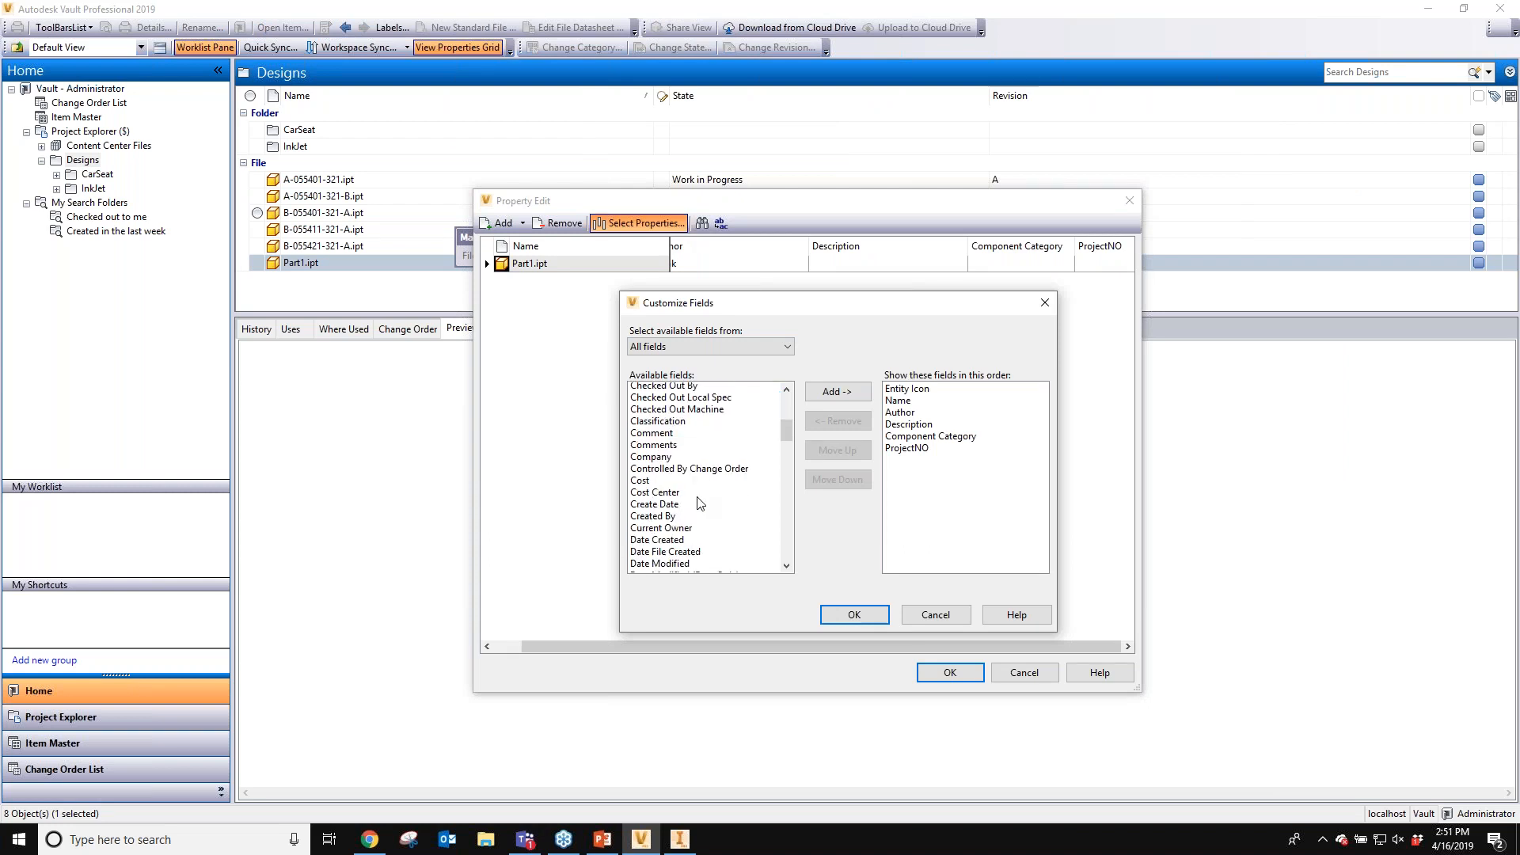
scroll(693, 502, down, 8)
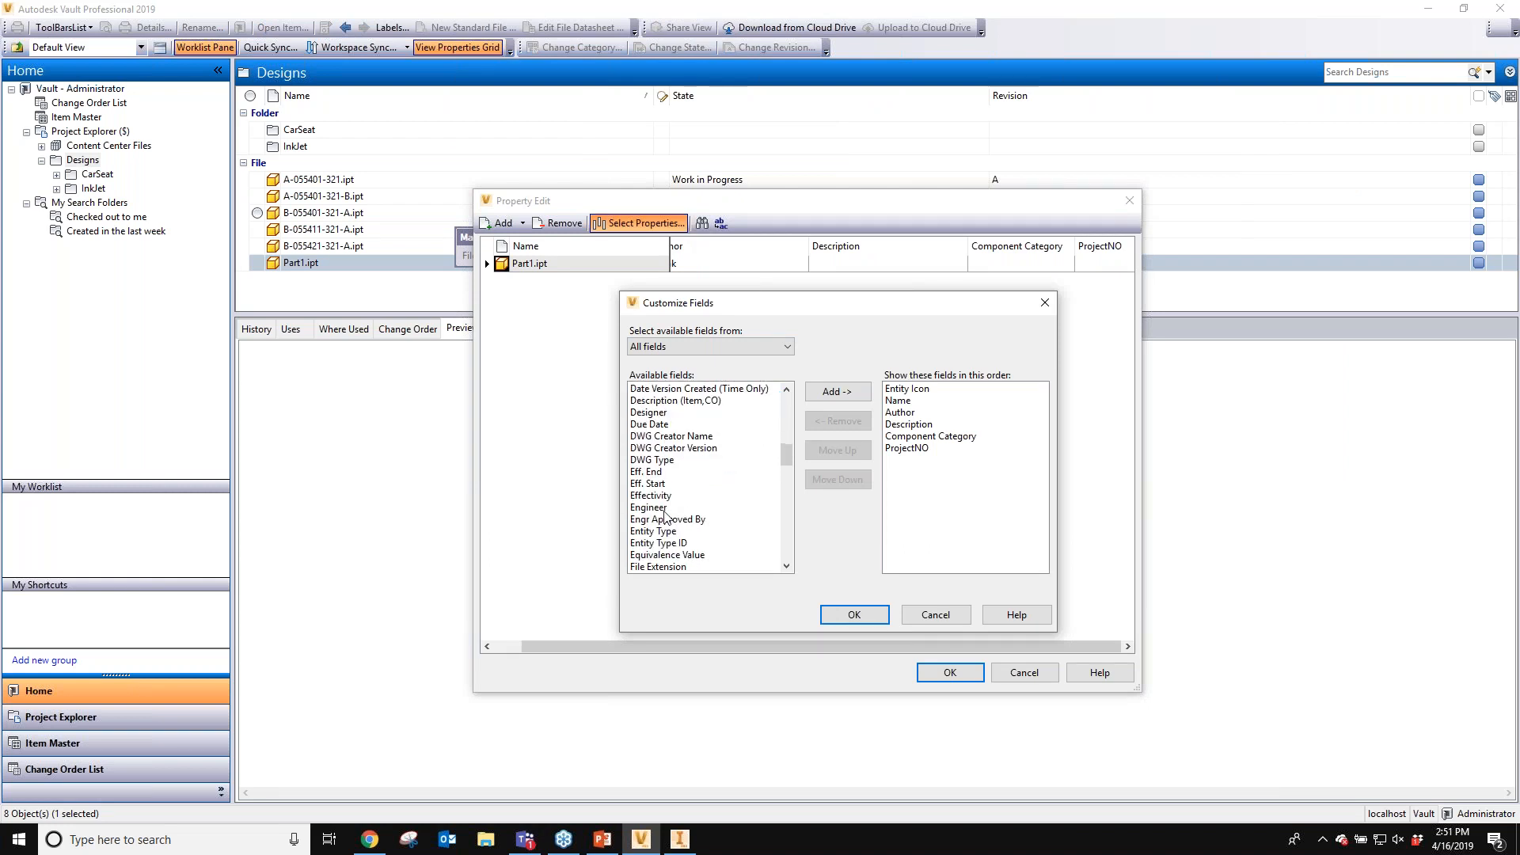
scroll(665, 516, down, 6)
click(673, 555)
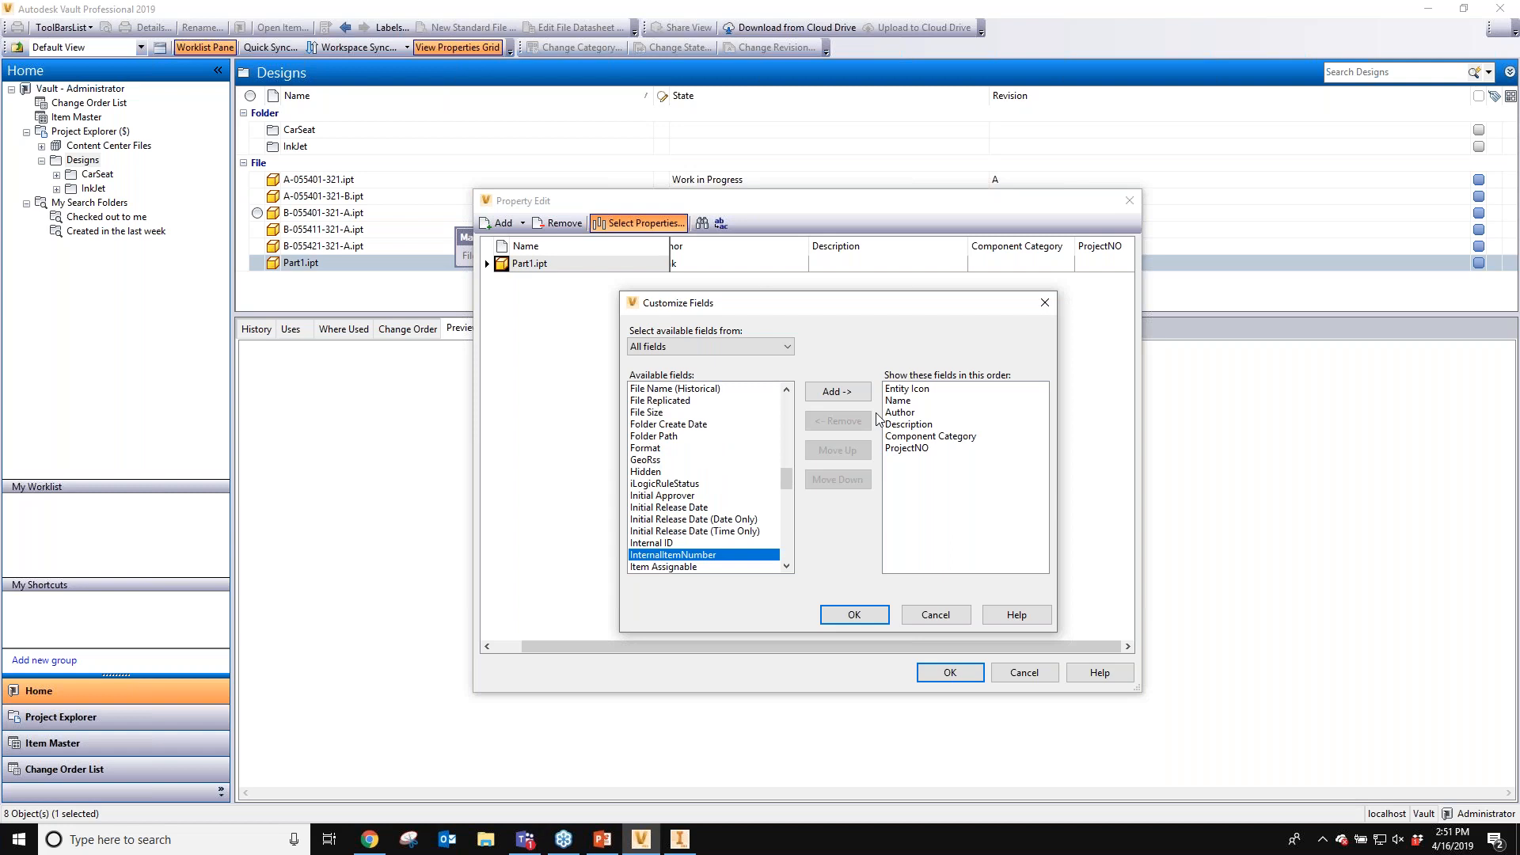
click(837, 392)
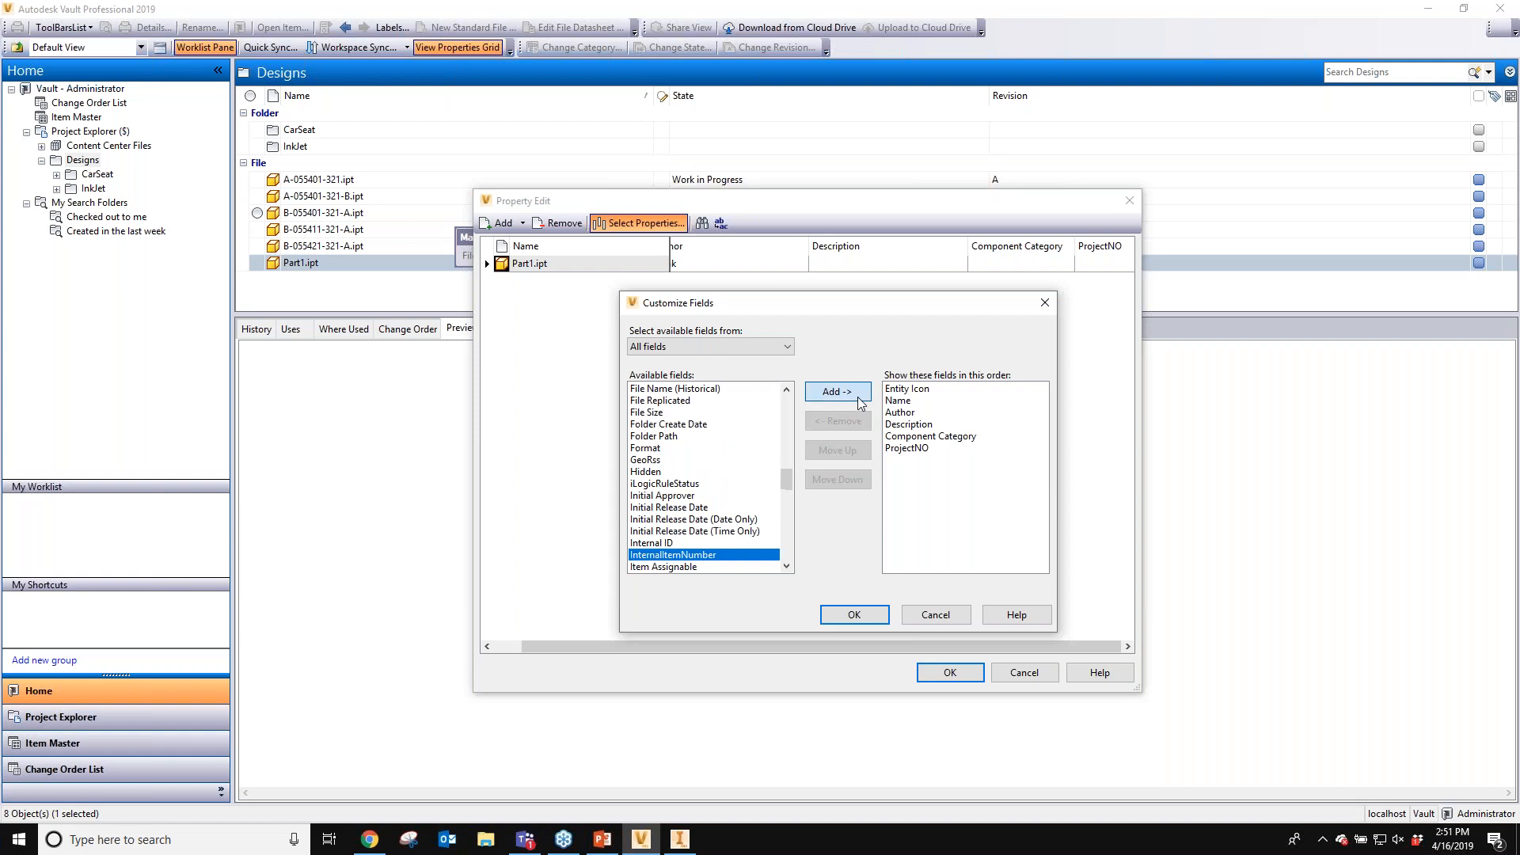
click(854, 616)
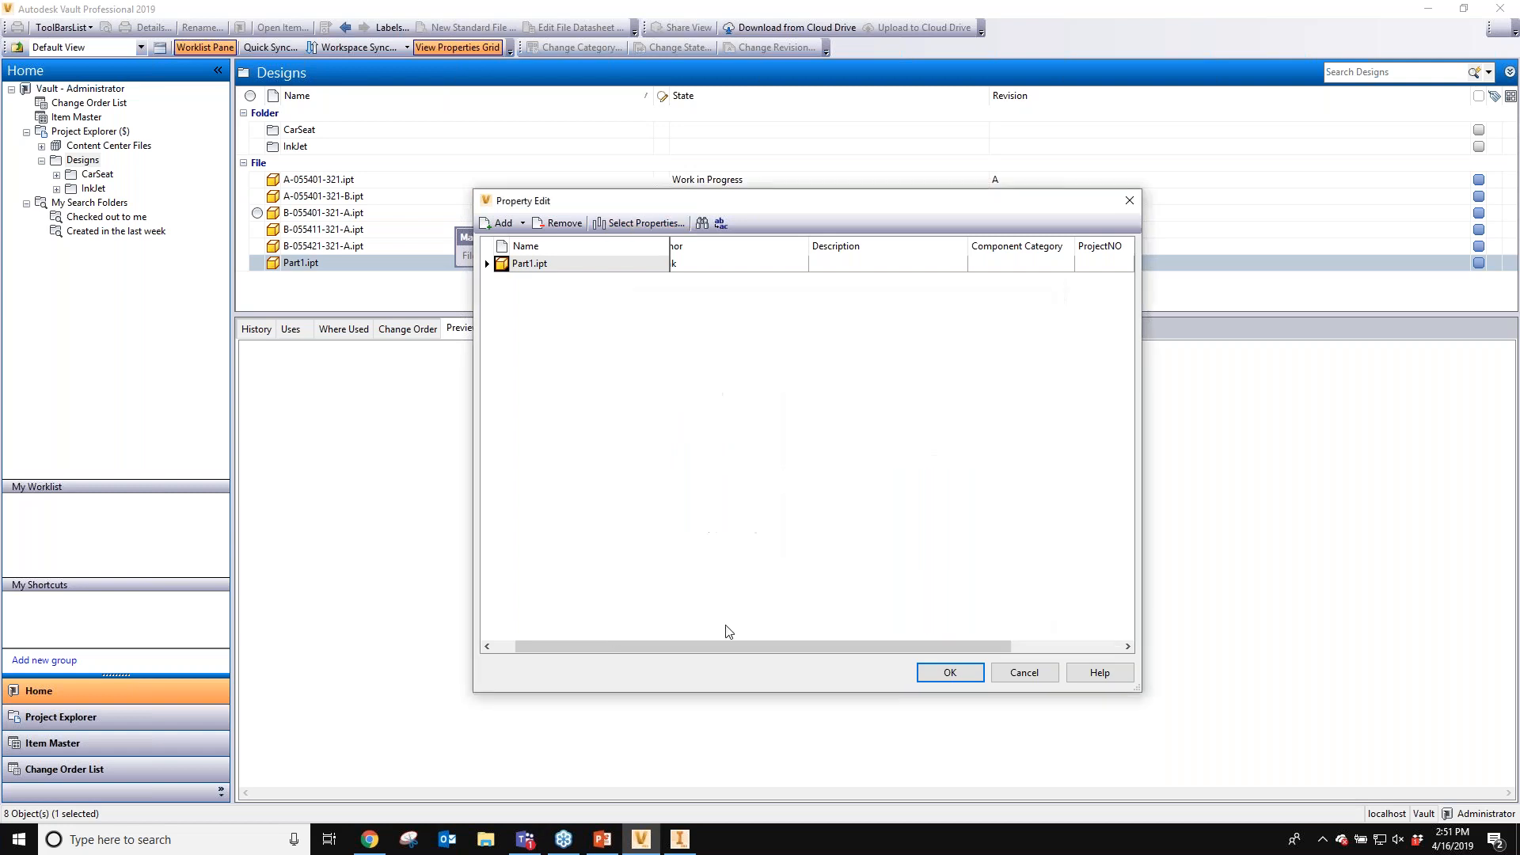
mouse_move(722, 649)
mouse_down()
mouse_move(840, 649)
mouse_move(701, 649)
mouse_up()
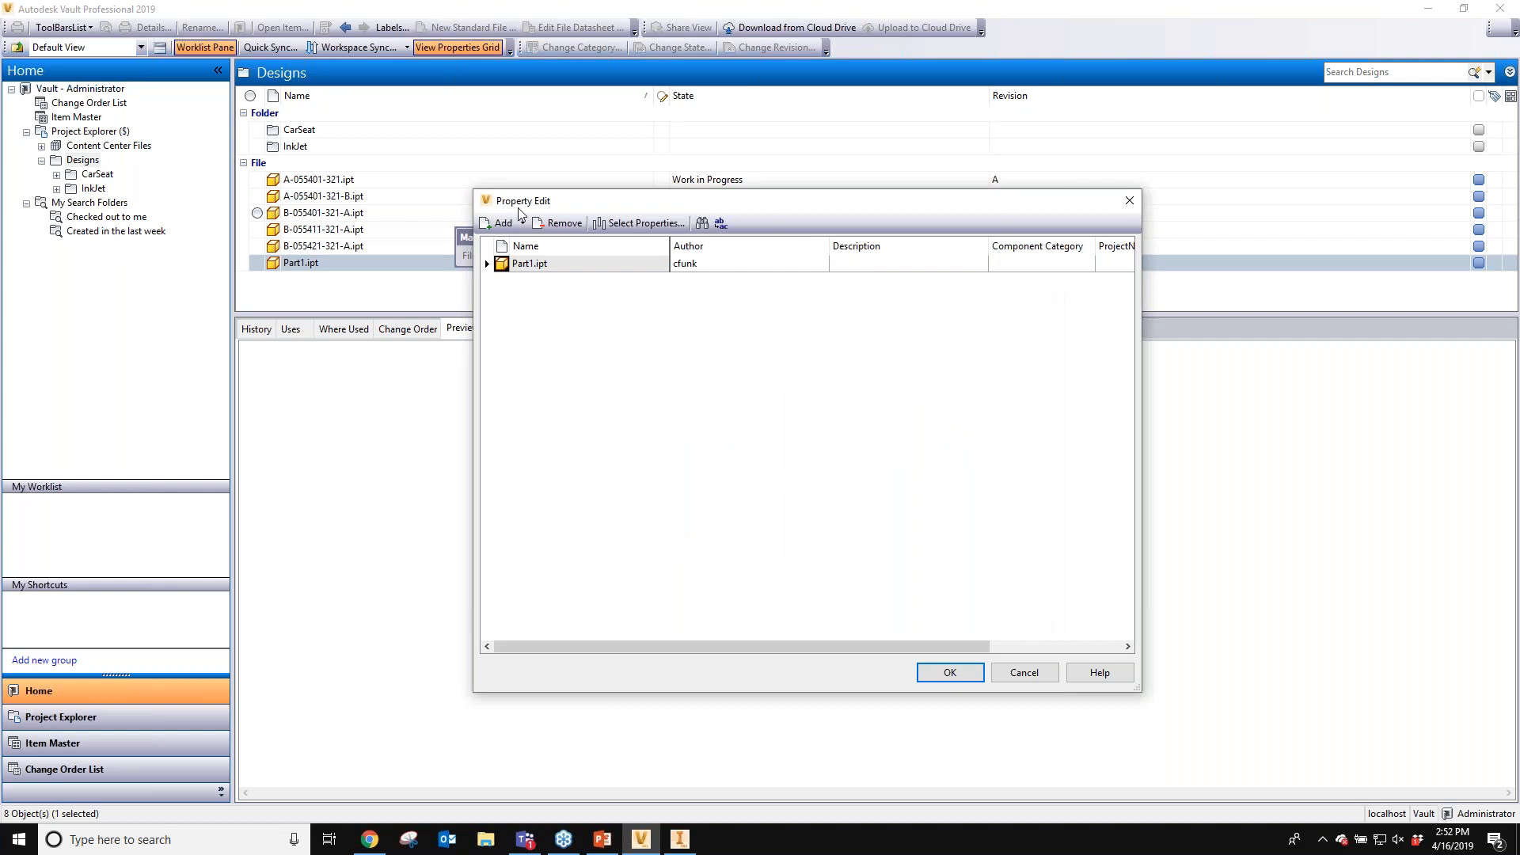
click(949, 672)
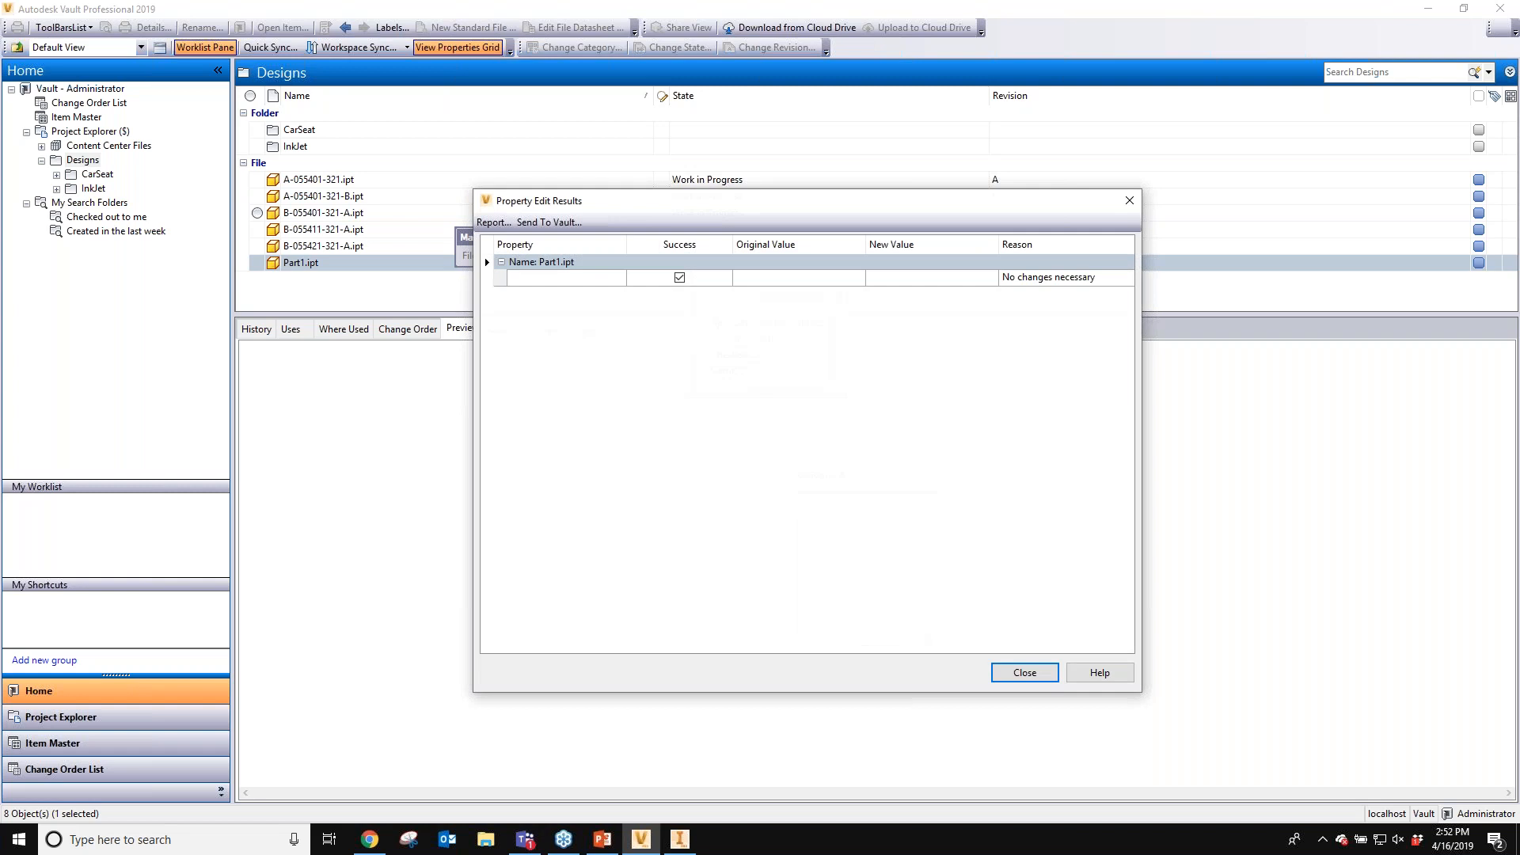
key(Return)
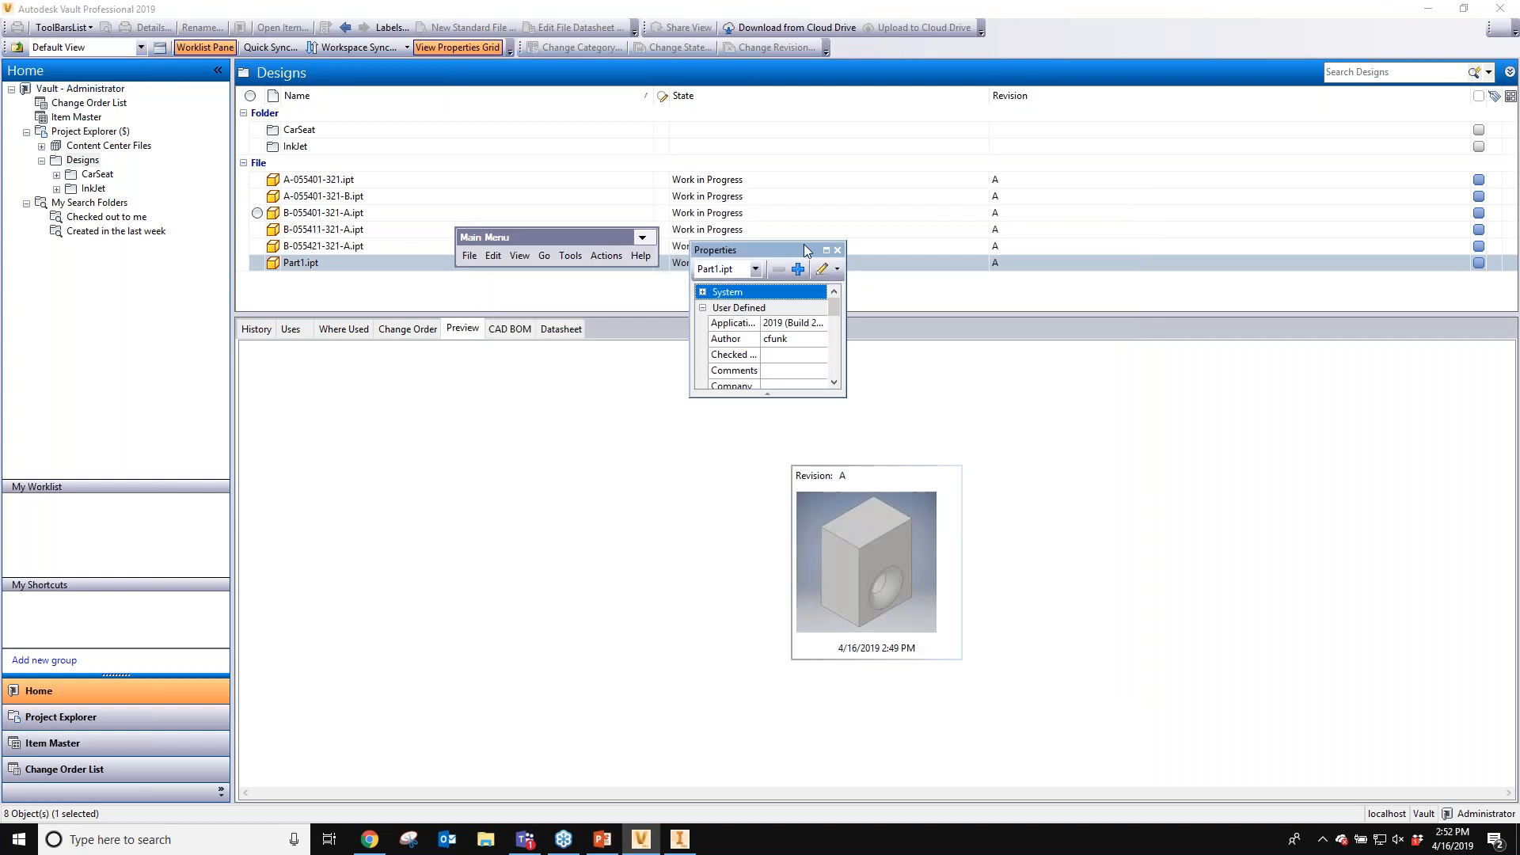
- Dock the Properties pane back along the window's right edge
drag(806, 250, 1466, 414)
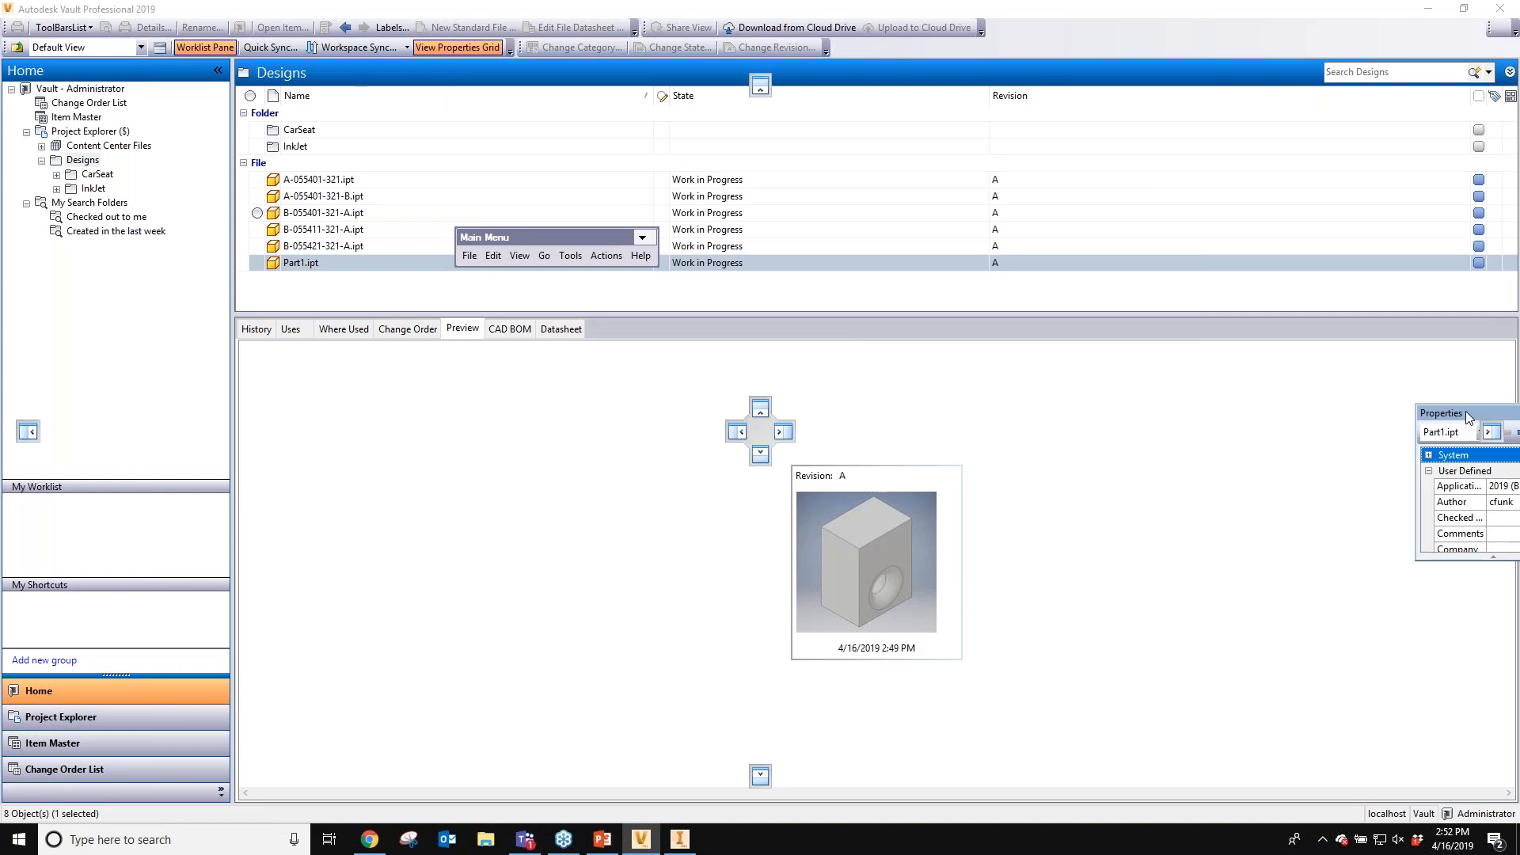
drag(1465, 411, 1492, 432)
drag(1288, 412, 1336, 420)
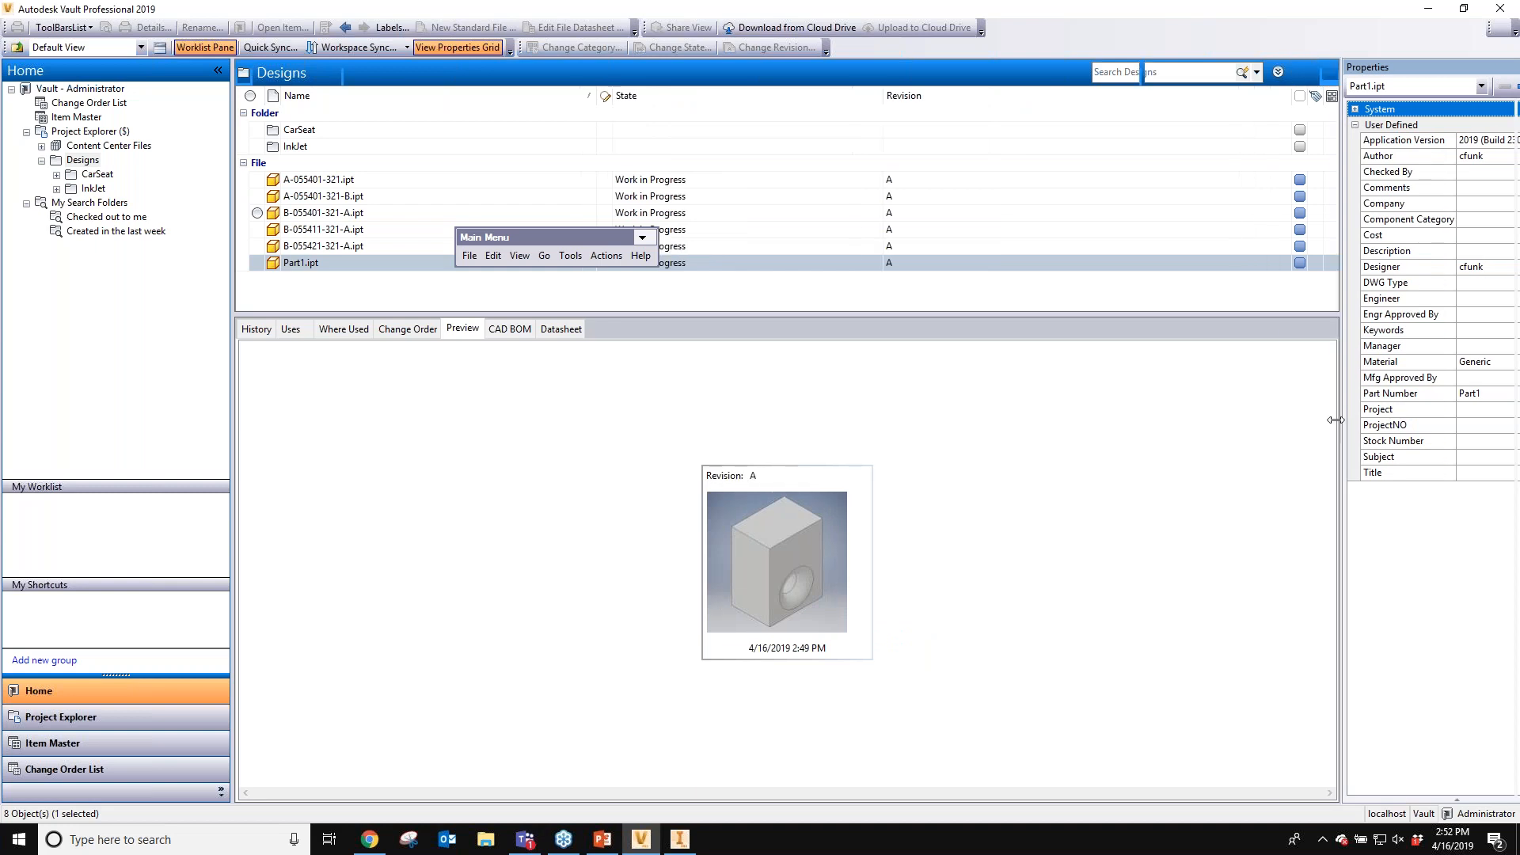